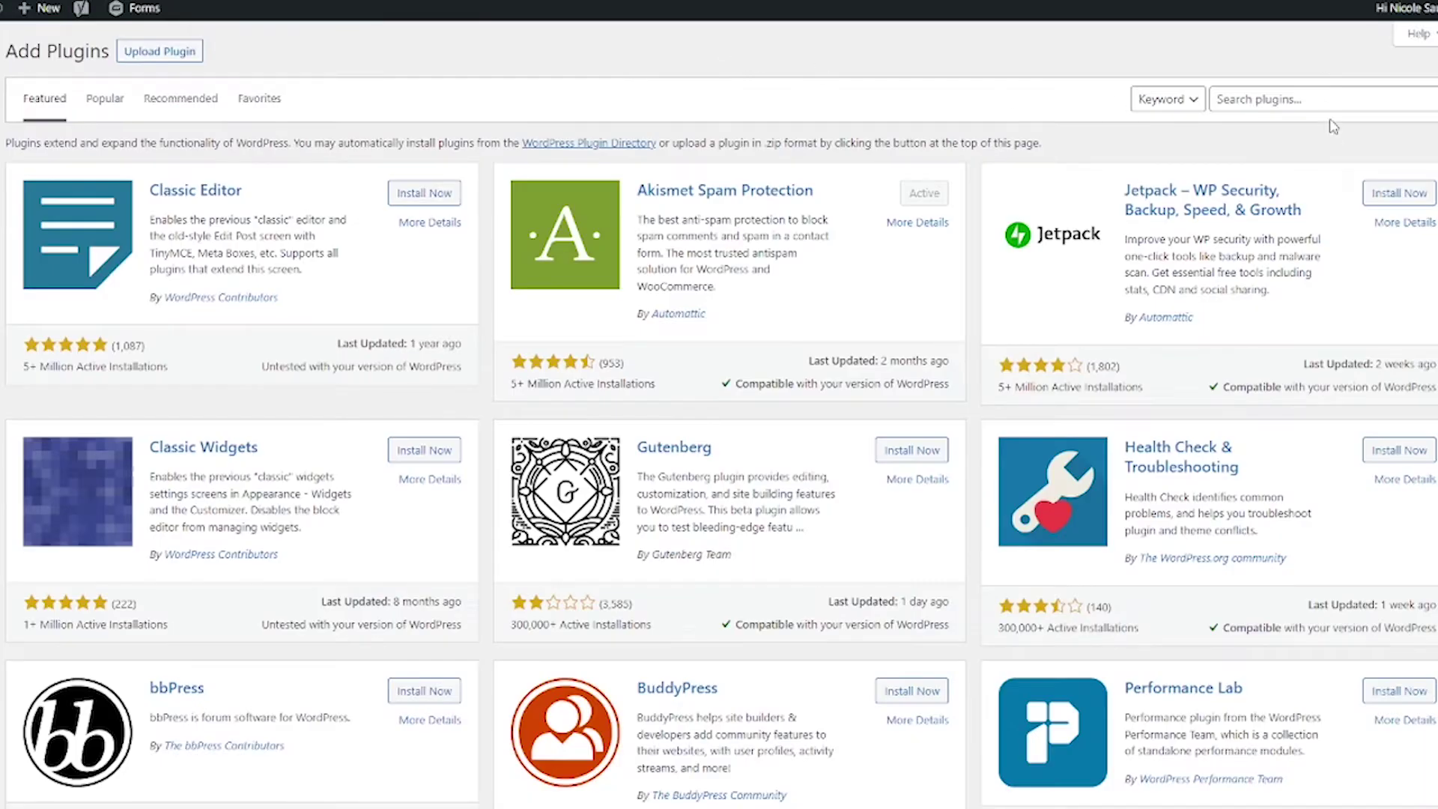
Search the plugin directory for "getpaid", then install and activate the Payment forms, Buy now buttons and Invoicing System plugin.
click(1337, 105)
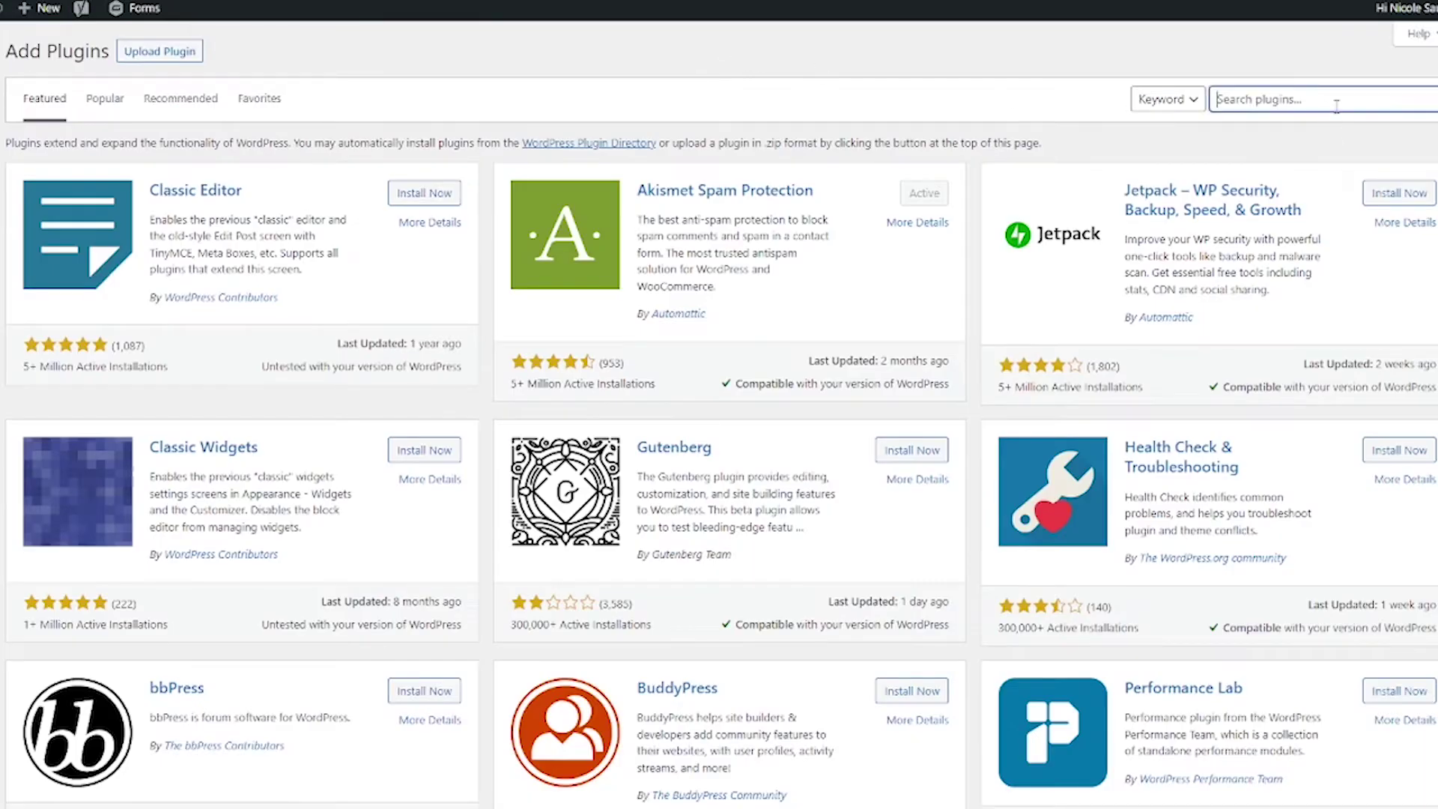
text(getpaid)
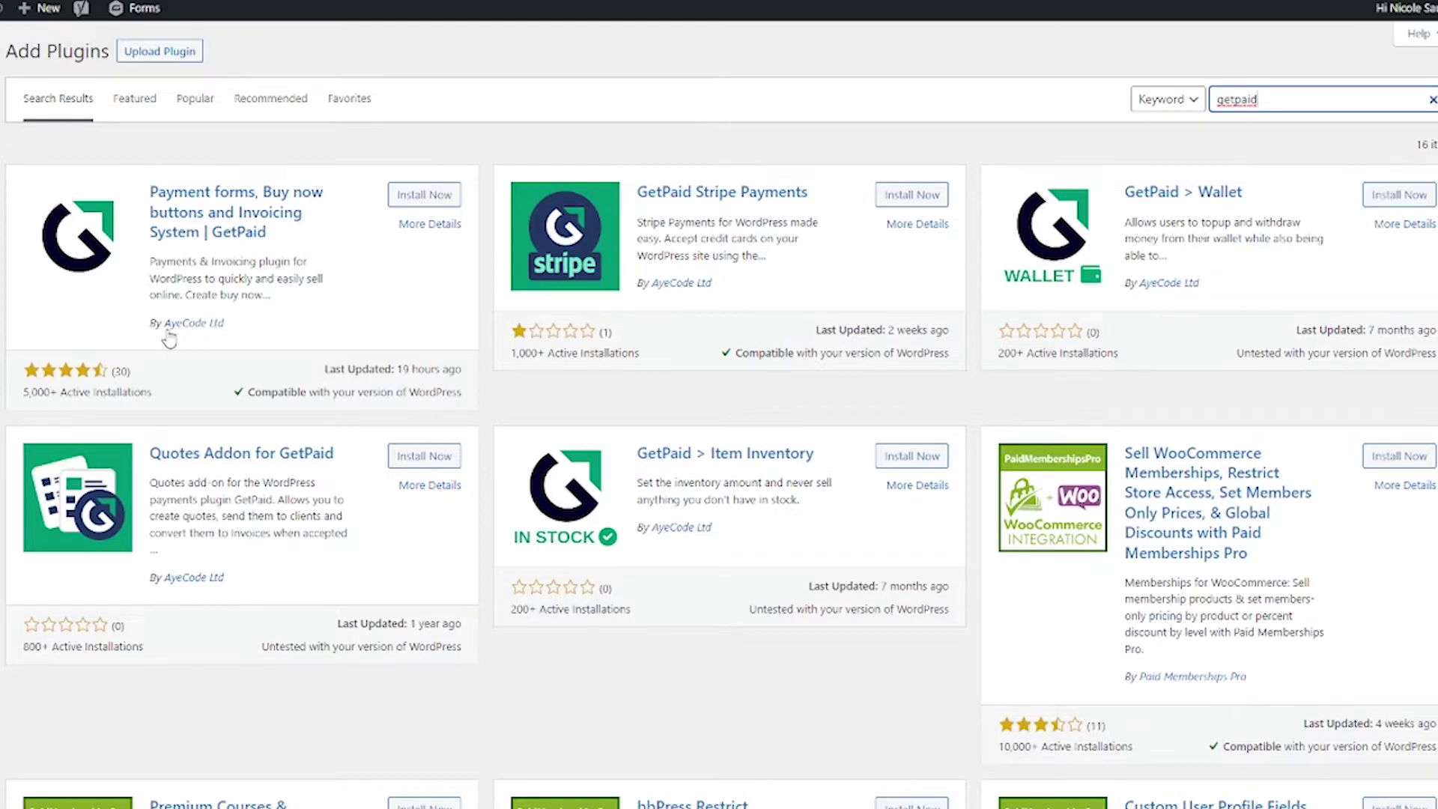
click(412, 194)
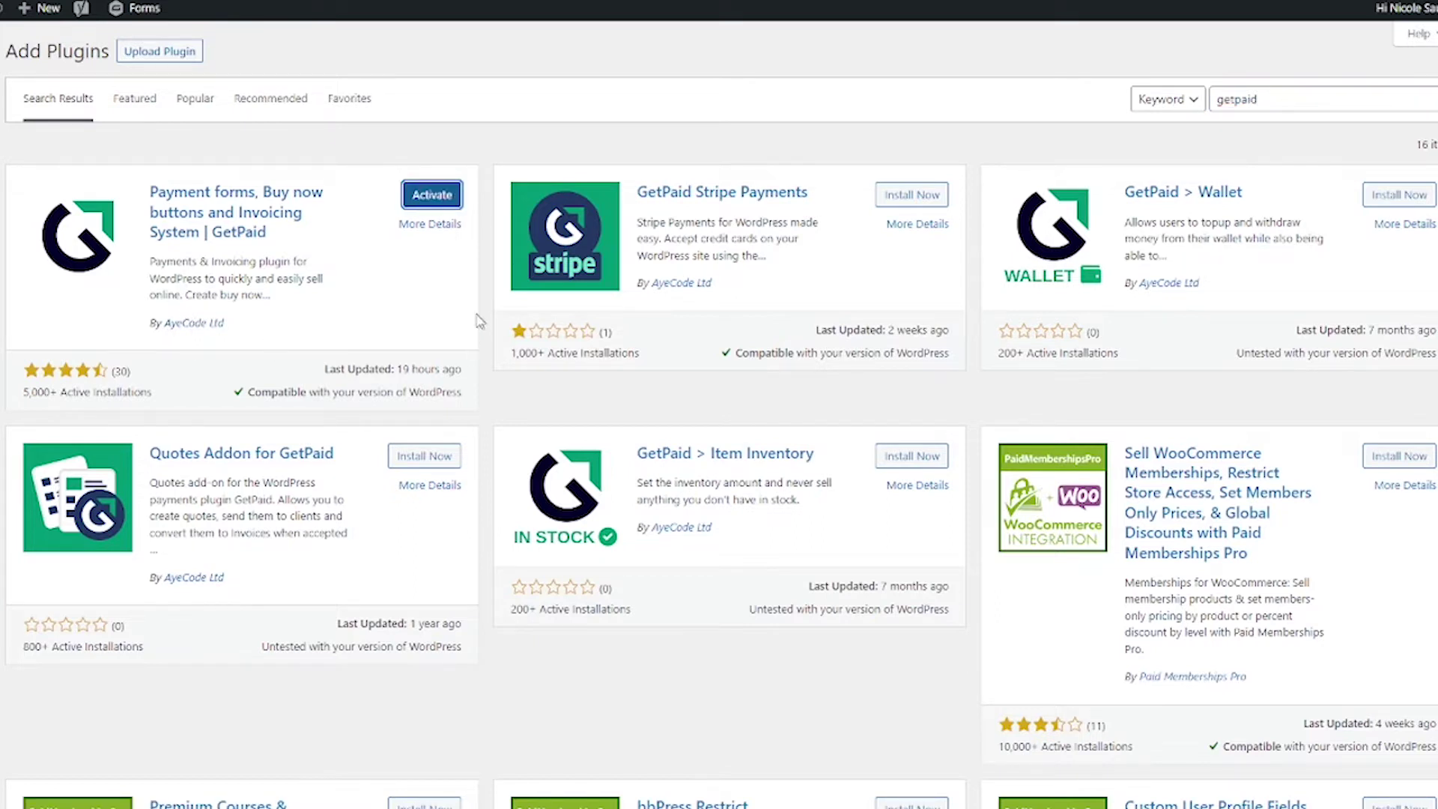
click(428, 196)
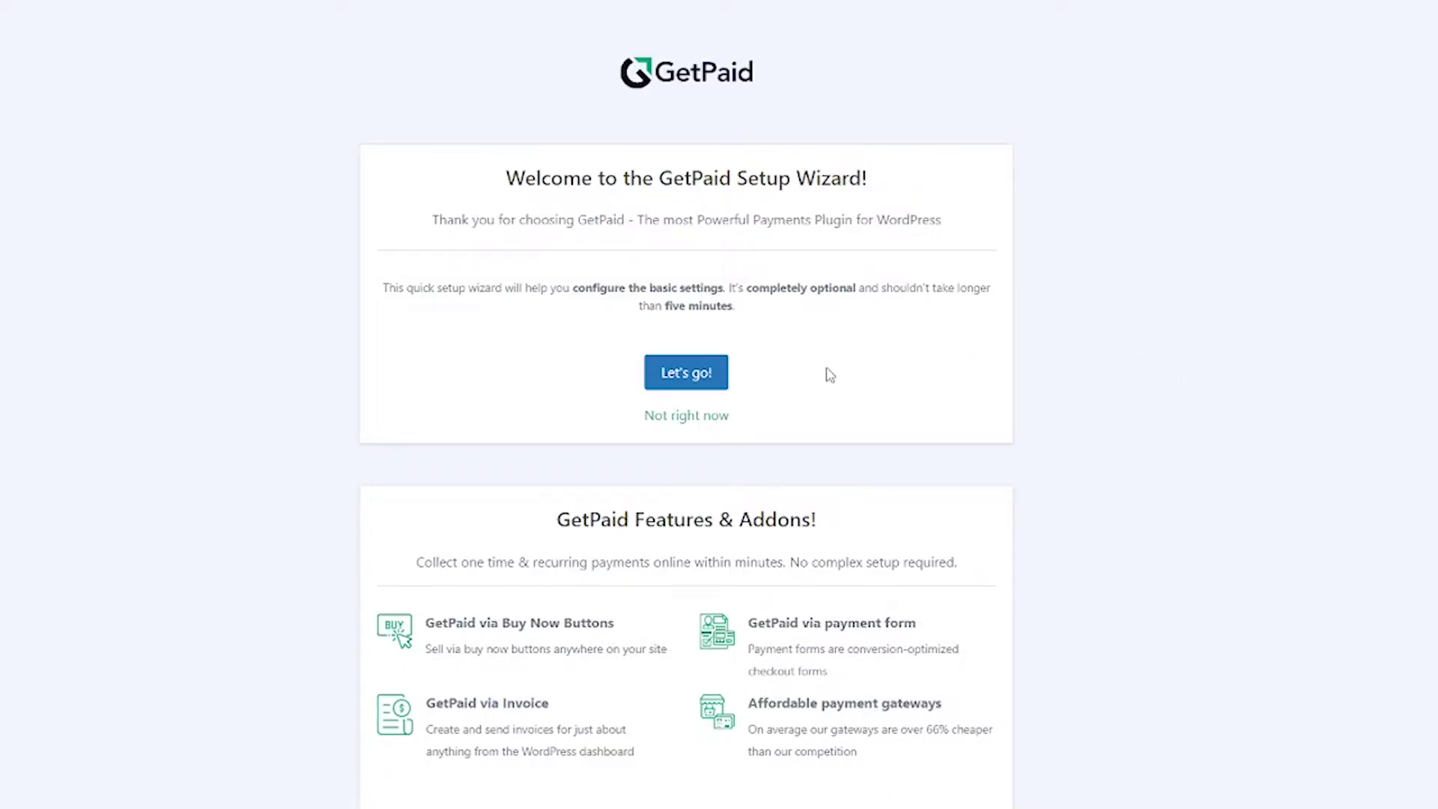
Go through the GetPaid setup wizard, accepting the business details and skipping the recommended plugins.
click(694, 381)
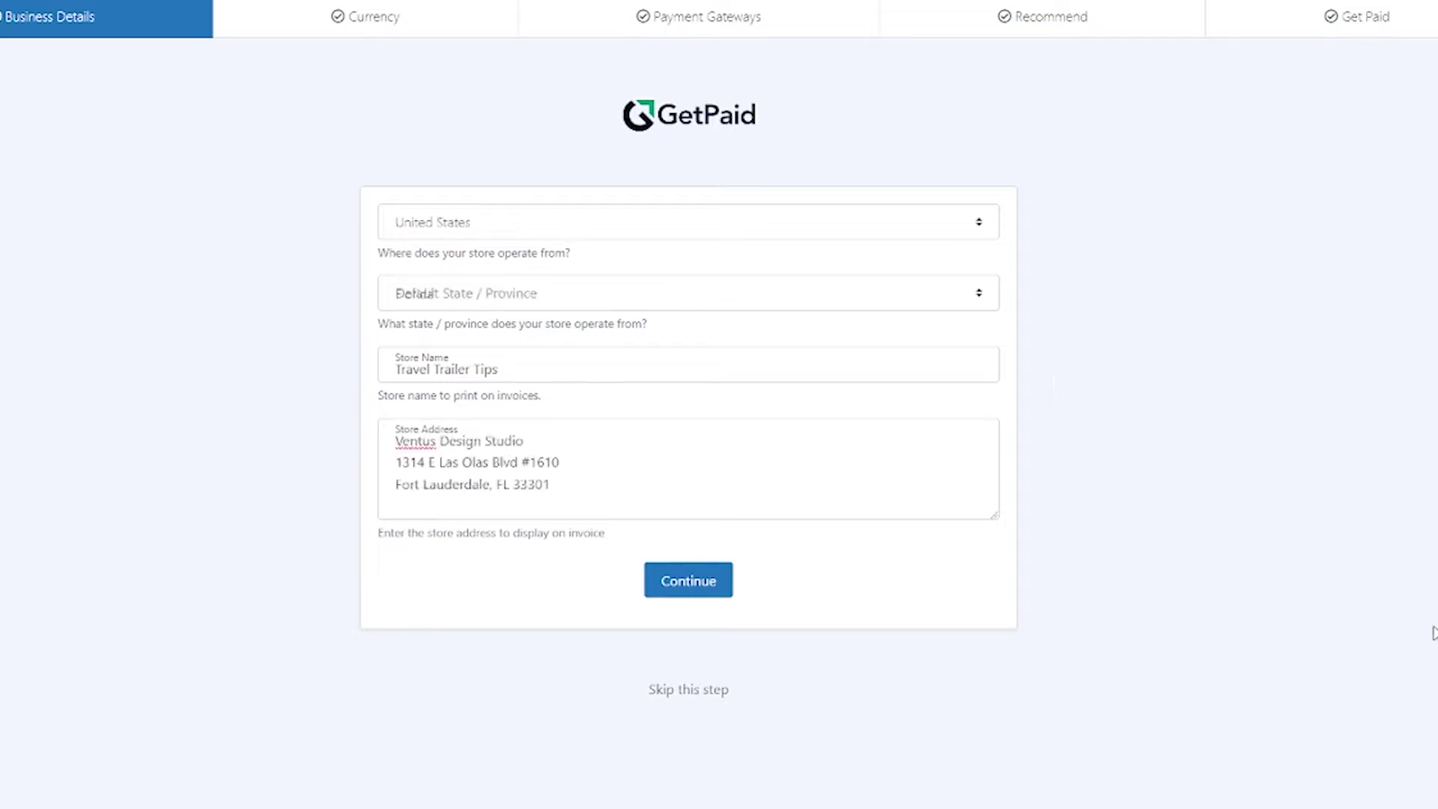
click(710, 592)
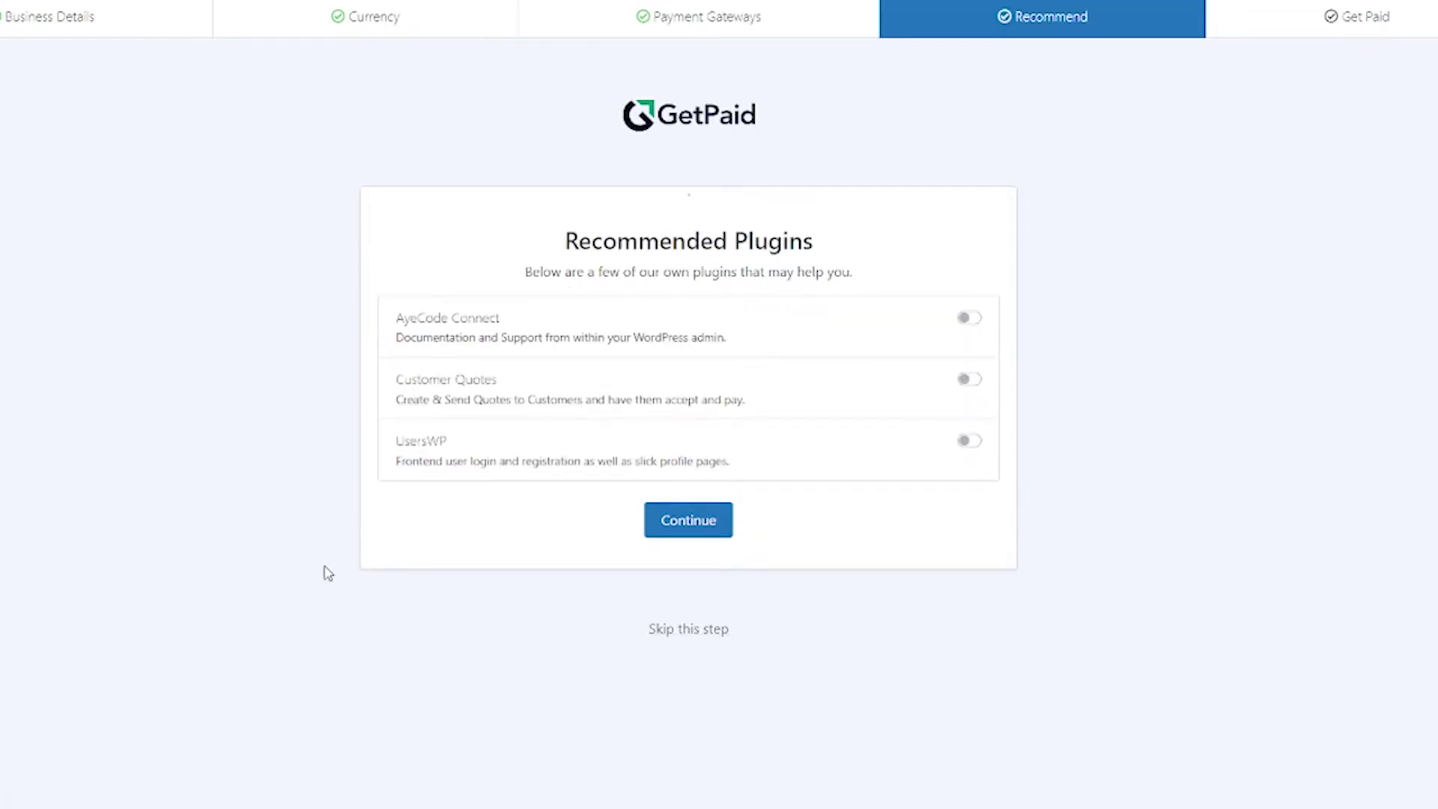
click(709, 635)
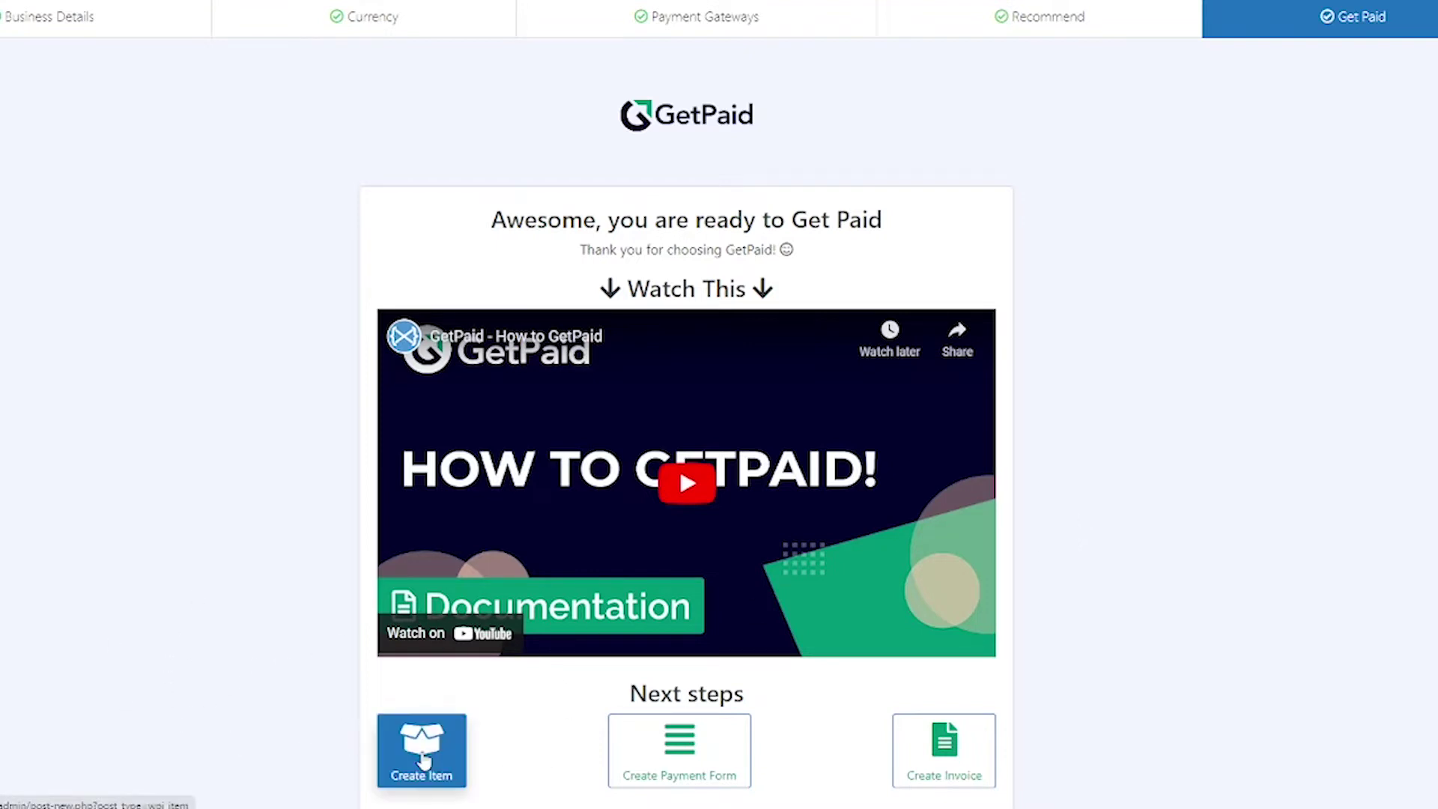
Create a new GetPaid item titled "Hamburger" with a price of $10.00.
click(423, 759)
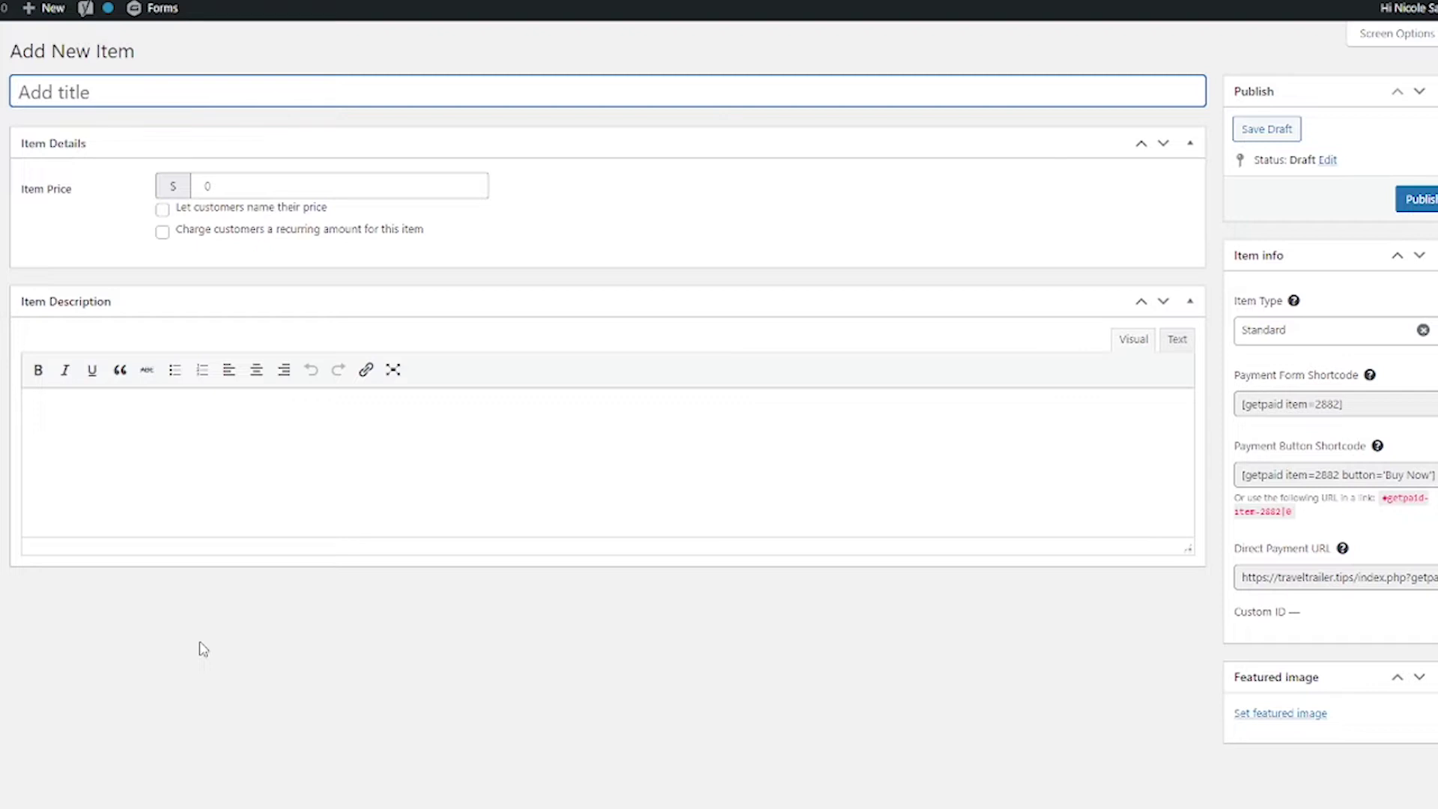
text(Hamburger)
double_click(205, 186)
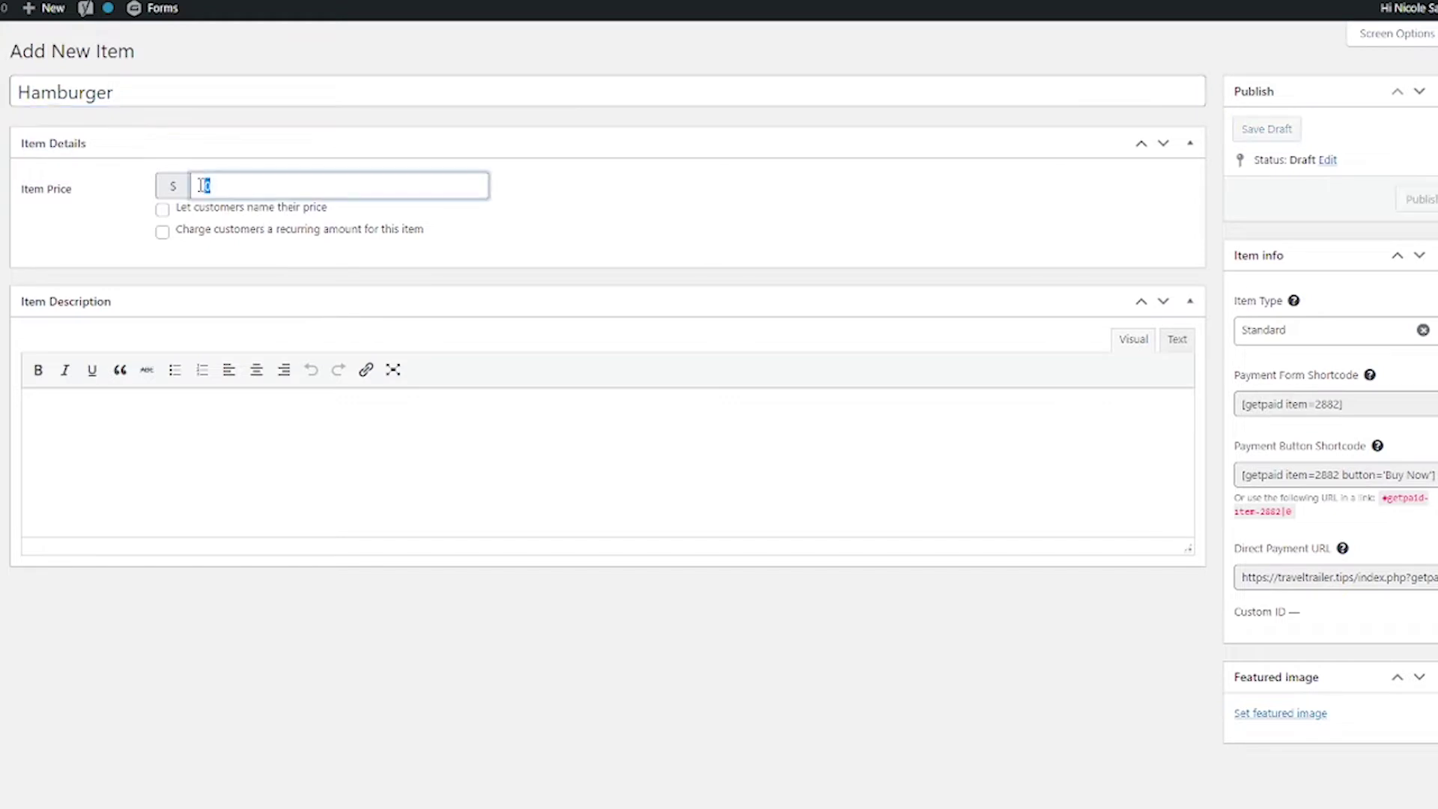
text(10.00)
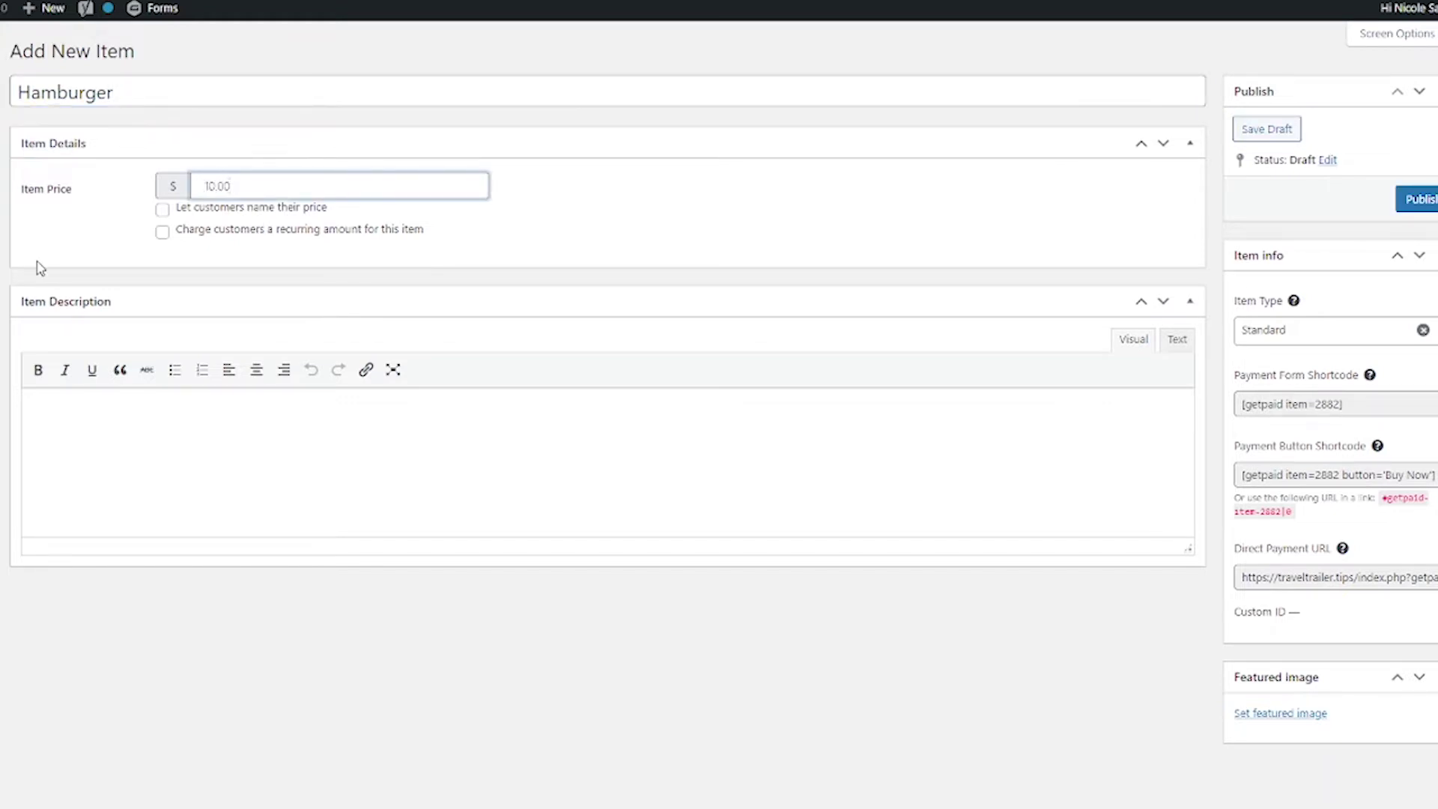
Charge customers a recurring amount for the Hamburger item every 1 month, without letting them name their price.
click(164, 211)
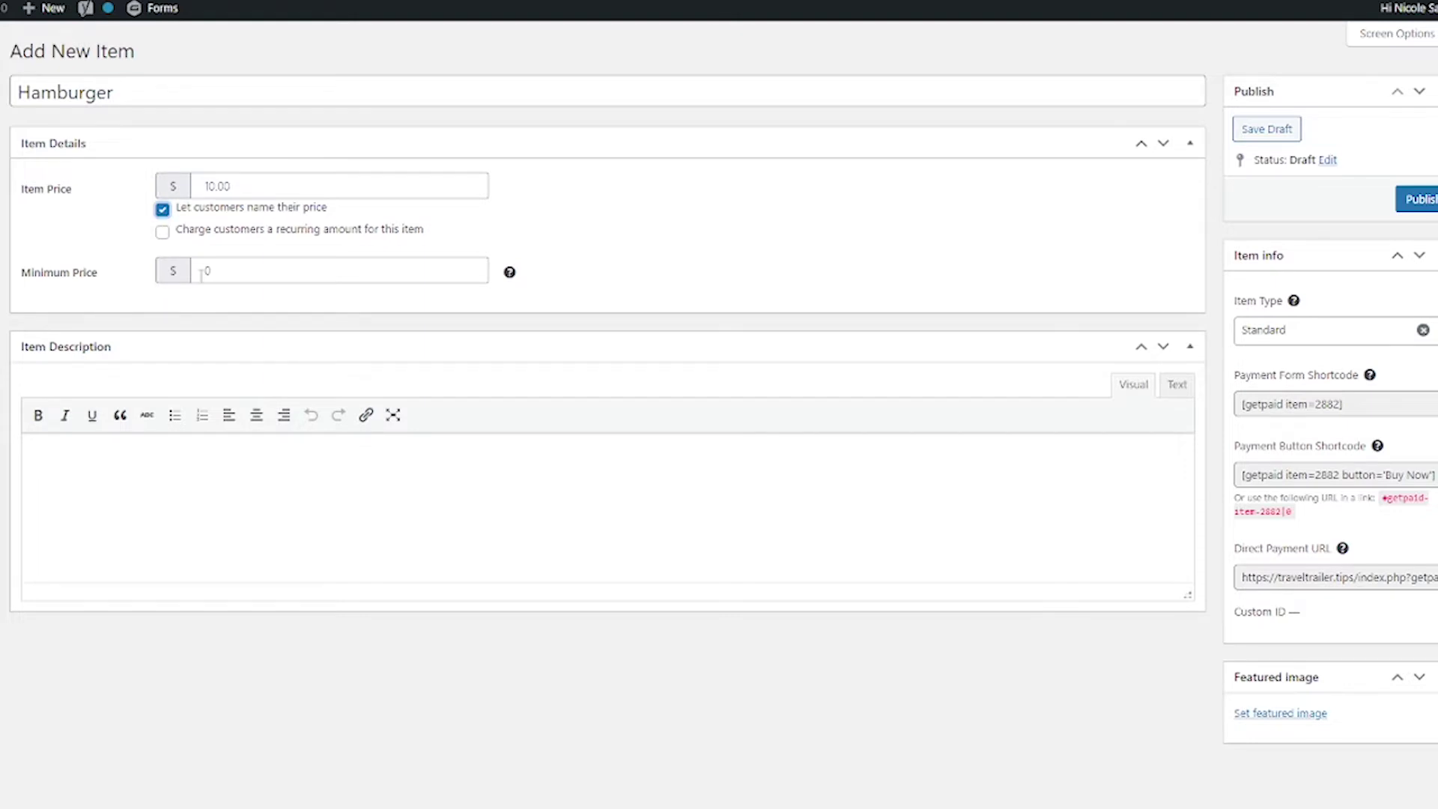
click(162, 210)
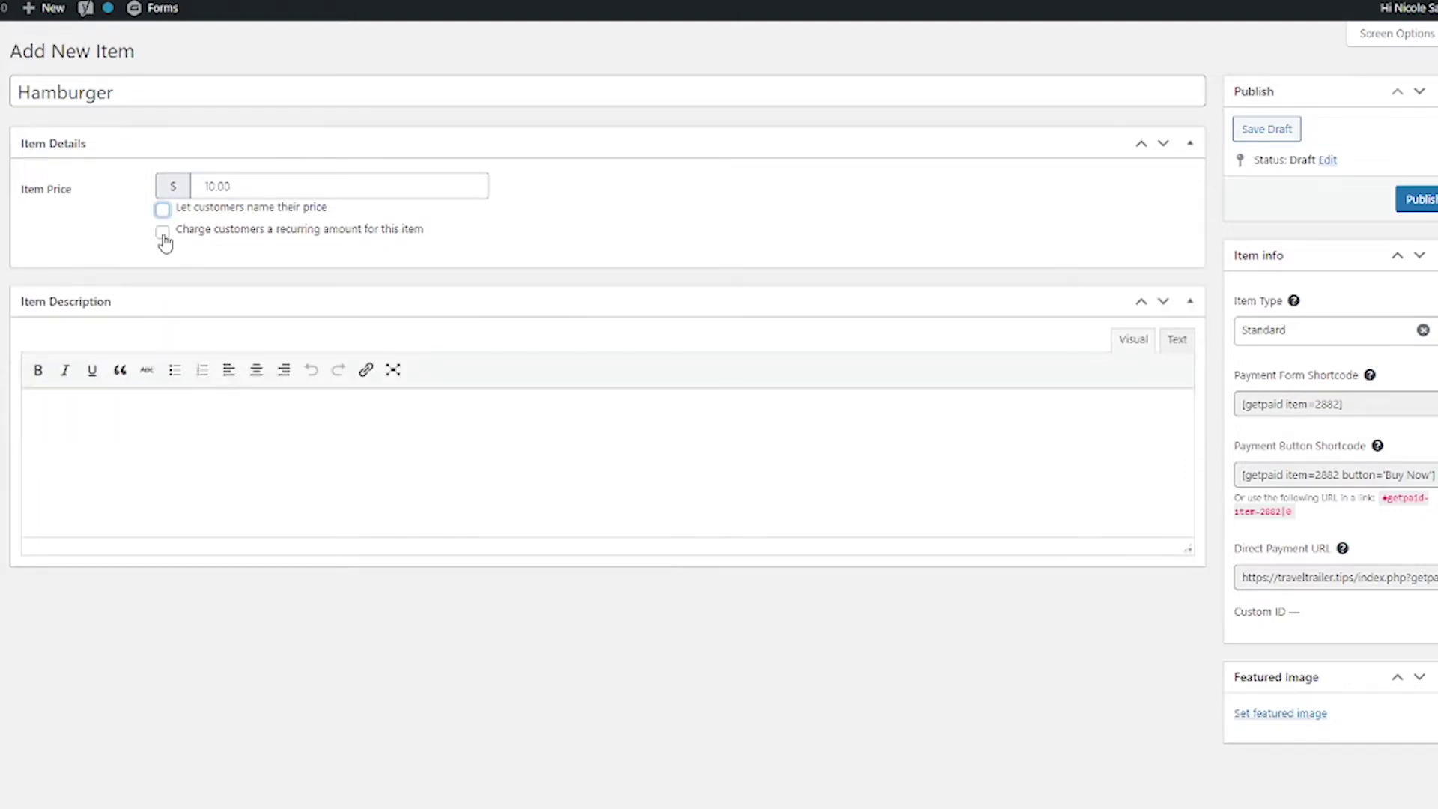
click(163, 233)
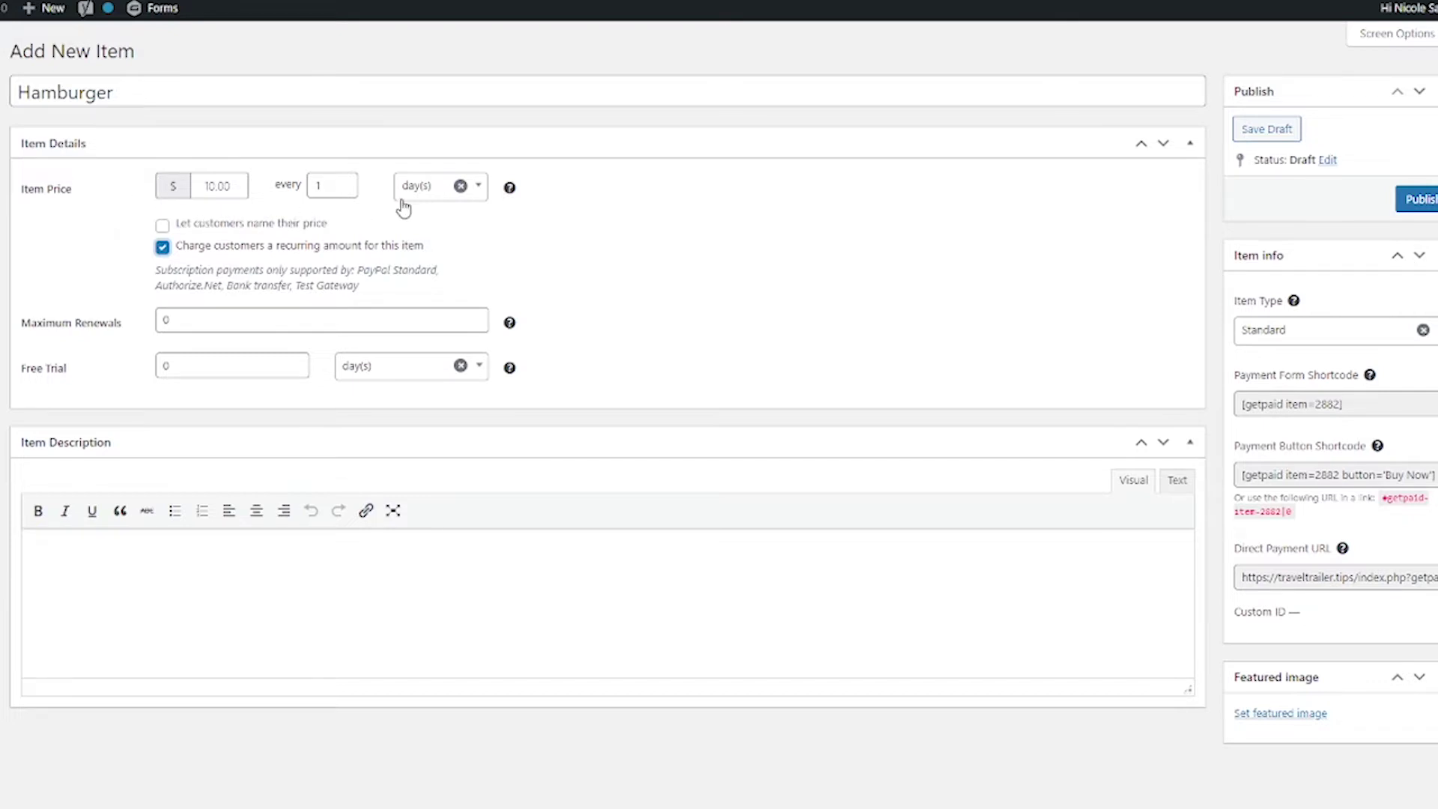
click(460, 186)
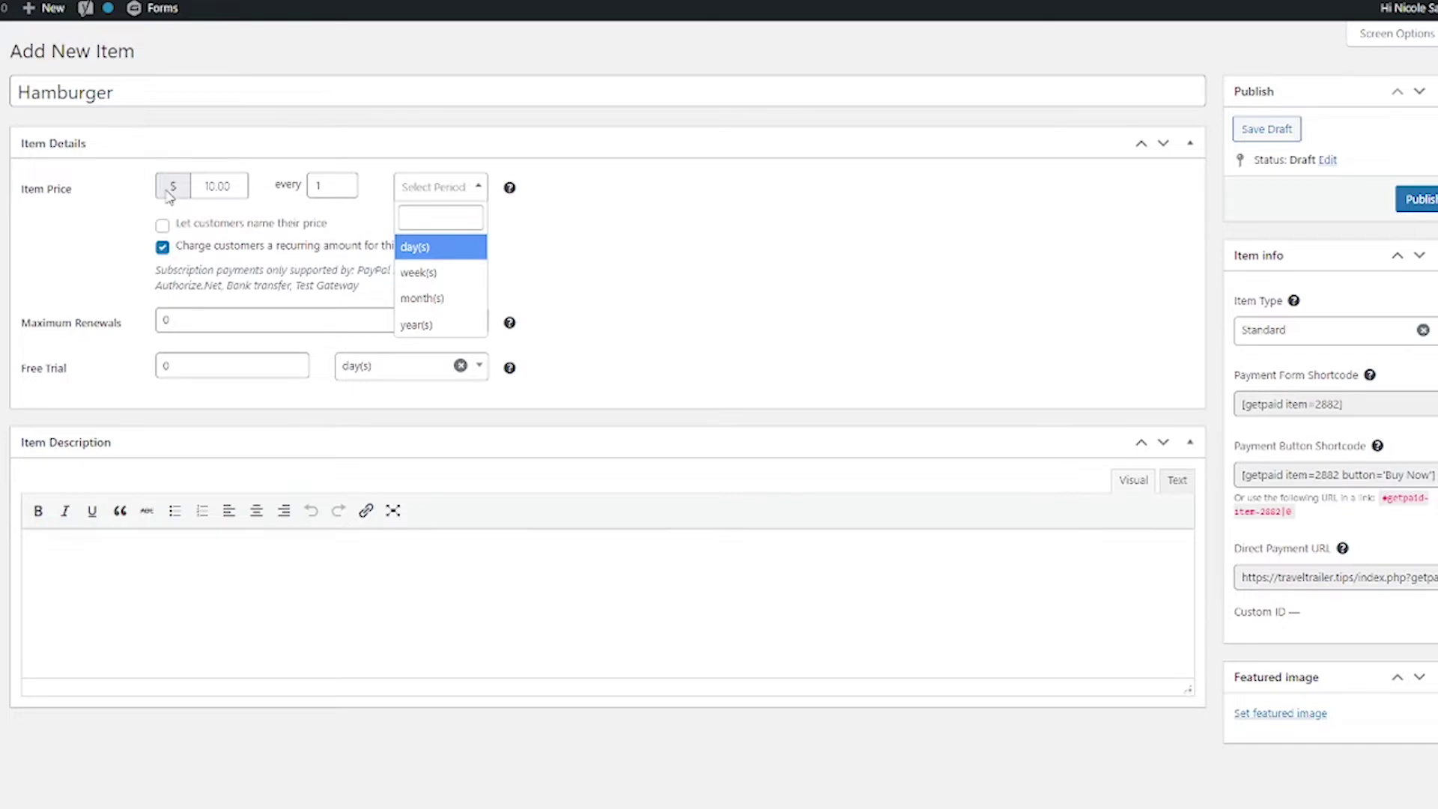
click(439, 299)
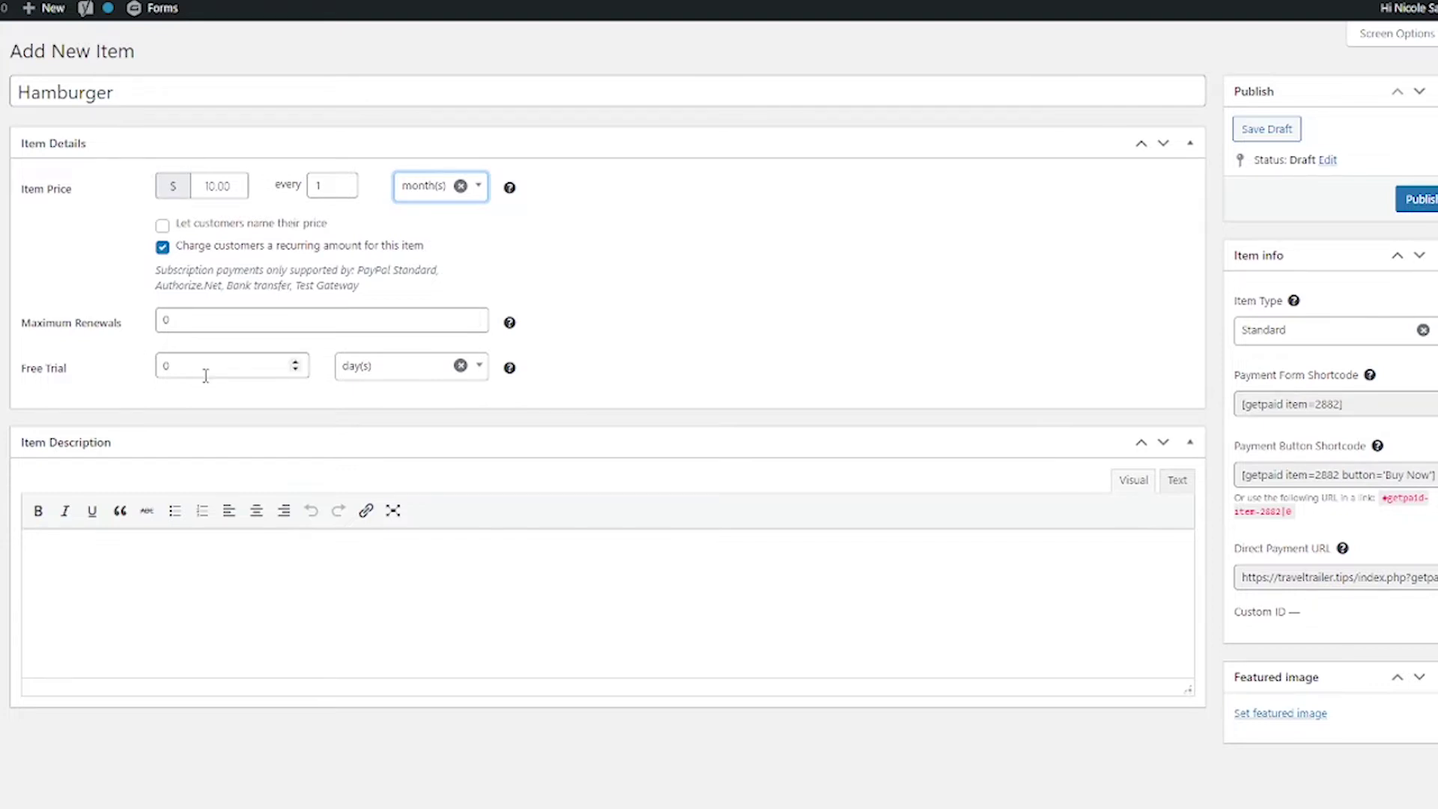
Set the Hamburger item's free trial to 7 days.
drag(205, 375, 151, 375)
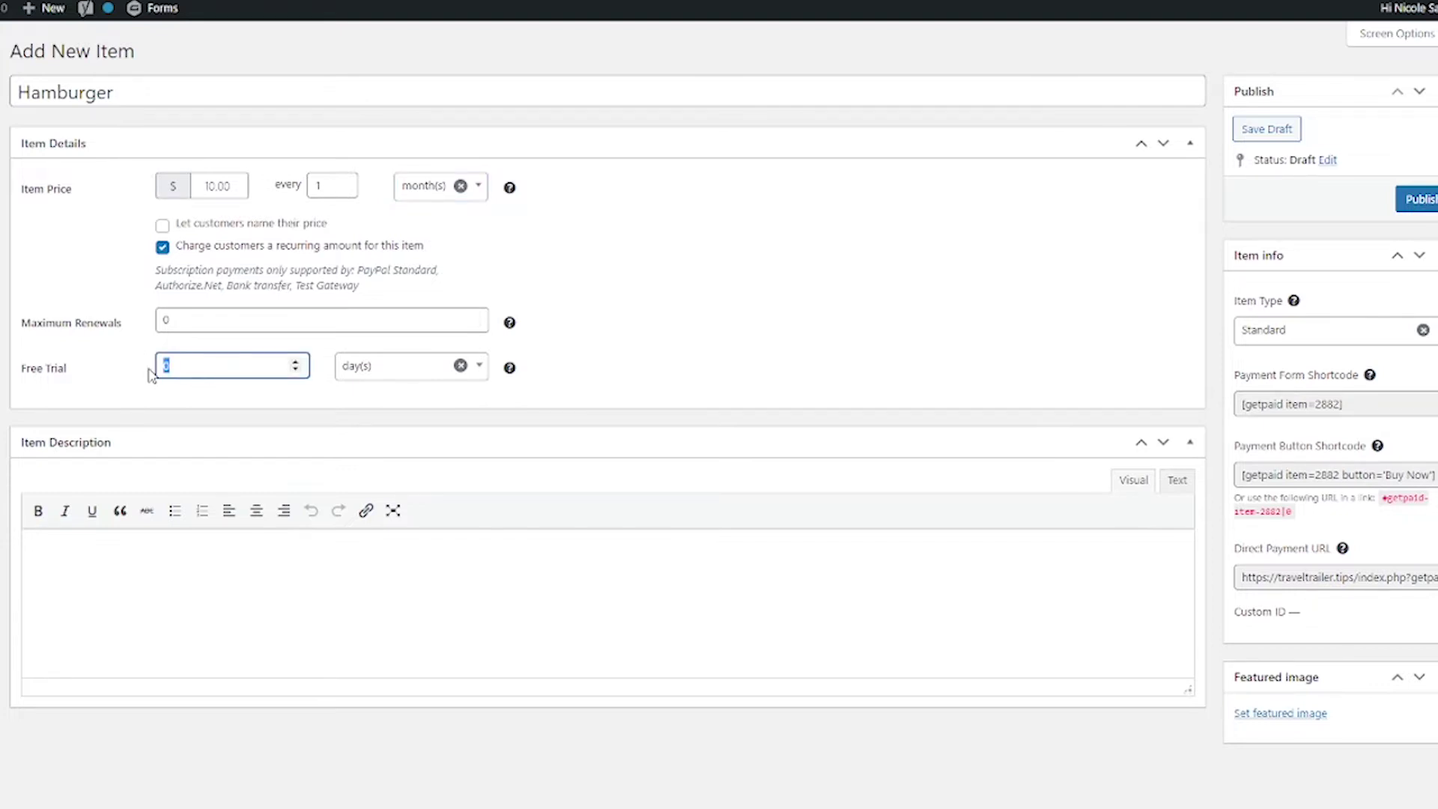
text(8)
key(BackSpace)
text(7)
Describe the item as "With lettuce and tomato" and publish it with the Standard item type.
click(374, 649)
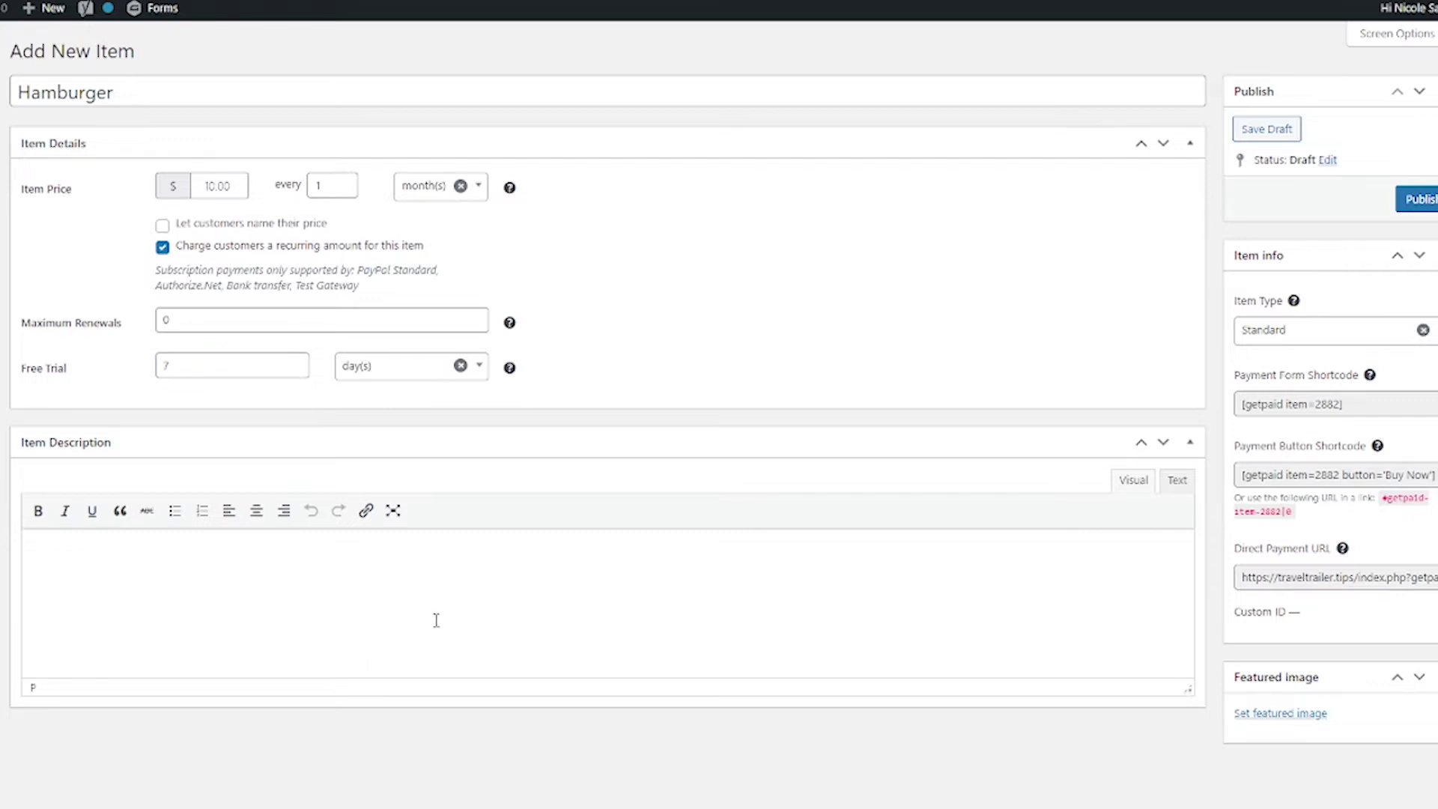
text(With lettuce and tomato)
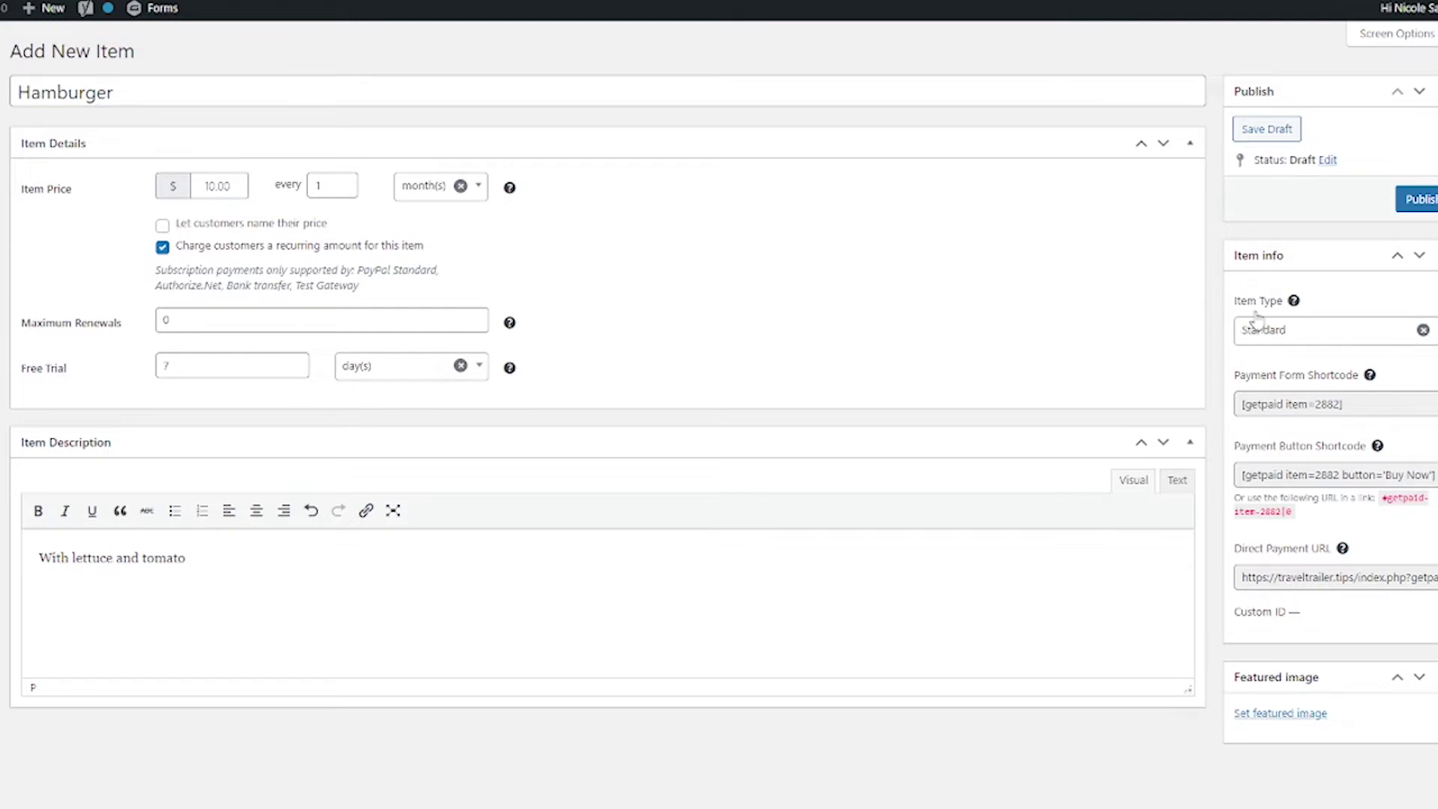
click(1296, 343)
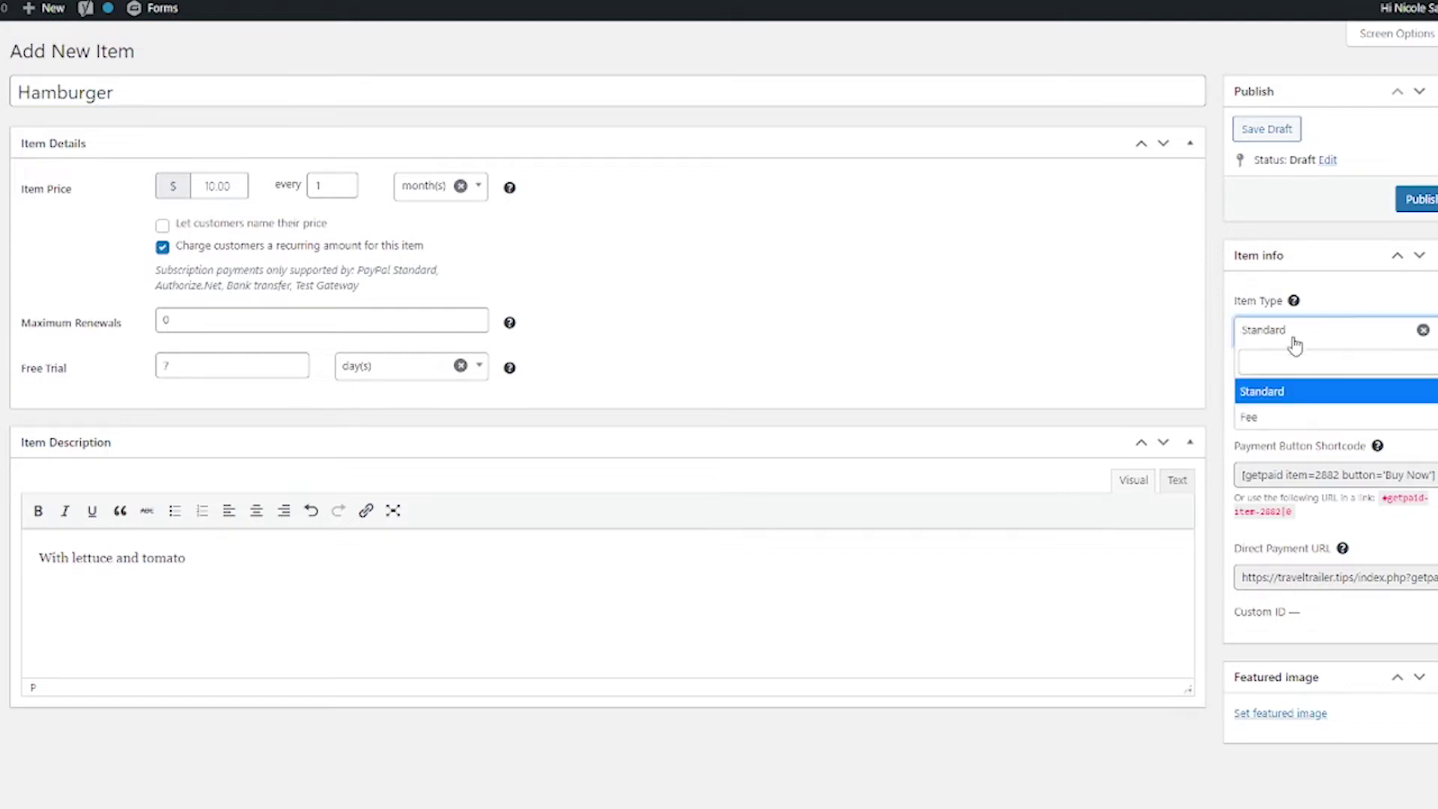
click(1235, 311)
mouse_move(1302, 306)
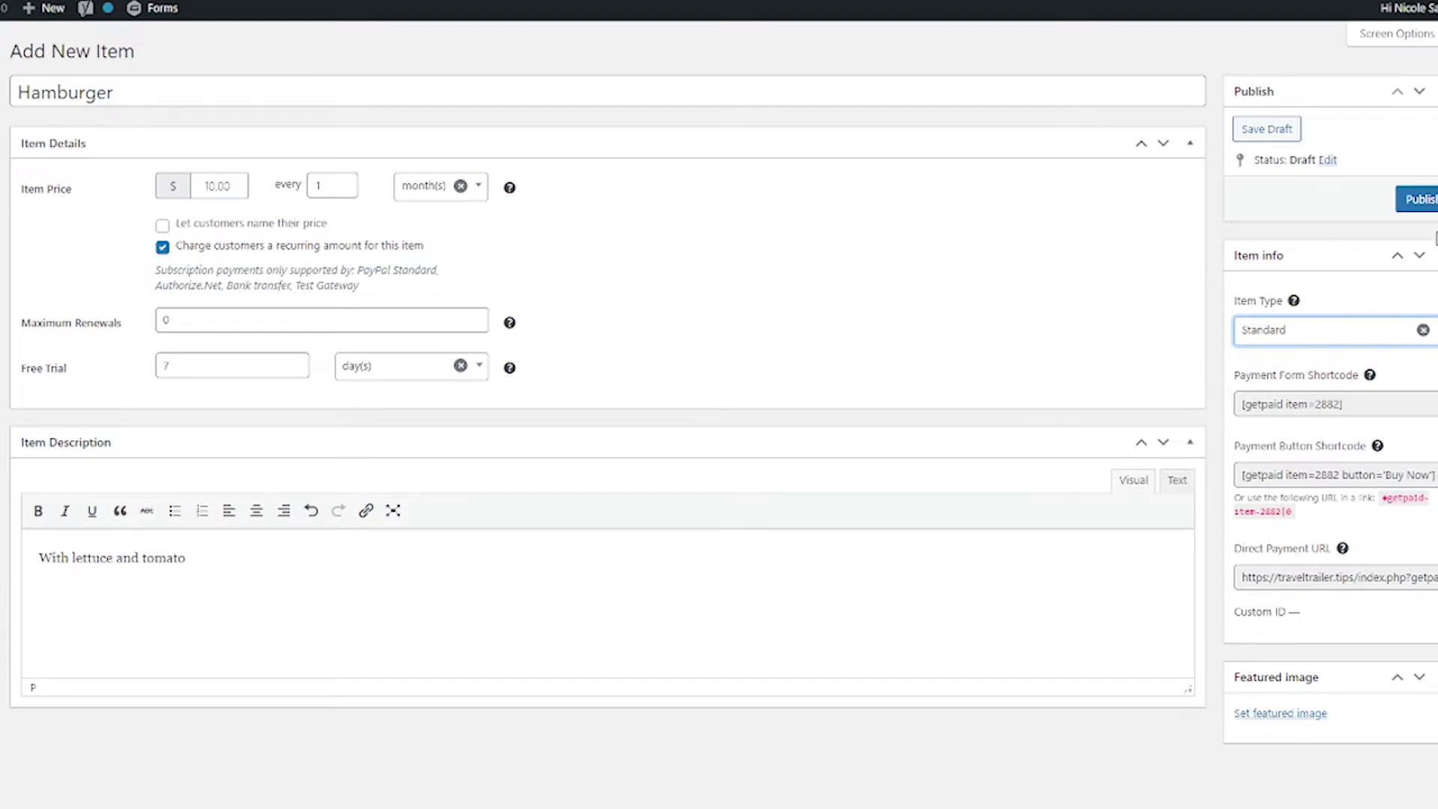
click(1421, 201)
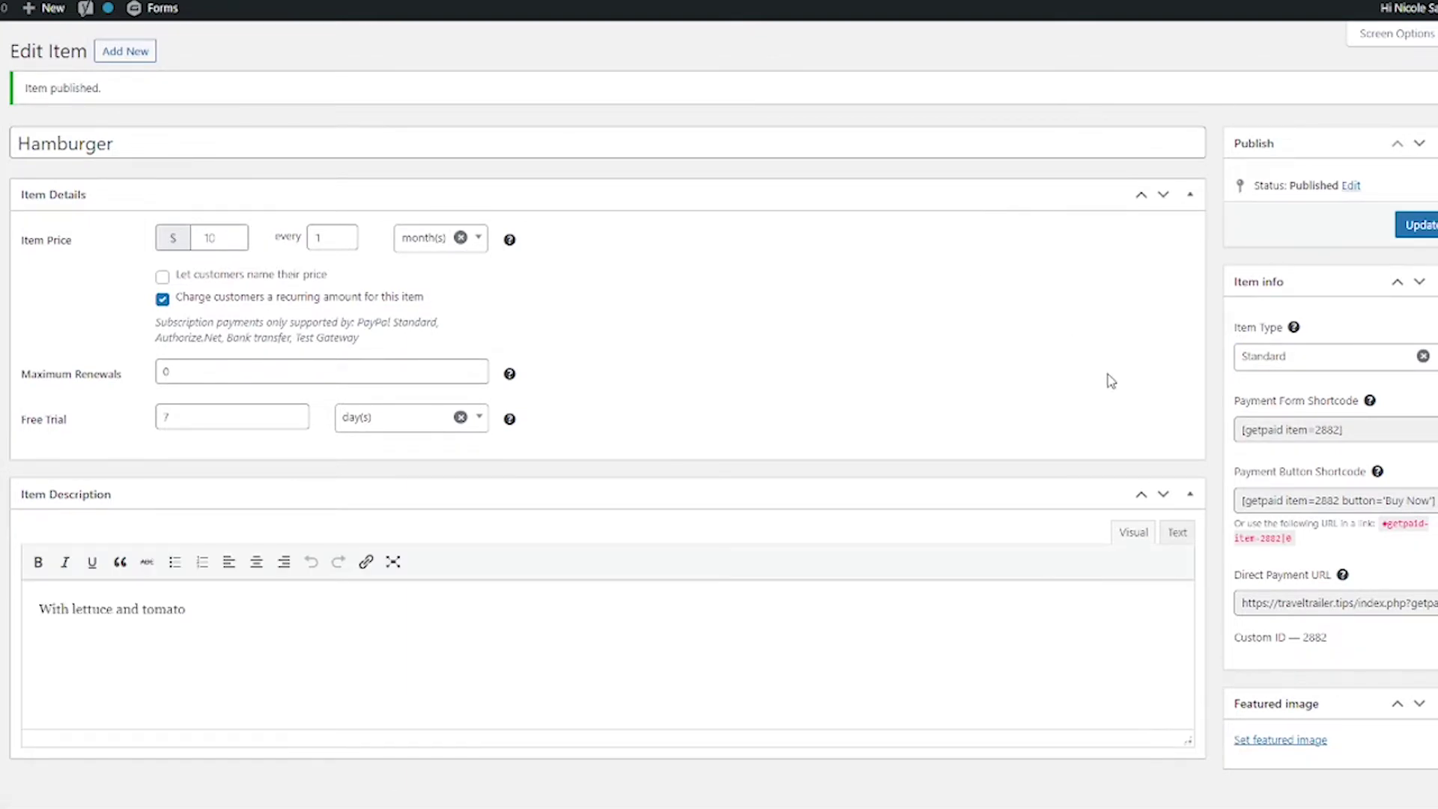
Open the Hamburger item's direct payment URL and examine the checkout form's billing fields, item table and payment section.
scroll(1111, 381, down, 1)
scroll(1111, 381, down, 1)
click(1256, 516)
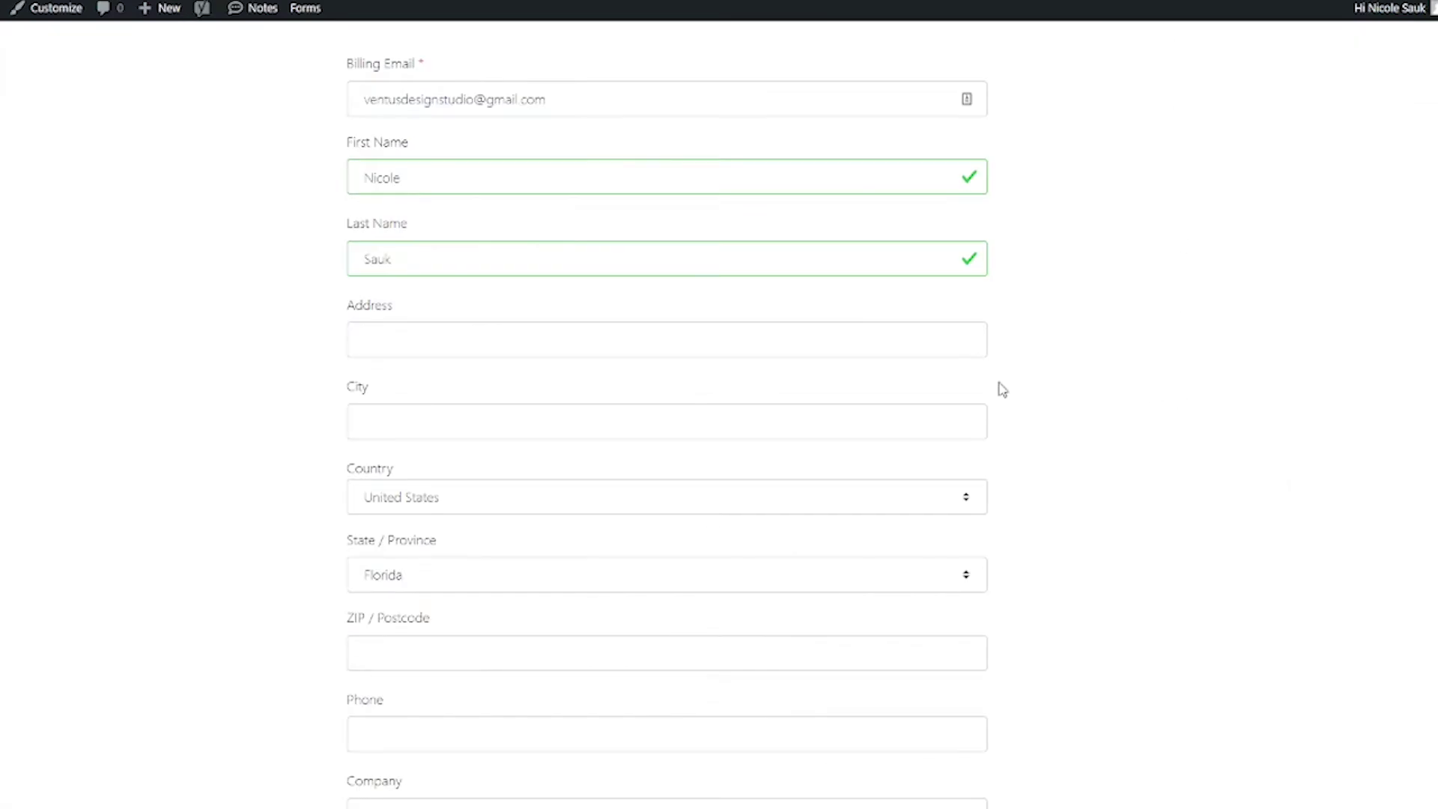
scroll(250, 341, down, 1)
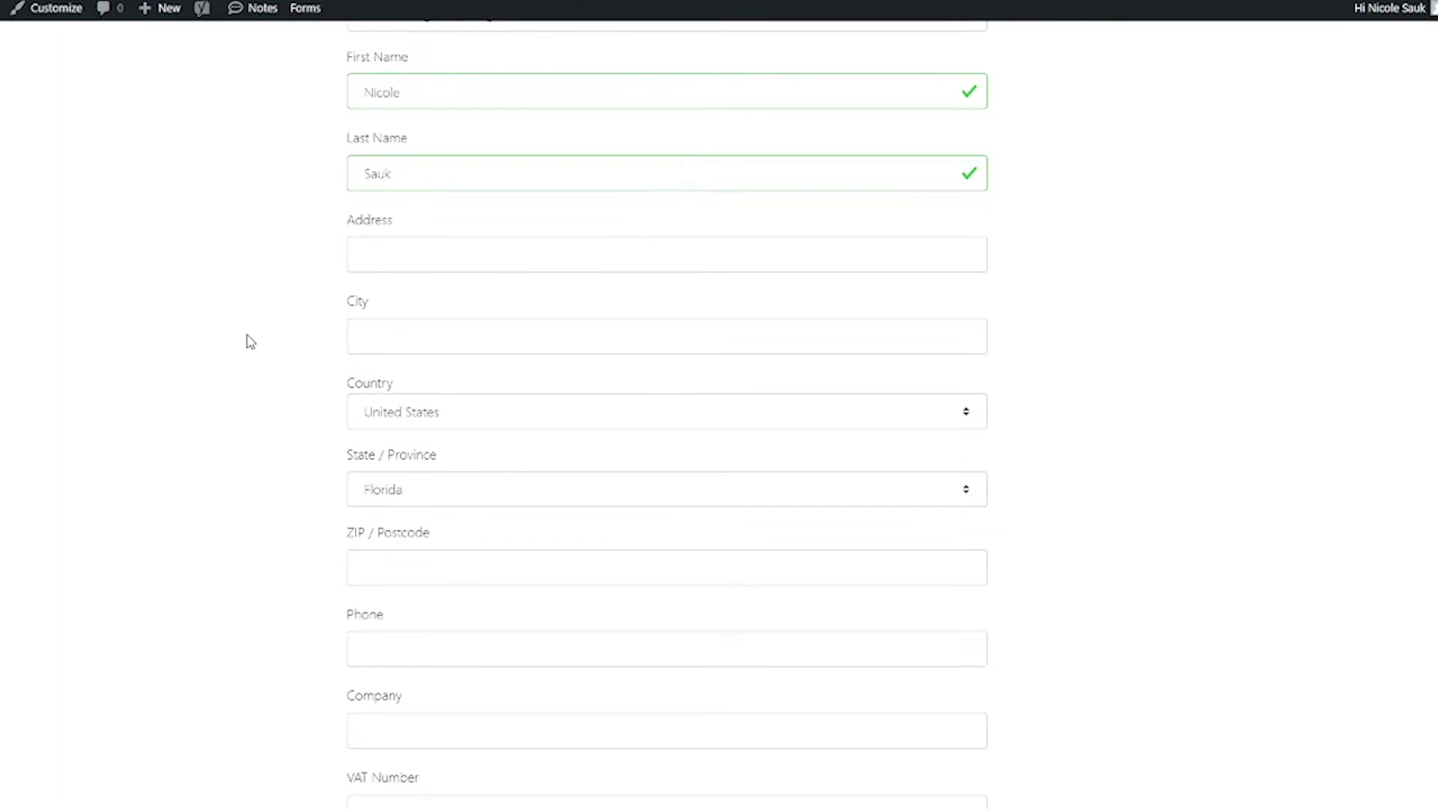
scroll(250, 341, up, 1)
scroll(250, 342, down, 4)
scroll(250, 342, down, 3)
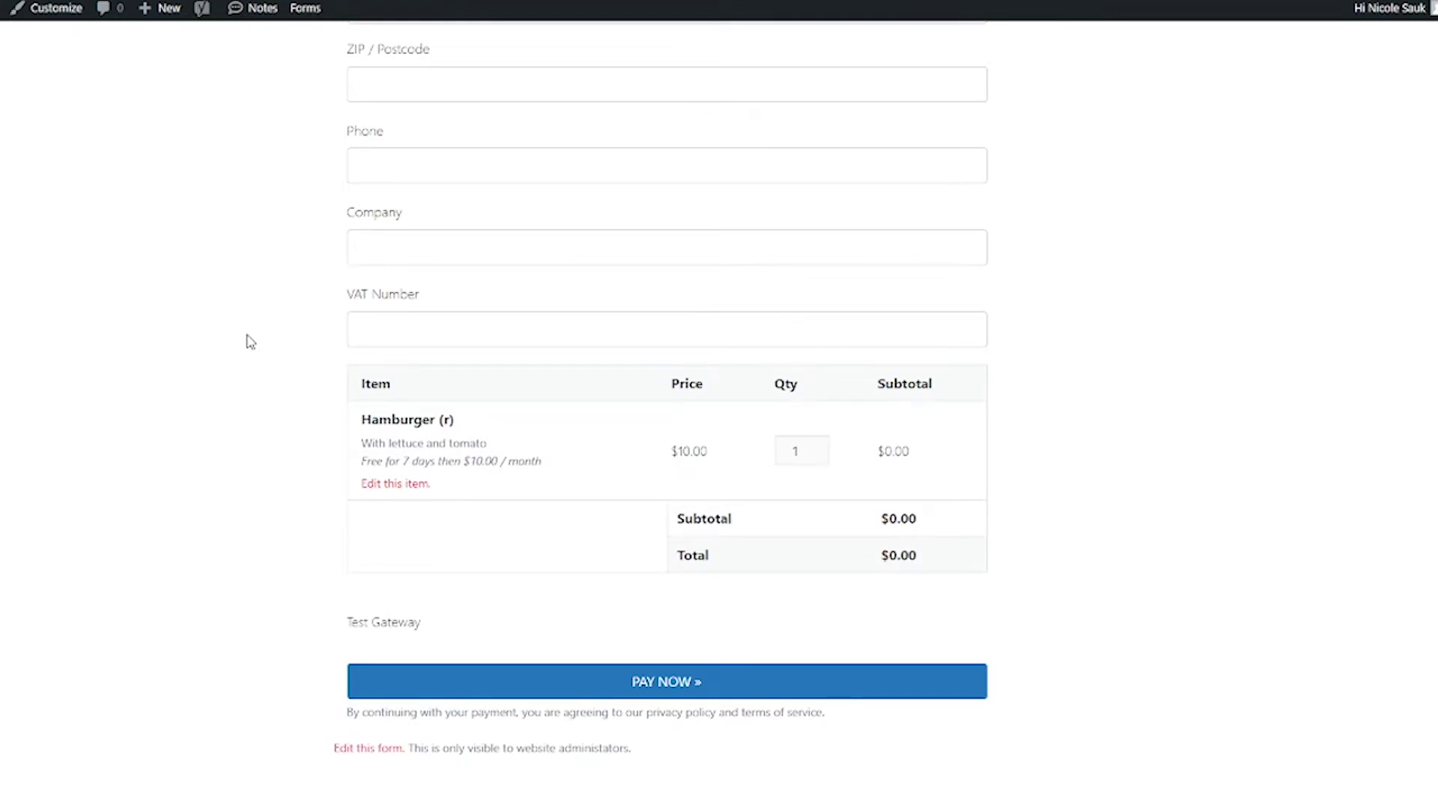
scroll(238, 389, up, 6)
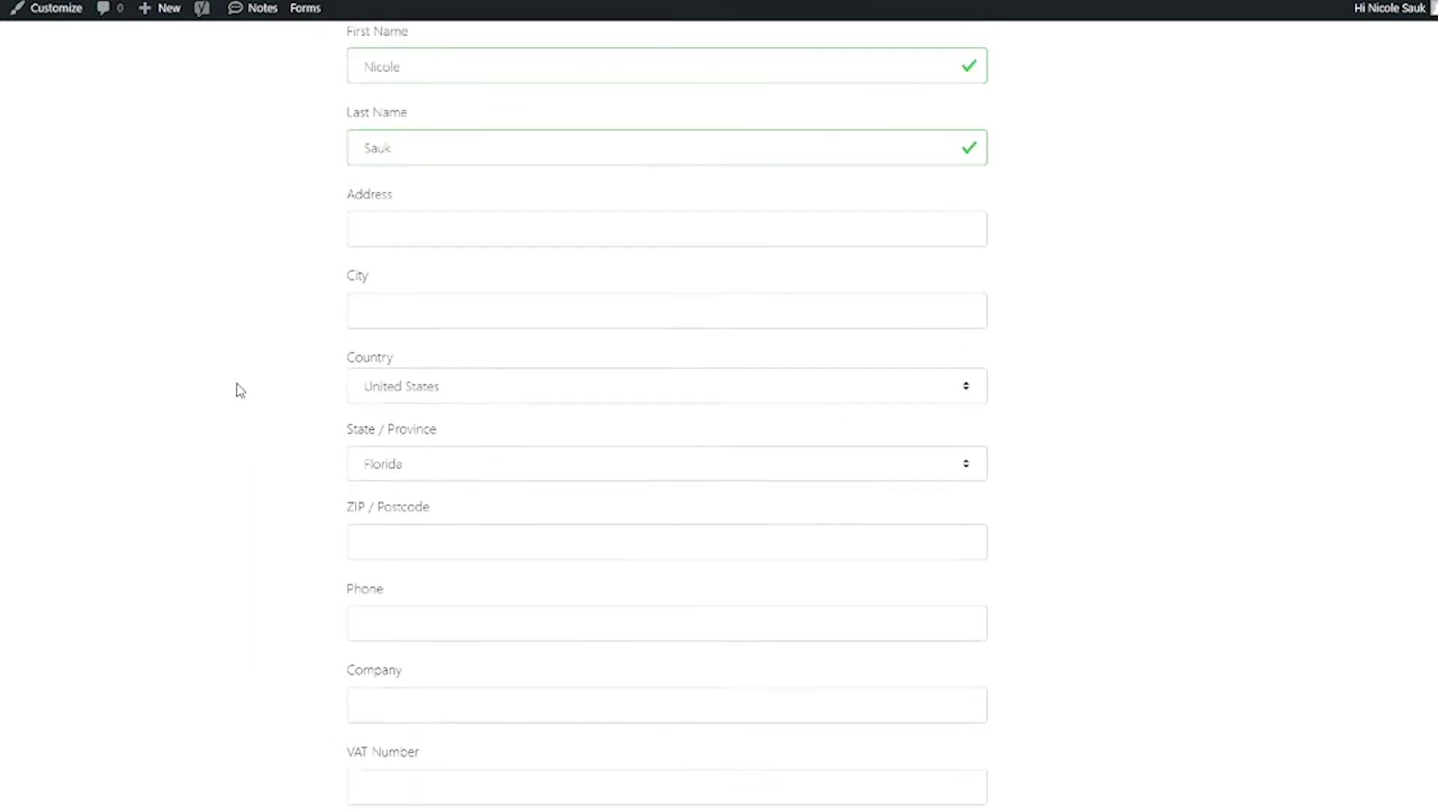
scroll(240, 389, up, 2)
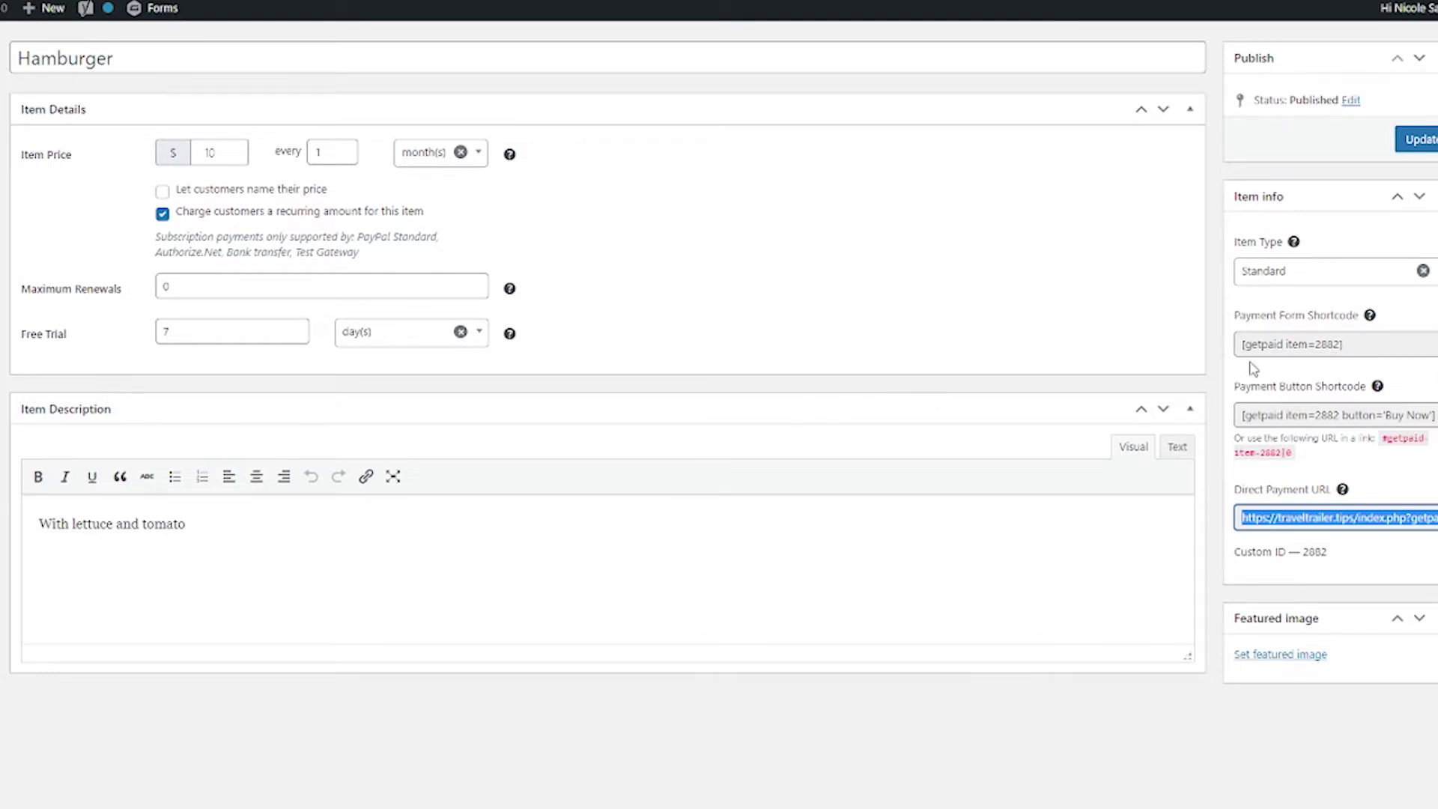
Copy the item's payment form shortcode into a Notepad note and label it "form".
click(513, 802)
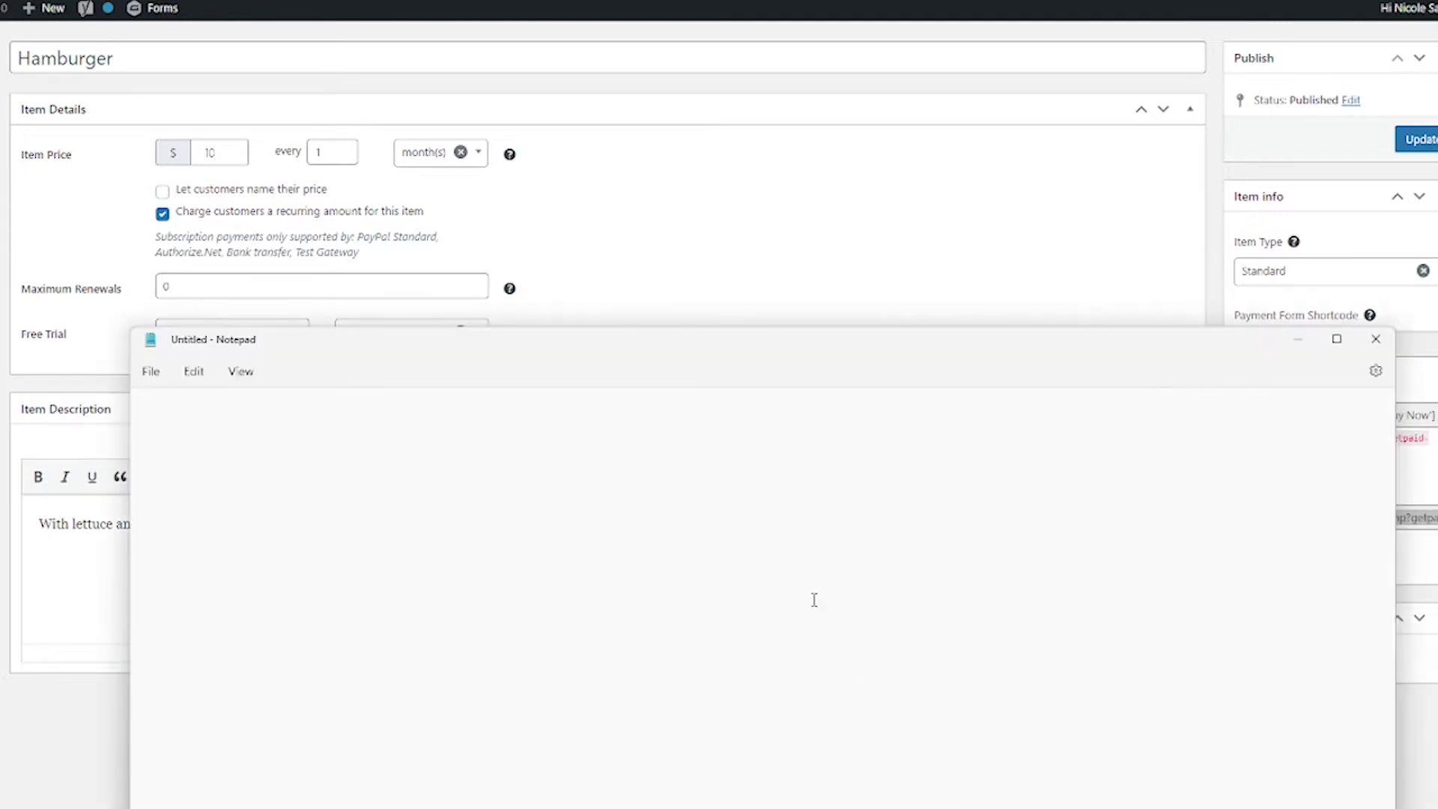
click(965, 274)
click(1274, 343)
key(ctrl+c)
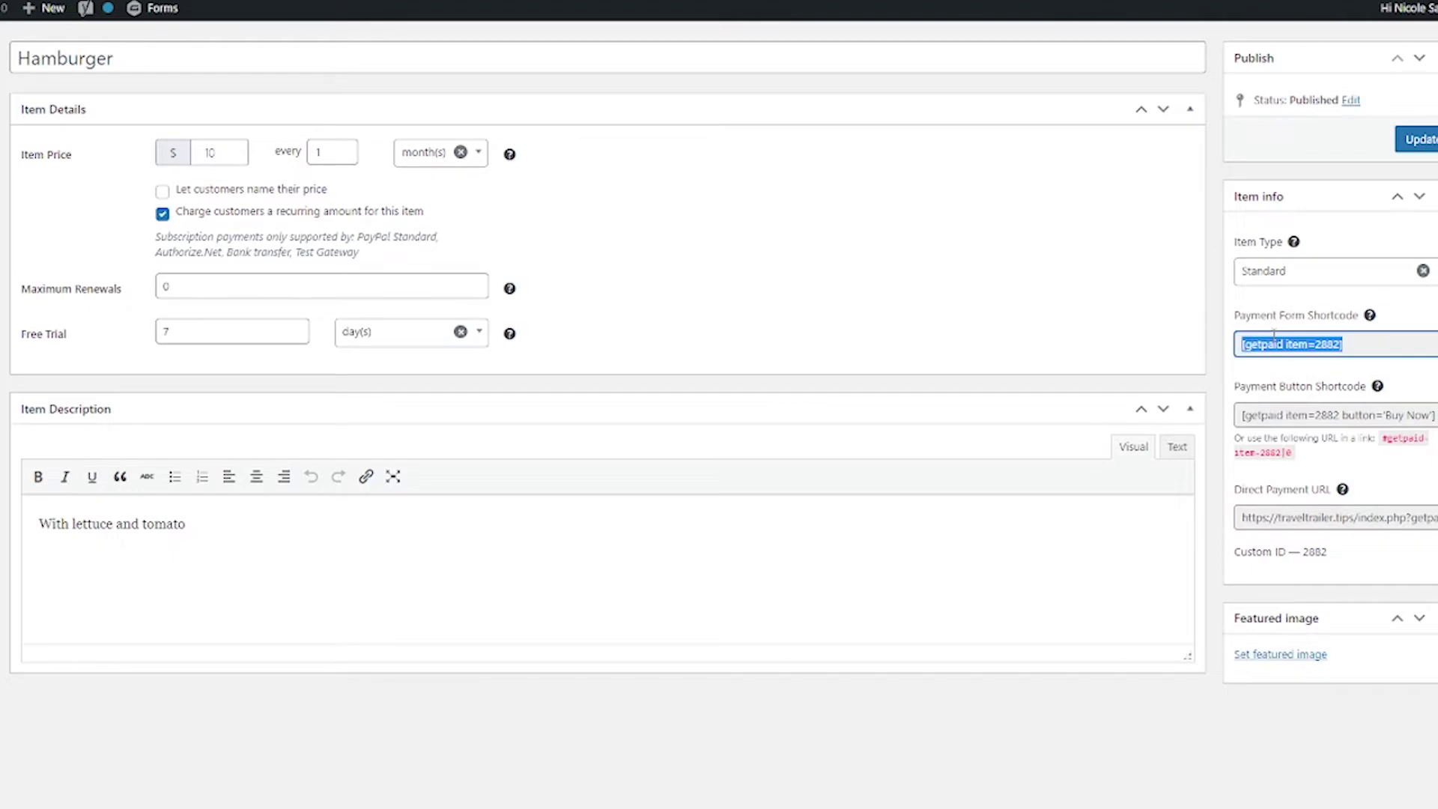
key(alt+Tab)
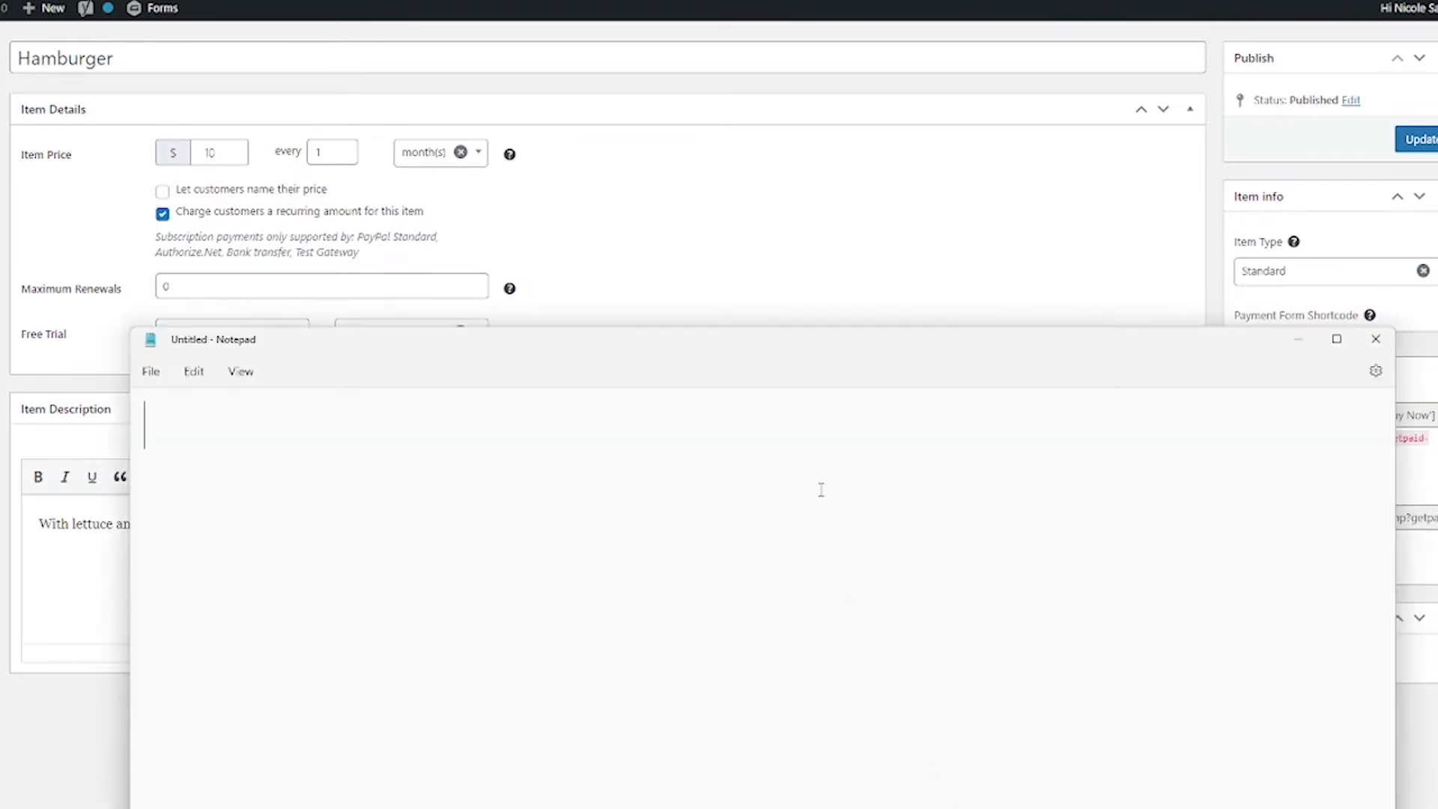
key(ctrl+v)
text(form)
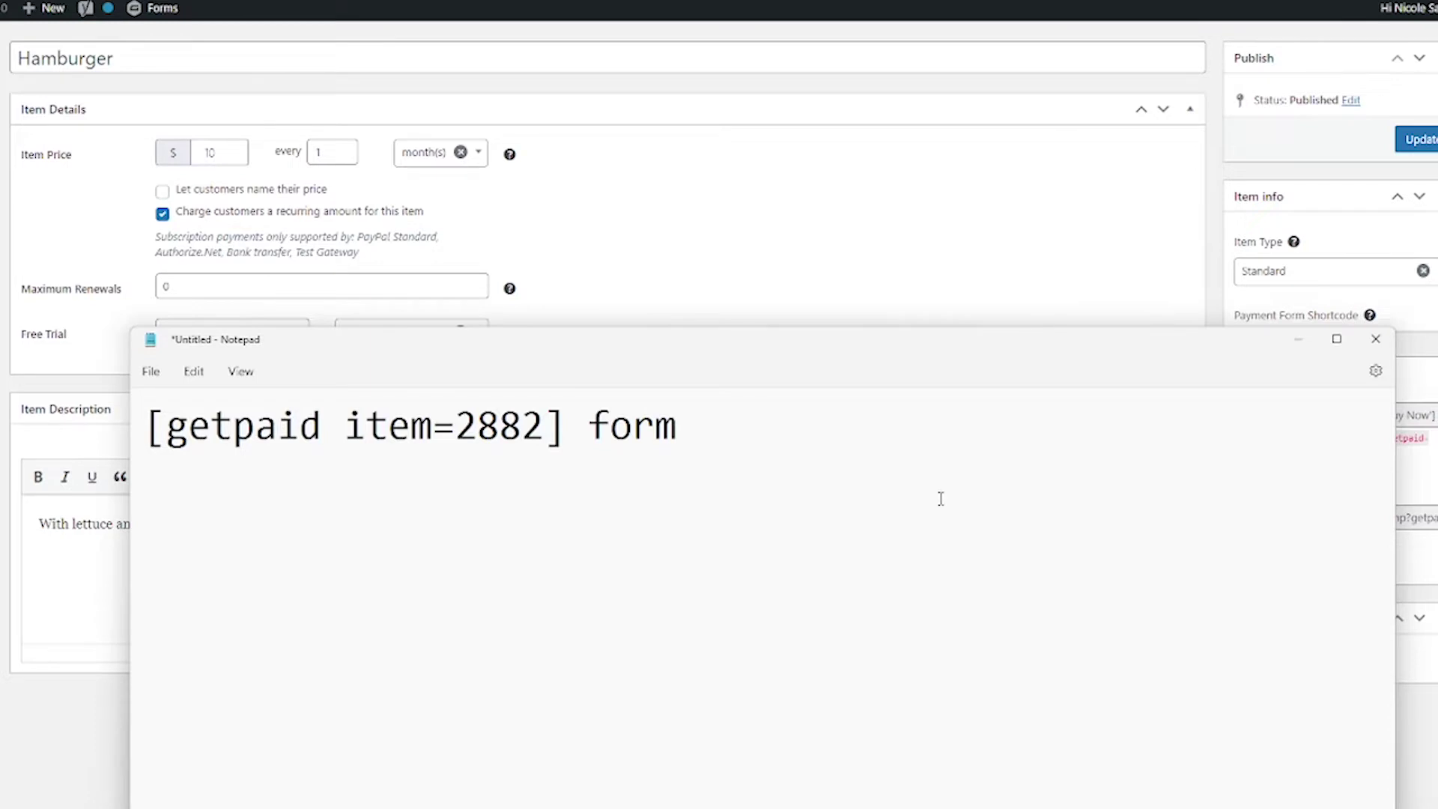
Copy the item's payment button shortcode onto a second line of the Notepad note, label it "button", and return to WordPress.
click(961, 290)
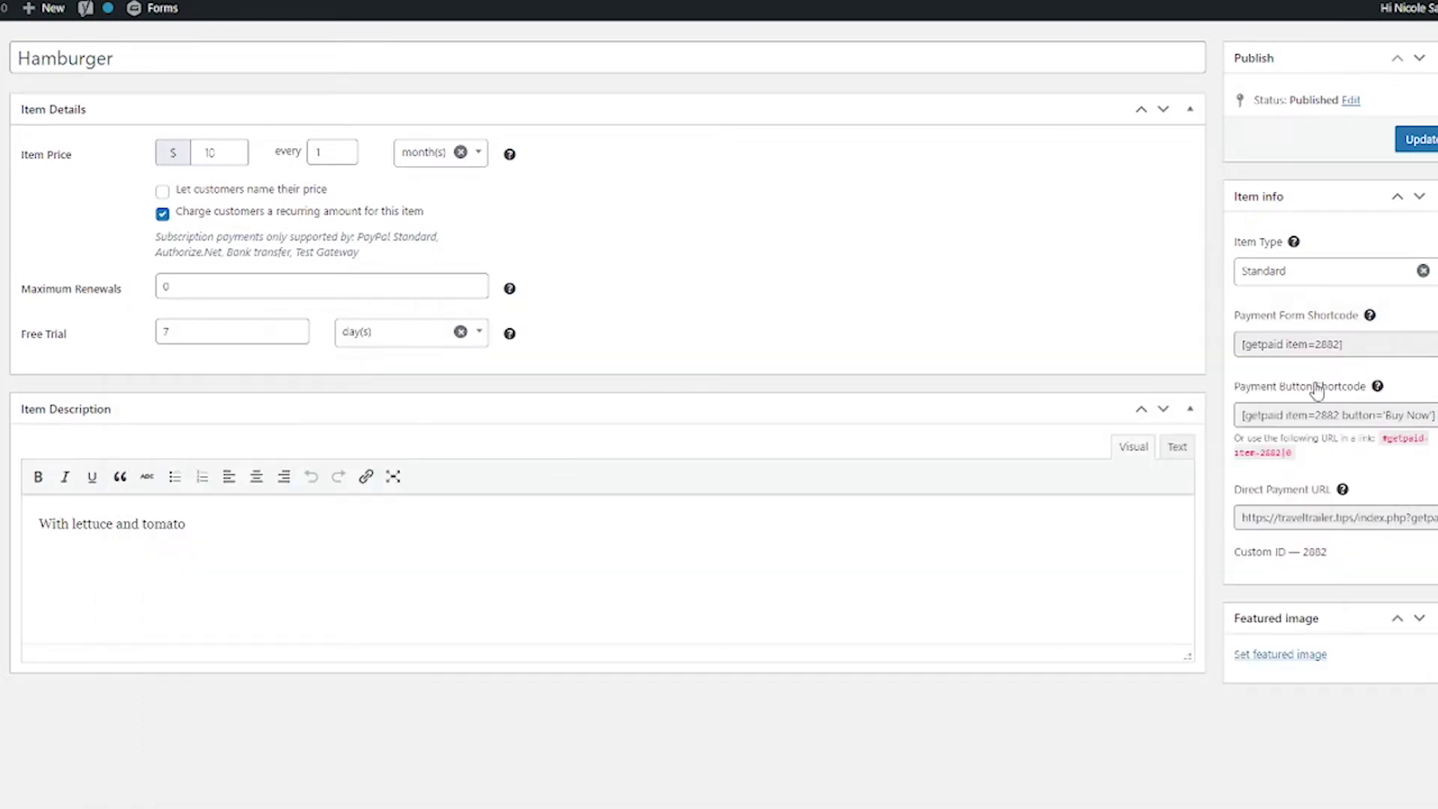
click(1316, 414)
key(ctrl+c)
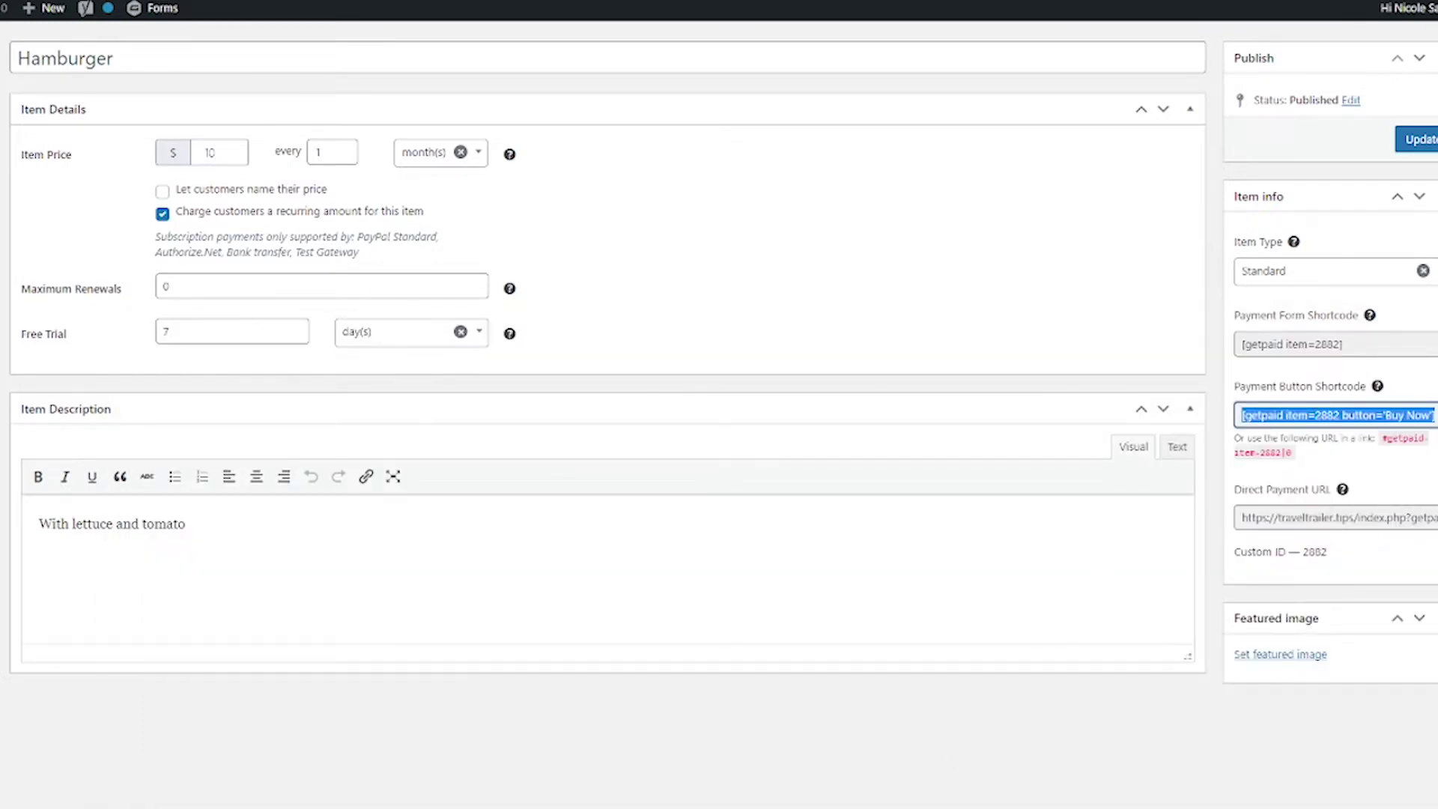
key(alt+Tab)
key(ctrl+v)
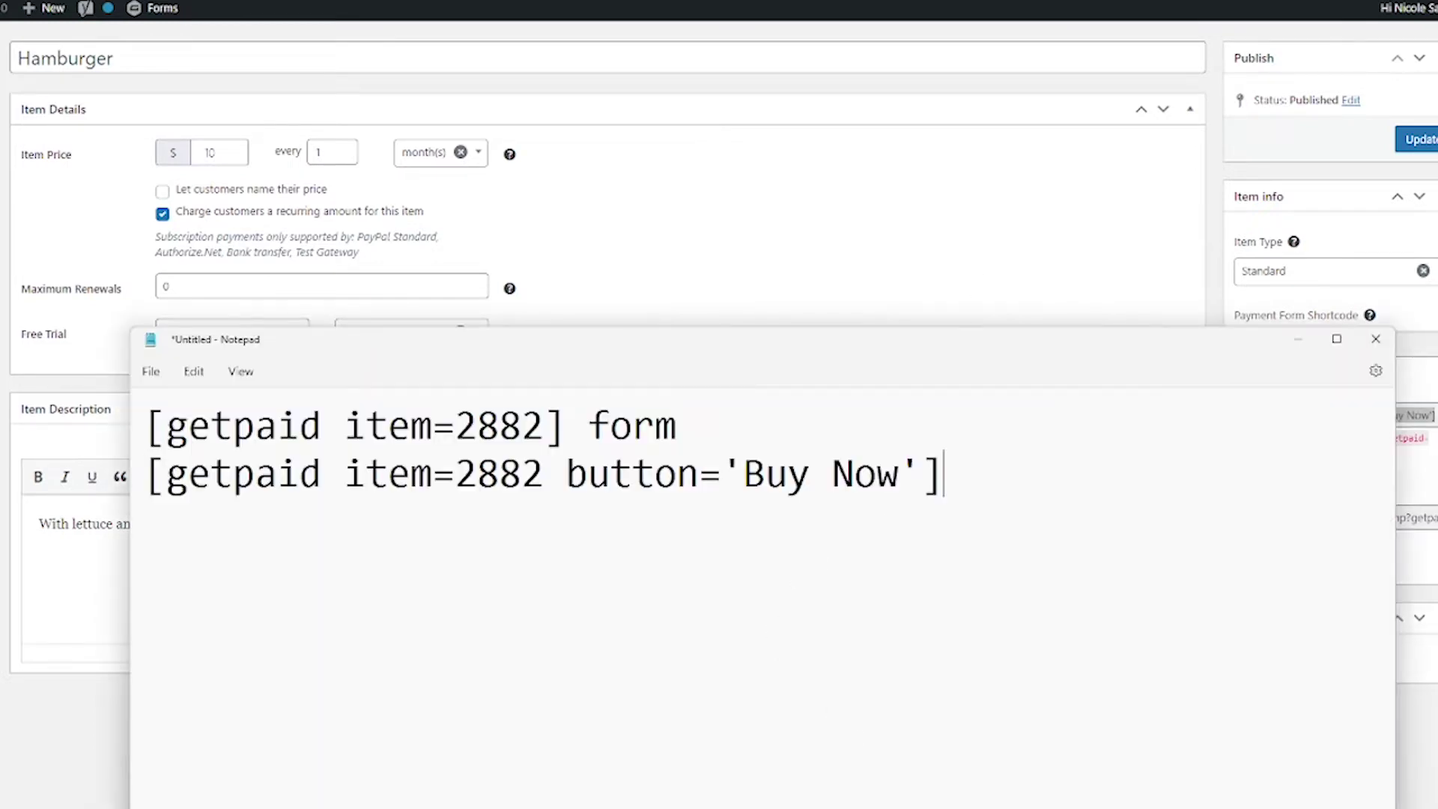
text(button)
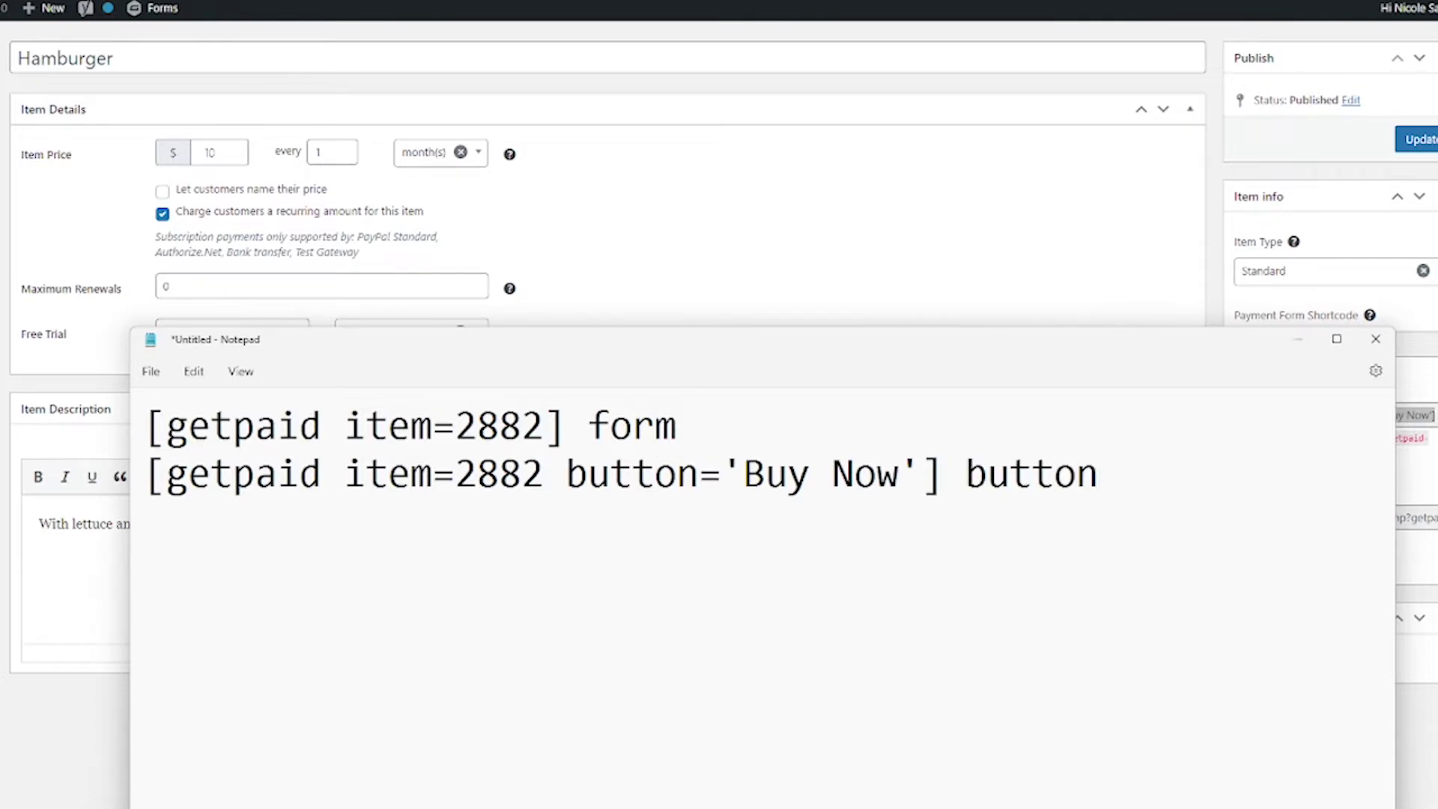
click(1232, 191)
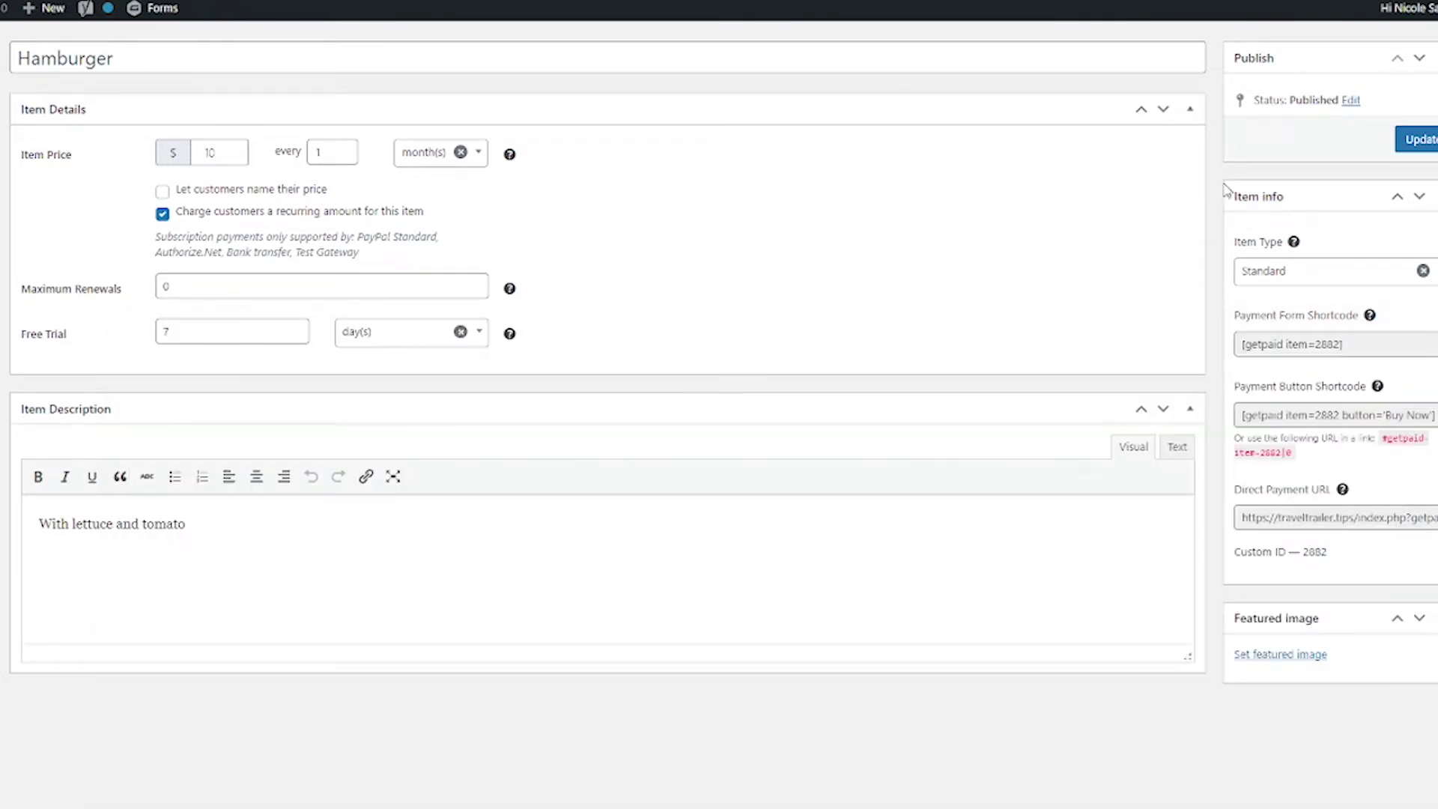
Update the Hamburger item, then add a new page titled "test".
click(1427, 141)
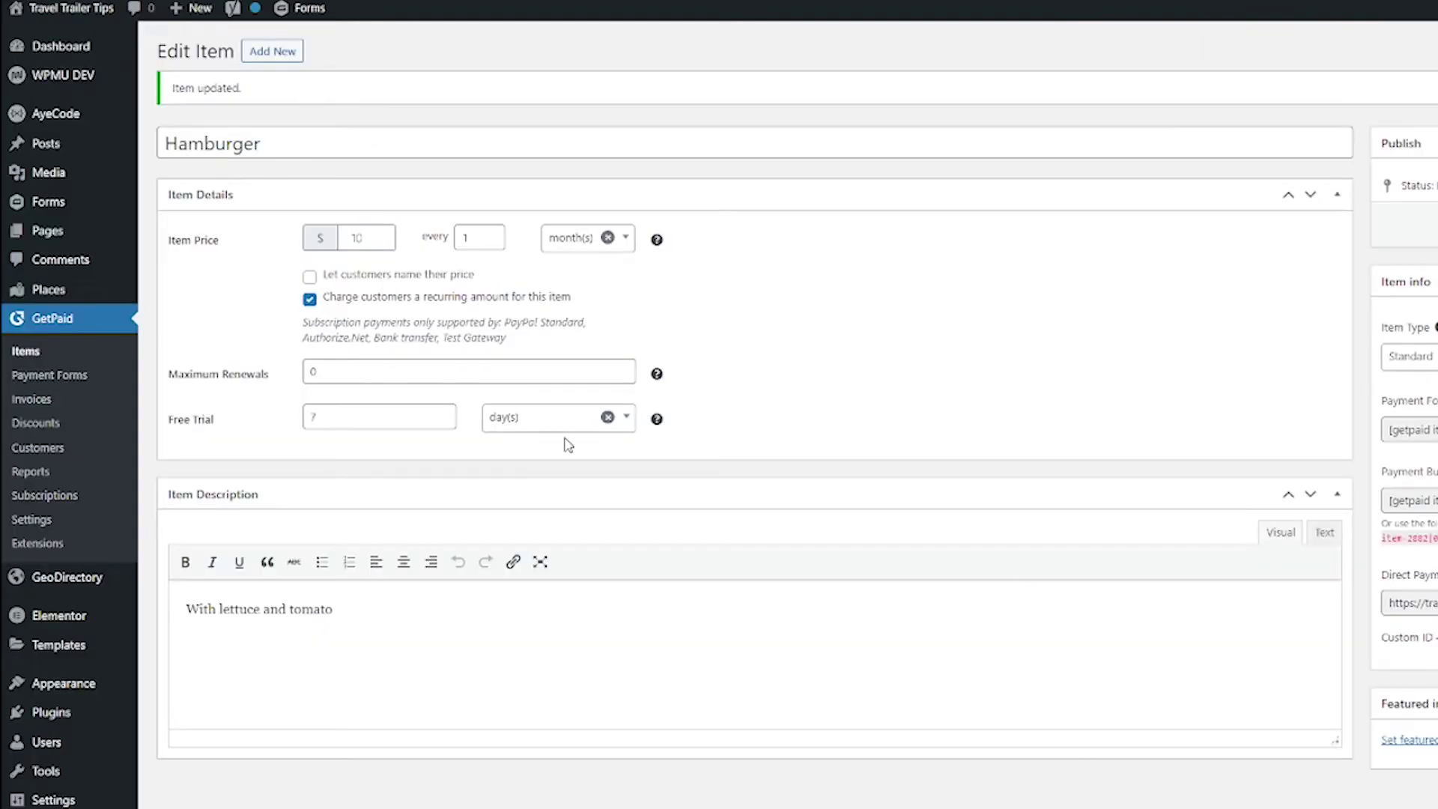
click(90, 232)
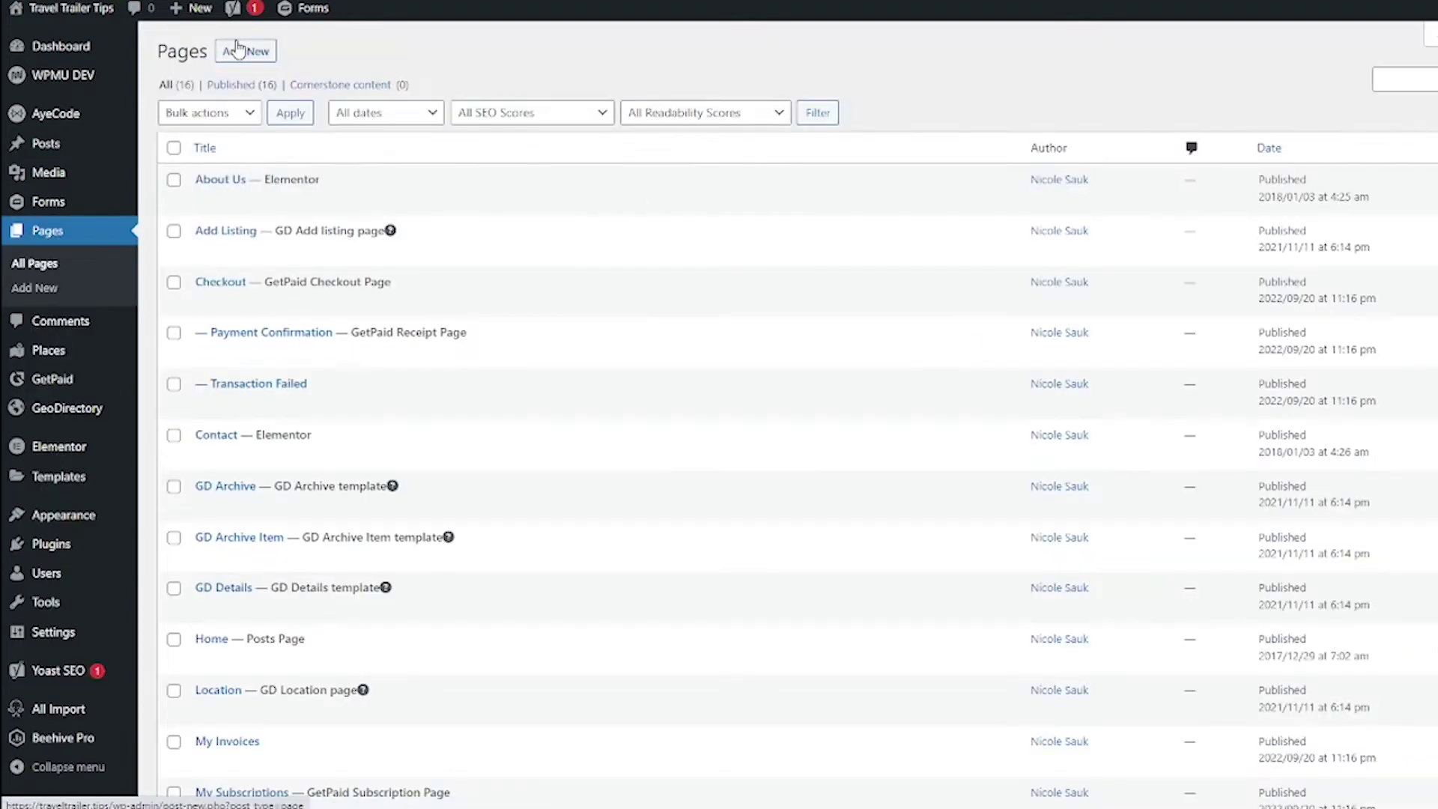
click(655, 149)
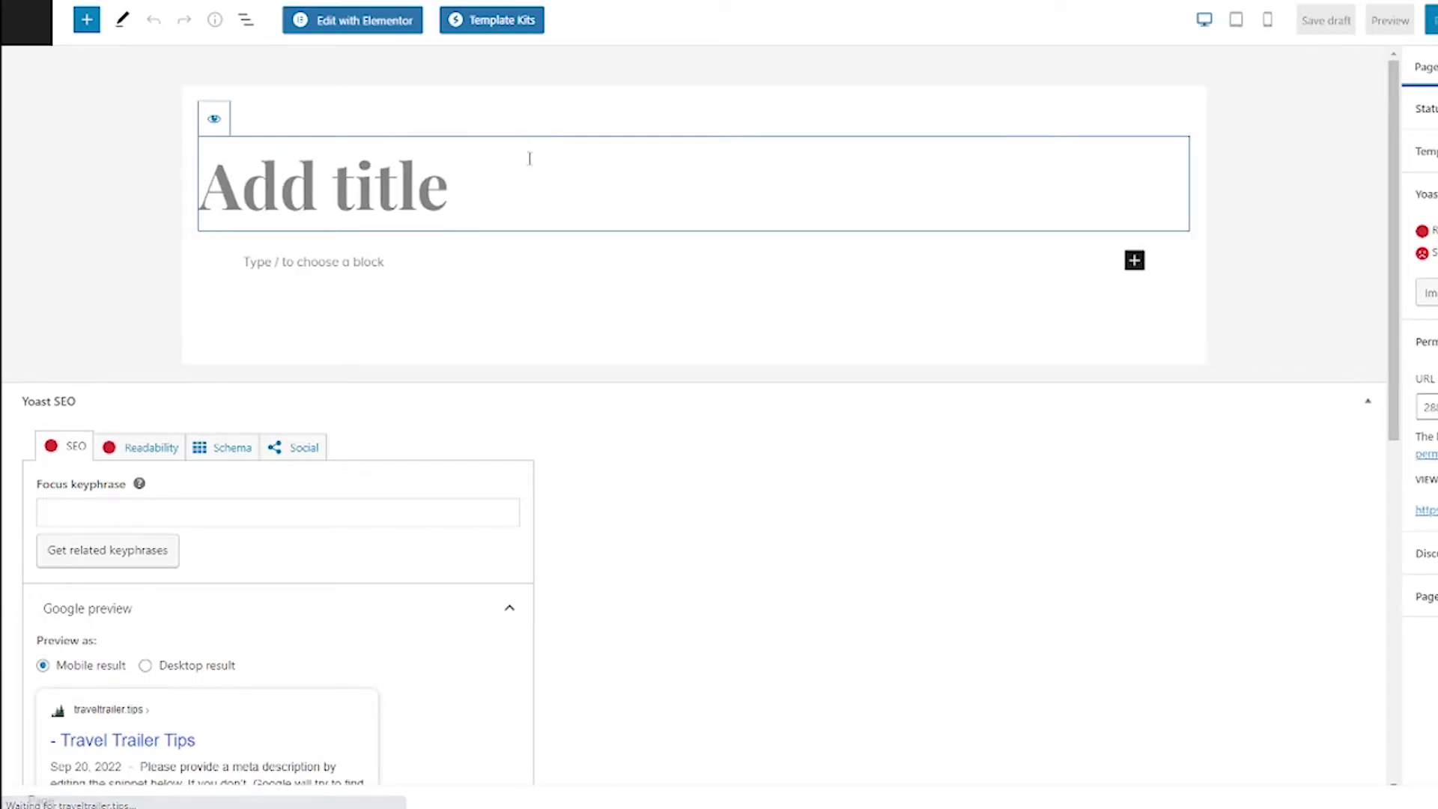
text(test)
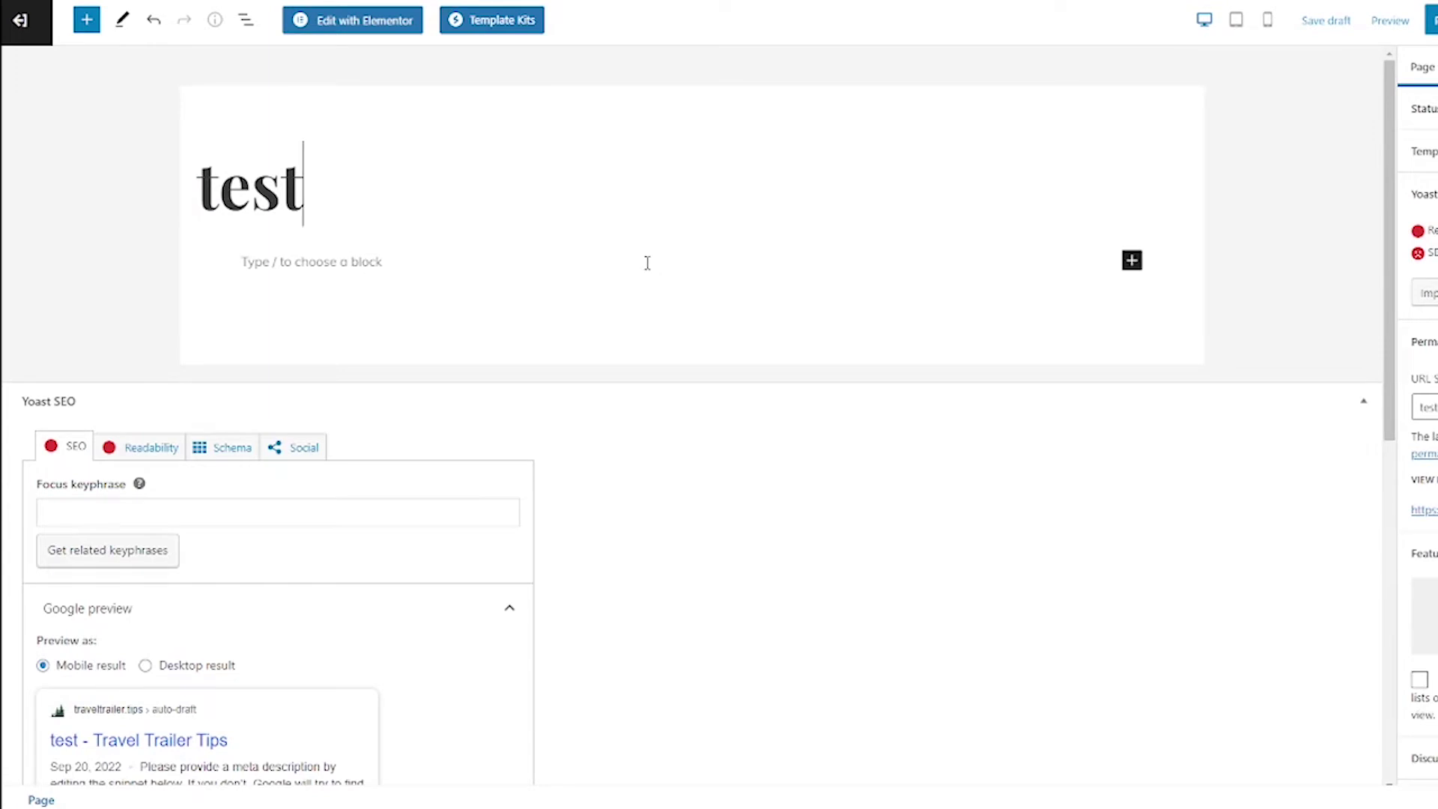
Add a Shortcode block below the title holding the button shortcode [getpaid item=2882 button='Buy Now'] copied from the Notepad note.
click(1132, 263)
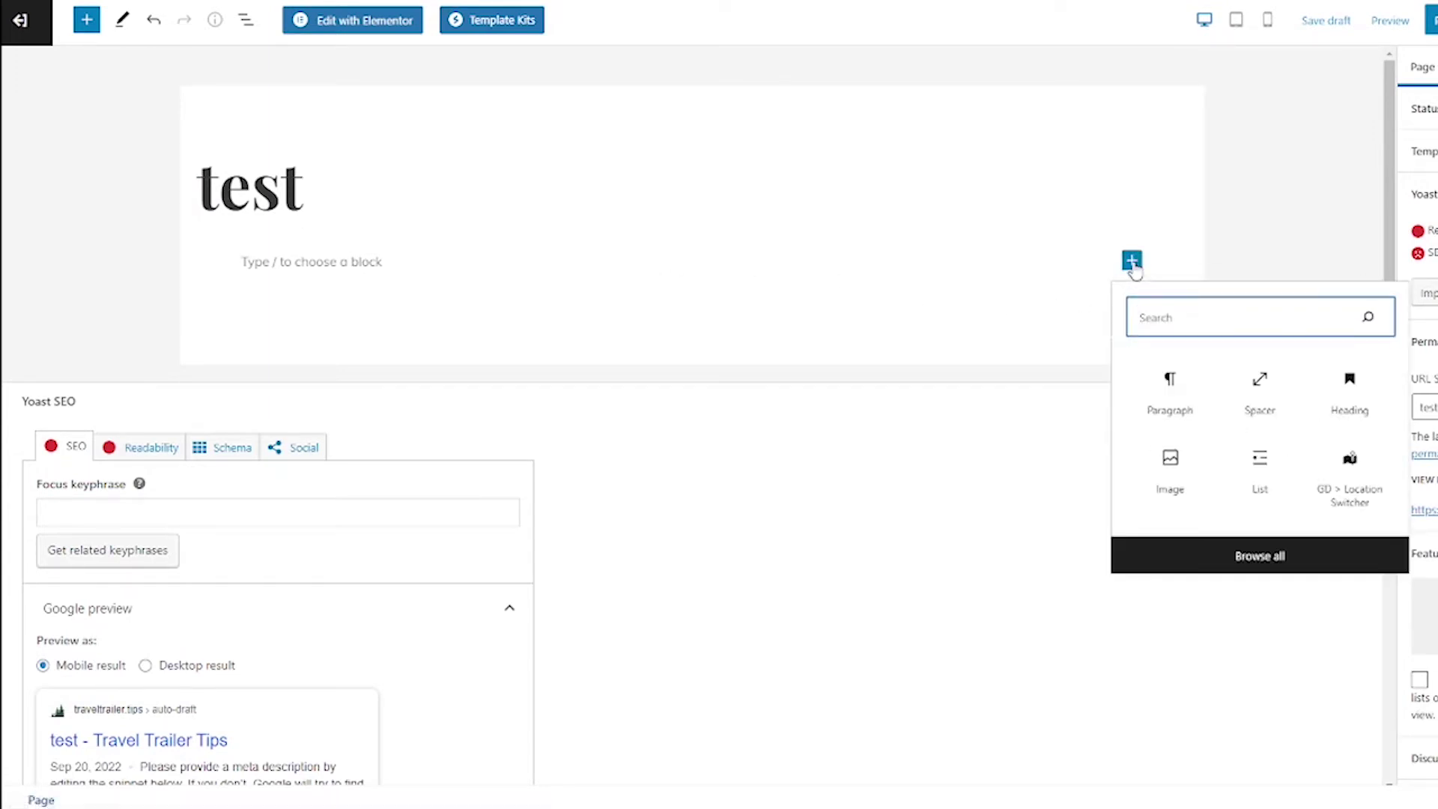
text(short)
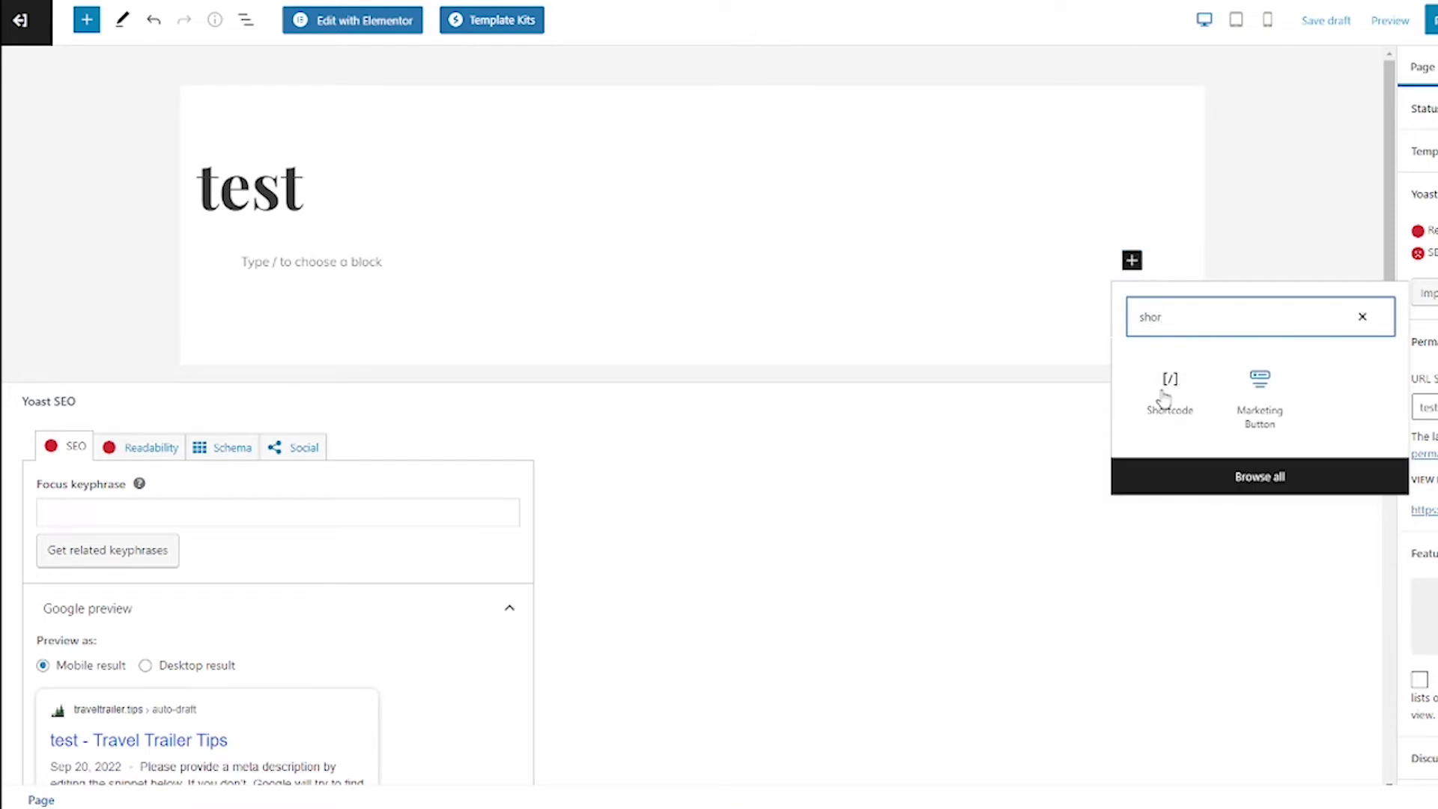
click(1169, 395)
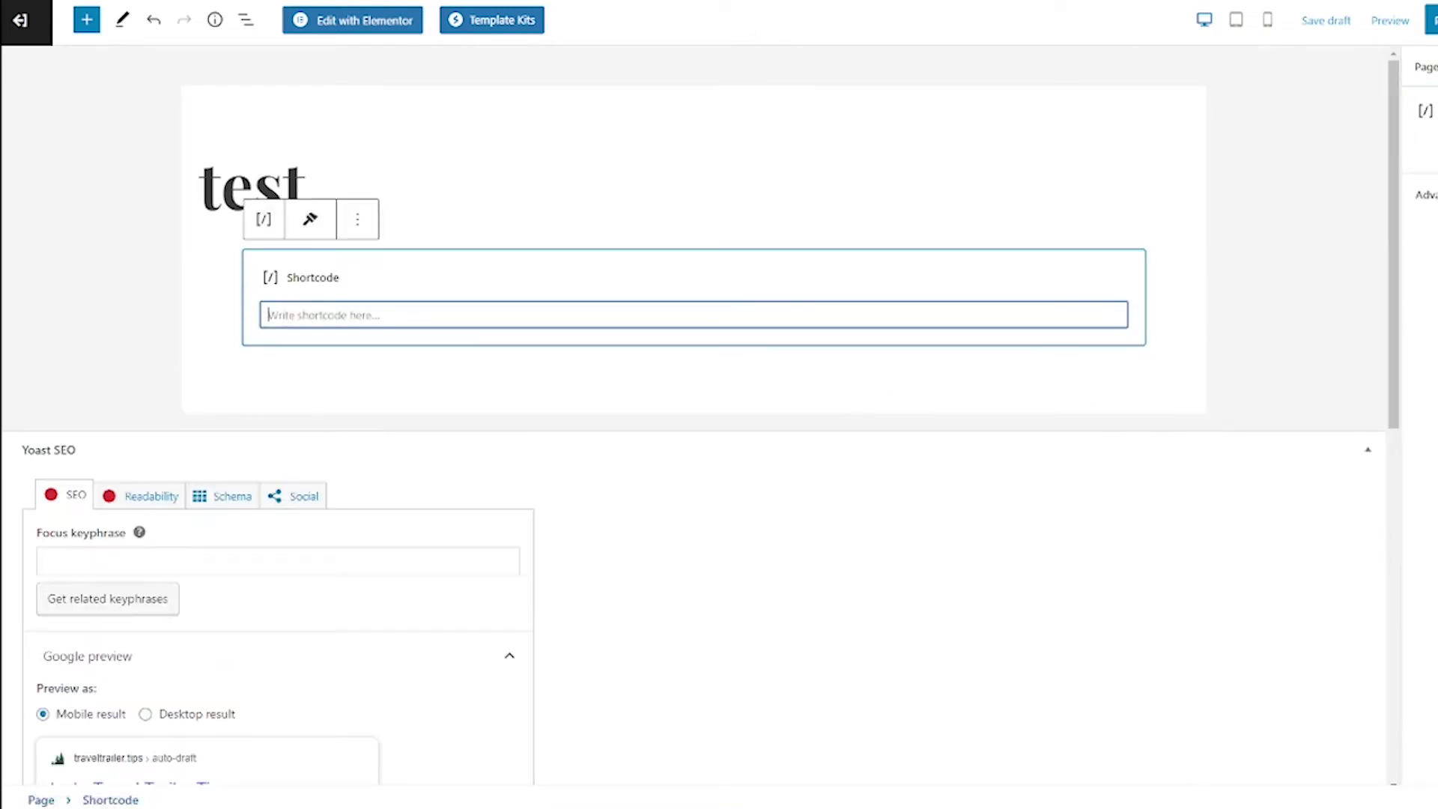
key(alt+Tab)
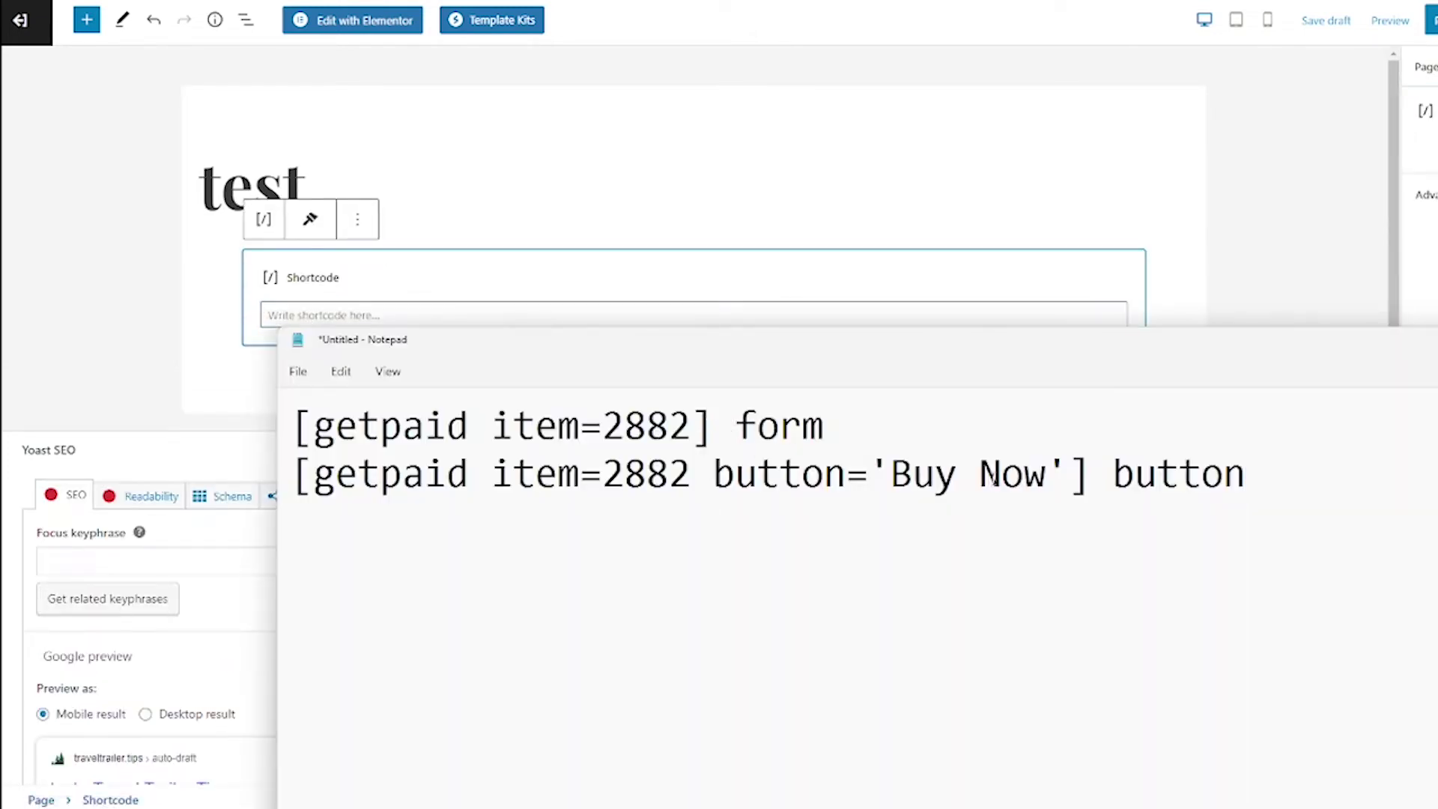
drag(1091, 482, 299, 483)
key(ctrl+c)
click(359, 313)
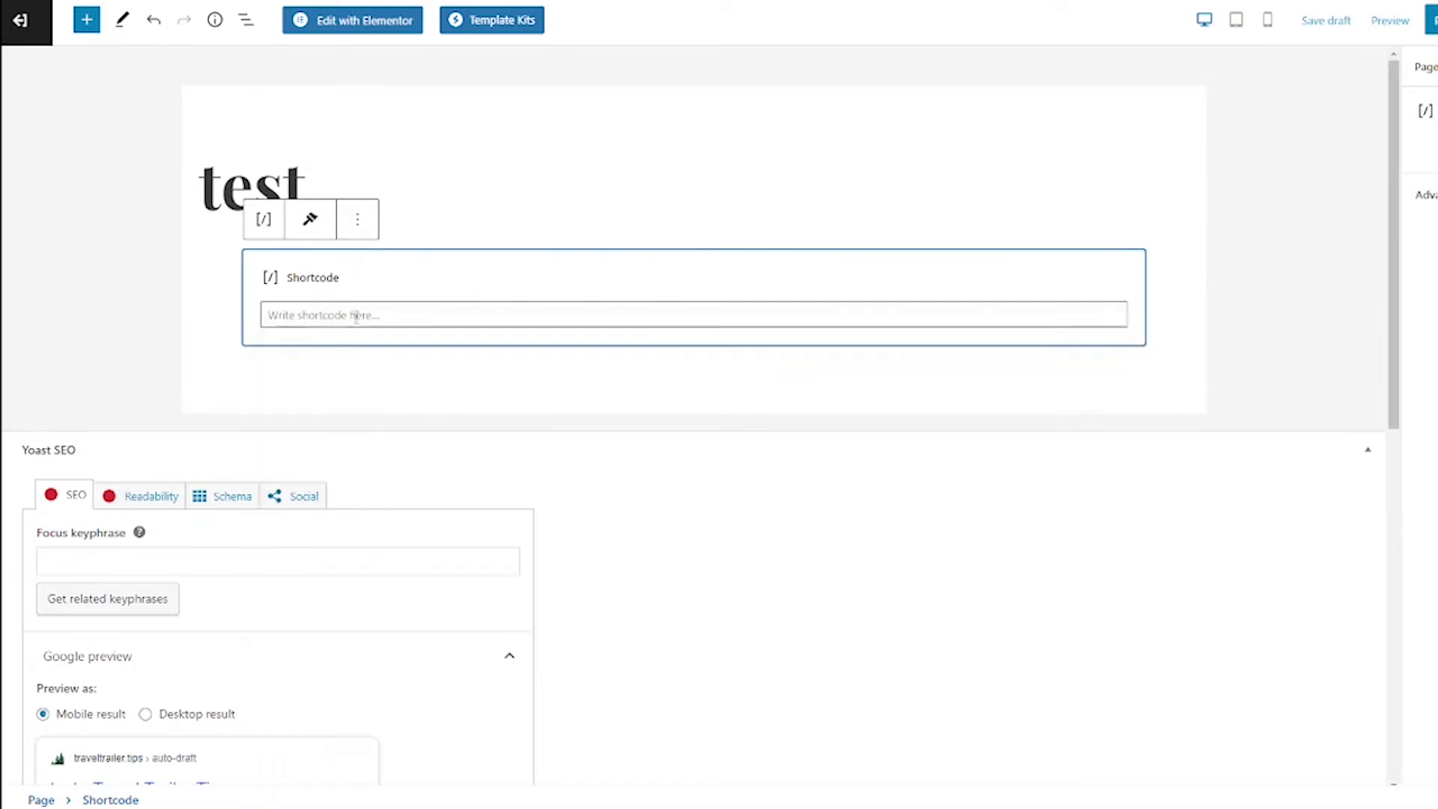
key(ctrl+v)
click(581, 418)
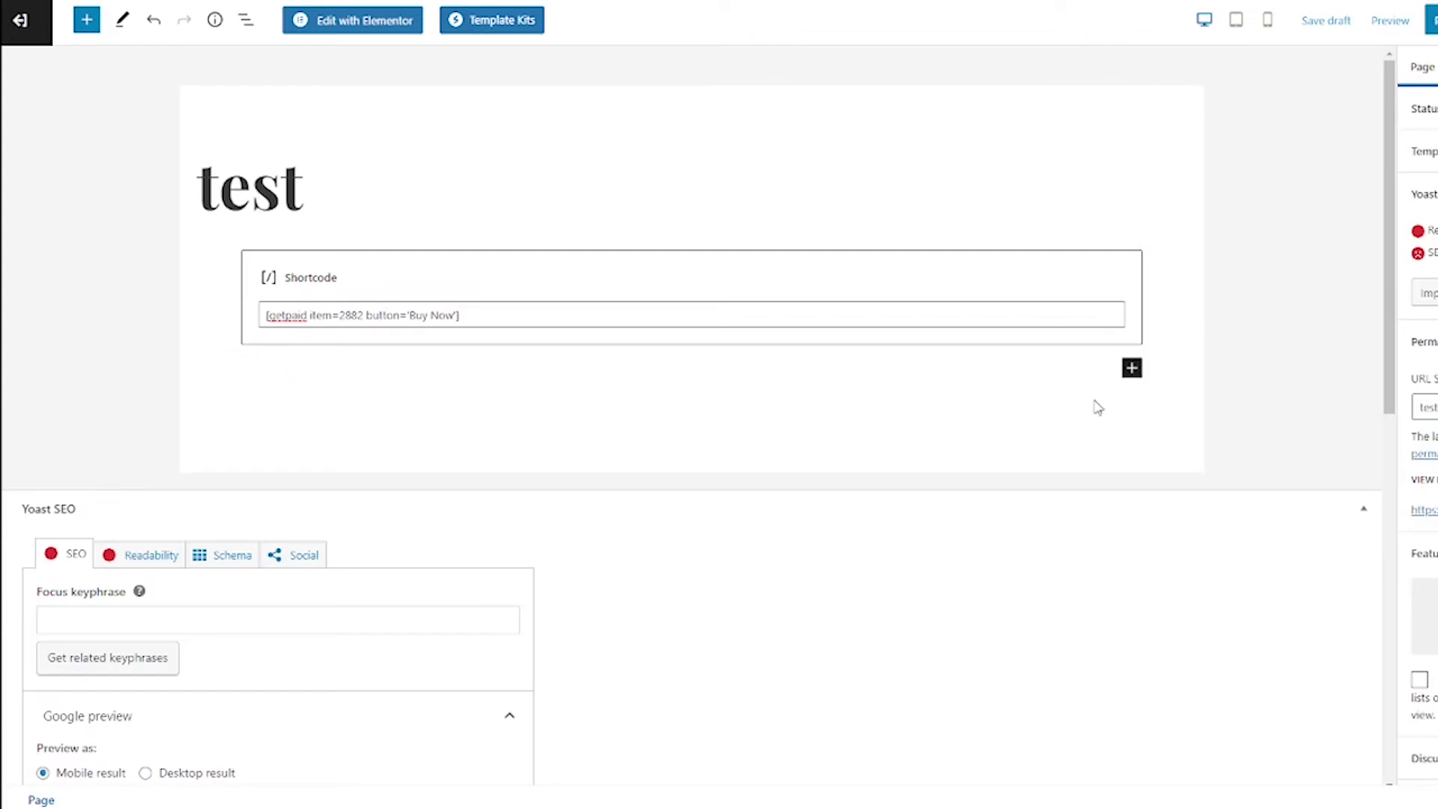
Add a second Shortcode block below the first, holding the form shortcode [getpaid item=2882] copied from the Notepad note.
click(1133, 368)
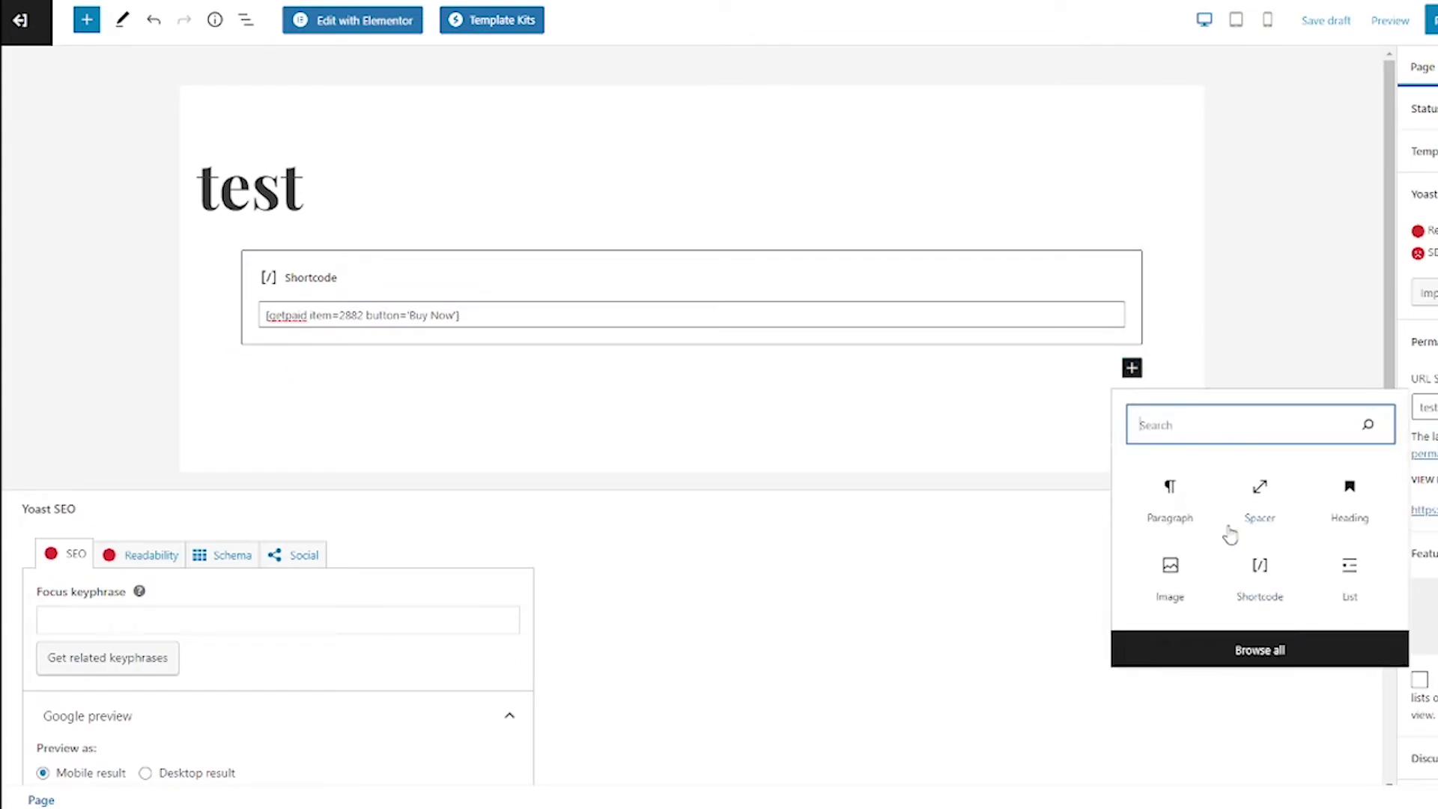
text(short)
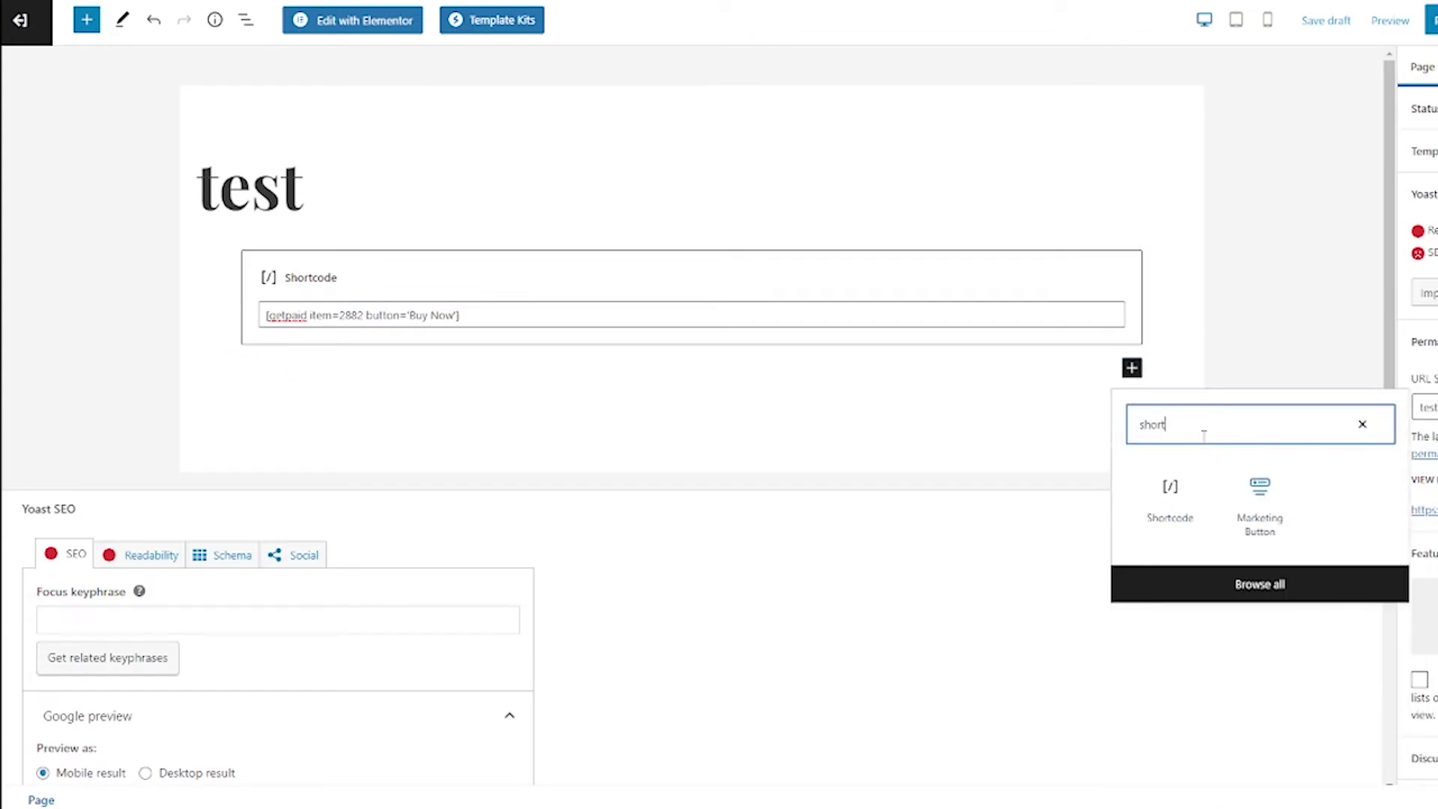
click(1170, 491)
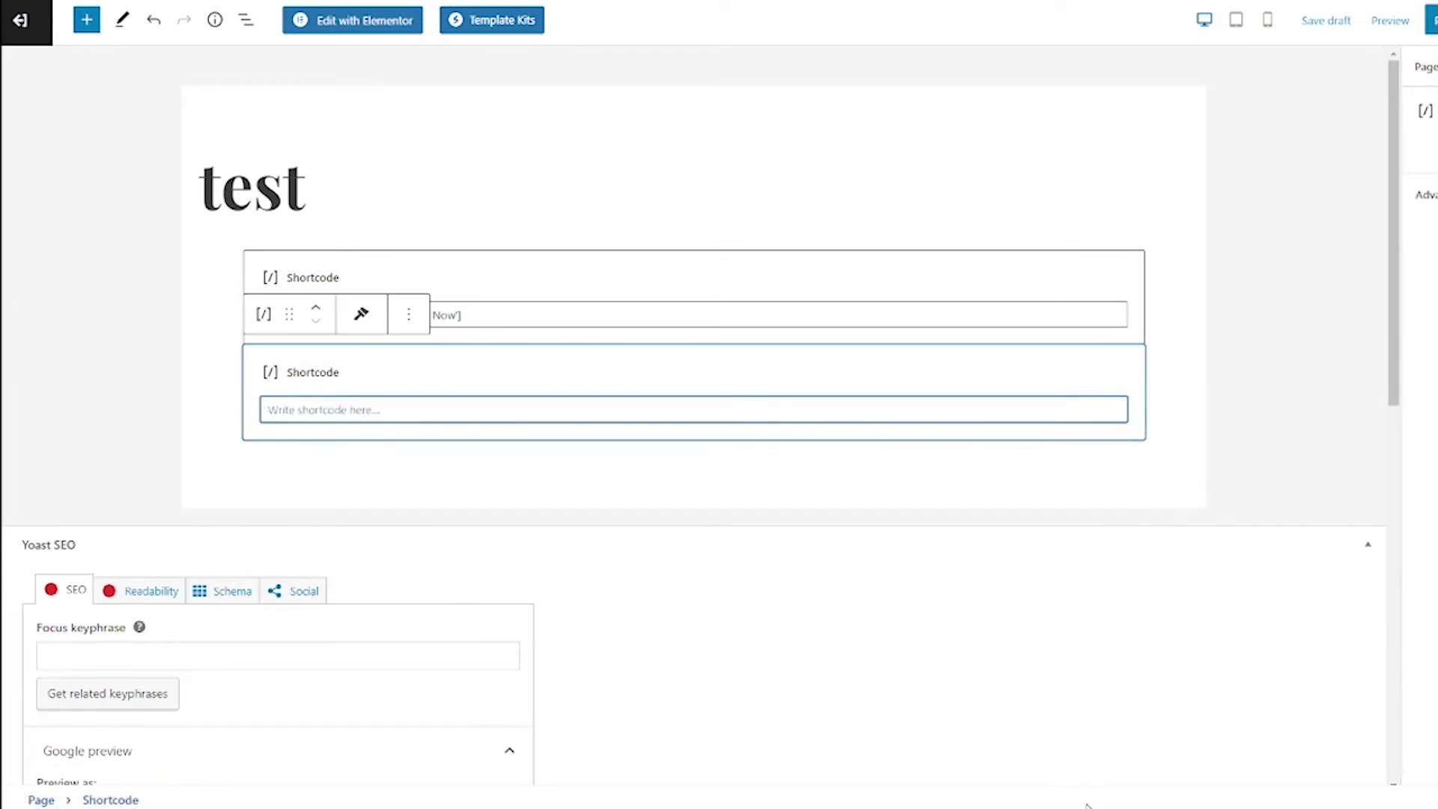
click(1086, 802)
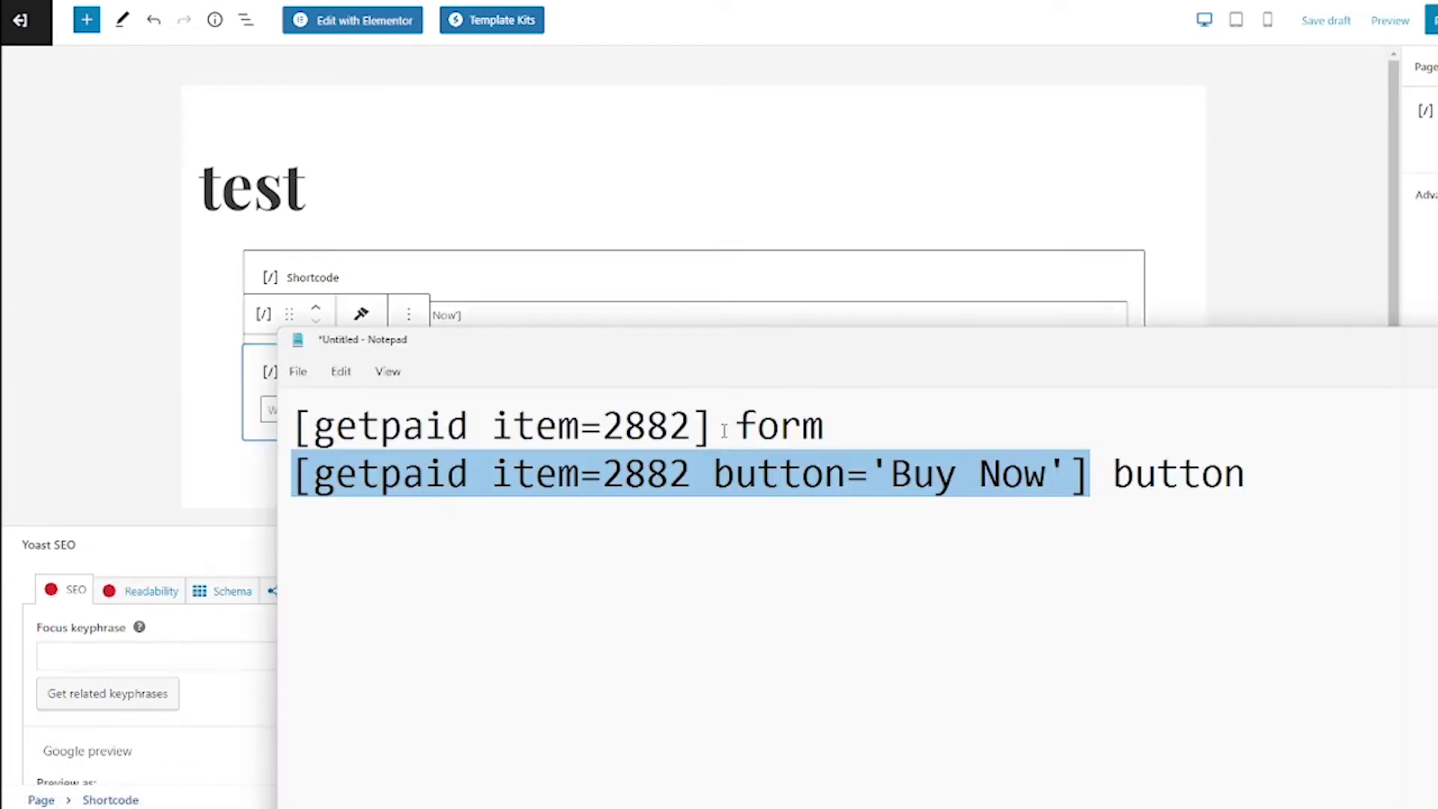
drag(724, 431, 264, 411)
key(ctrl+c)
click(132, 385)
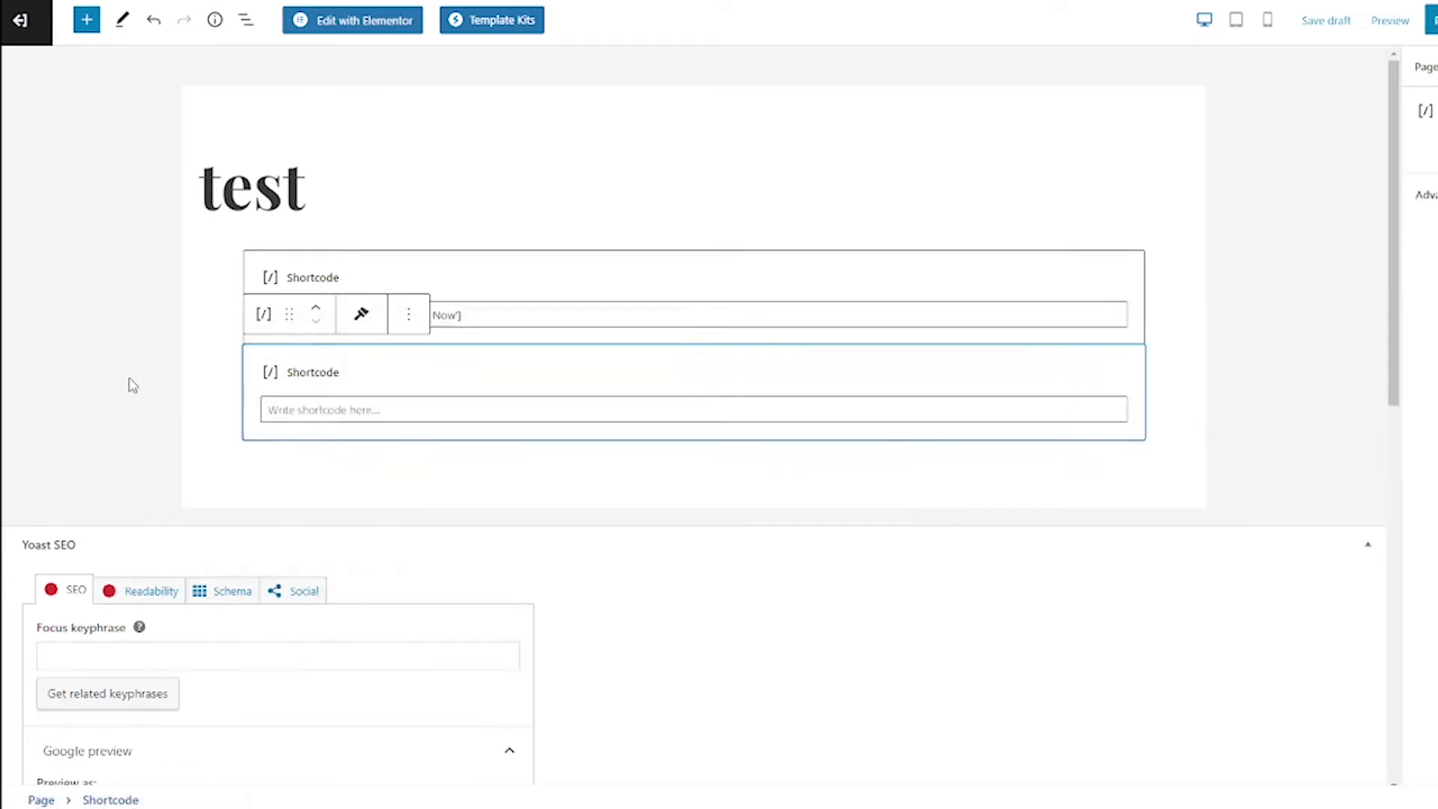
click(360, 410)
key(ctrl+v)
Publish the test page and view it on the live site.
click(1431, 21)
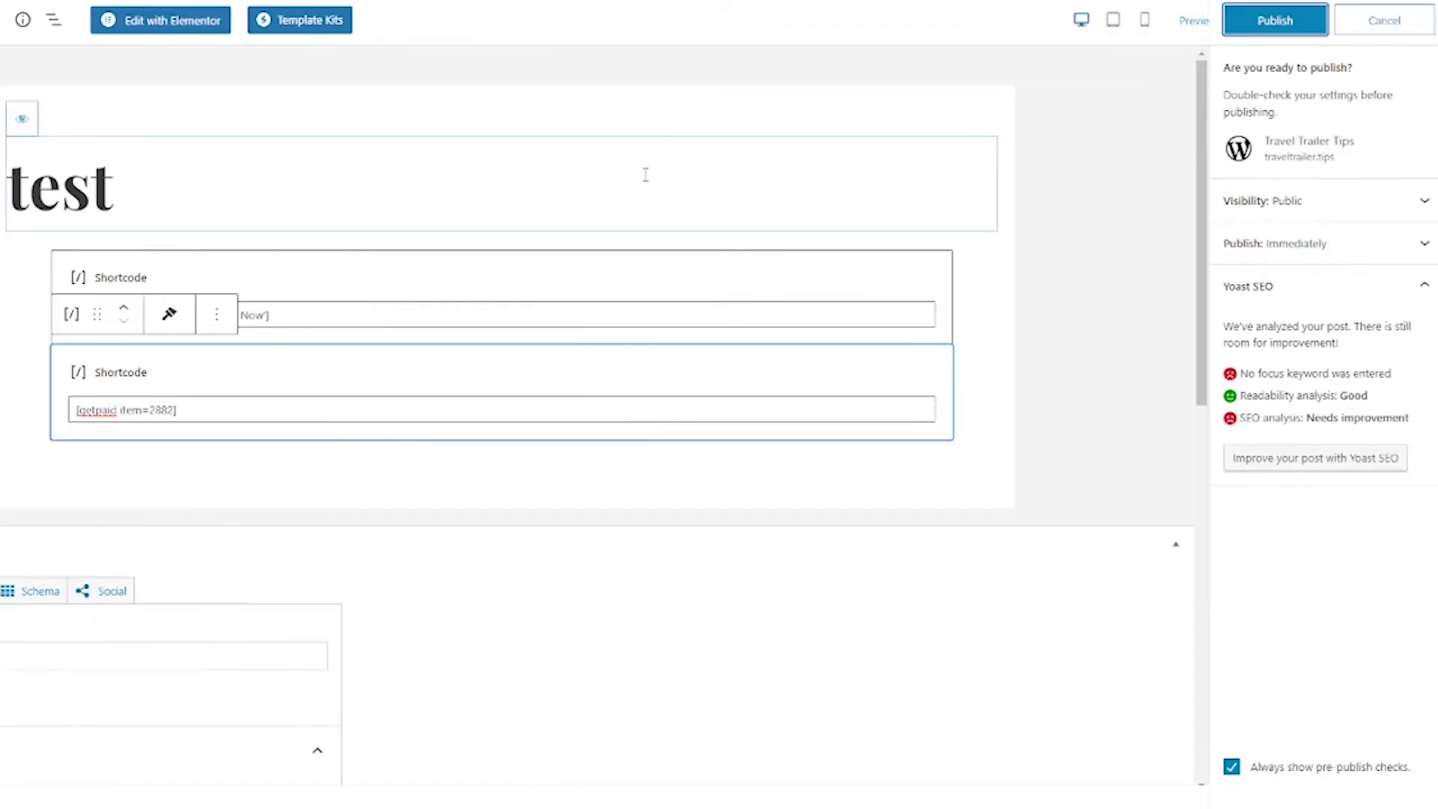
click(1295, 31)
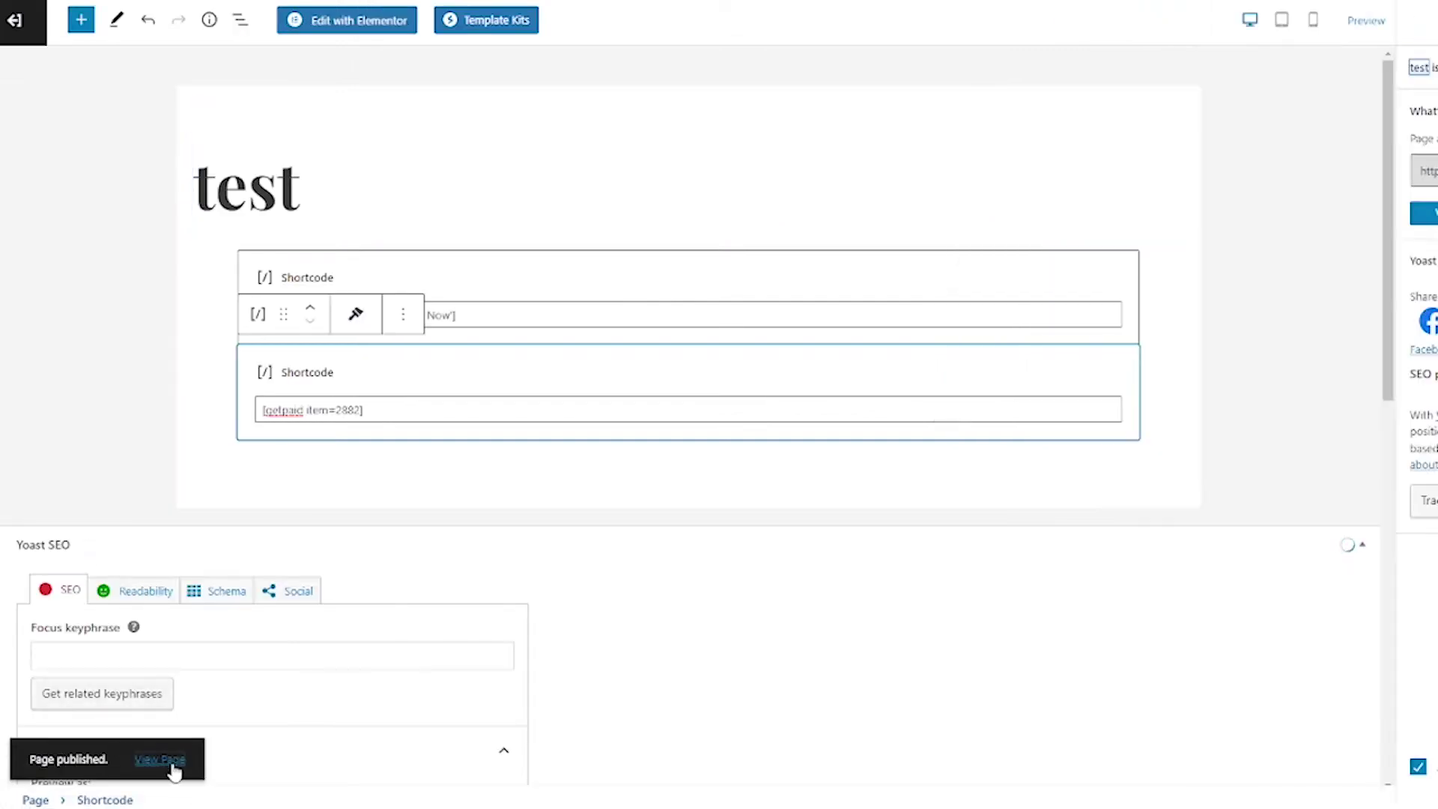
click(174, 772)
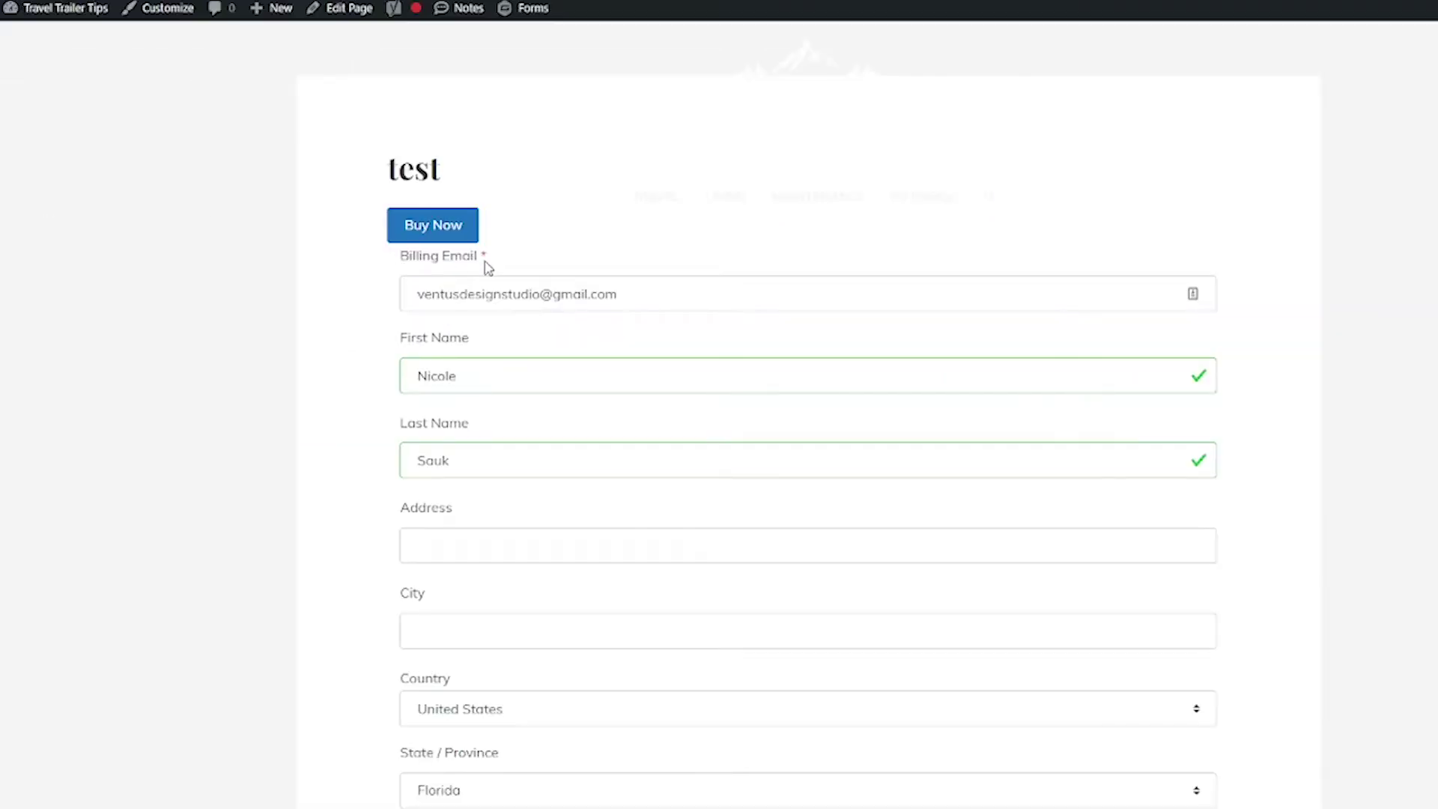
Examine the embedded payment form, open the Buy Now popup to review its fields and item table, and close it.
scroll(670, 543, down, 5)
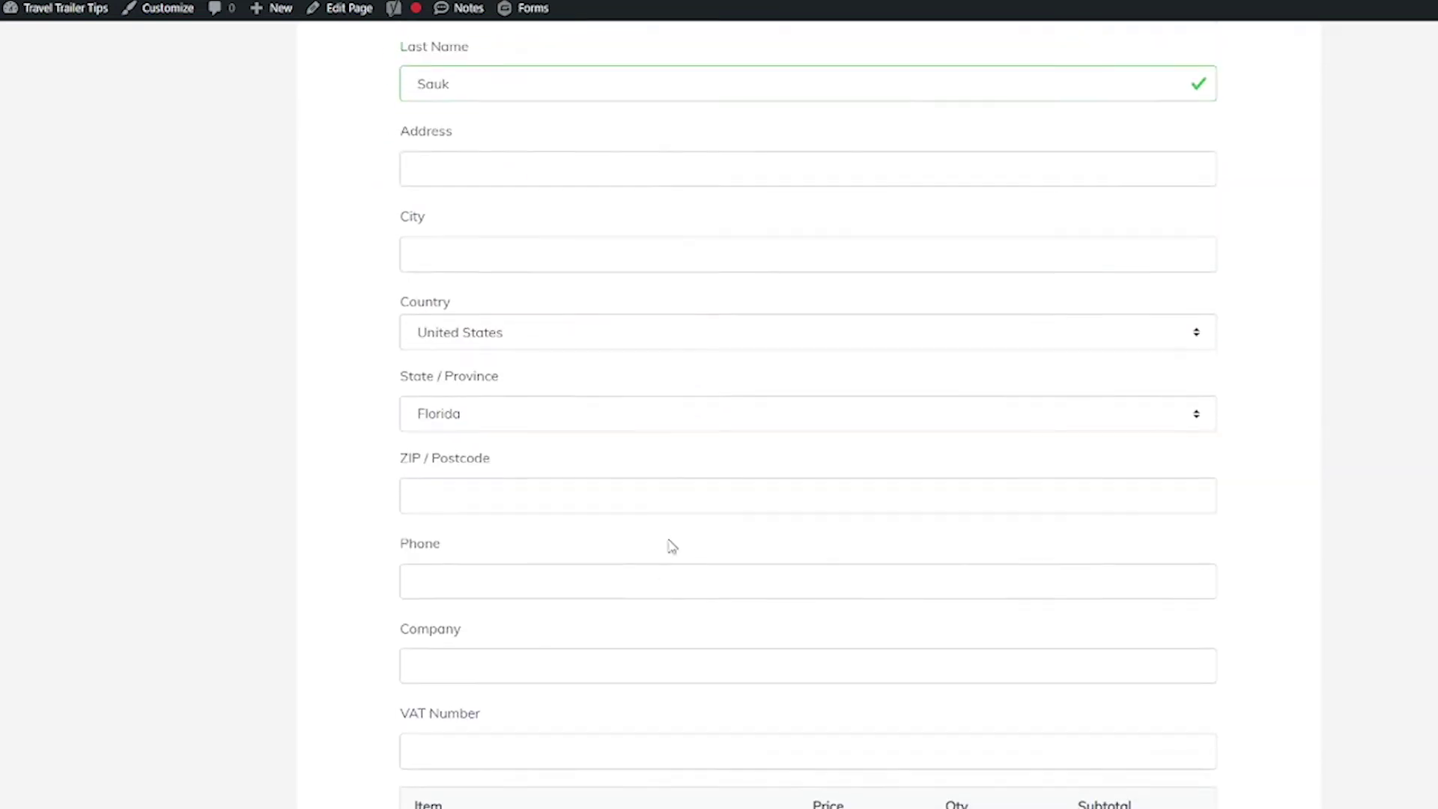
scroll(646, 526, up, 5)
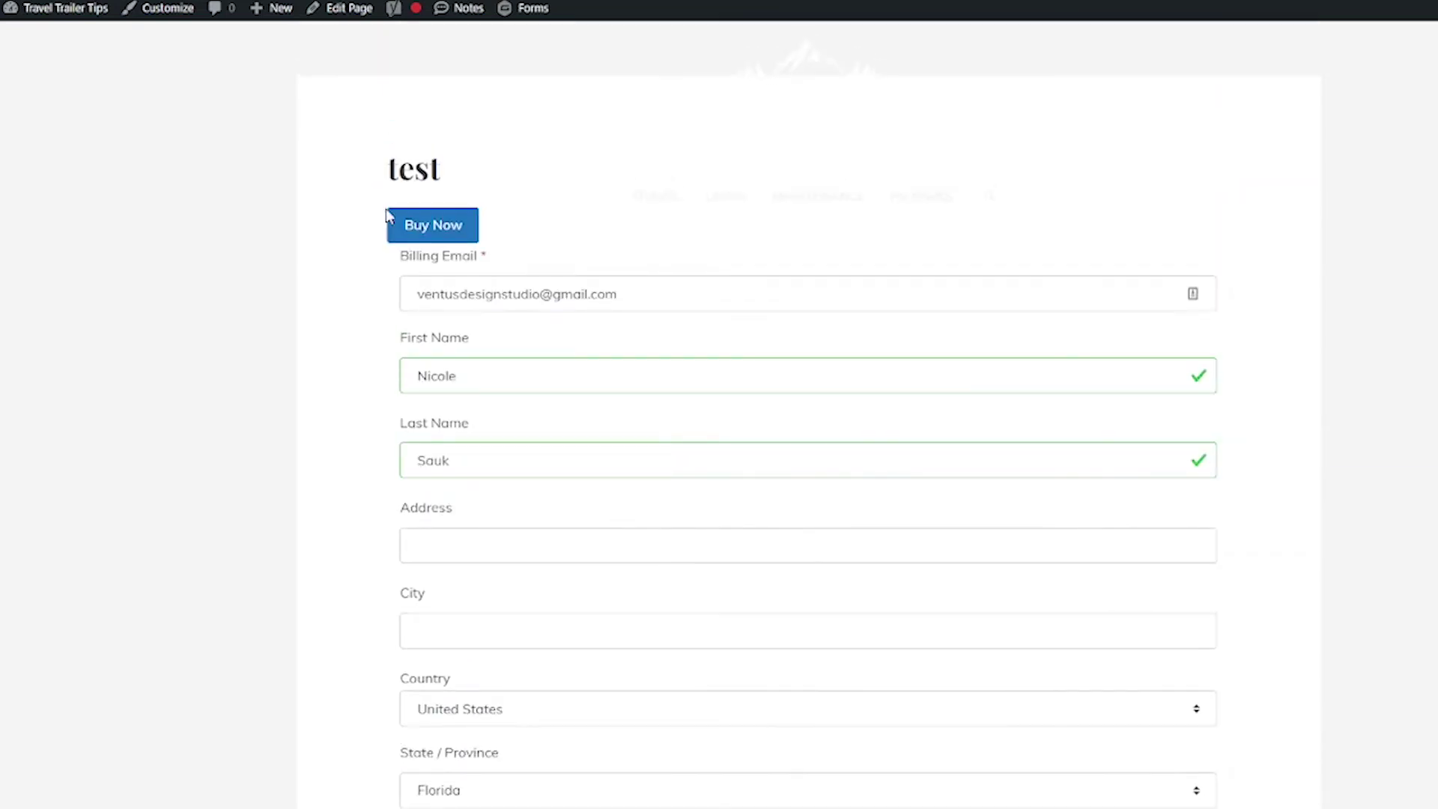
click(417, 234)
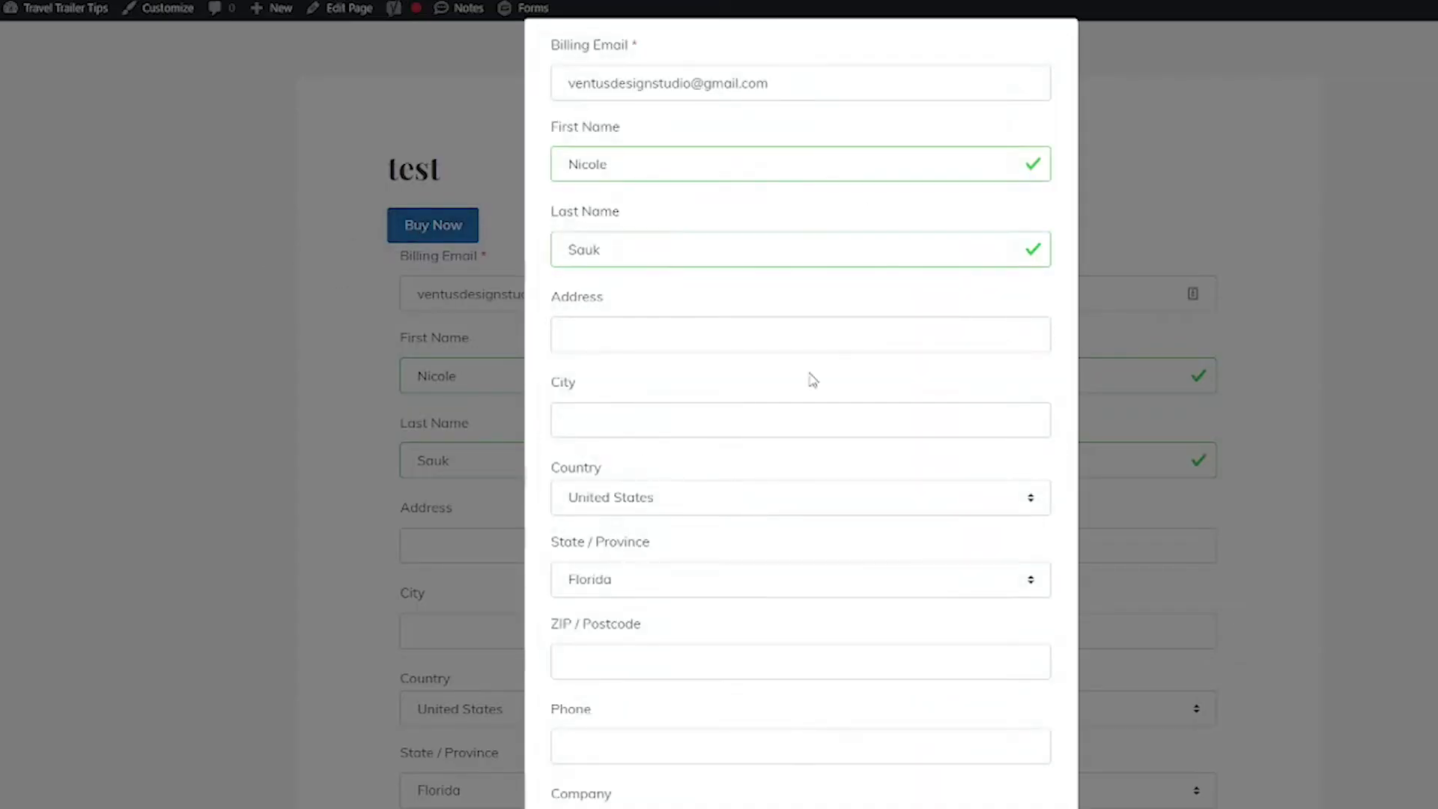
scroll(755, 600, down, 8)
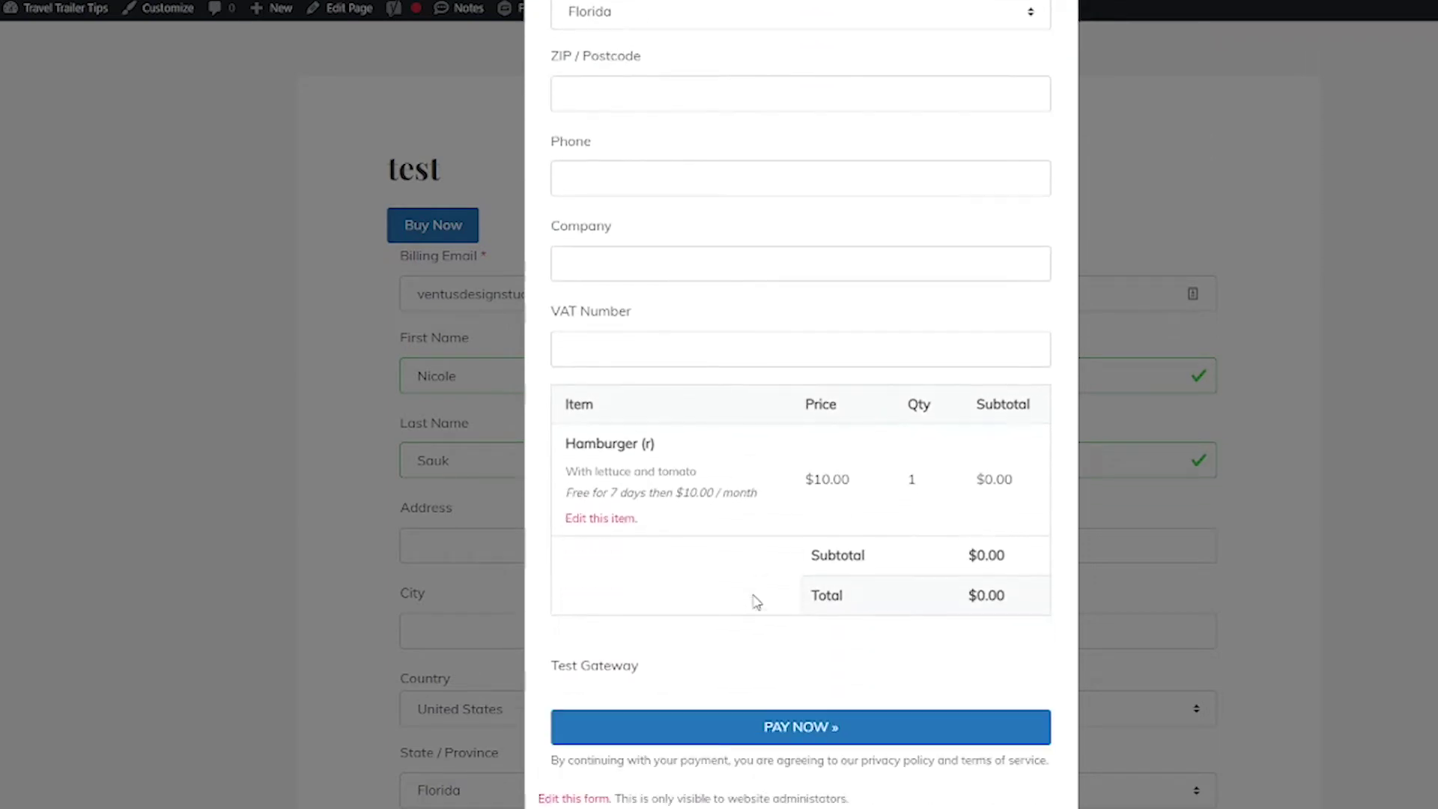
scroll(756, 602, down, 1)
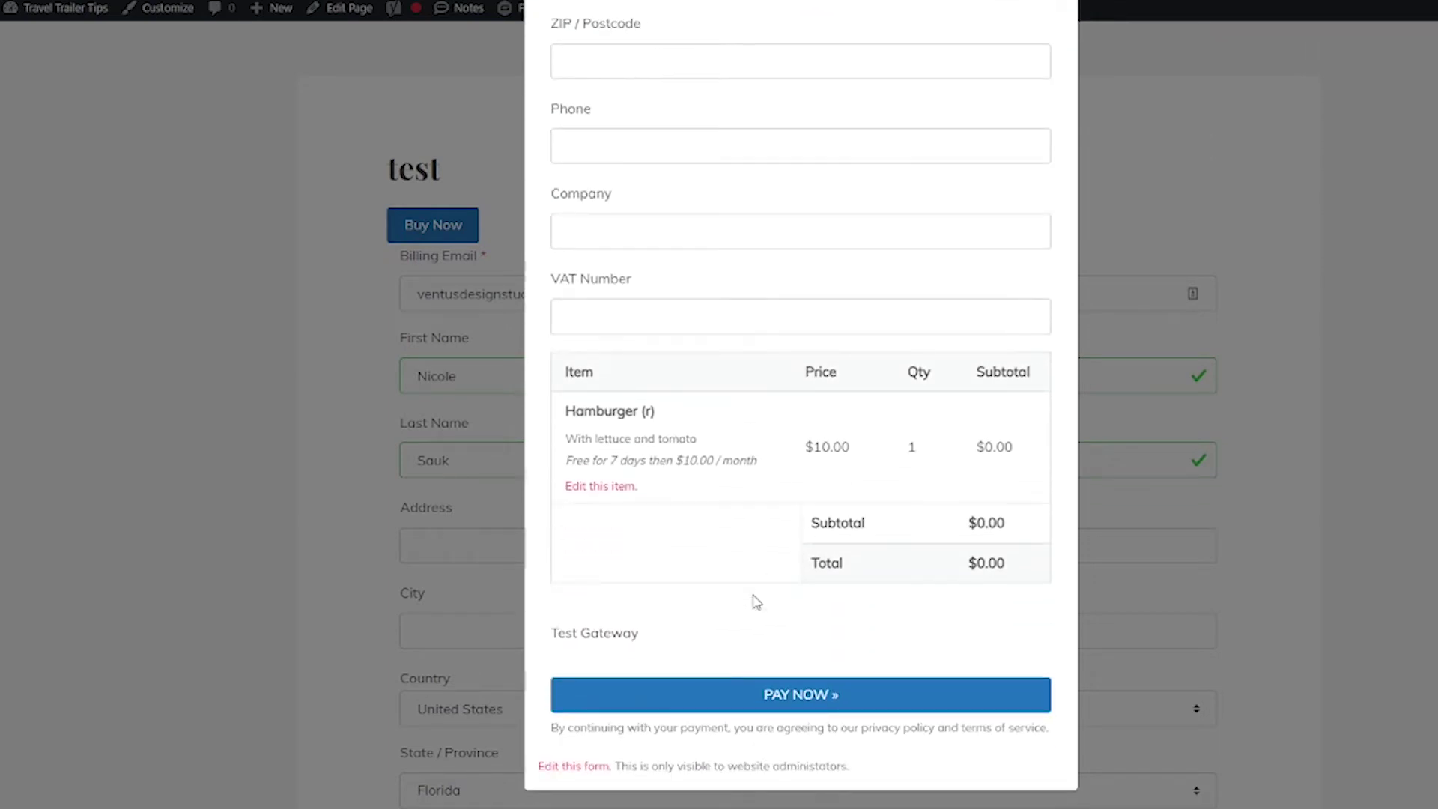
scroll(755, 600, up, 9)
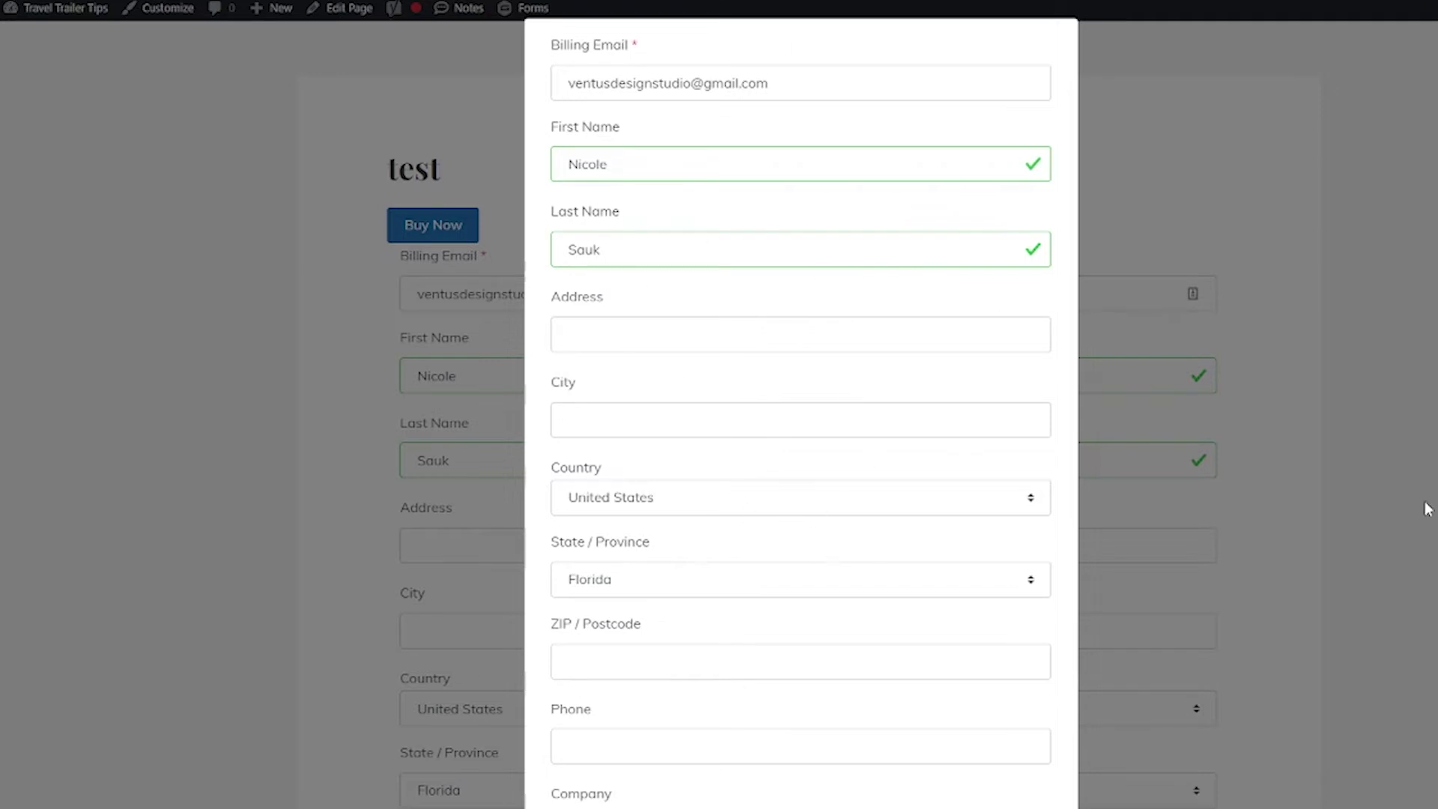
click(1226, 387)
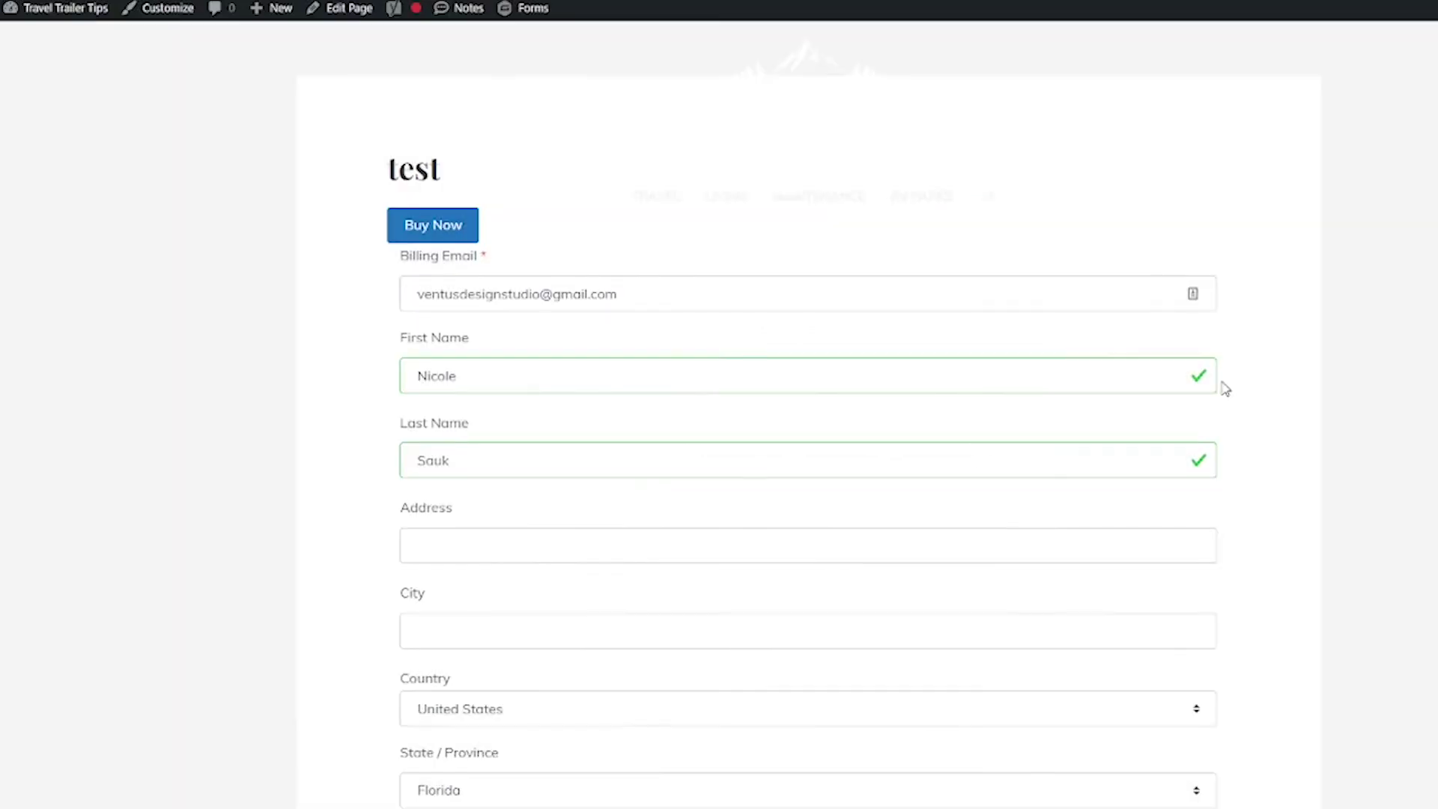
Return to the site's dashboard and open GetPaid's default Checkout payment form for editing.
mouse_move(83, 8)
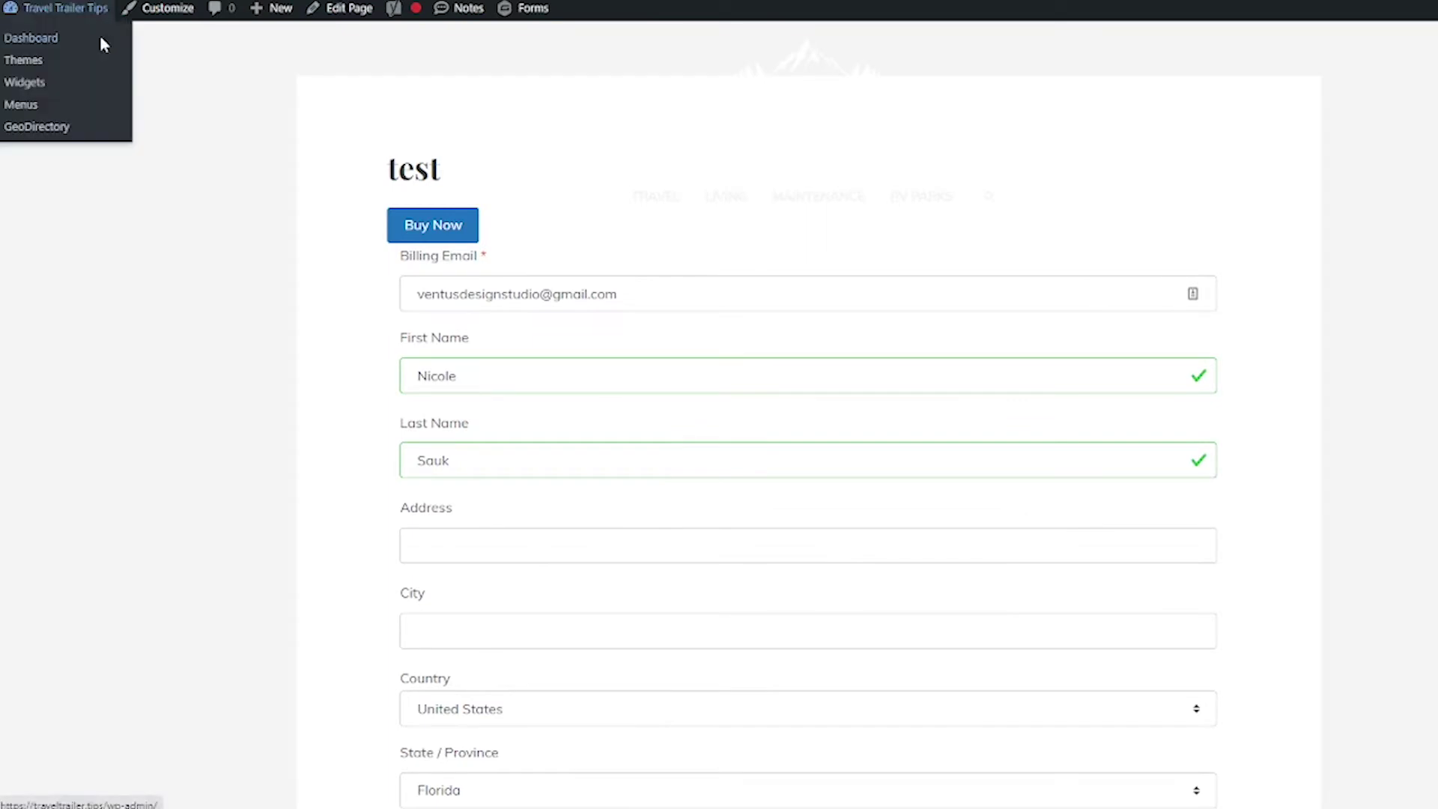
click(100, 35)
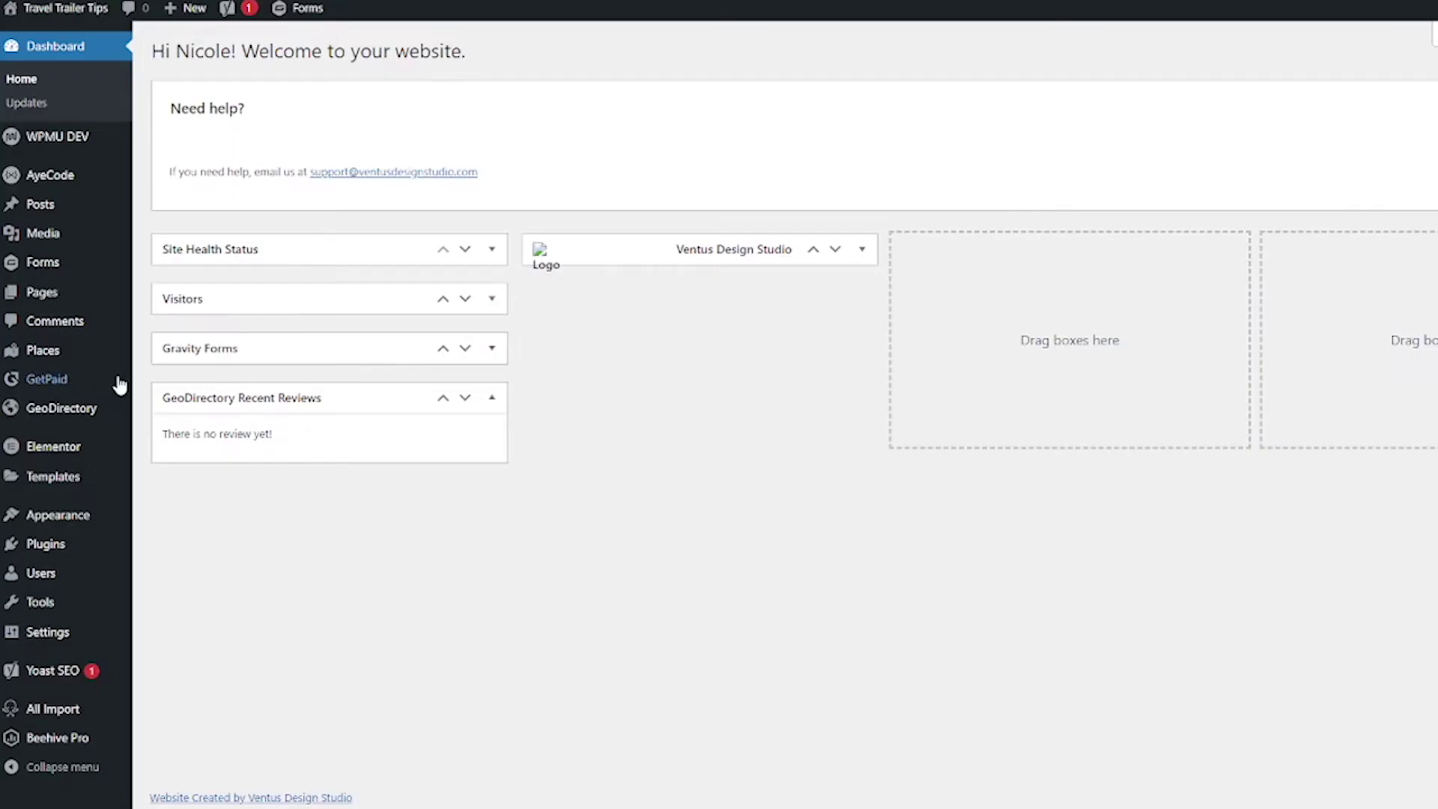
mouse_move(96, 379)
click(218, 414)
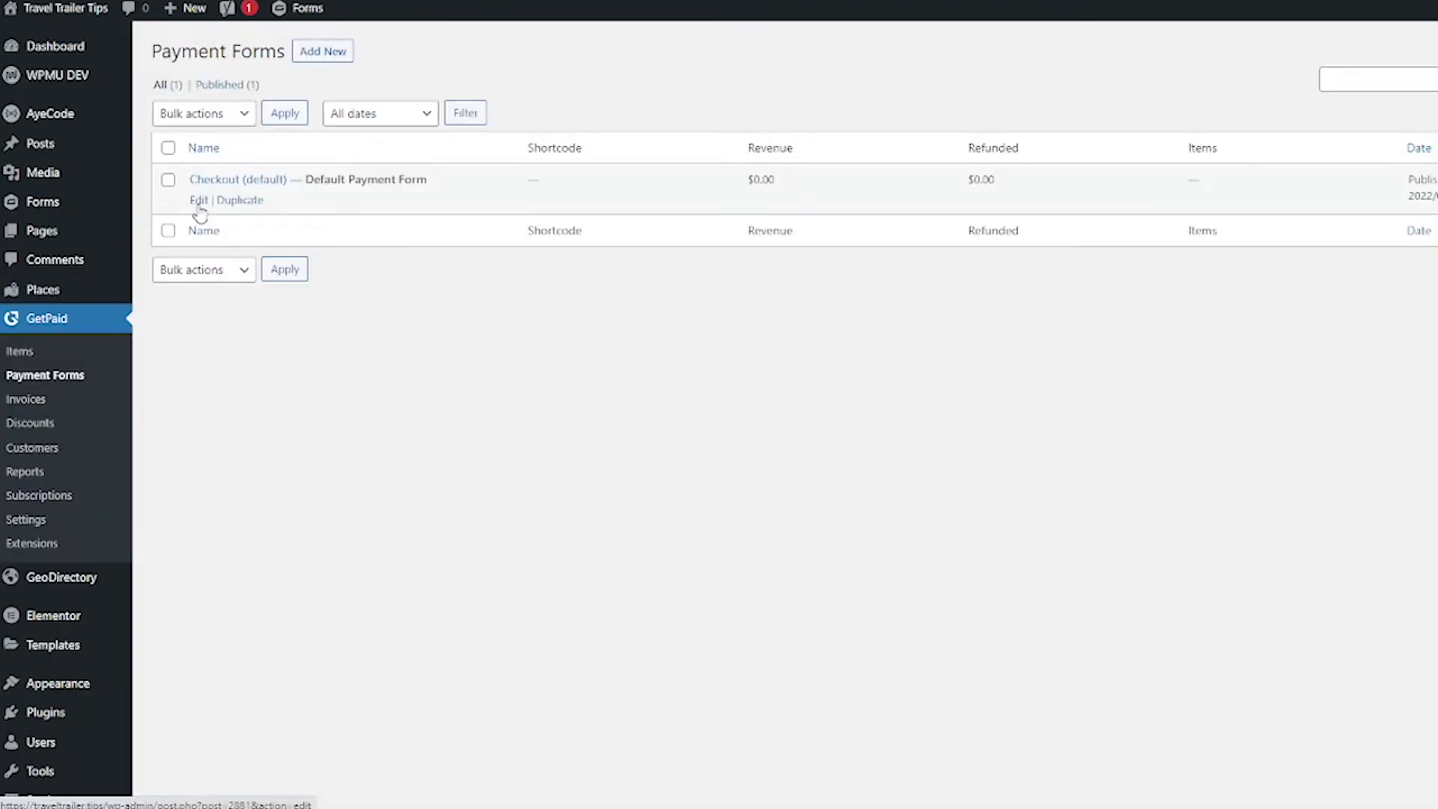
click(199, 204)
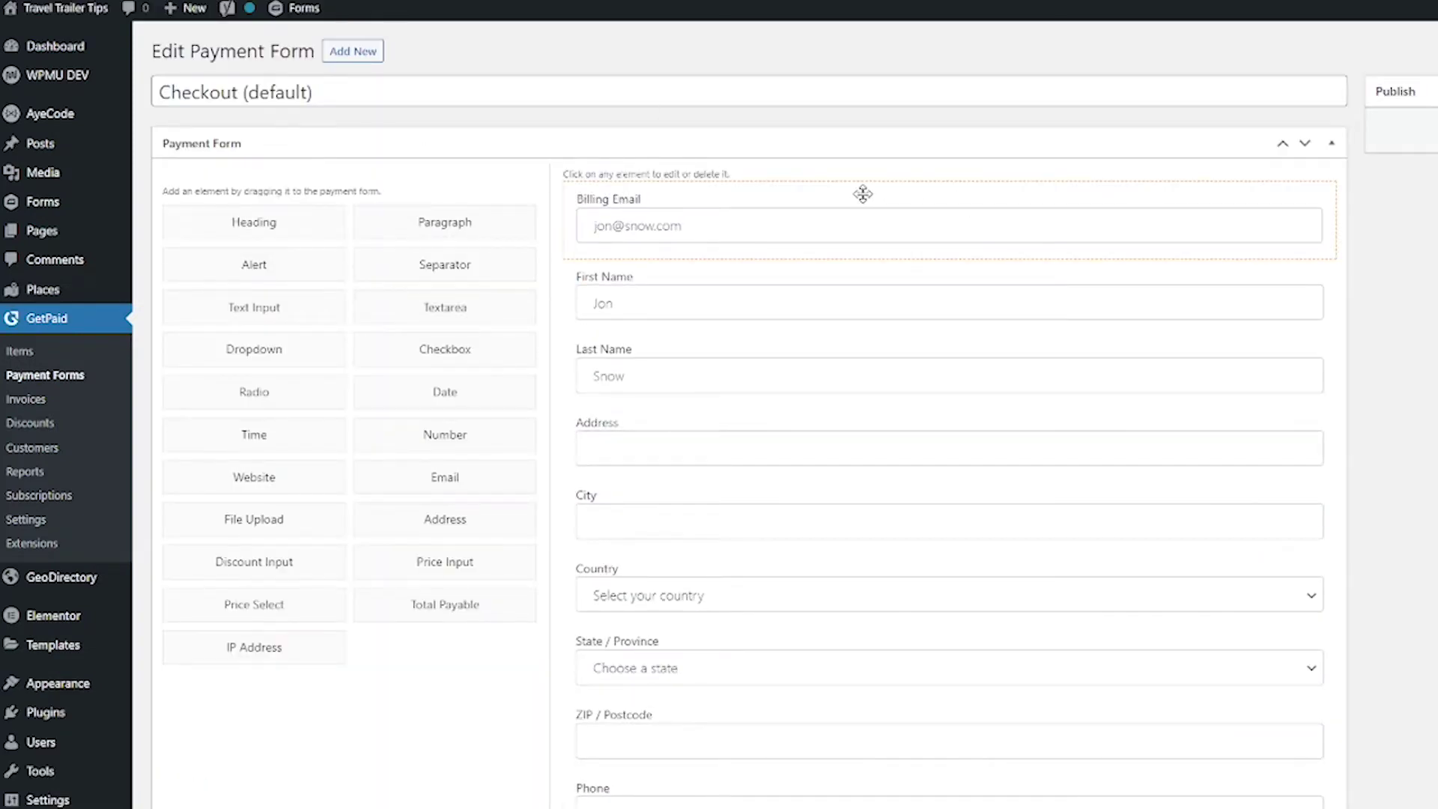
Move the Billing Email field below VAT Number, just above the coupon code field.
drag(863, 194, 745, 588)
scroll(752, 627, down, 5)
scroll(434, 388, up, 3)
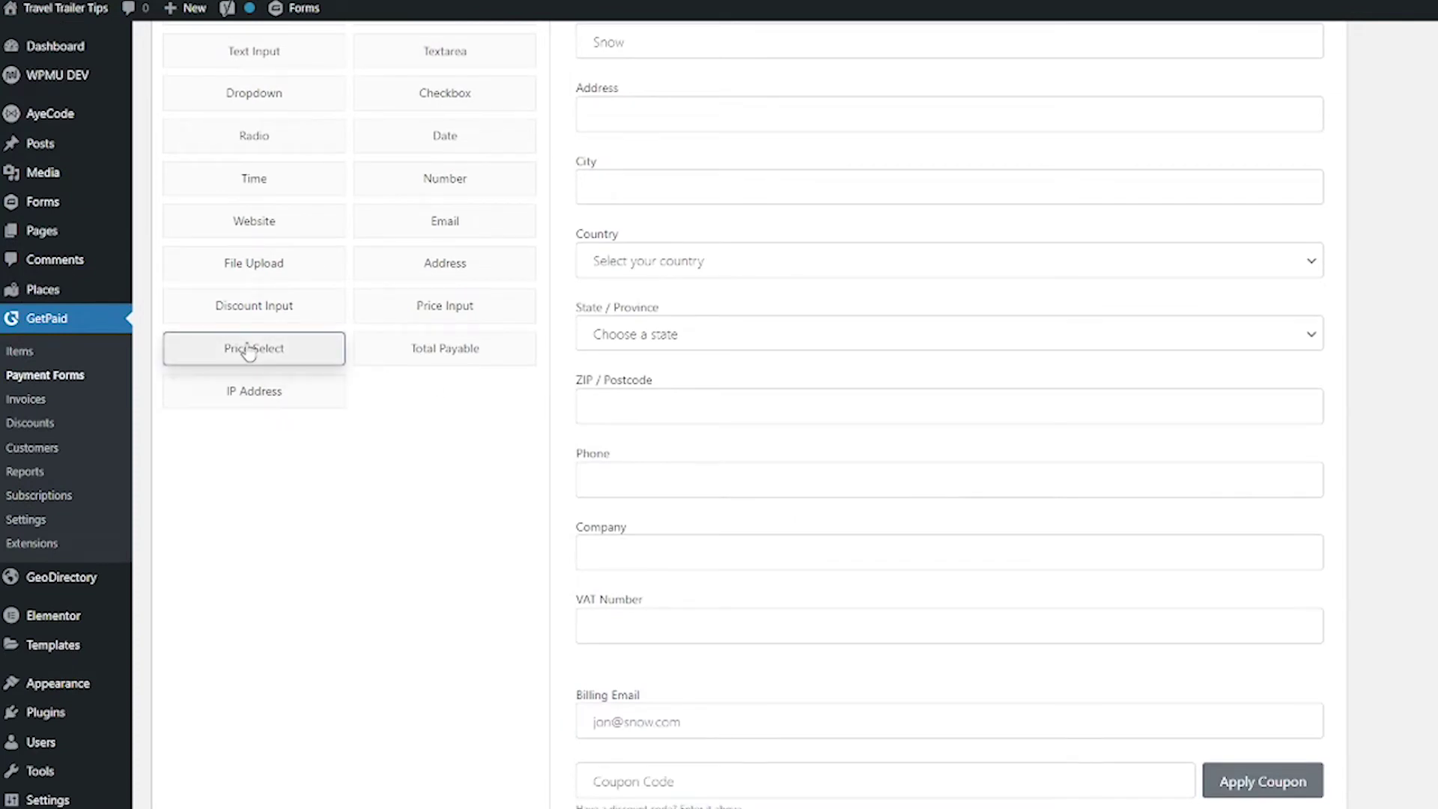
Add a Date element above the First Name field and review its settings down to the width option.
scroll(241, 347, up, 2)
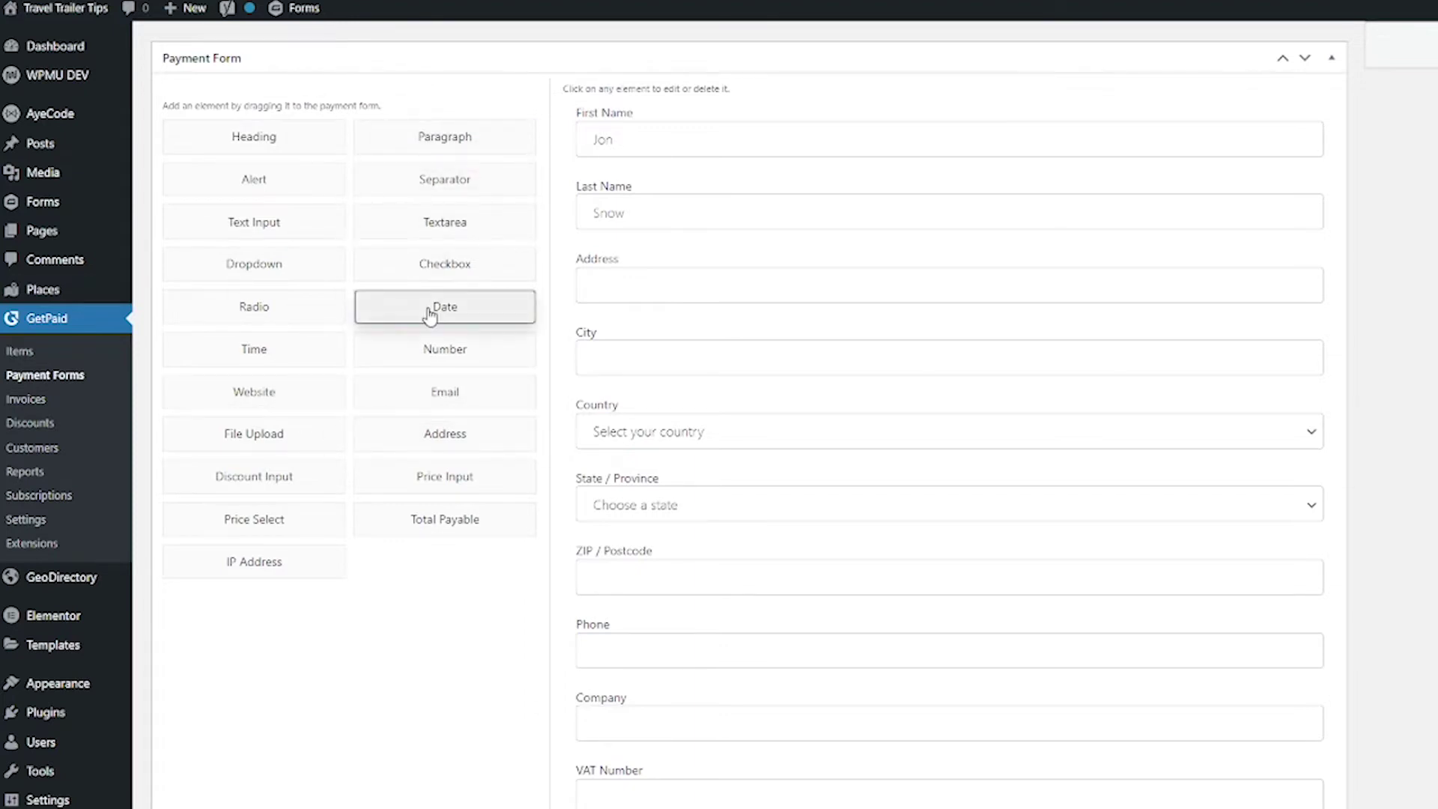
drag(427, 315, 846, 648)
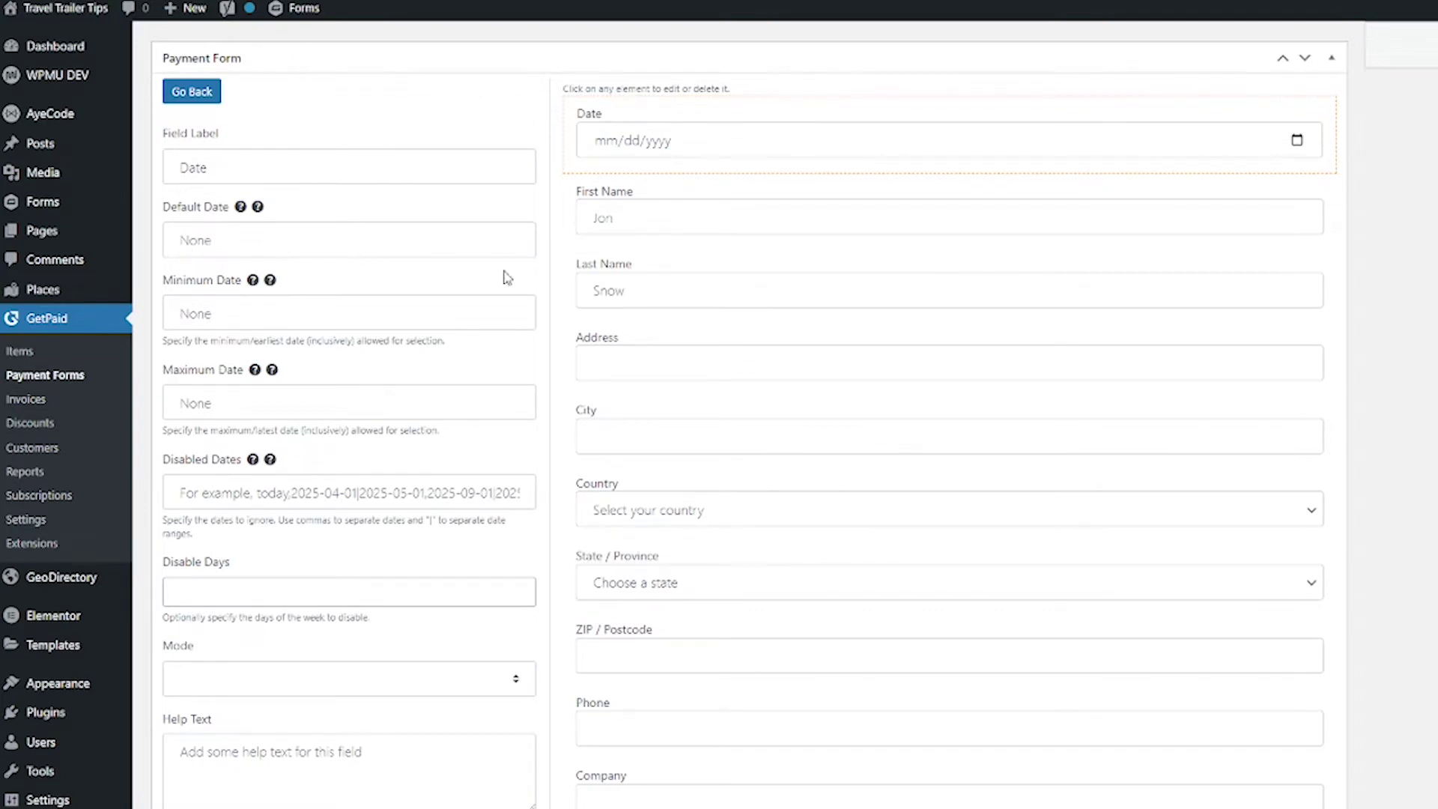
scroll(507, 278, down, 5)
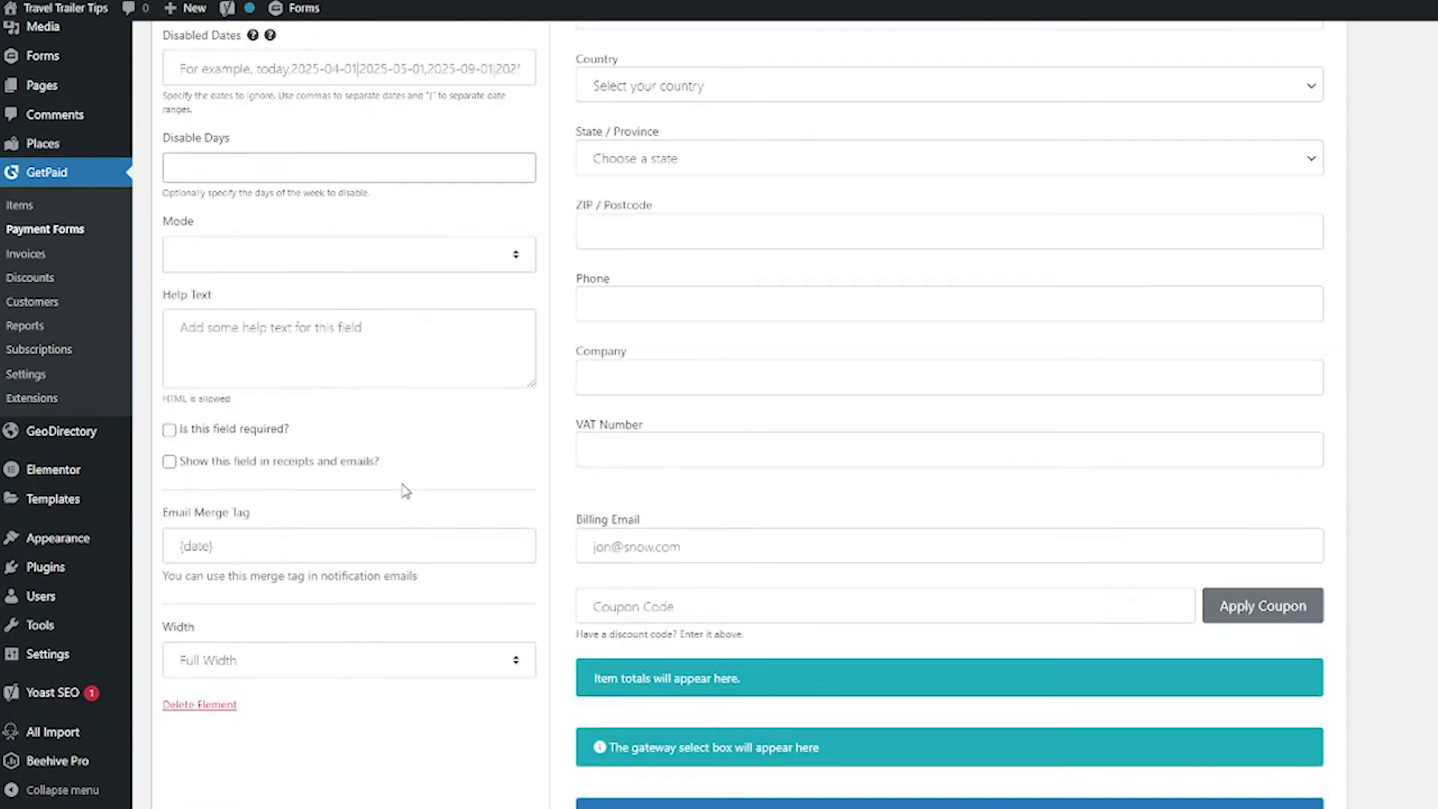
scroll(405, 491, down, 2)
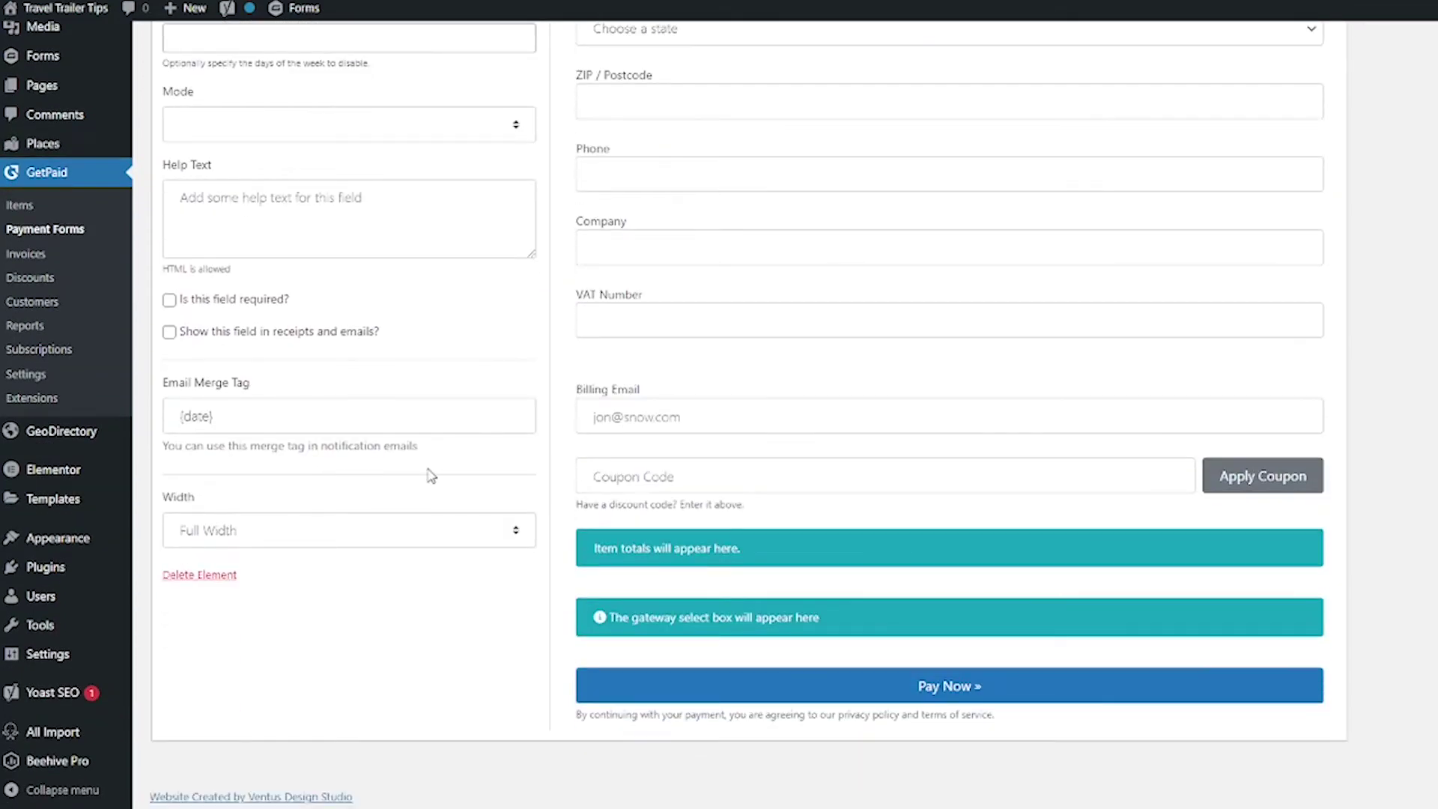
scroll(1285, 375, up, 8)
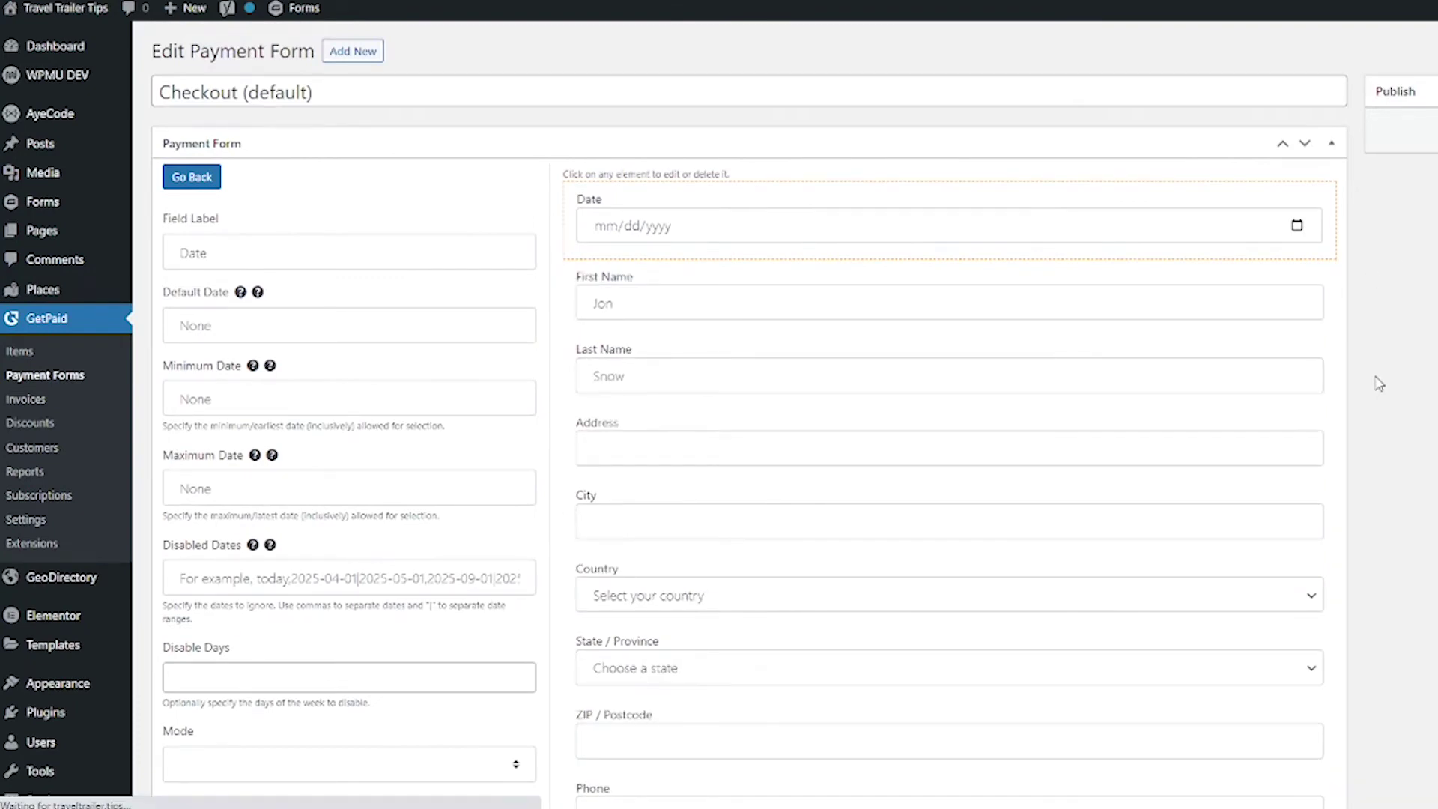
Create a new GetPaid discount titled "Summer Sale" with the discount code "Summersale".
scroll(1374, 379, down, 9)
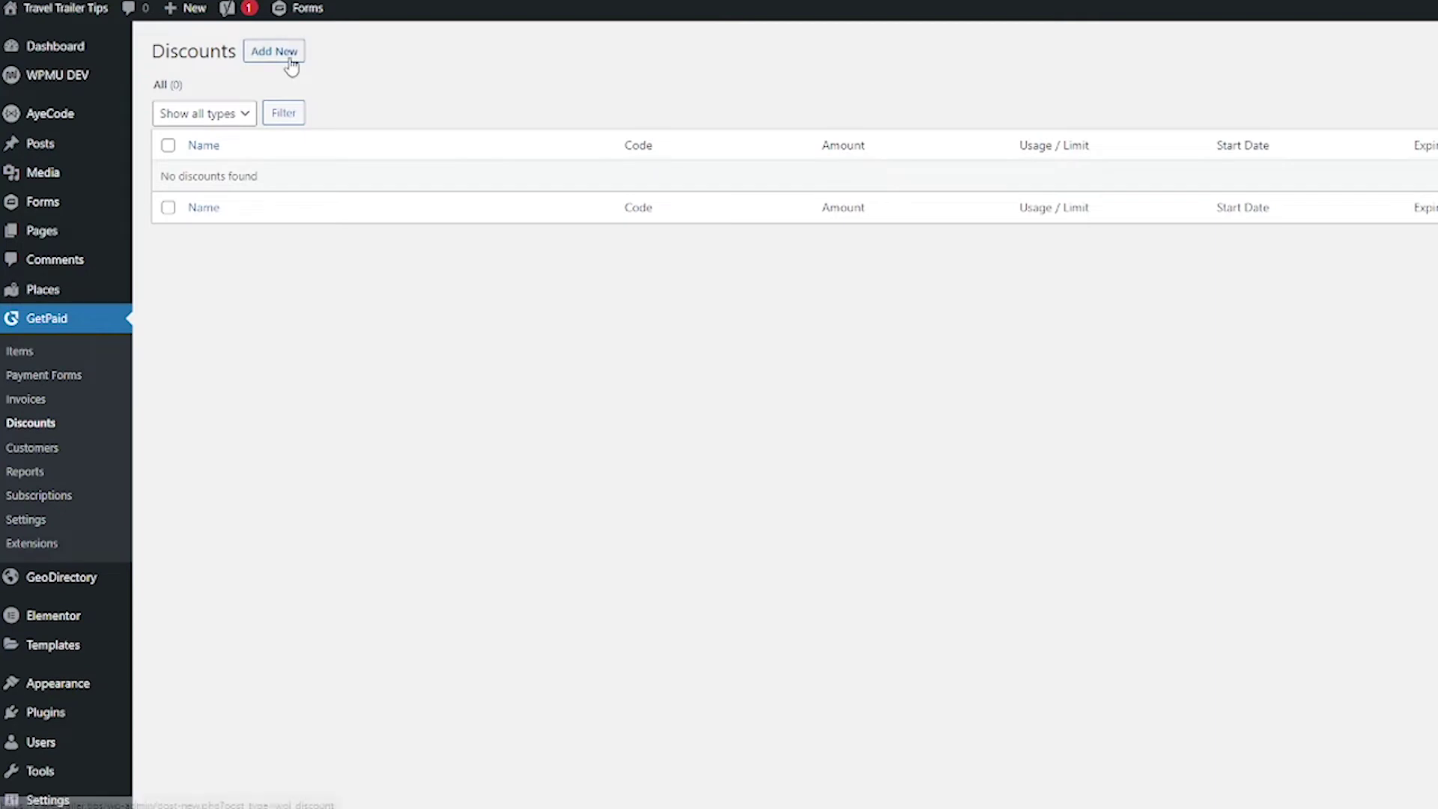
click(289, 54)
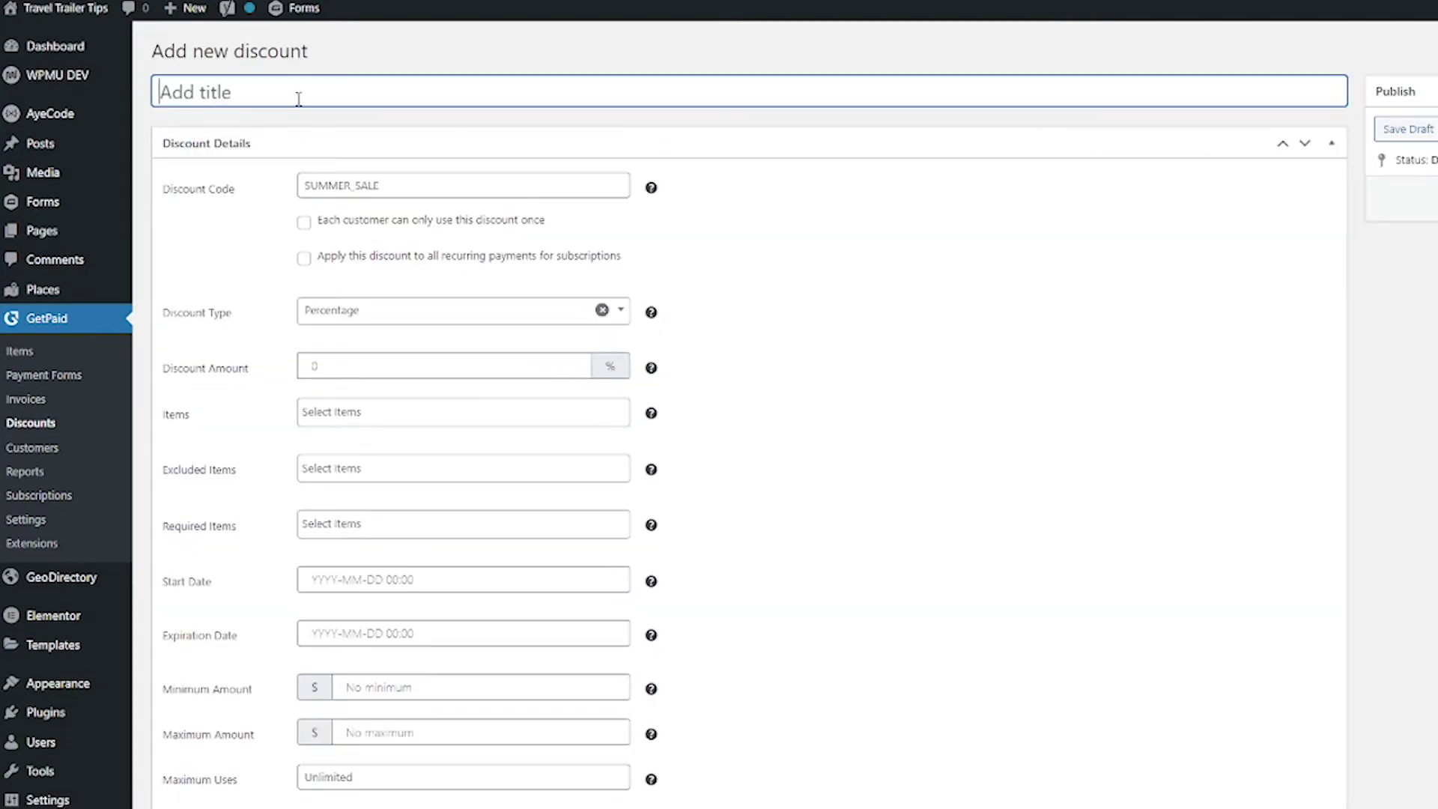
text(sale)
key(BackSpace)
text(Suummer Sale)
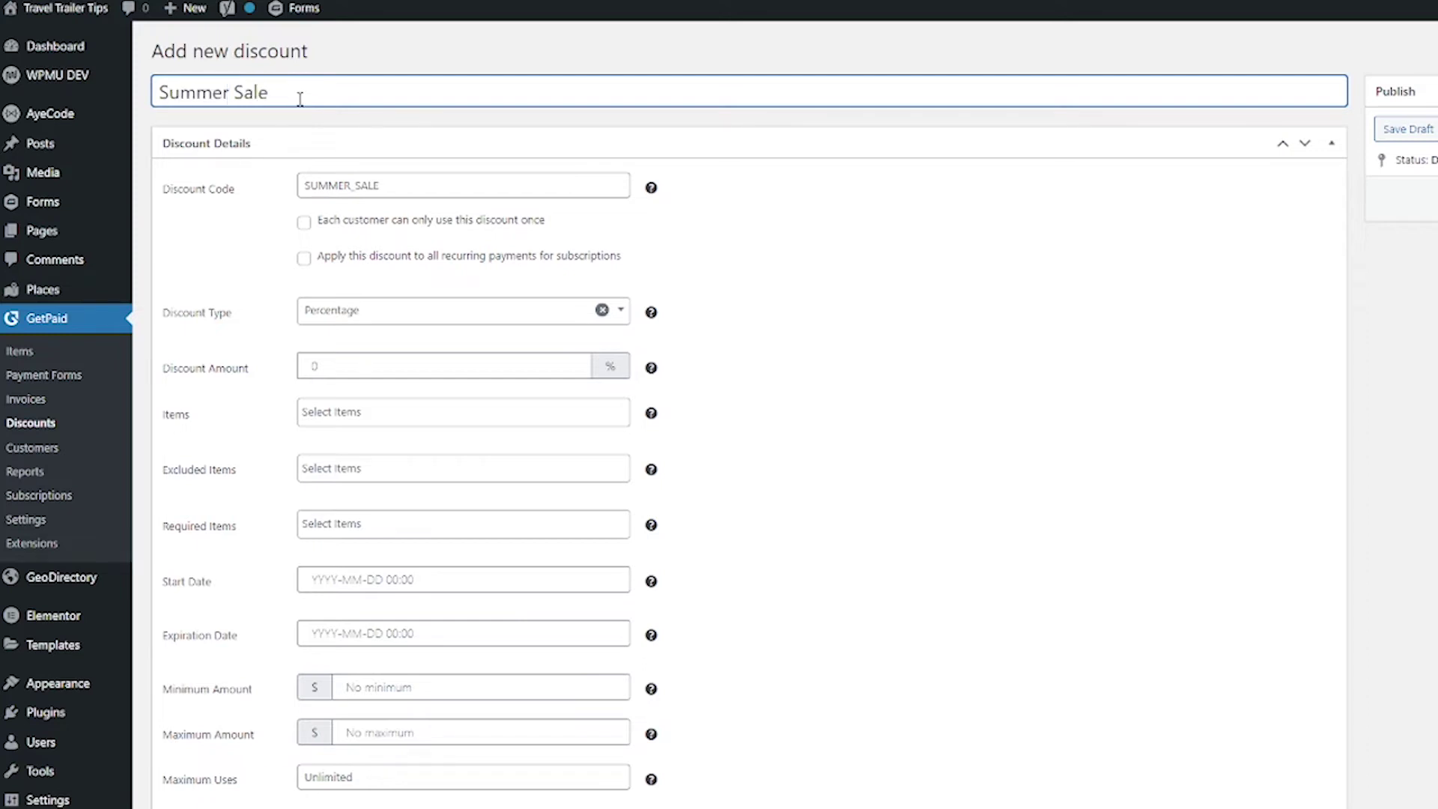
click(412, 184)
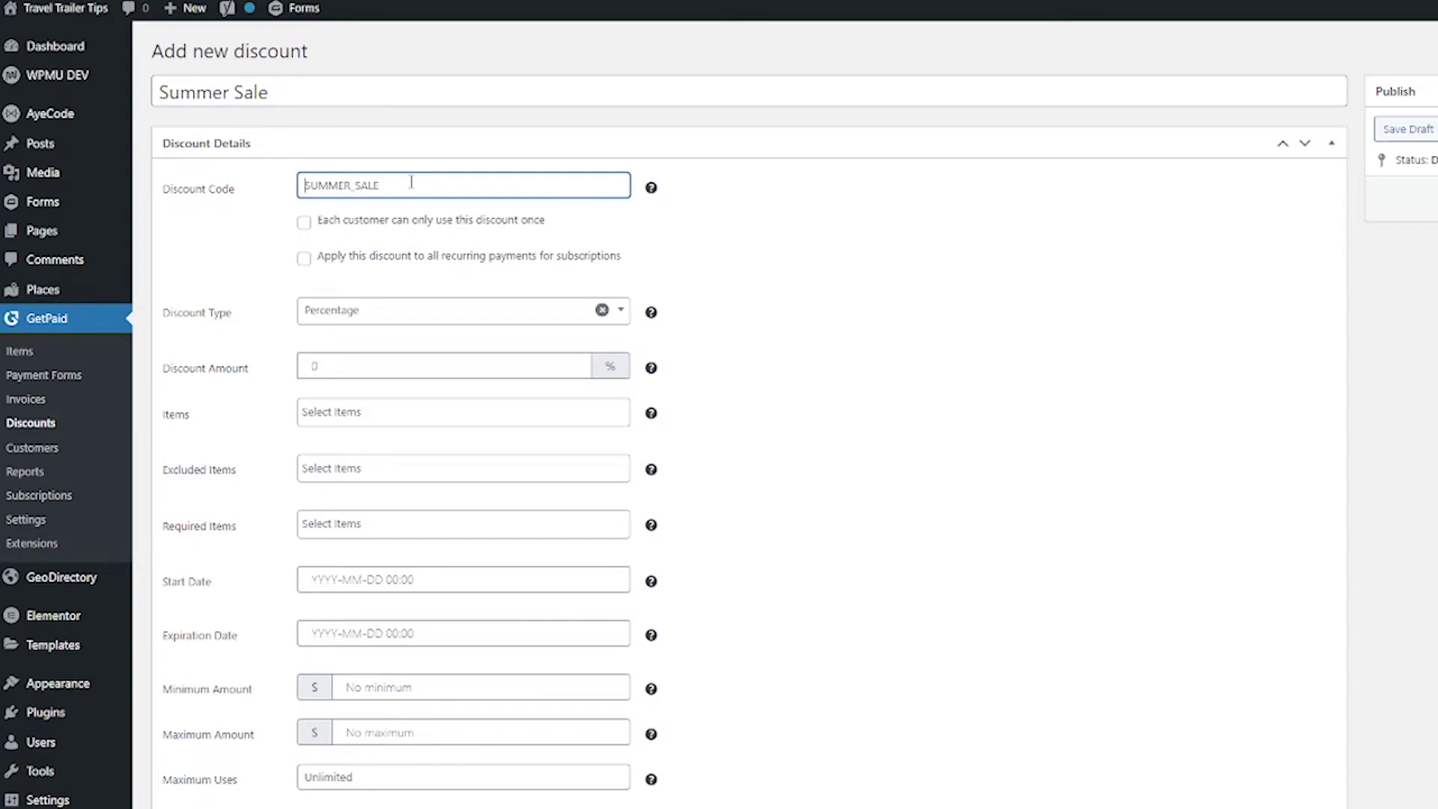
text(Summersale)
Set the Summer Sale discount's type to Flat Amount and its discount amount to $5.
click(397, 362)
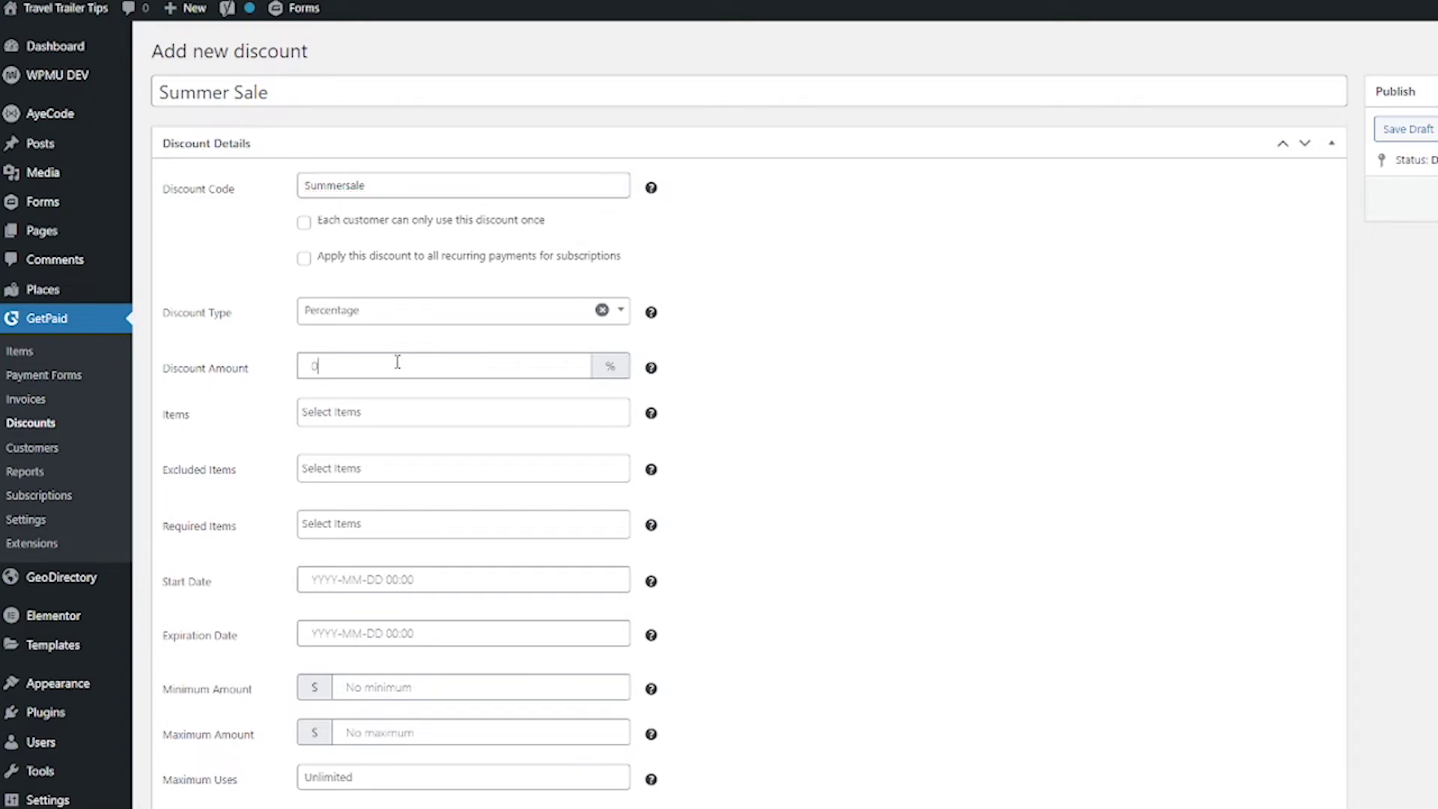
double_click(397, 362)
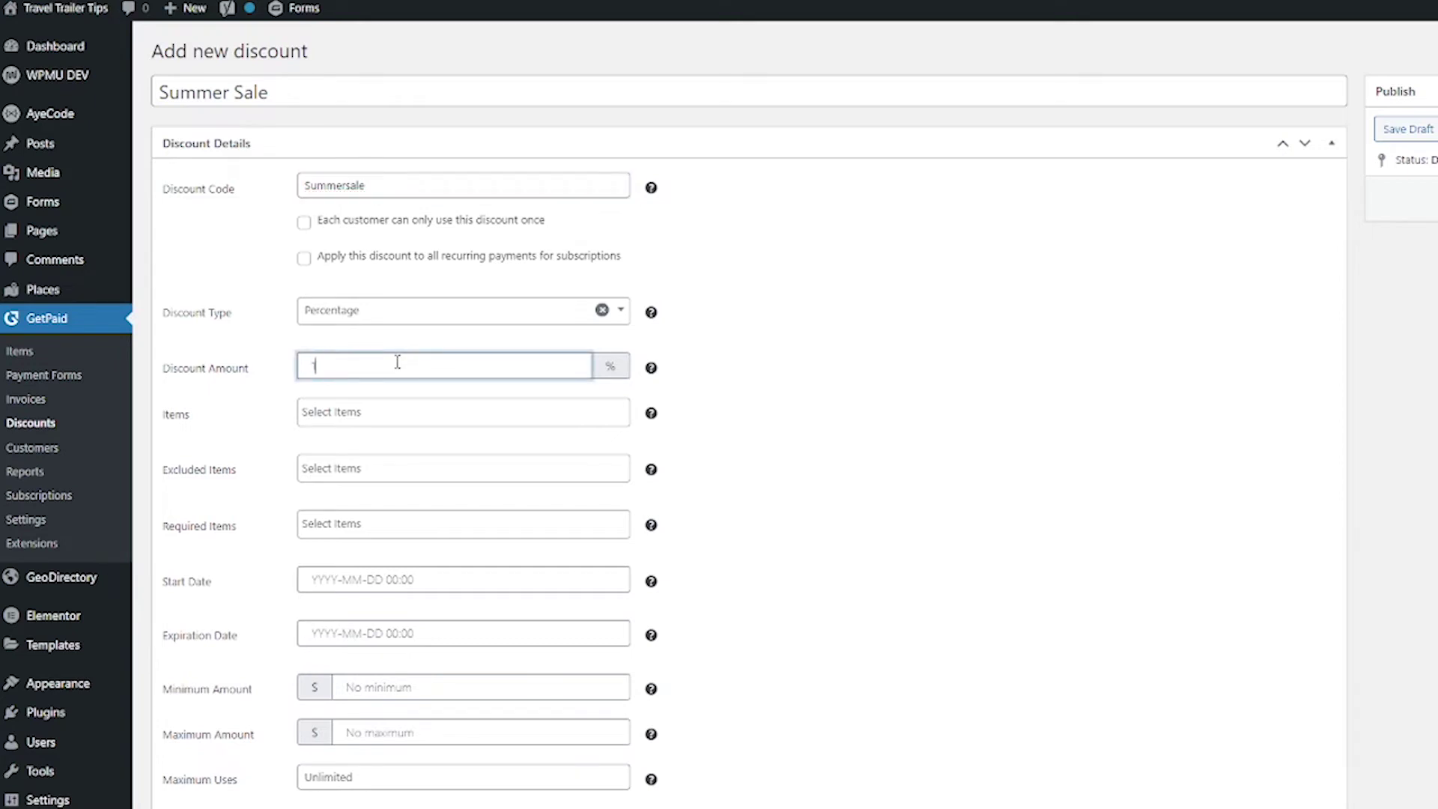
click(411, 318)
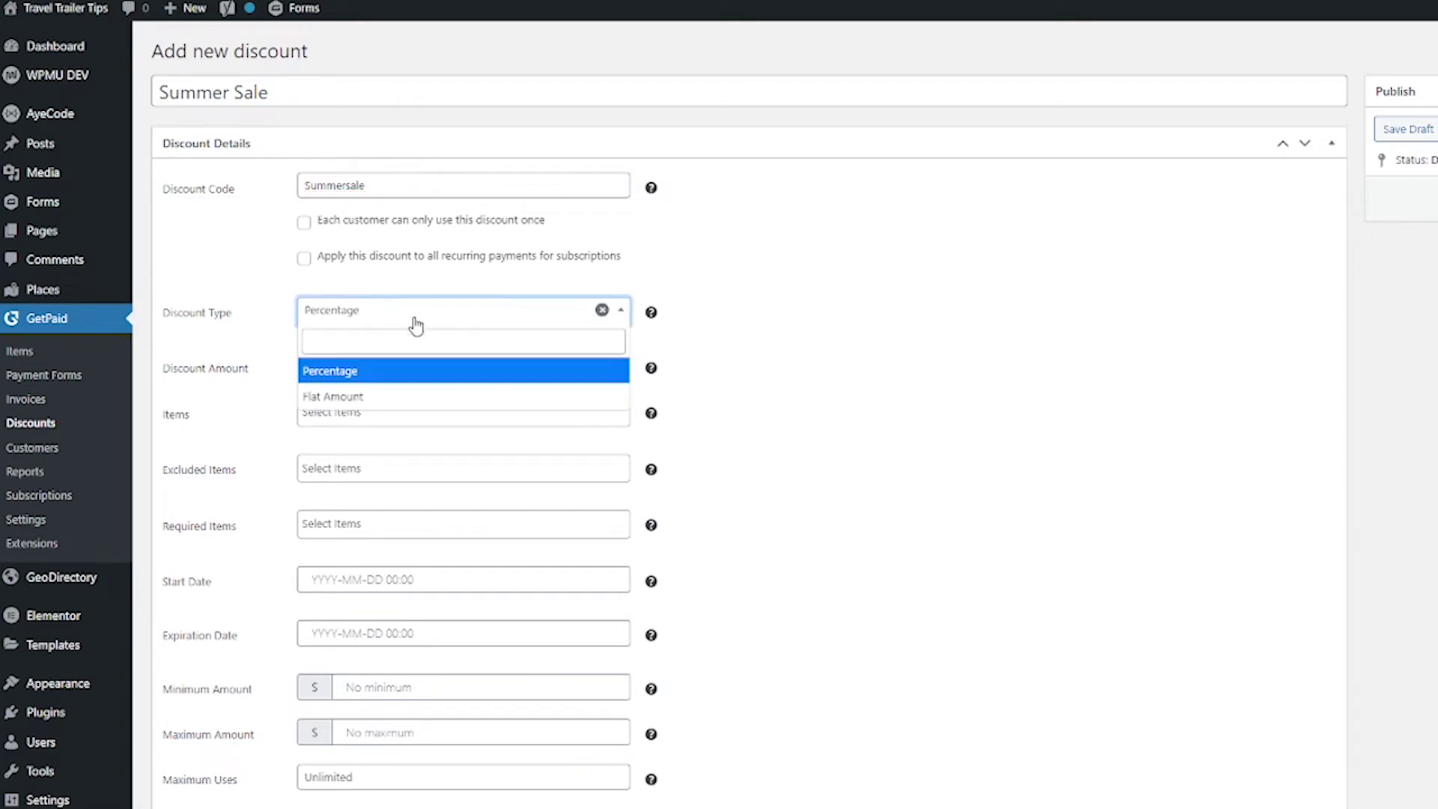
click(396, 402)
double_click(372, 363)
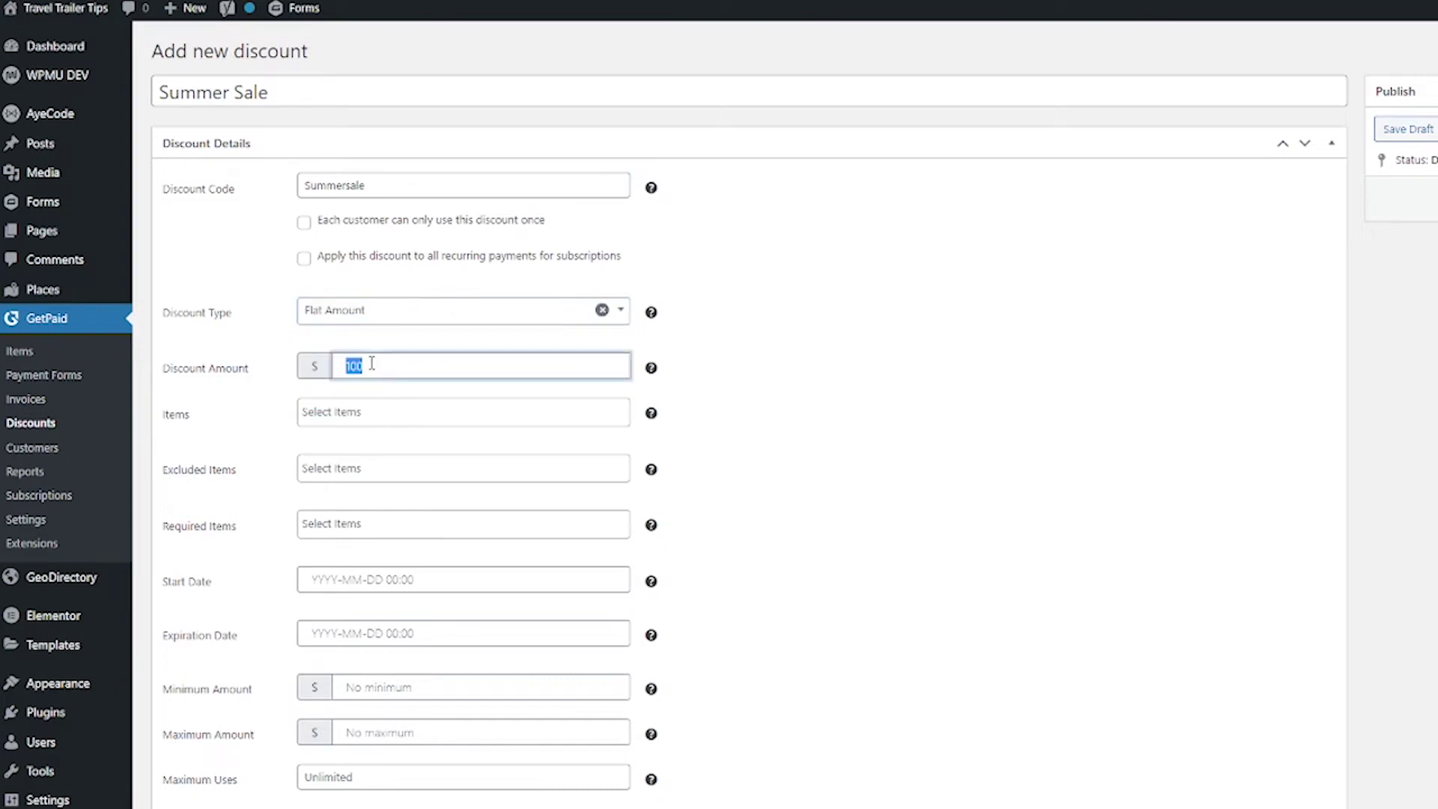
text(5)
click(752, 415)
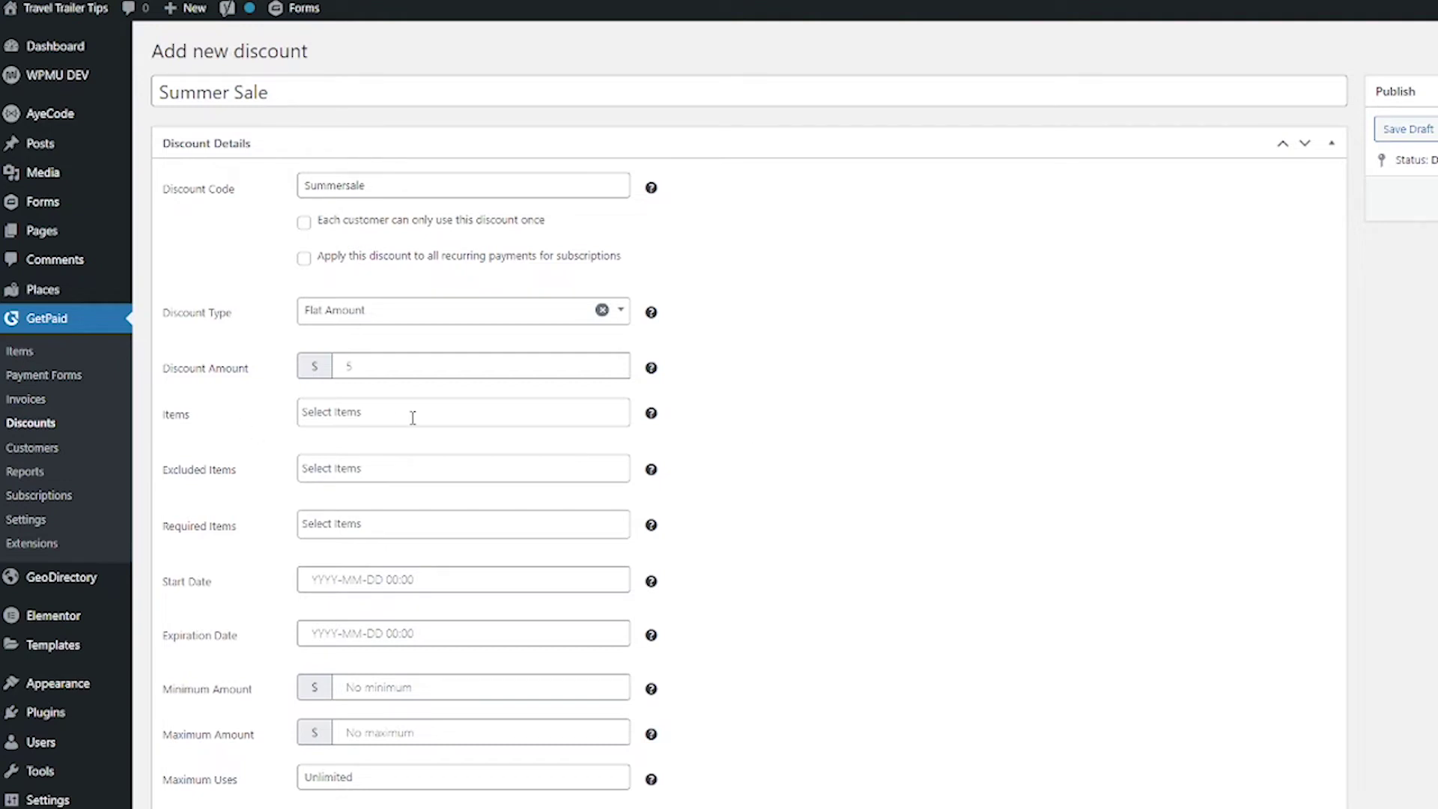
Review the discount's item, date, amount and usage limits, and publish the discount.
scroll(413, 417, down, 1)
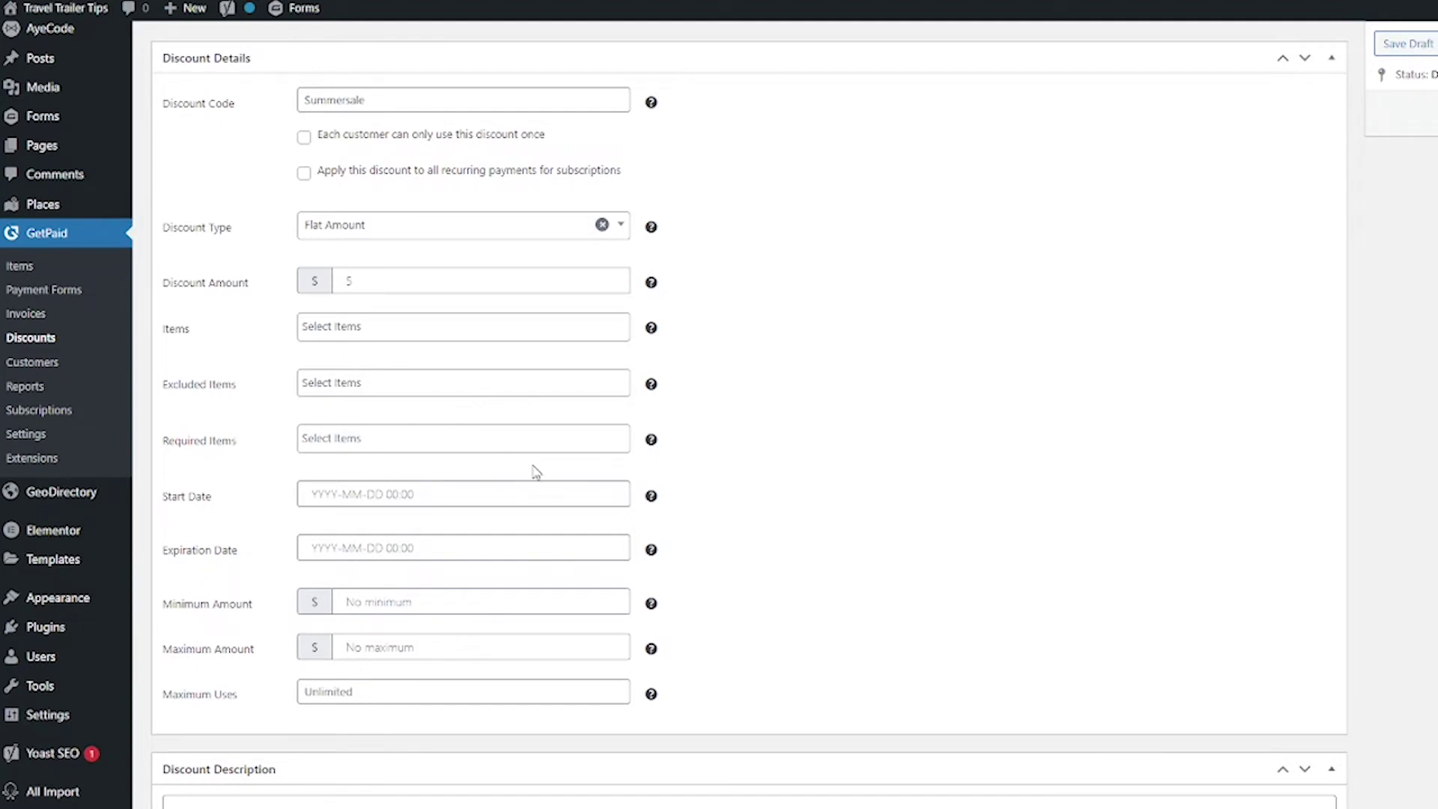
scroll(150, 465, down, 1)
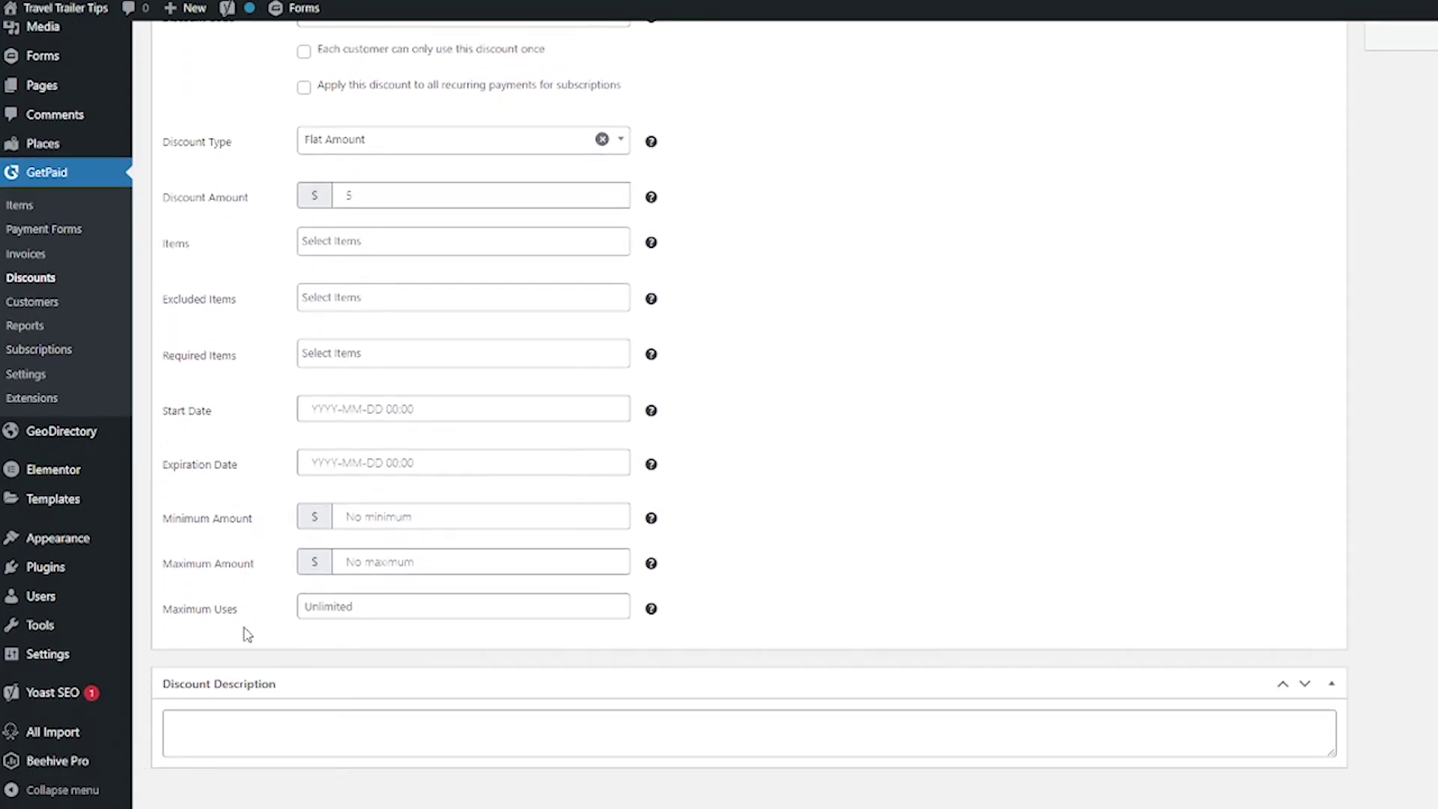
scroll(1007, 653, up, 2)
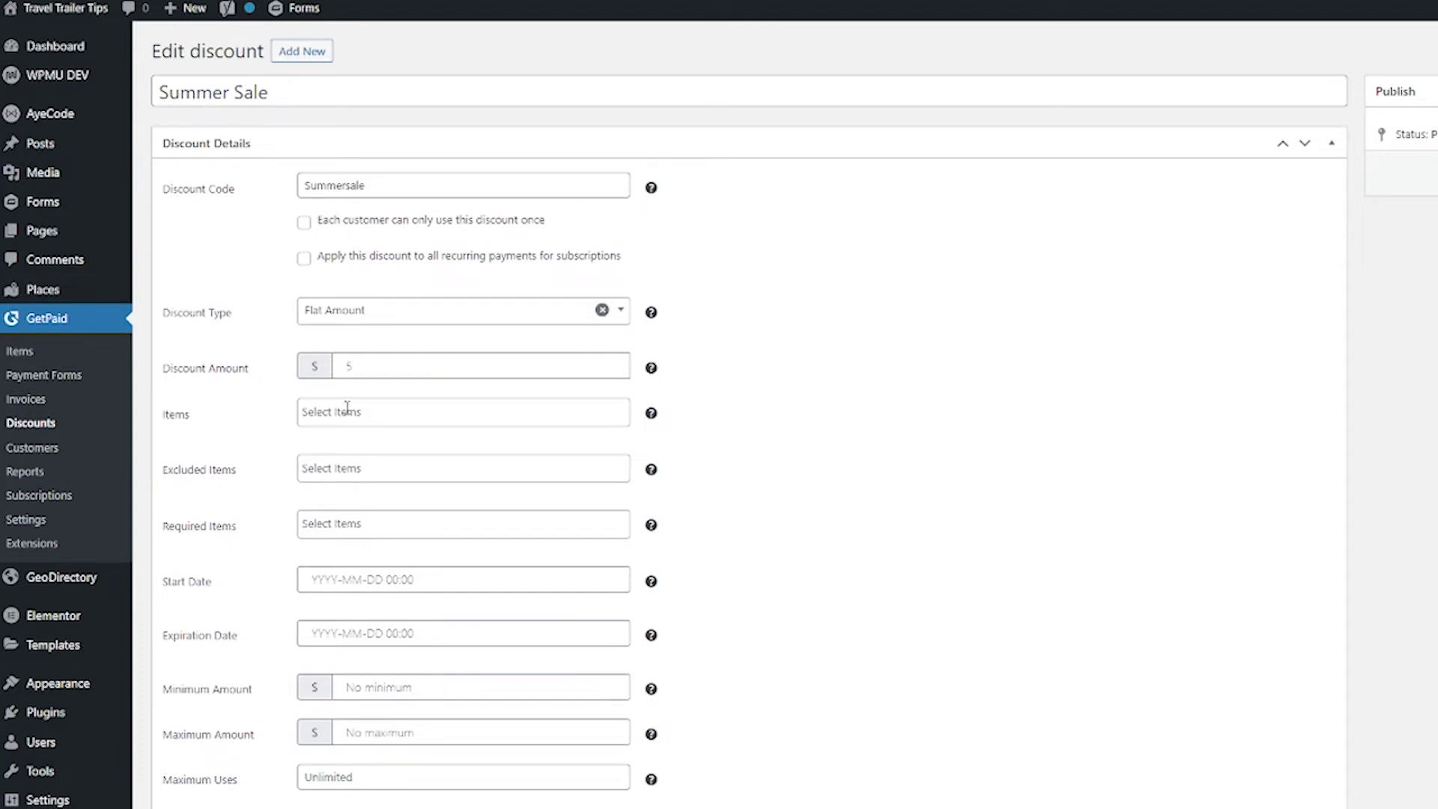
Open GetPaid's payment gateway settings and go to the extensions for adding payment methods.
click(90, 530)
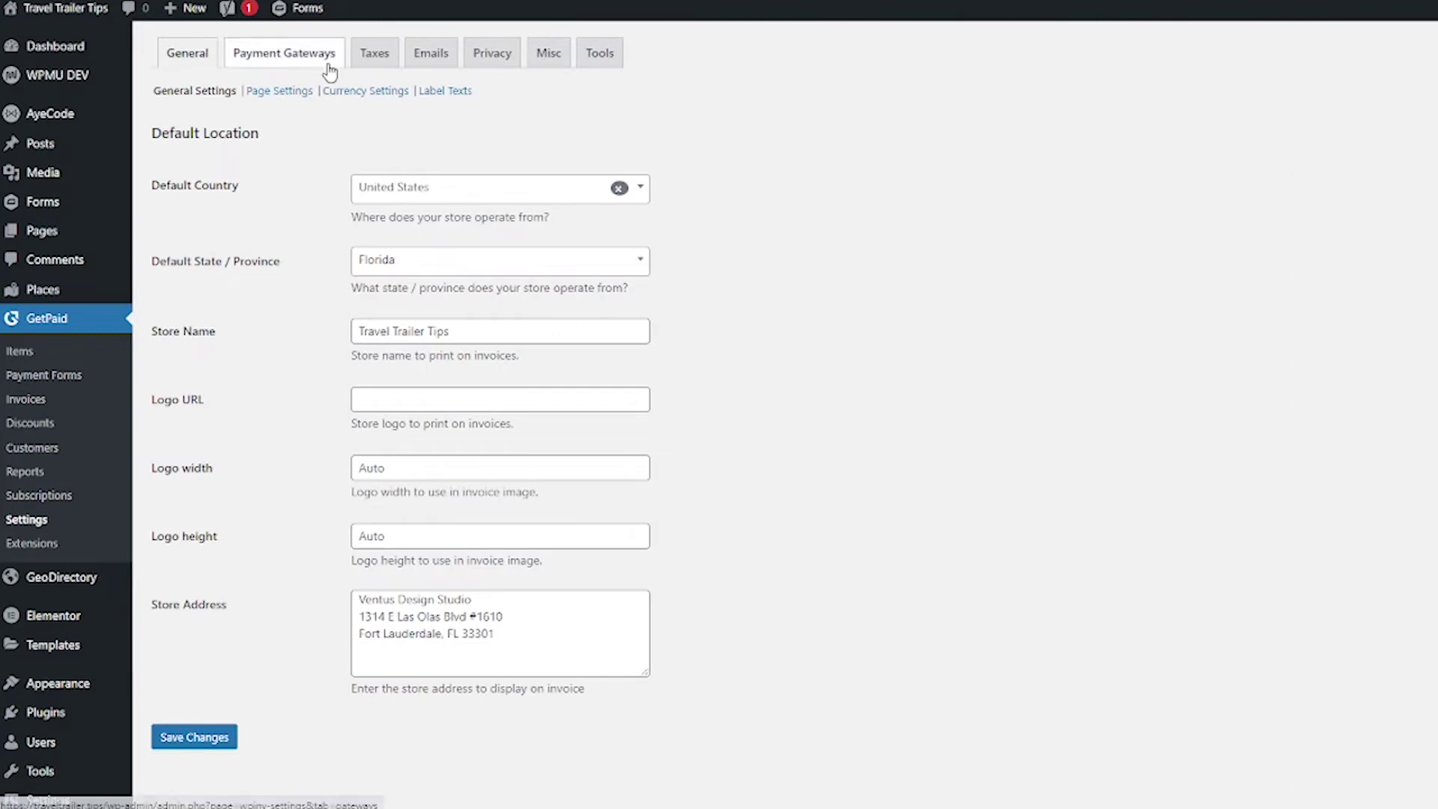
click(330, 72)
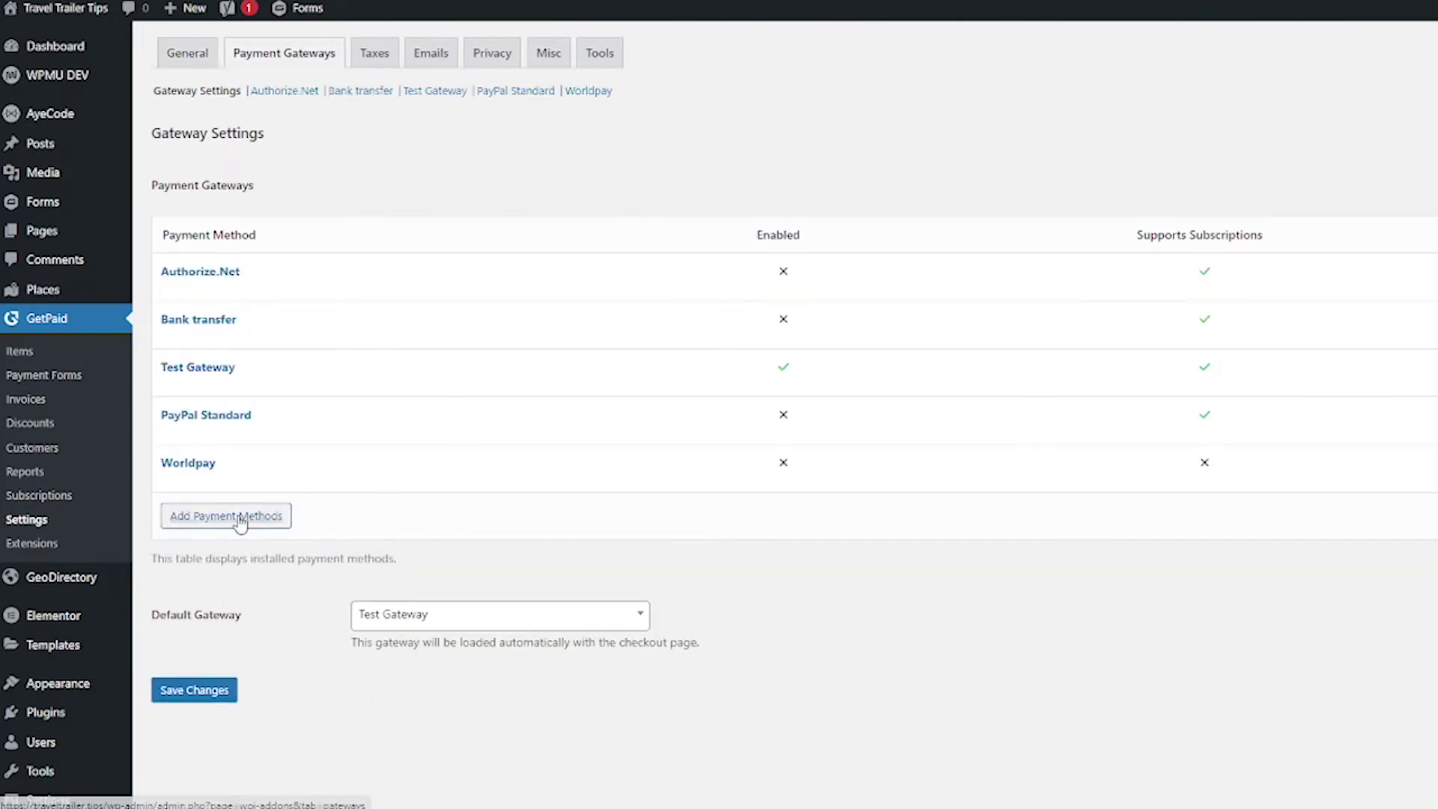
click(240, 522)
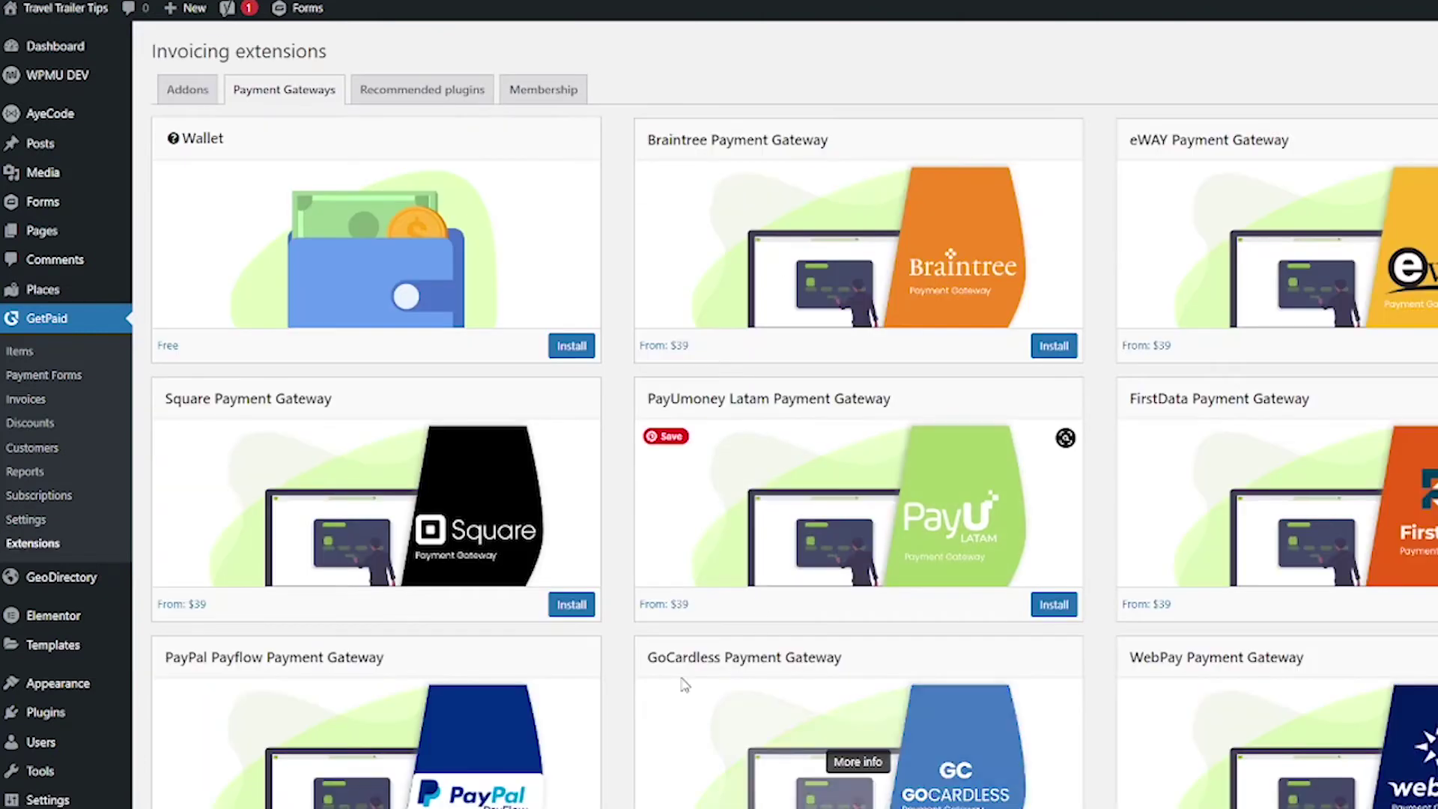
Examine the available payment gateway extensions and their prices, including the plugin page of the Stripe Payment Gateway.
scroll(507, 558, down, 3)
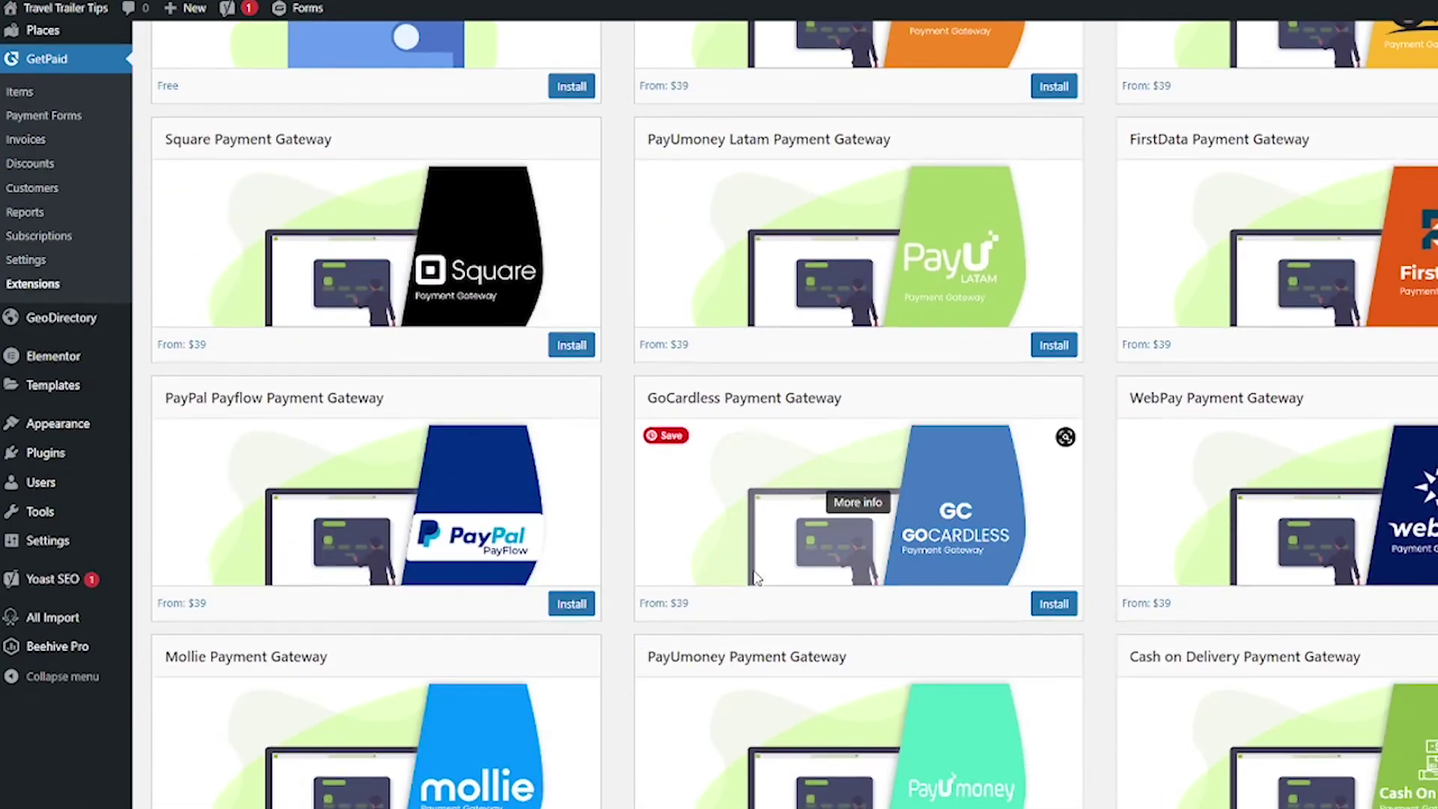
scroll(446, 527, down, 7)
scroll(487, 527, down, 1)
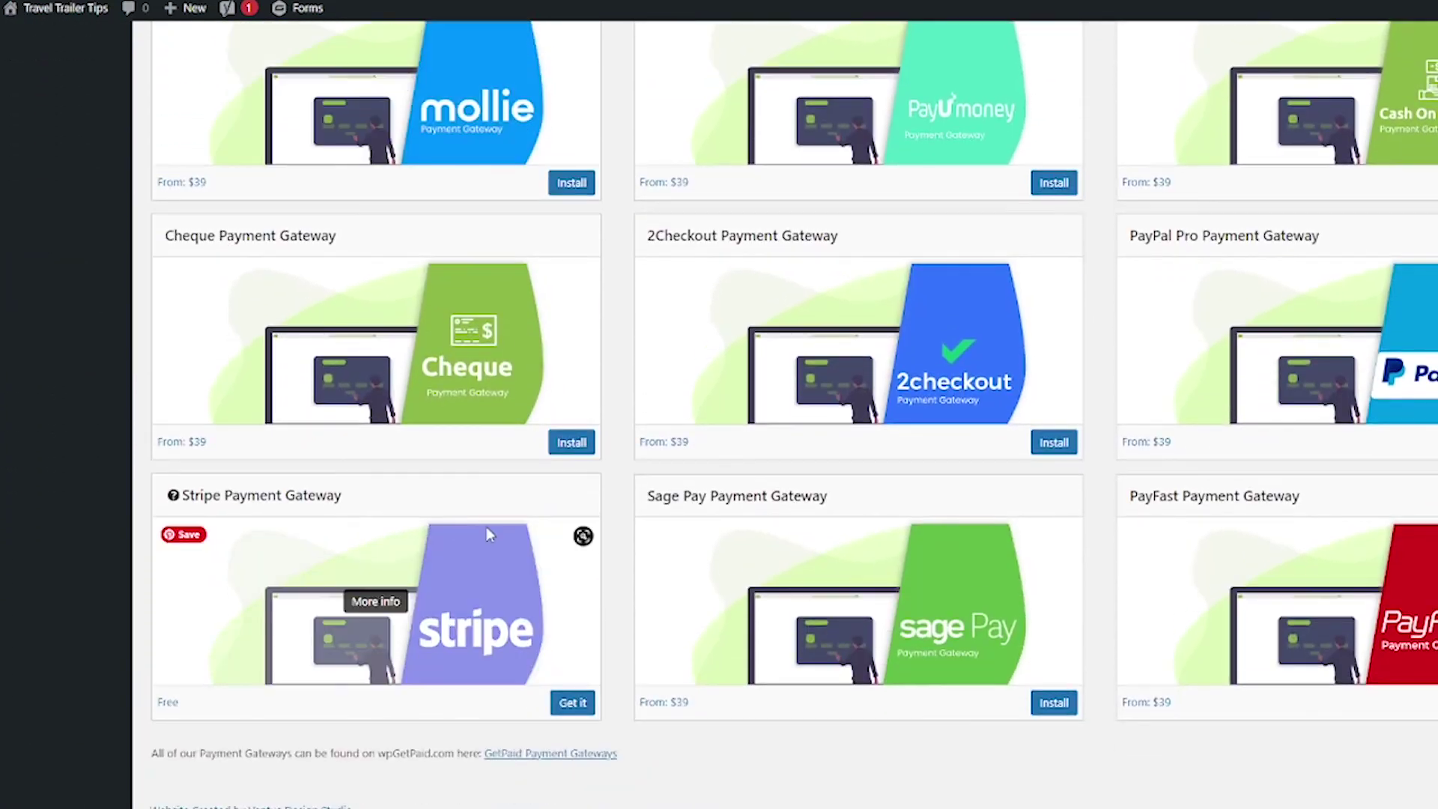
scroll(337, 569, down, 1)
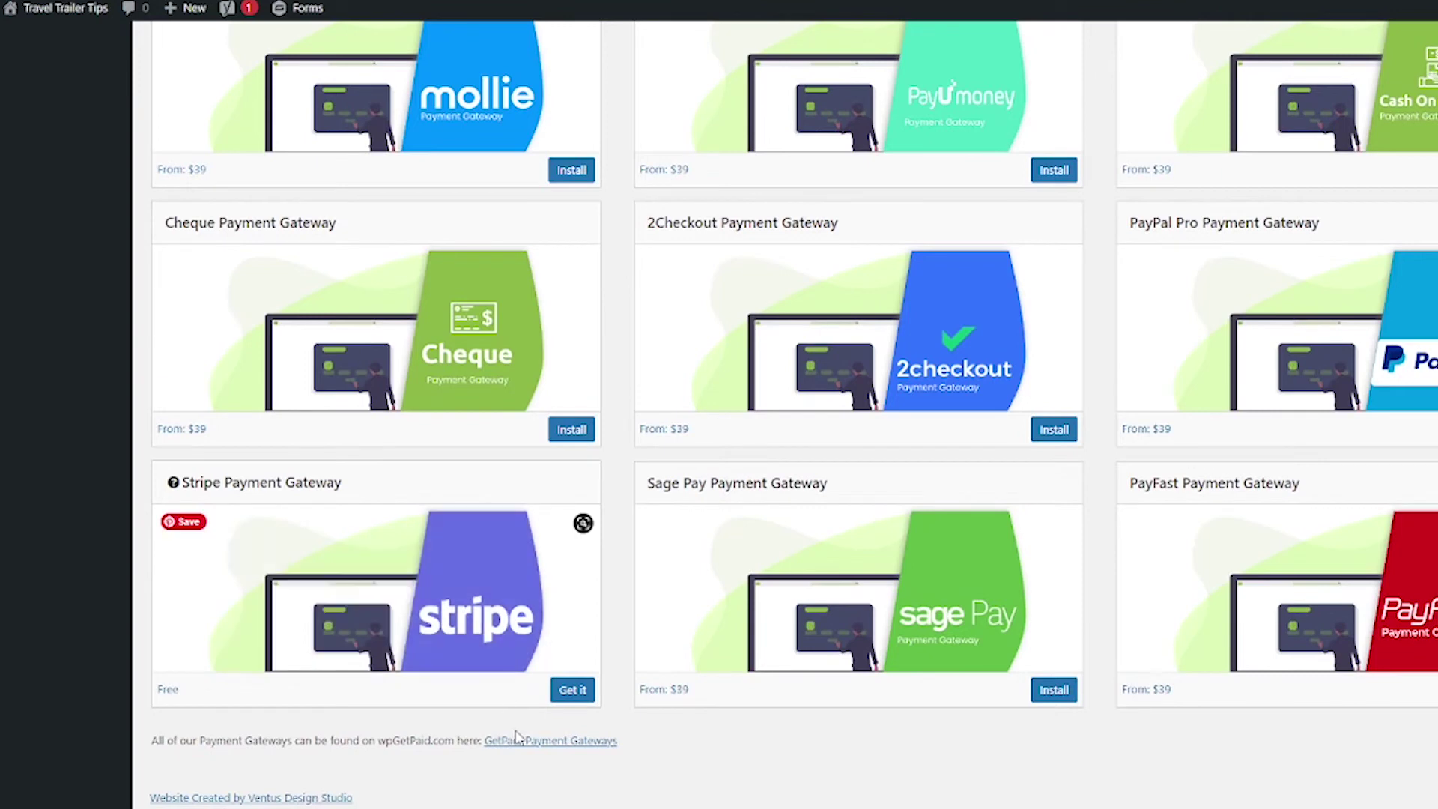
click(582, 690)
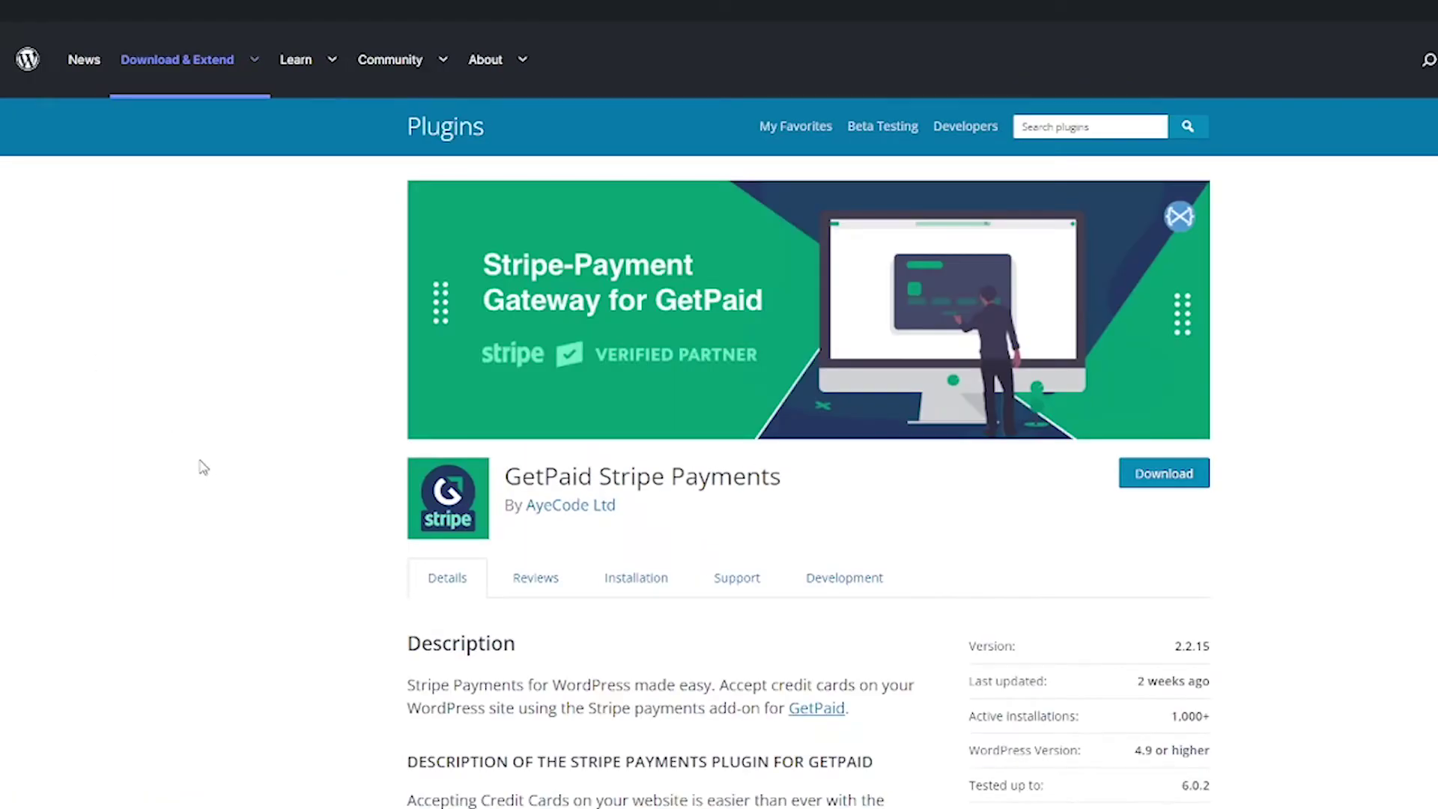
click(16, 1)
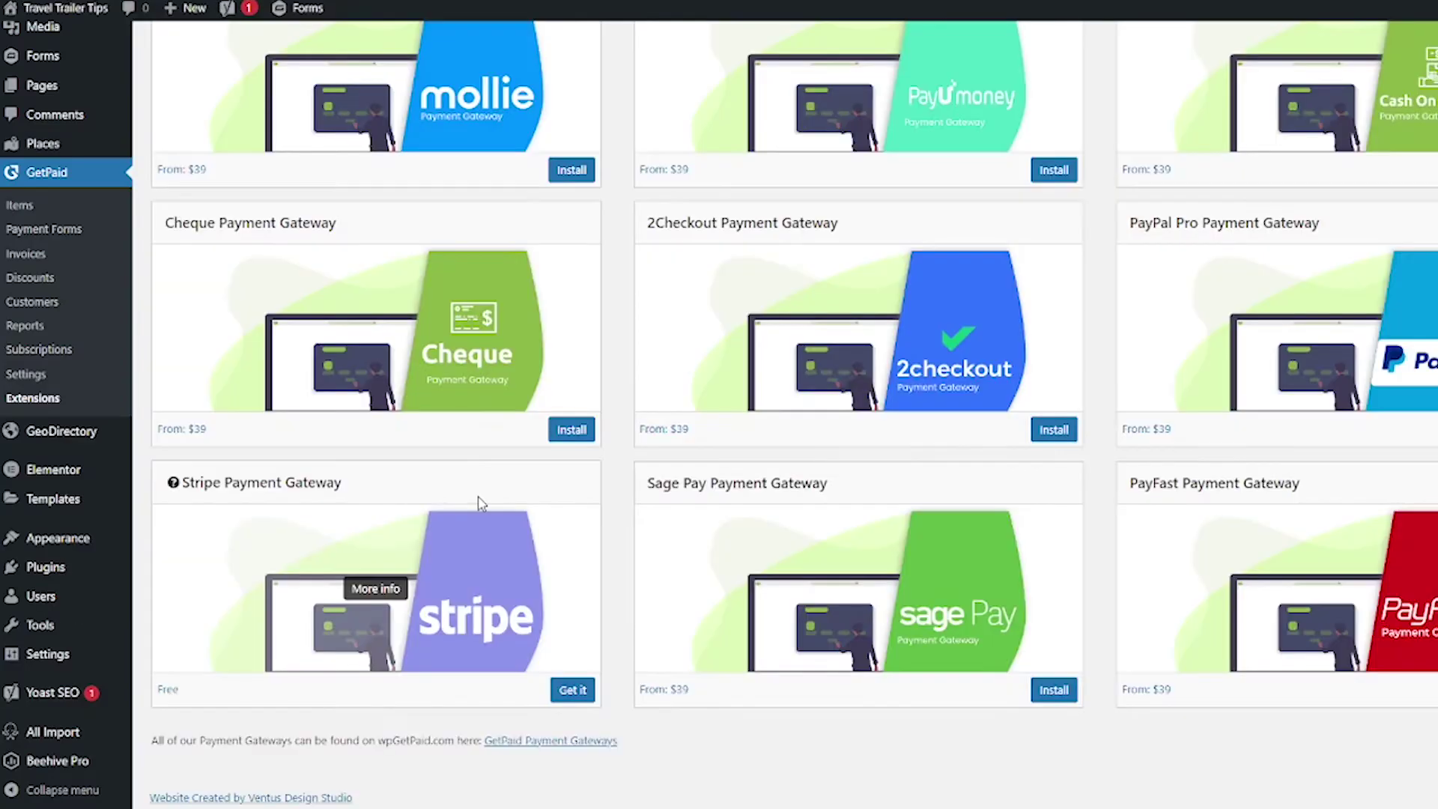
scroll(468, 203, up, 7)
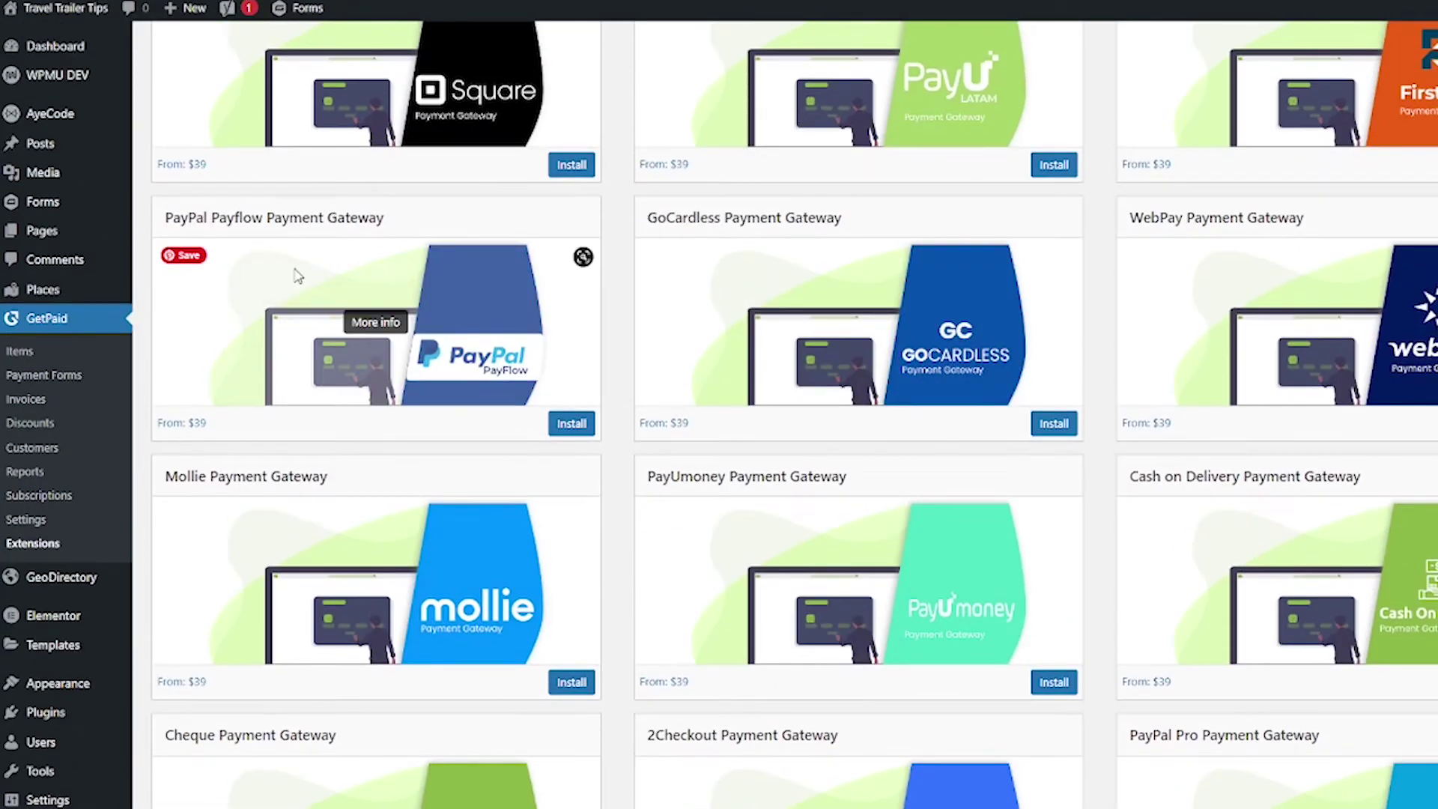
scroll(299, 273, up, 3)
scroll(680, 335, up, 2)
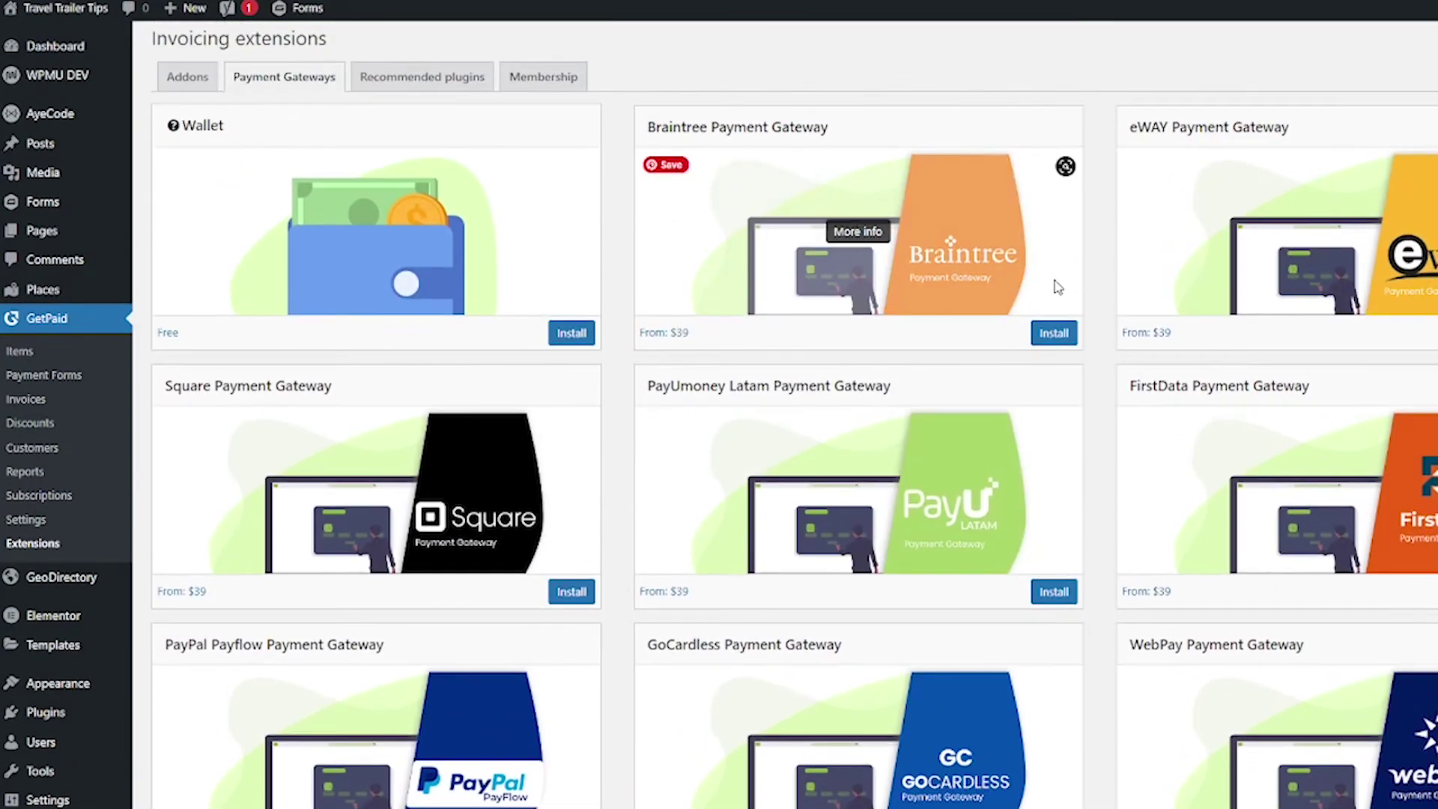
scroll(1257, 514, down, 4)
scroll(777, 570, down, 7)
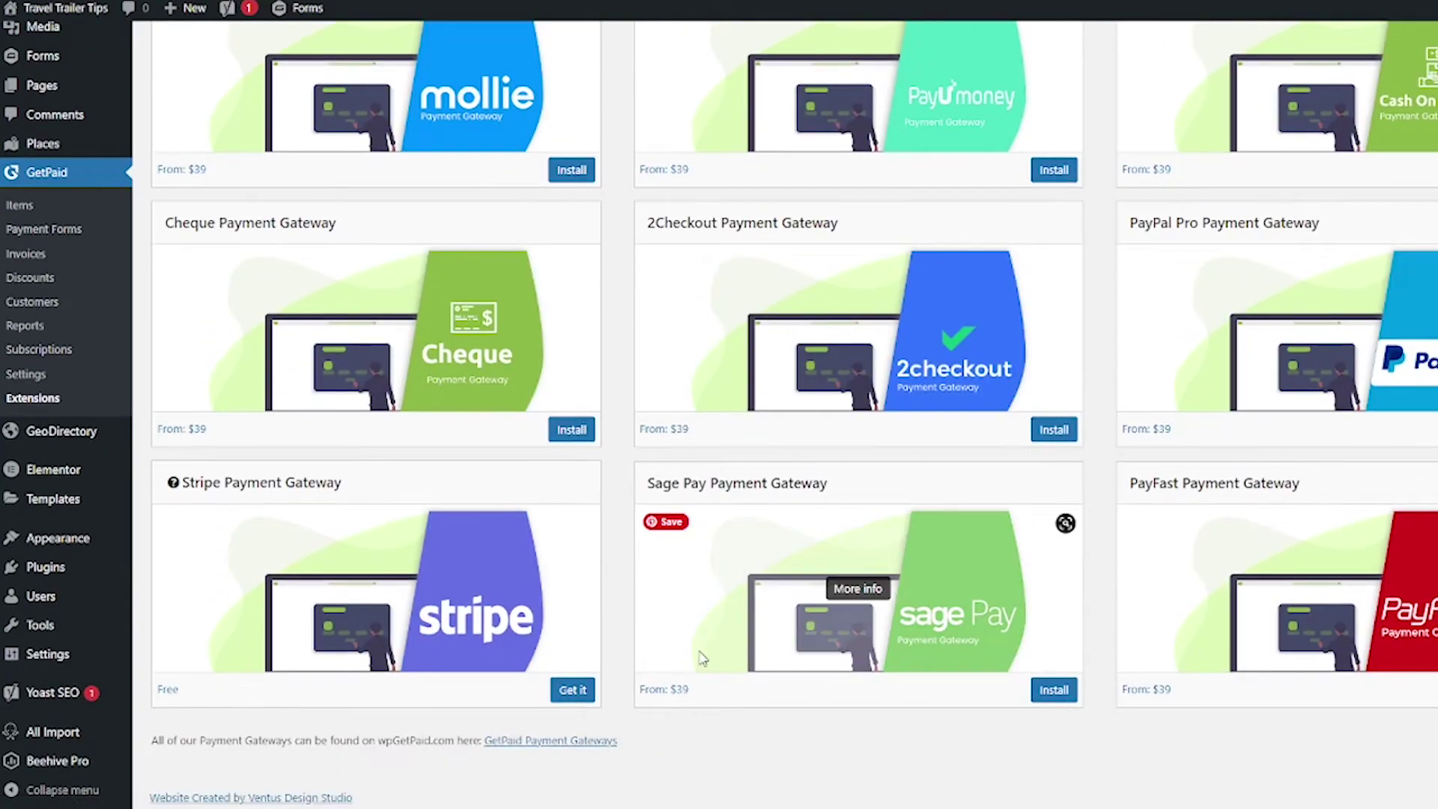
Download the GetPaid Stripe Payments plugin from its WordPress plugin page and return to the site's dashboard.
click(571, 691)
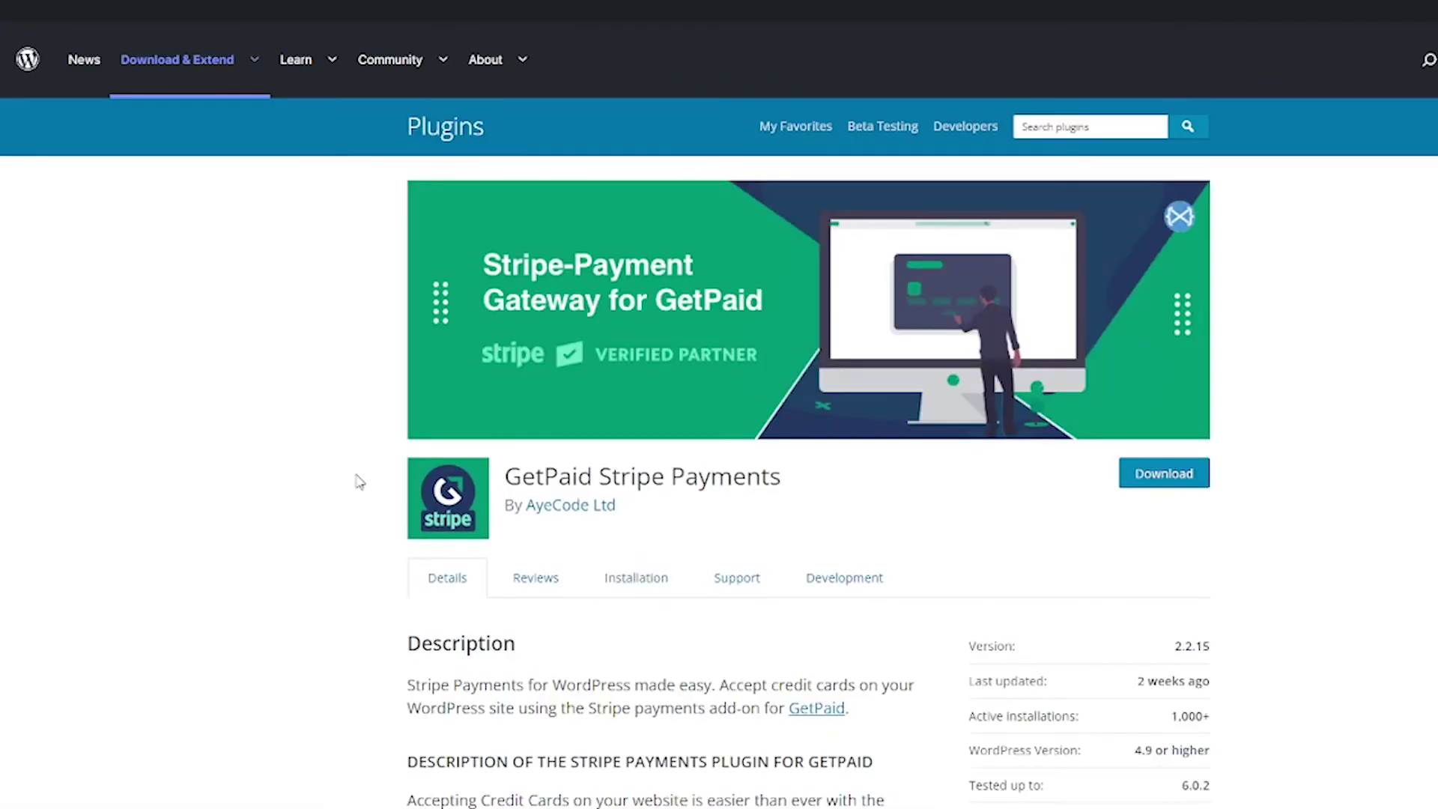
click(1197, 479)
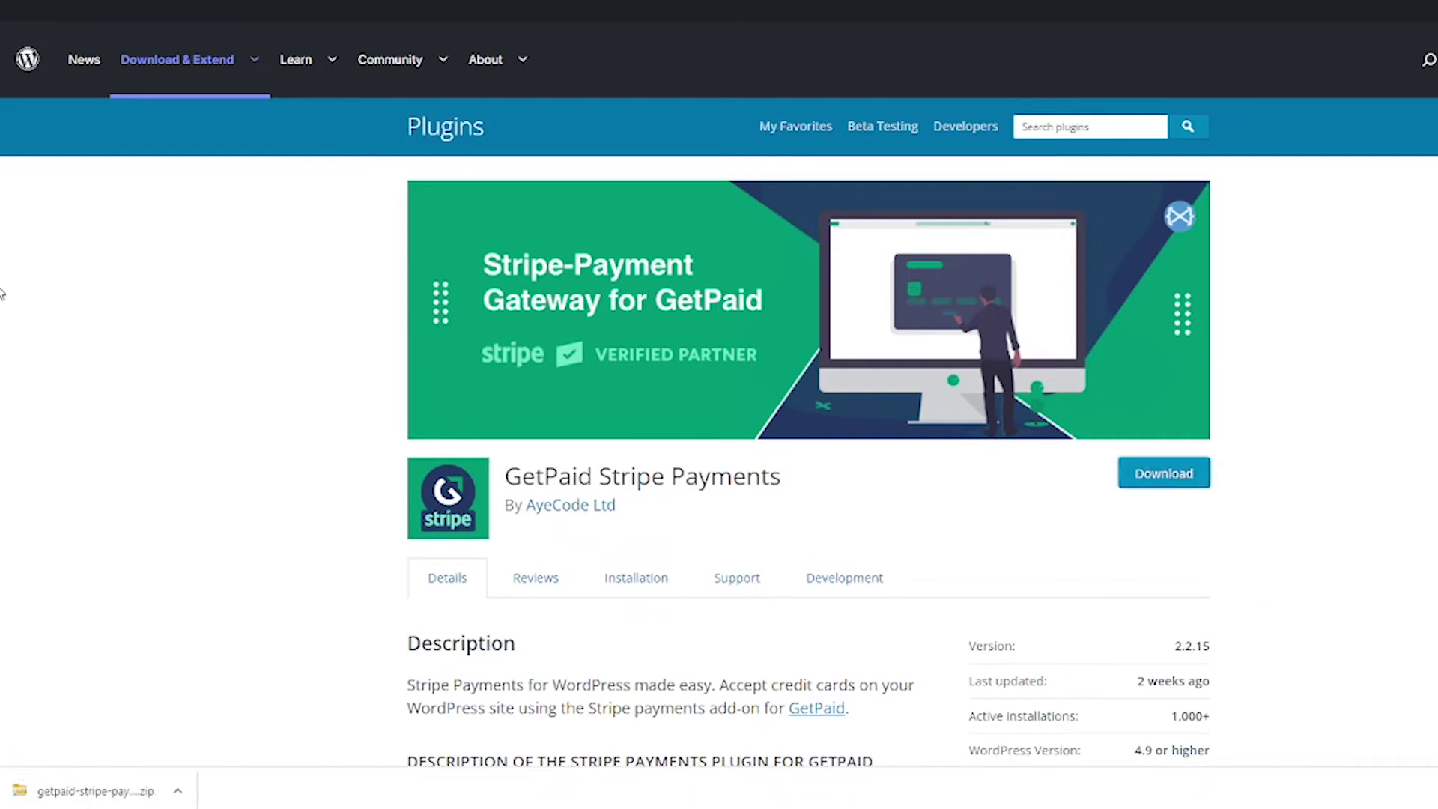
click(16, 2)
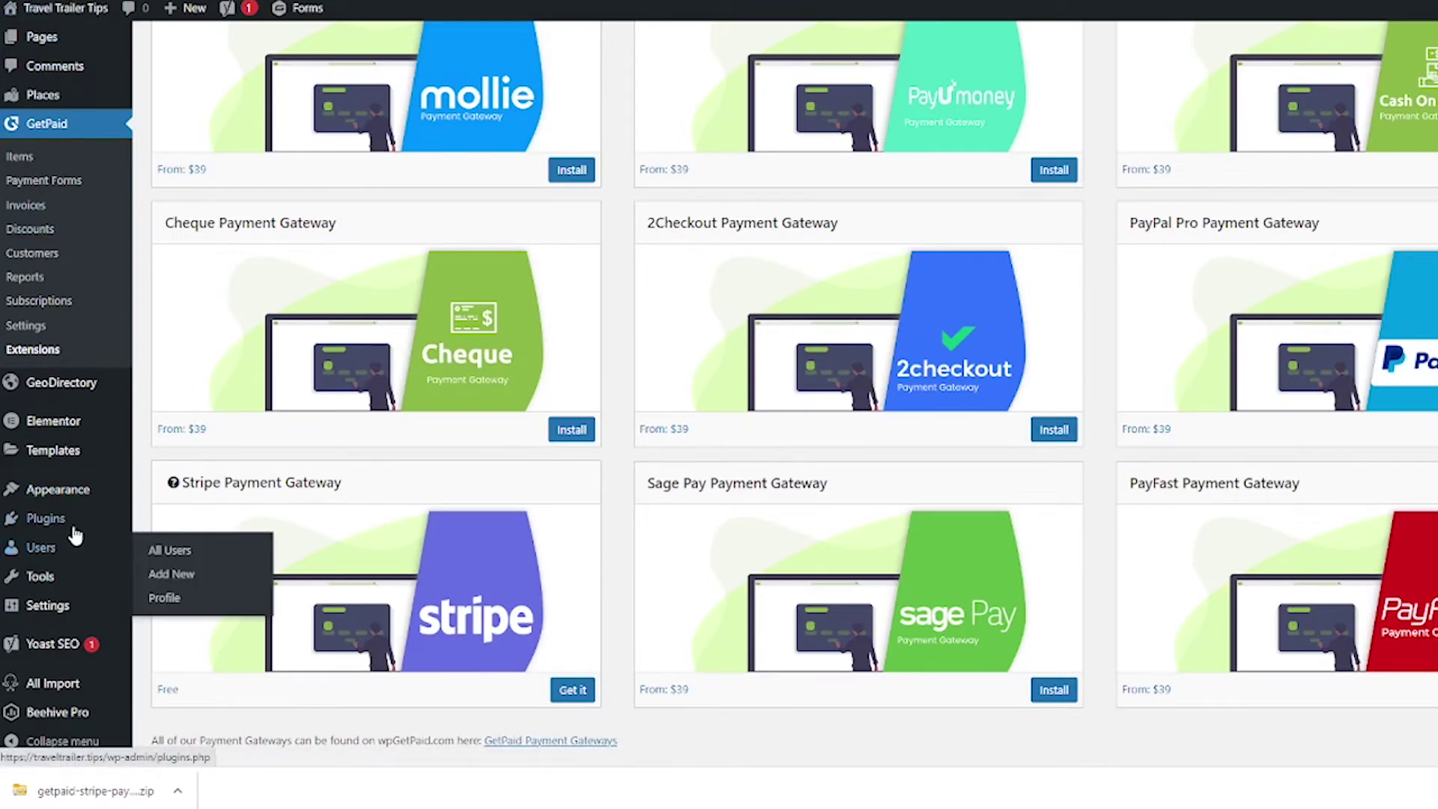
Upload getpaid-stripe-payments.2.2.15.zip as a new plugin, install it and activate it.
mouse_move(45, 518)
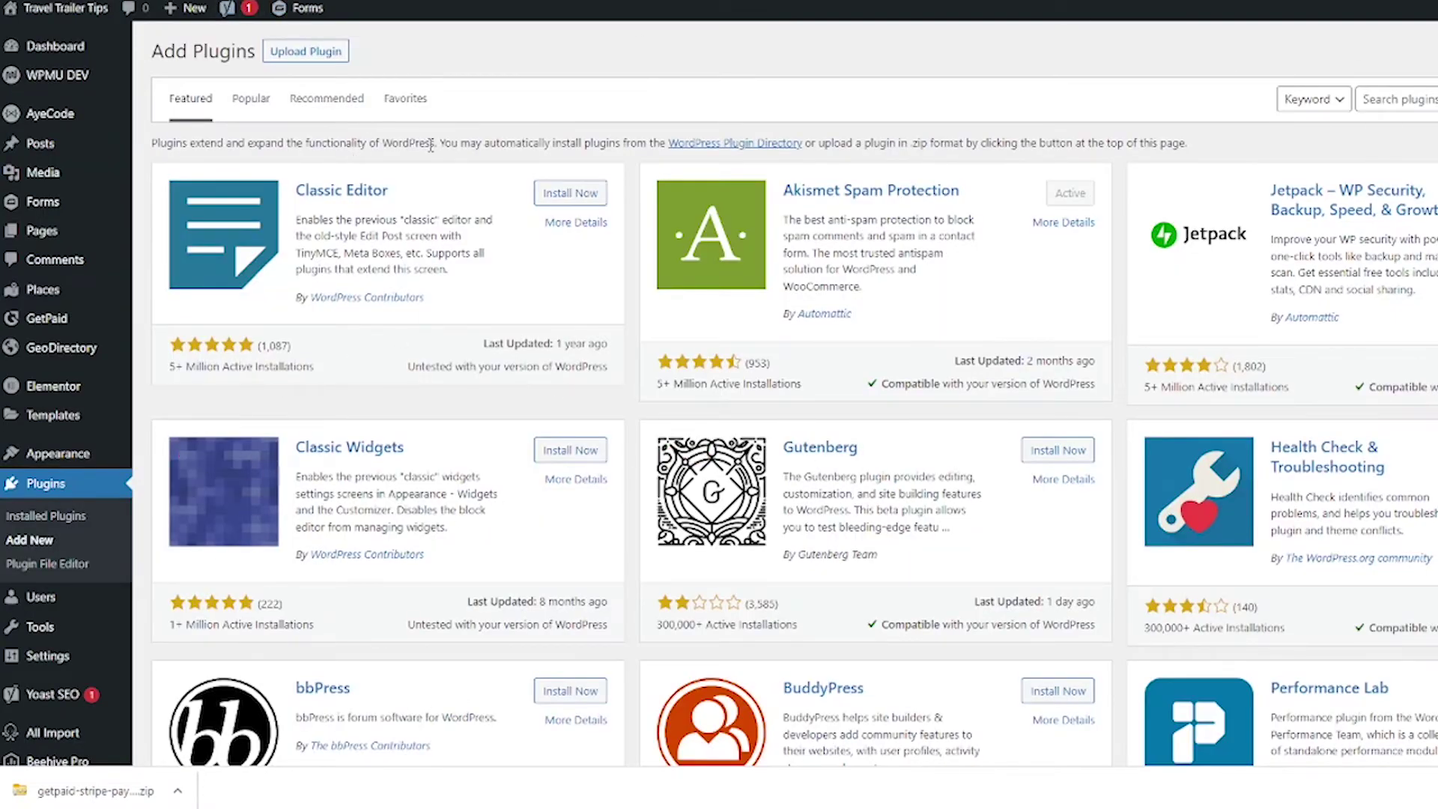
click(311, 58)
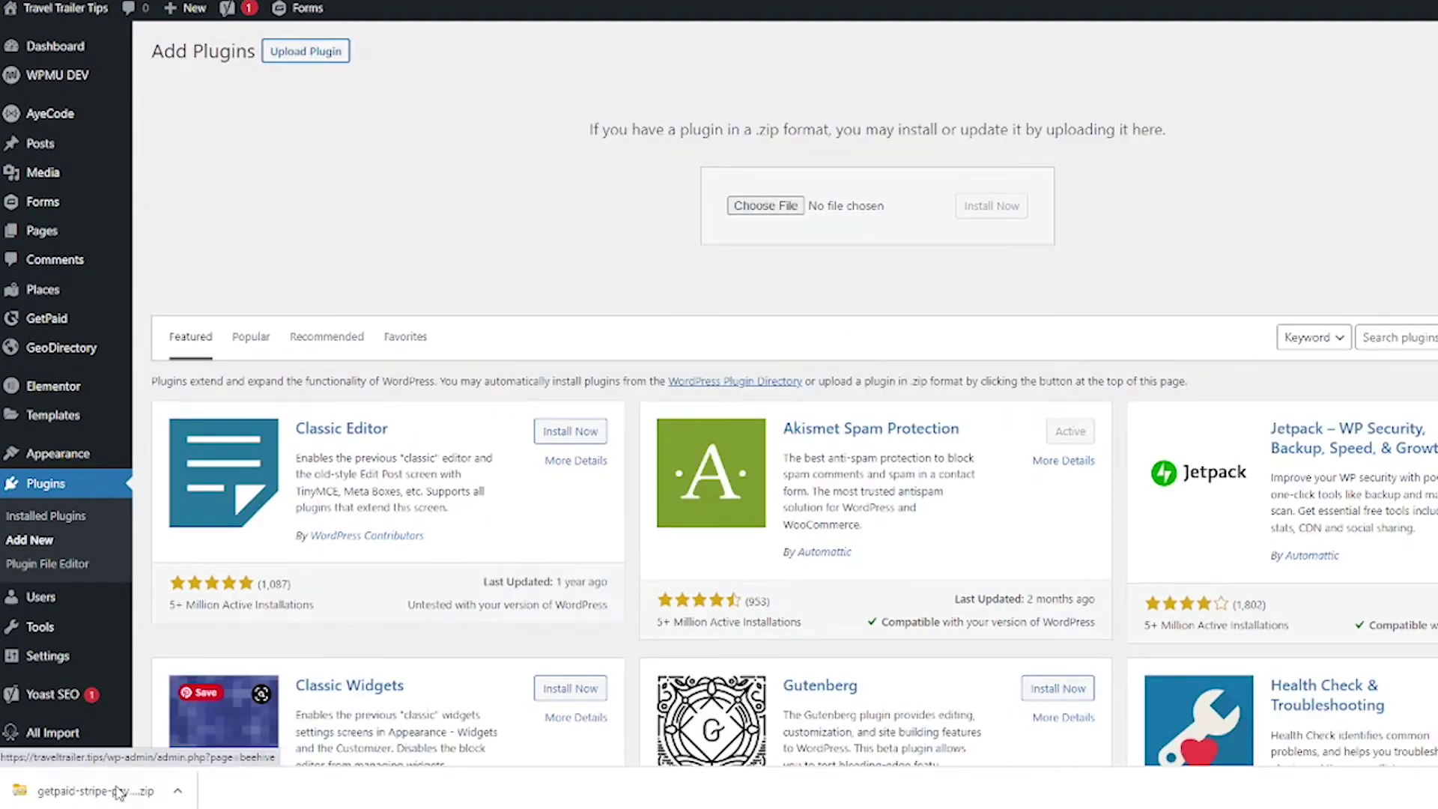
drag(112, 790, 764, 205)
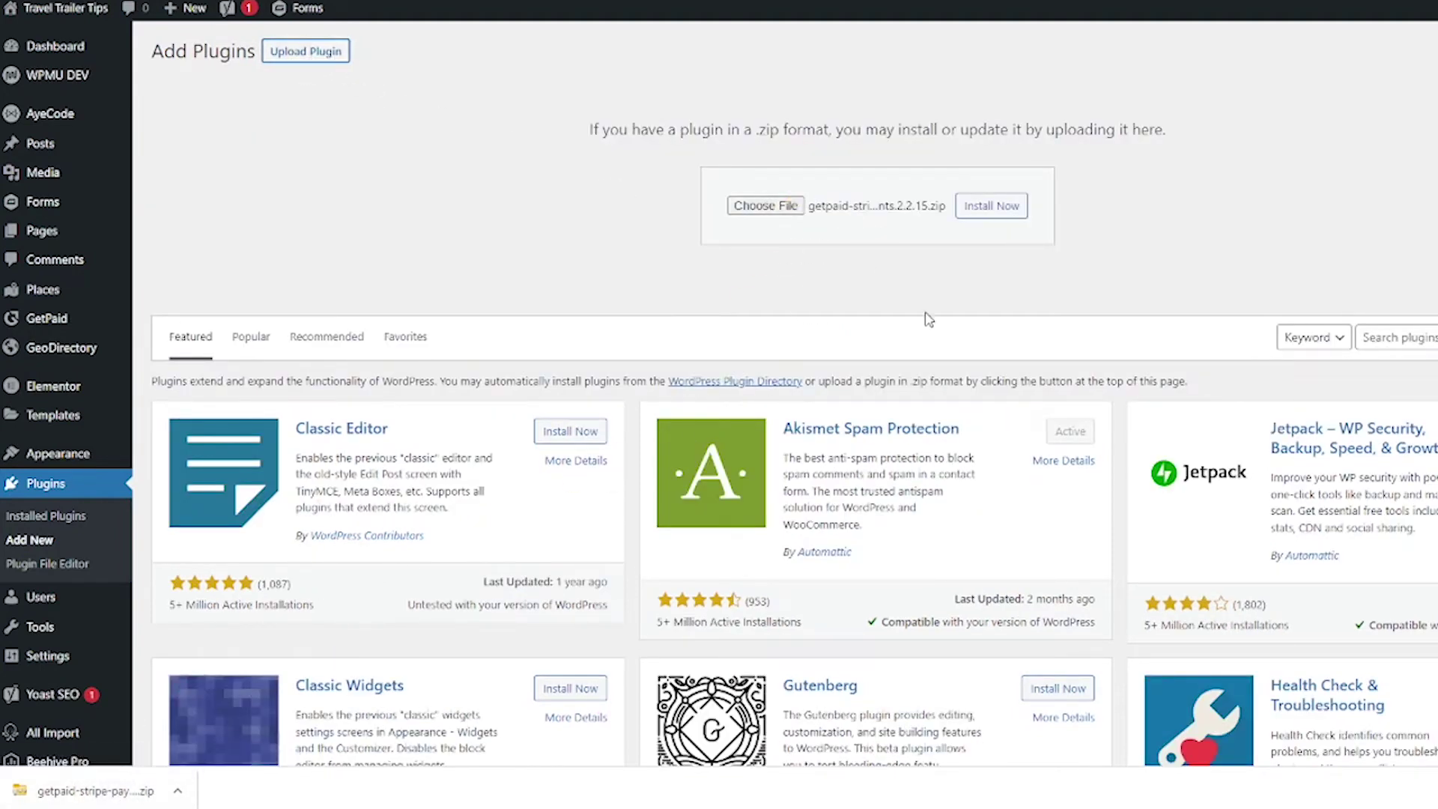
click(1015, 217)
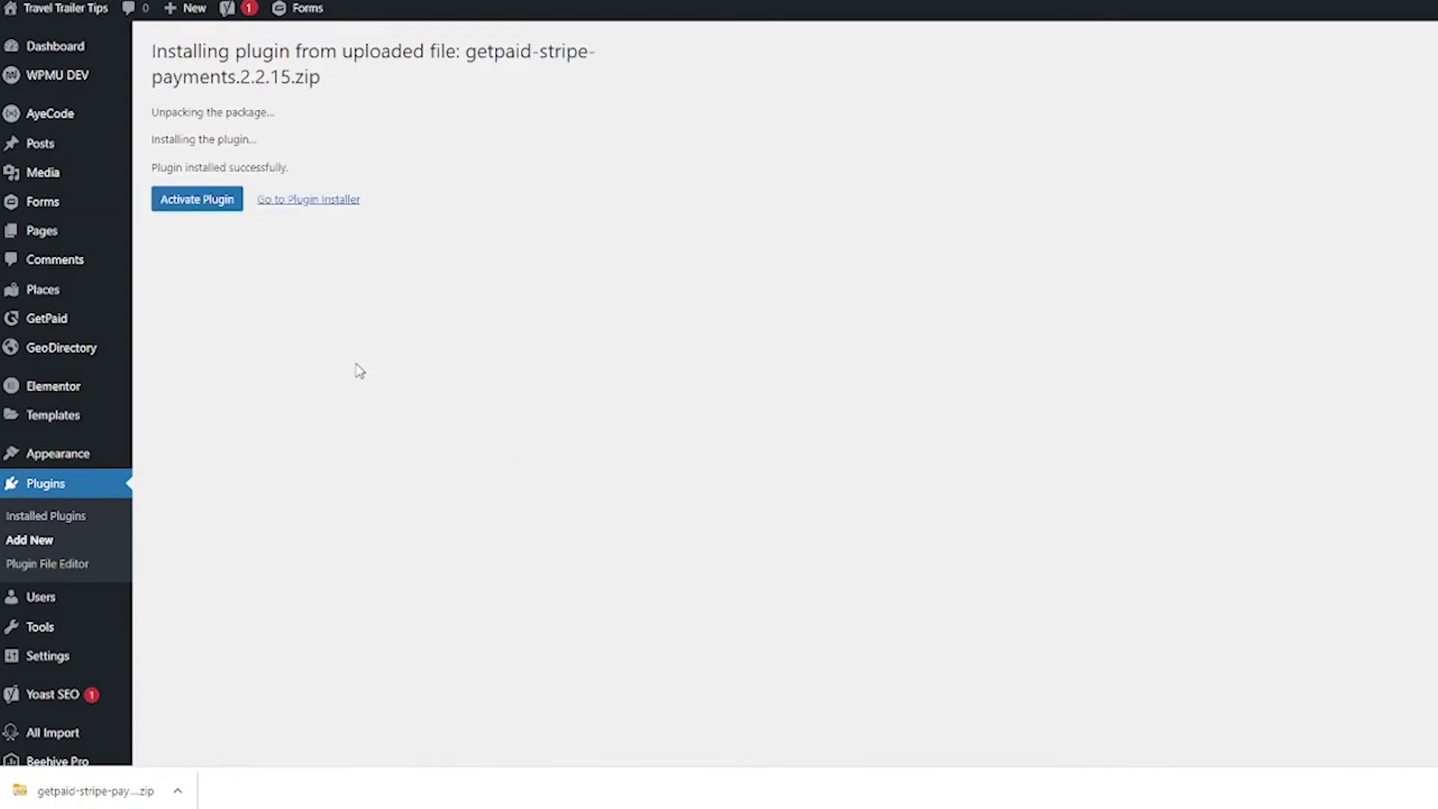
click(229, 215)
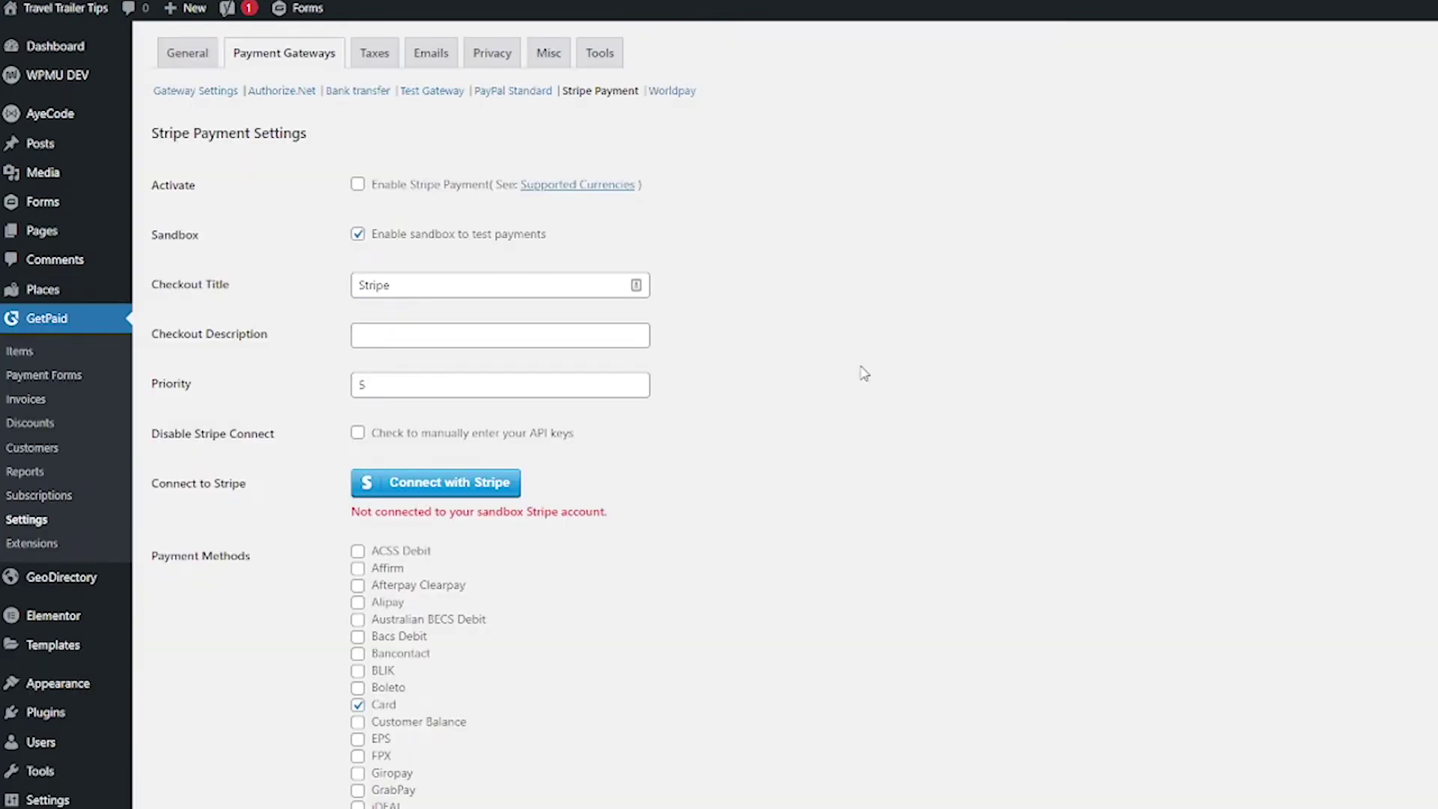
Enable Stripe Payment with the checkout title "Credit Card Payment" and priority 1.
click(359, 185)
key(Tab)
key(Tab)
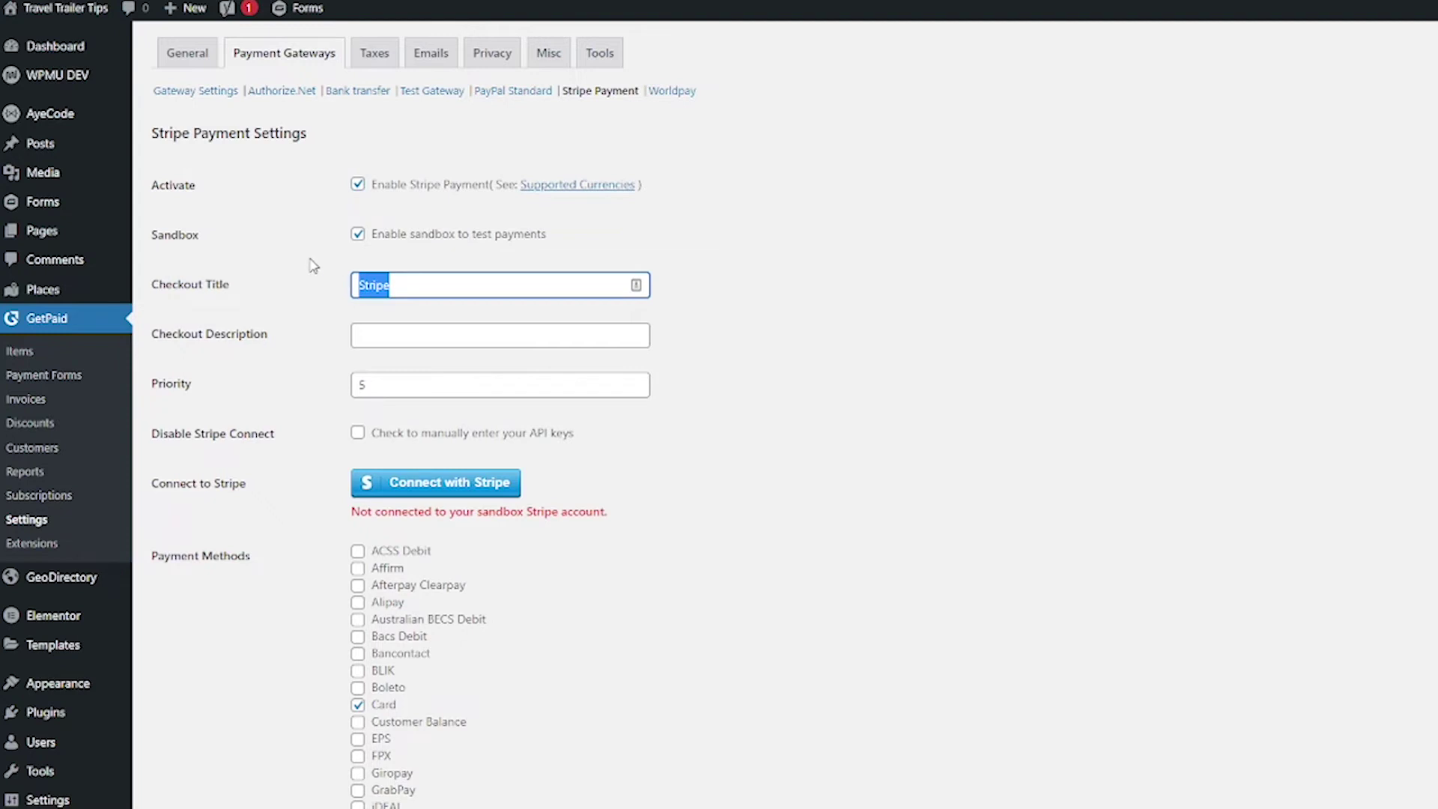
text(Credit Card Payment)
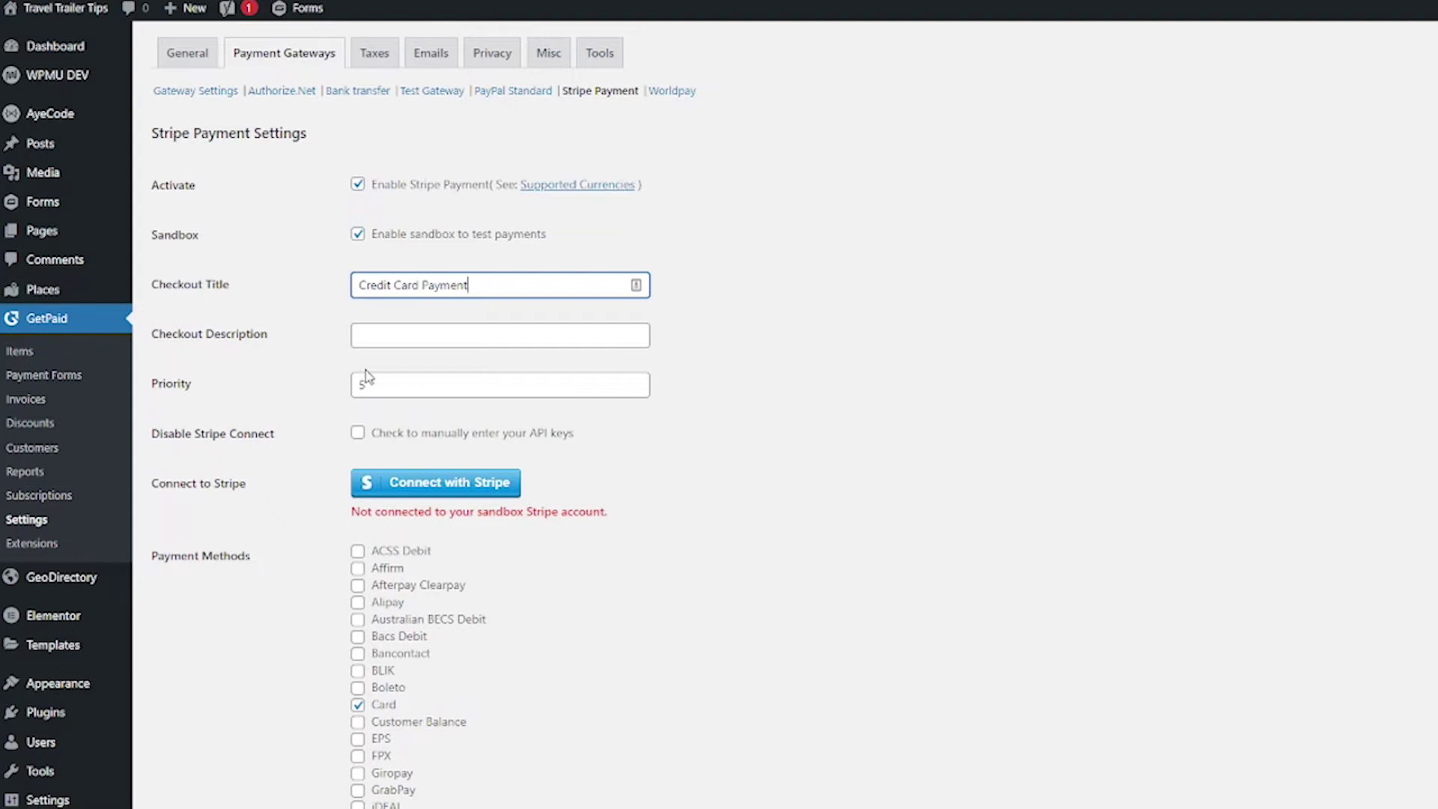
key(Tab)
key(Tab)
text(1)
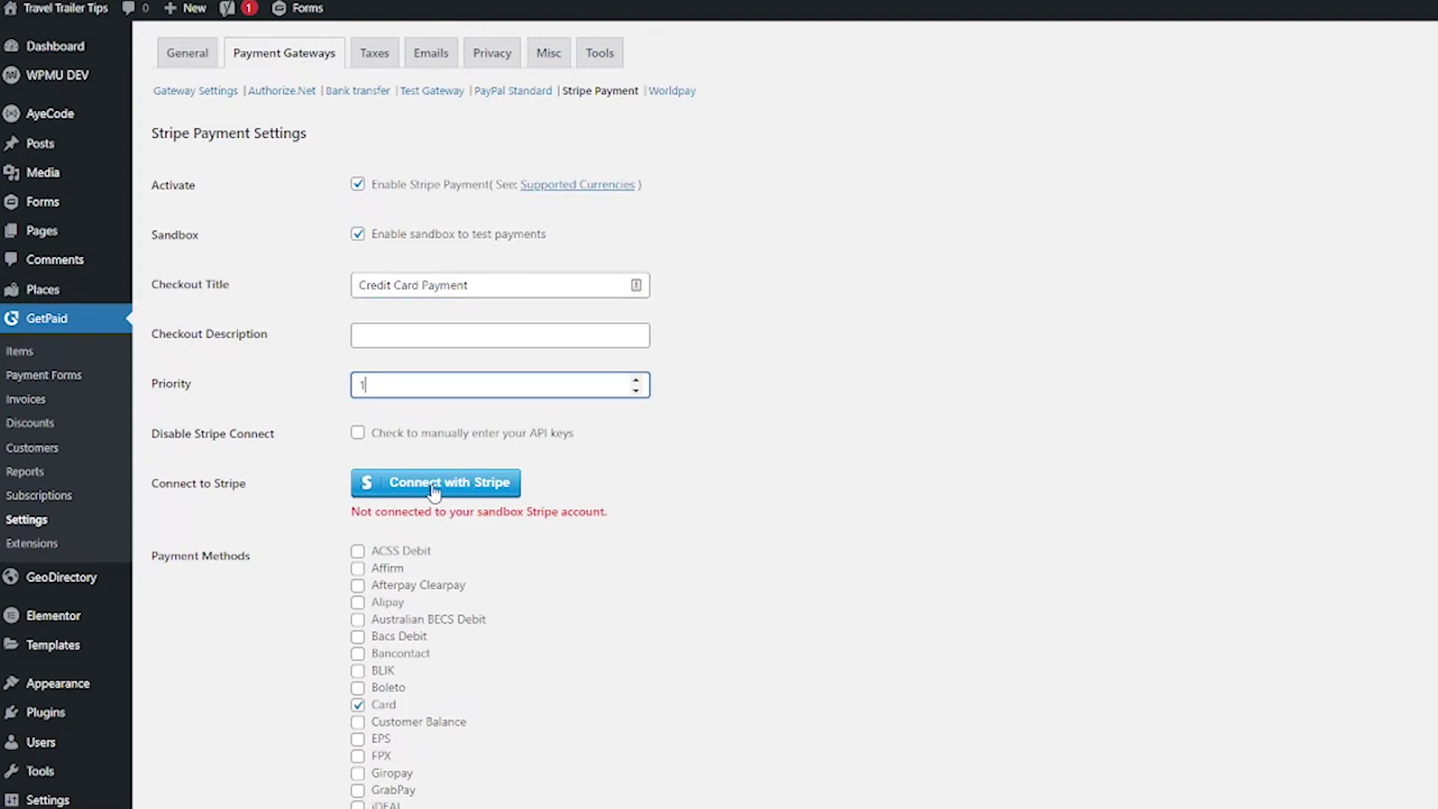
Connect GetPaid to the Ventus Design Studio Stripe account in test mode, logging in again with the account password when asked.
click(666, 500)
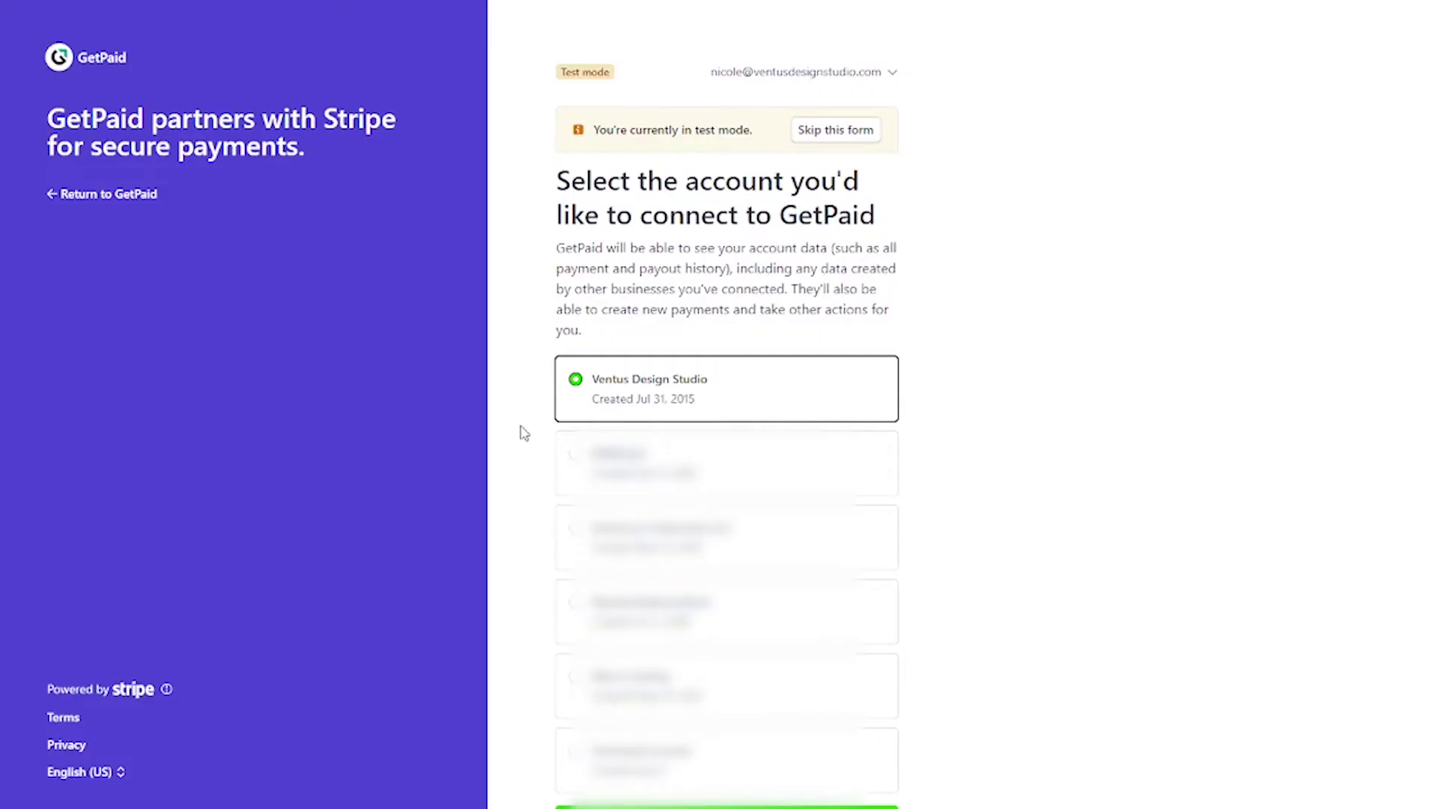
scroll(524, 433, down, 2)
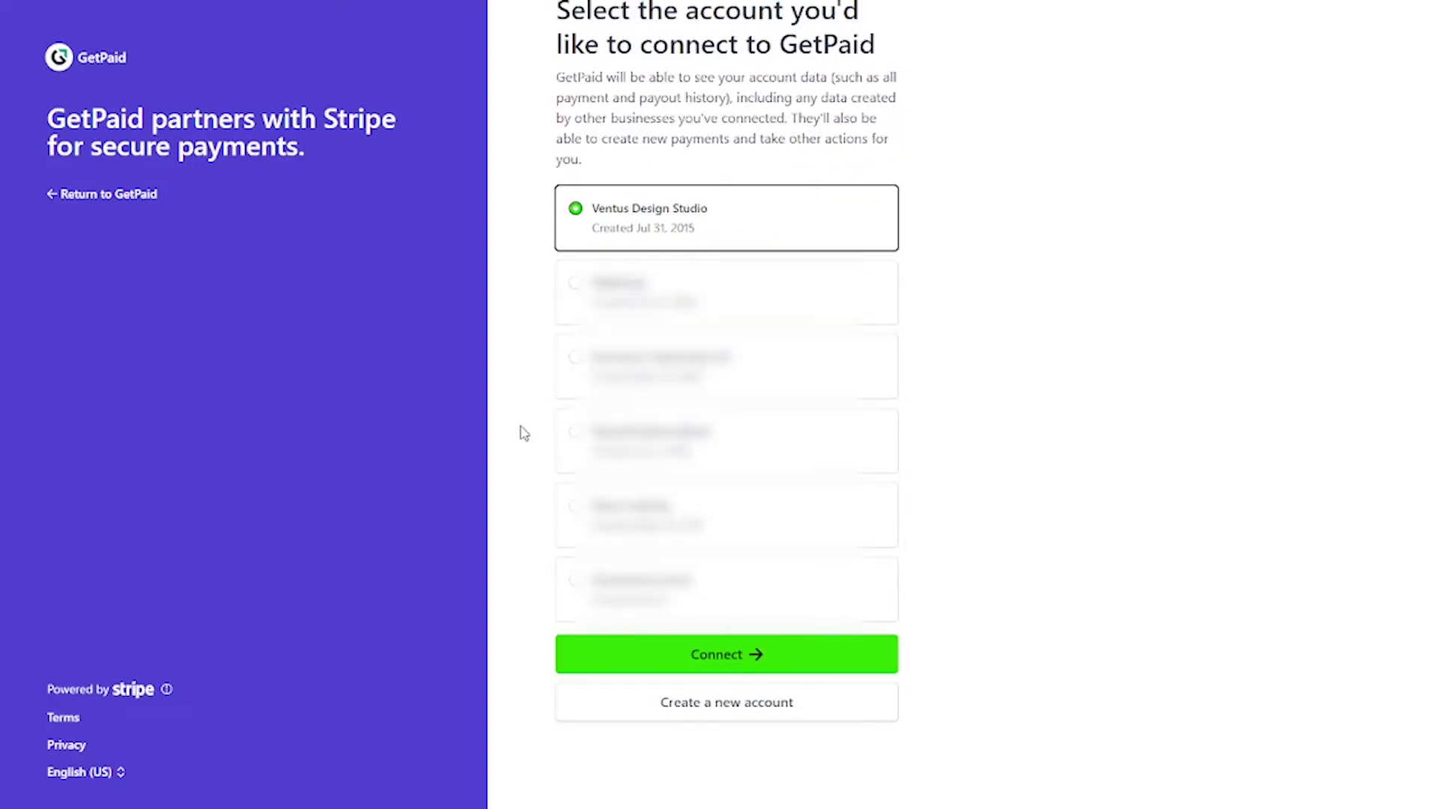
click(842, 655)
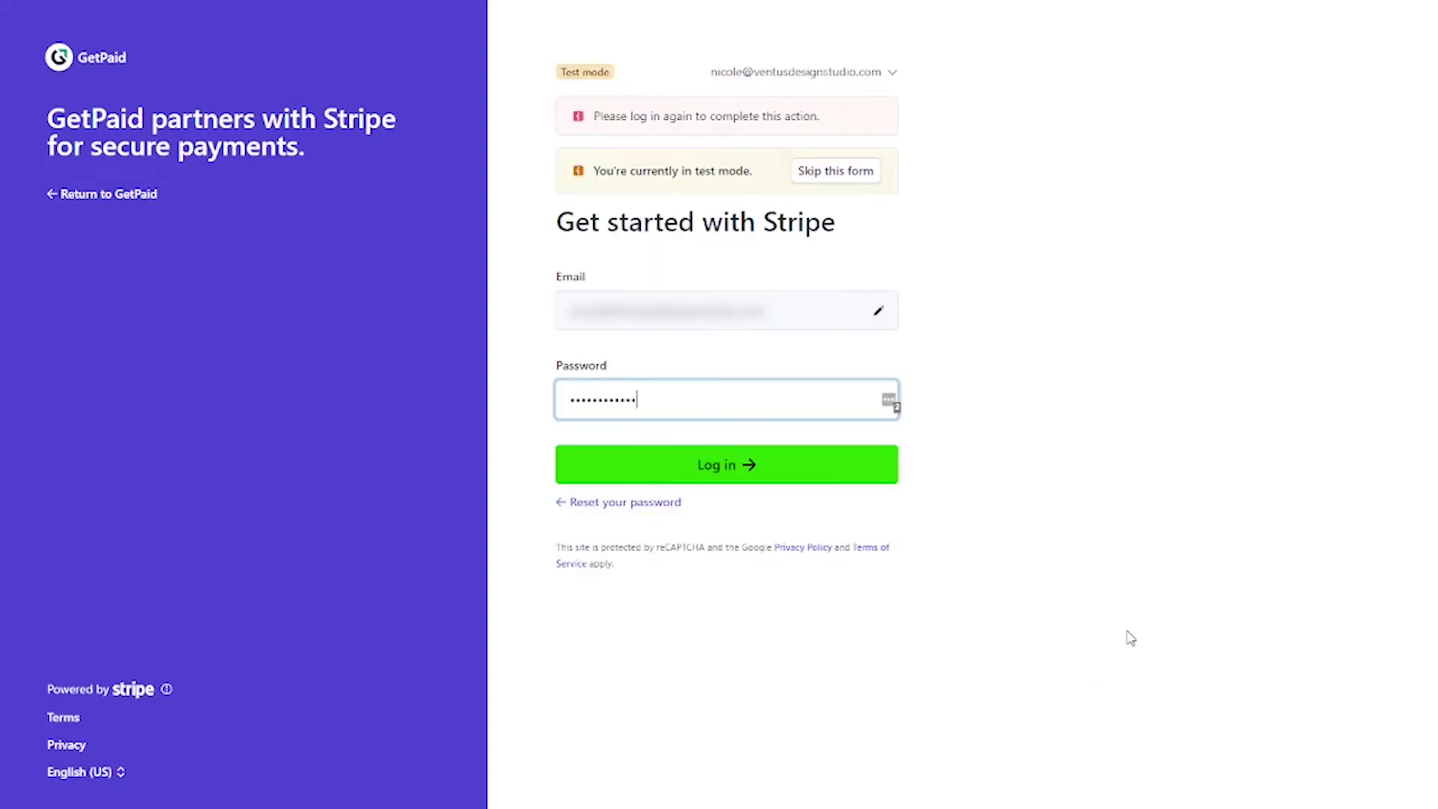
click(764, 472)
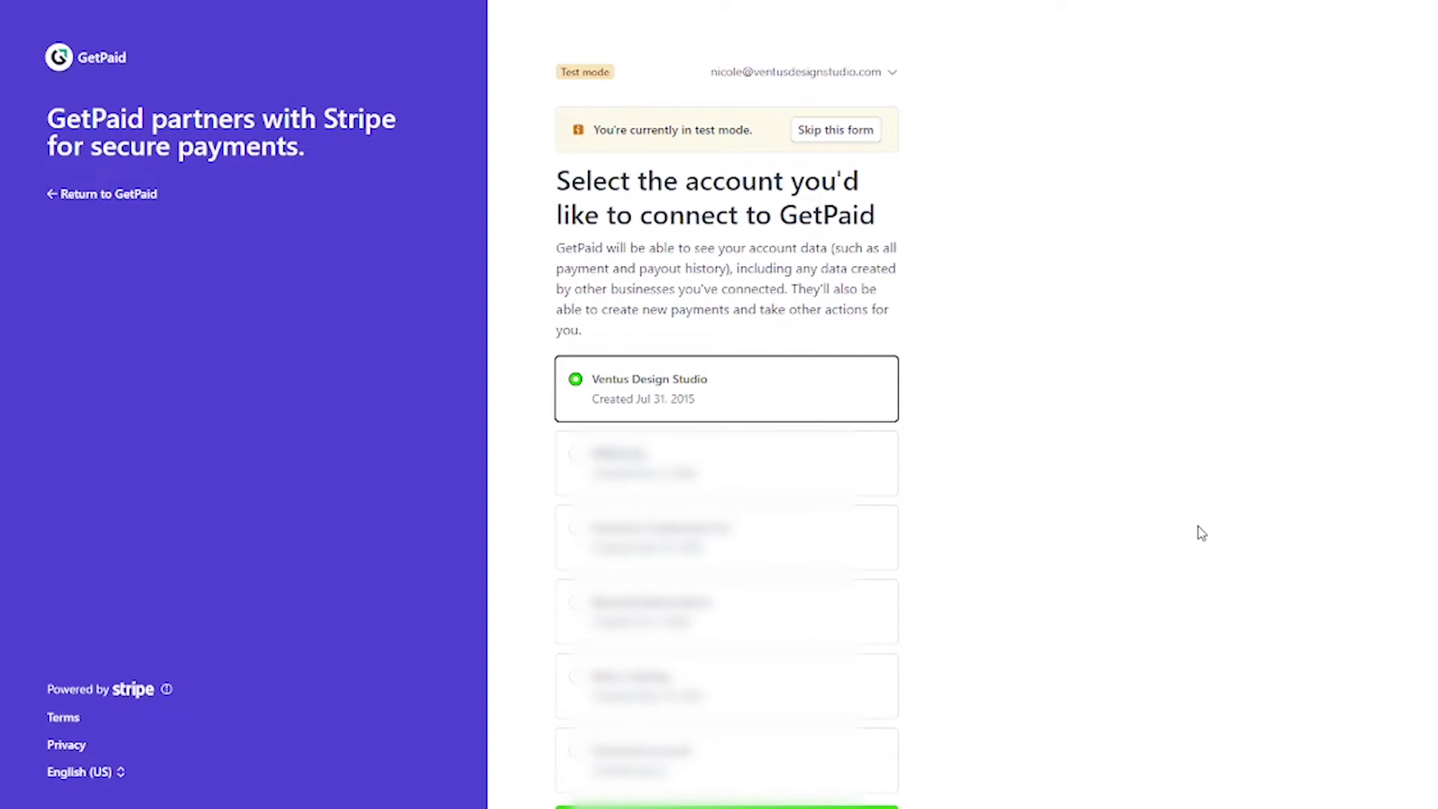
scroll(1202, 534, down, 3)
click(877, 612)
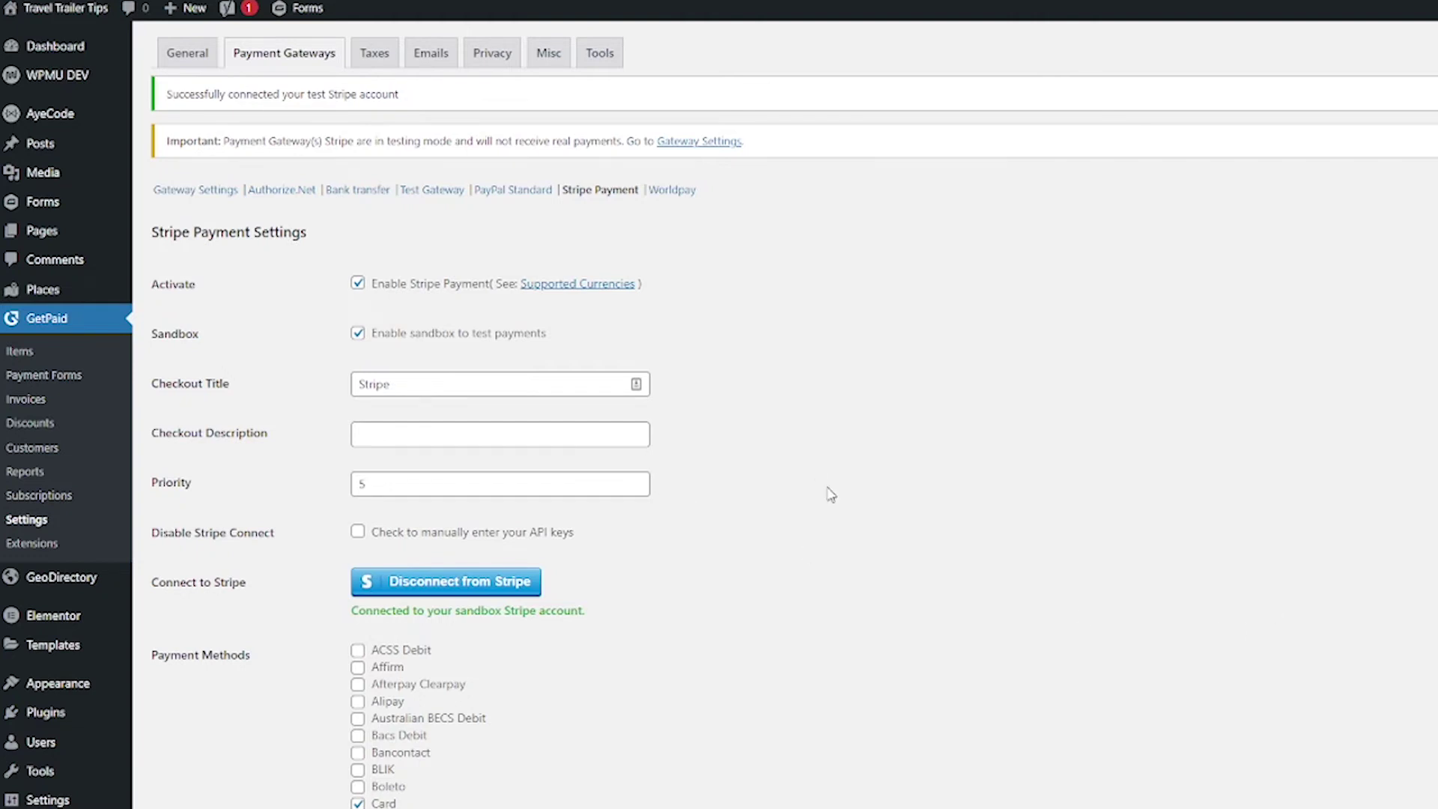
Set the Stripe gateway's checkout title to "Credit Card Payment" and its priority to 1 again.
click(498, 385)
key(ctrl+a)
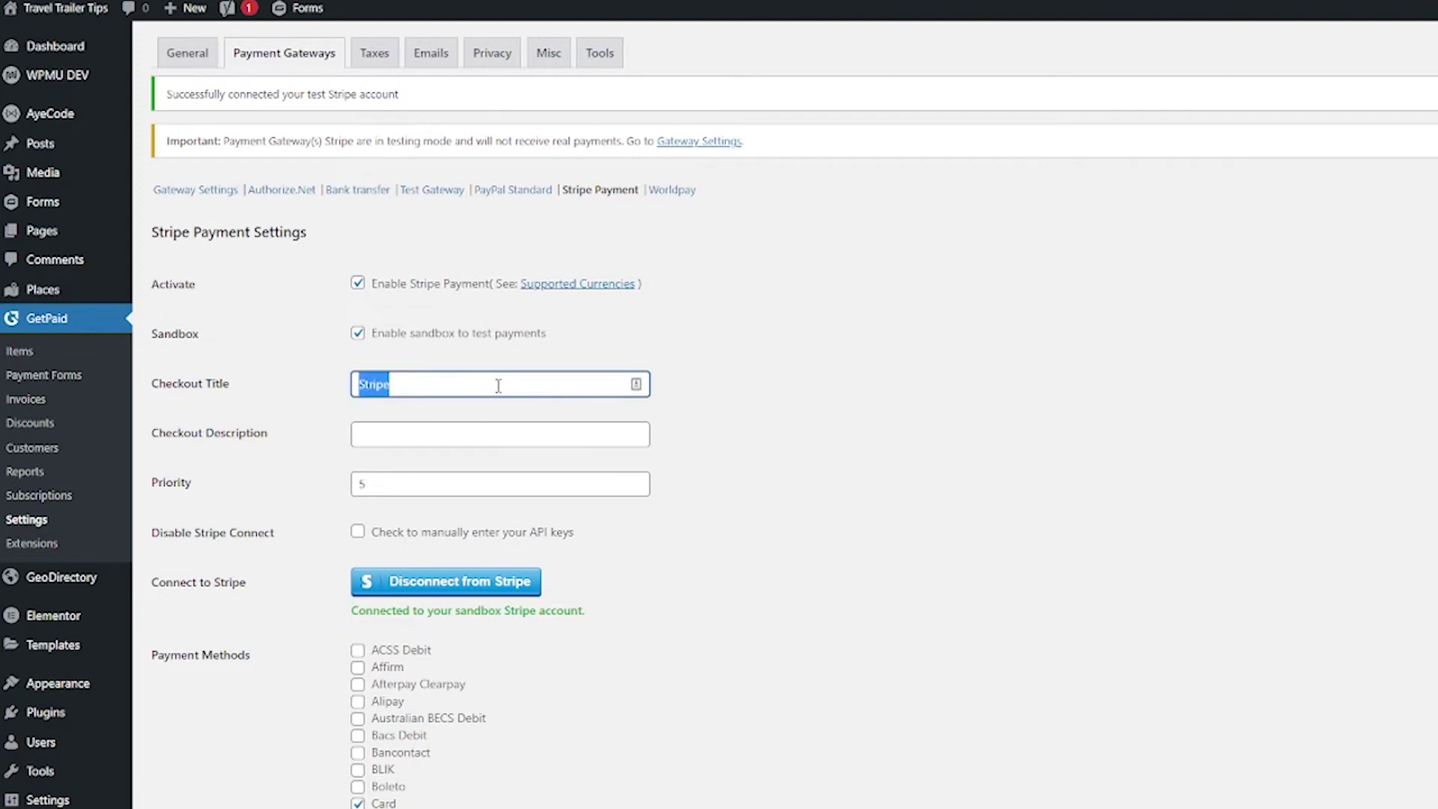
text(Credit Card Payment)
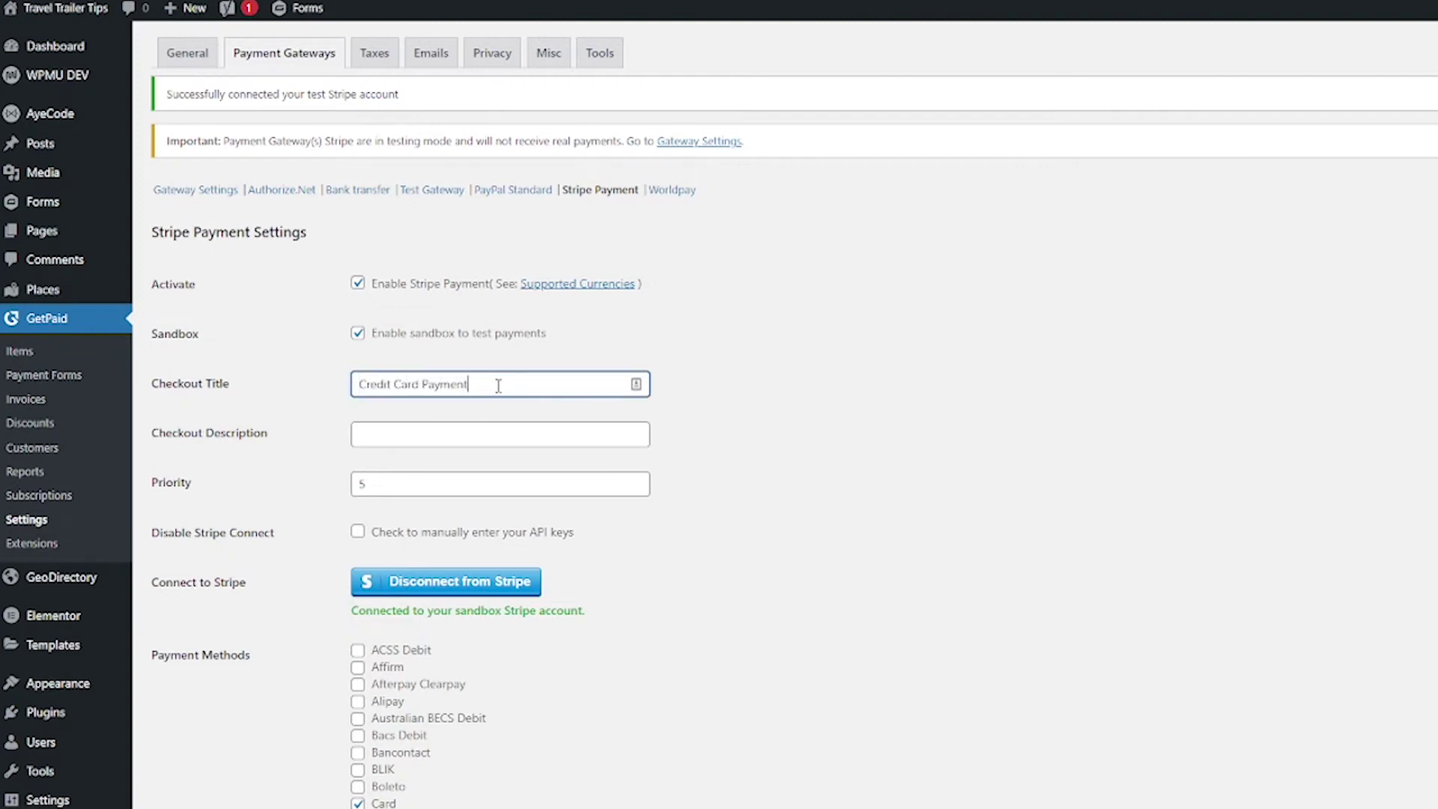
drag(377, 484, 273, 480)
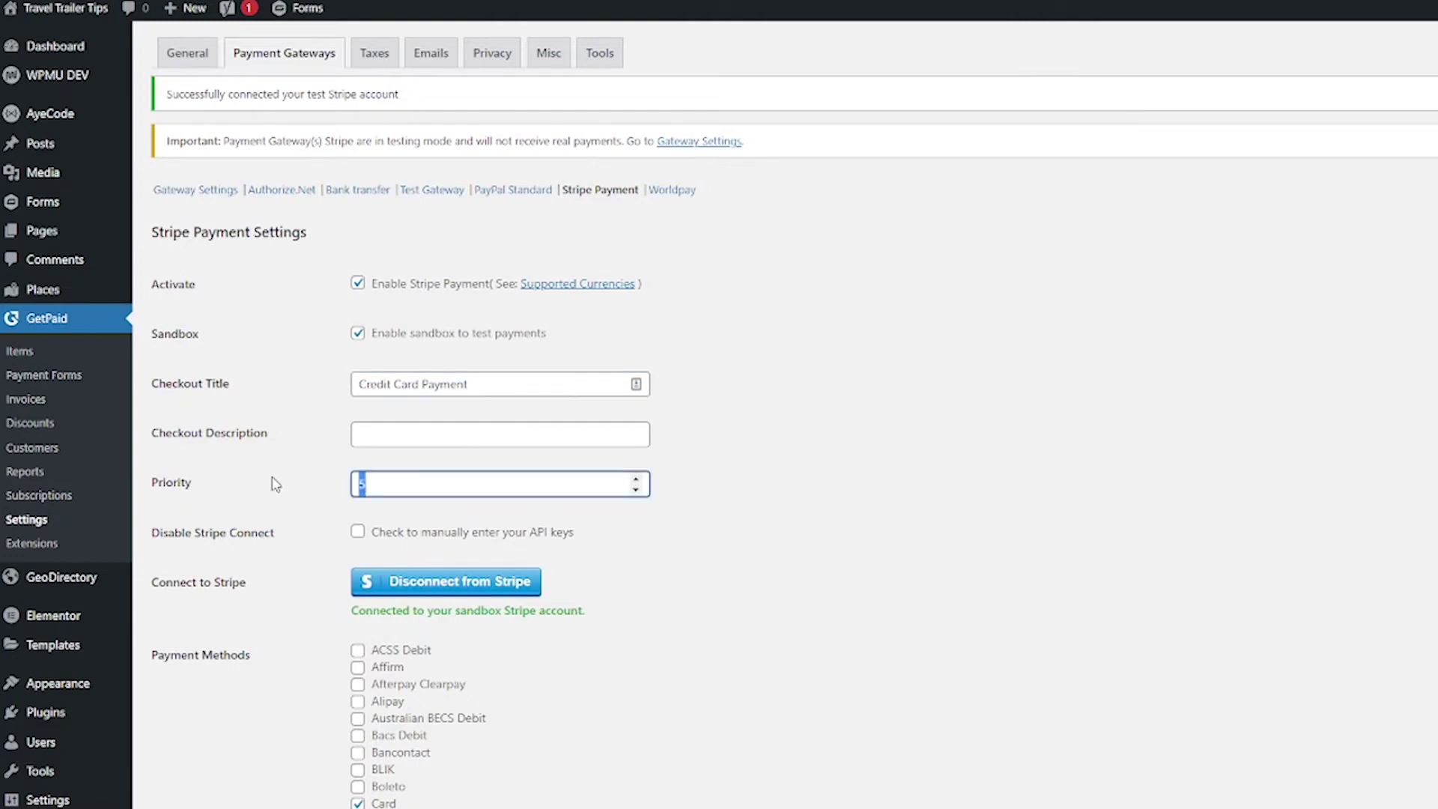
text(1)
Copy the Stripe Webhook URL from the Stripe payment settings.
scroll(884, 468, down, 1)
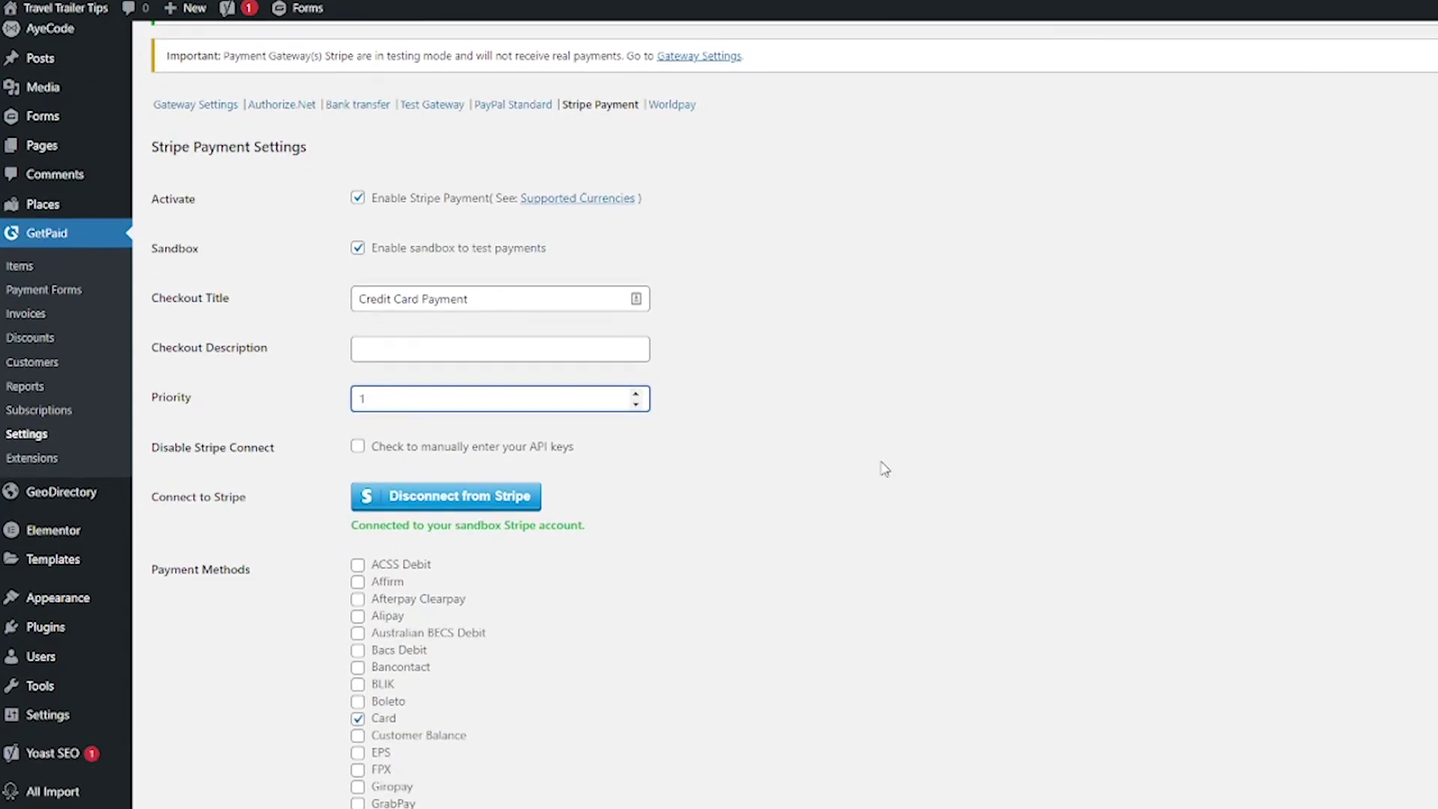
scroll(884, 469, down, 5)
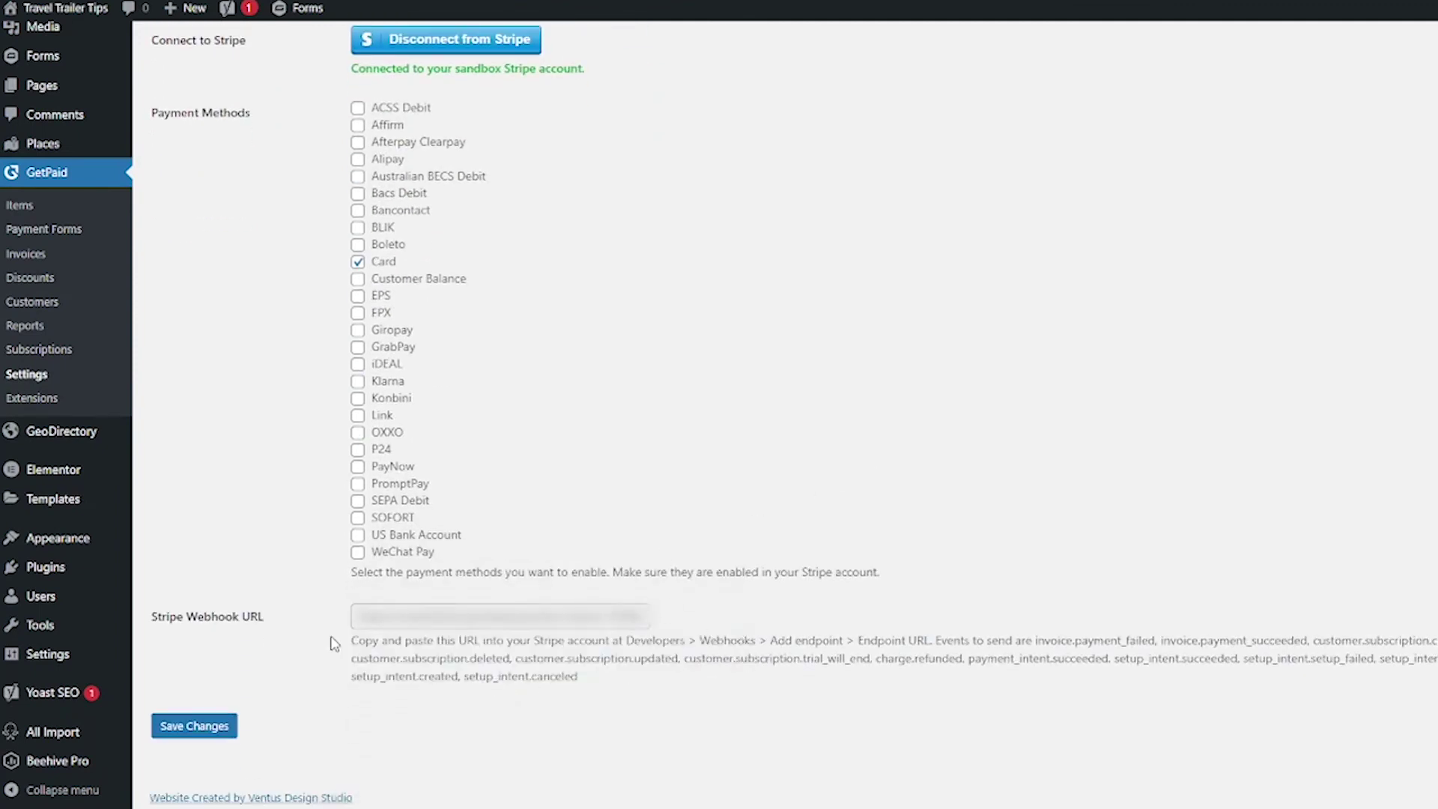
triple_click(373, 617)
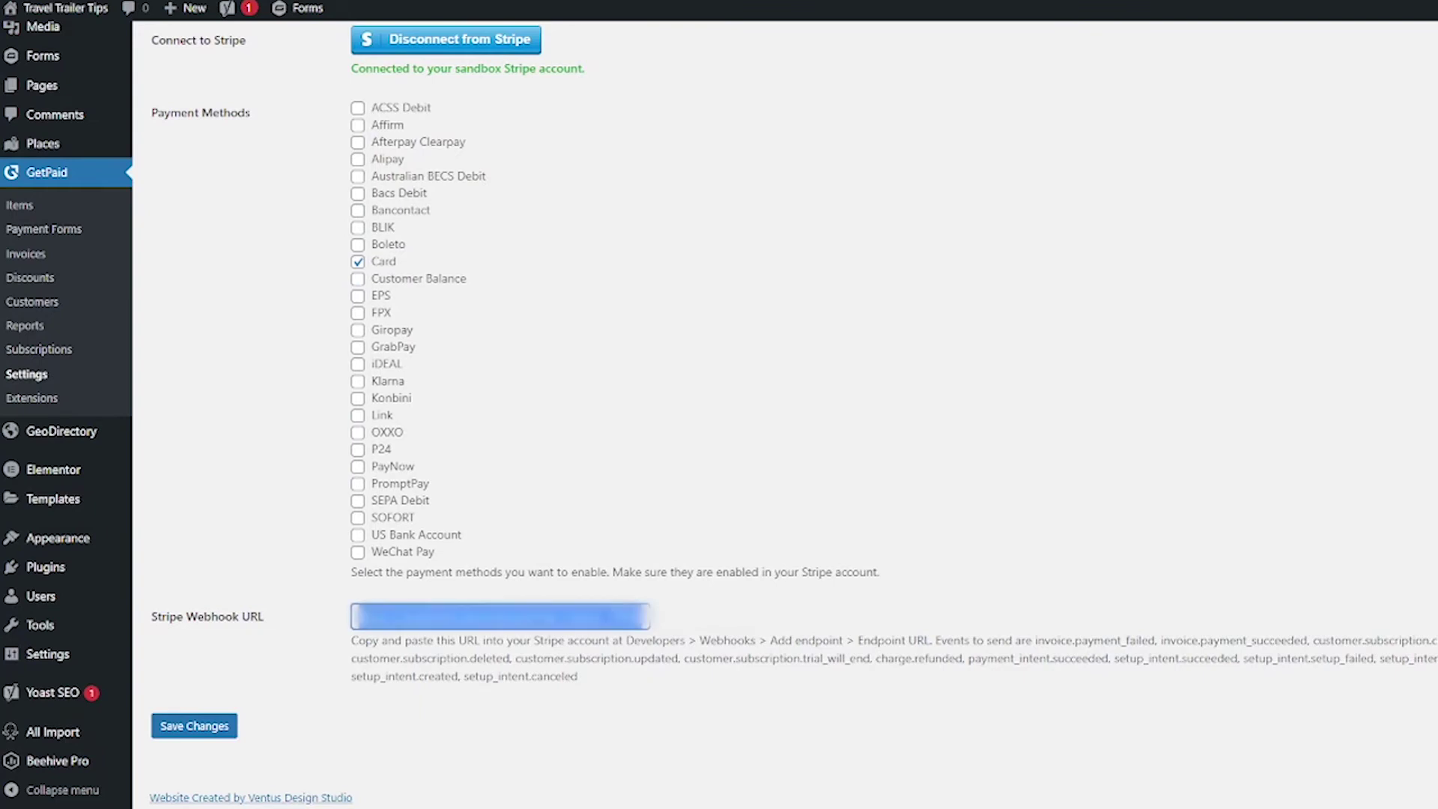
right_click(368, 626)
click(422, 421)
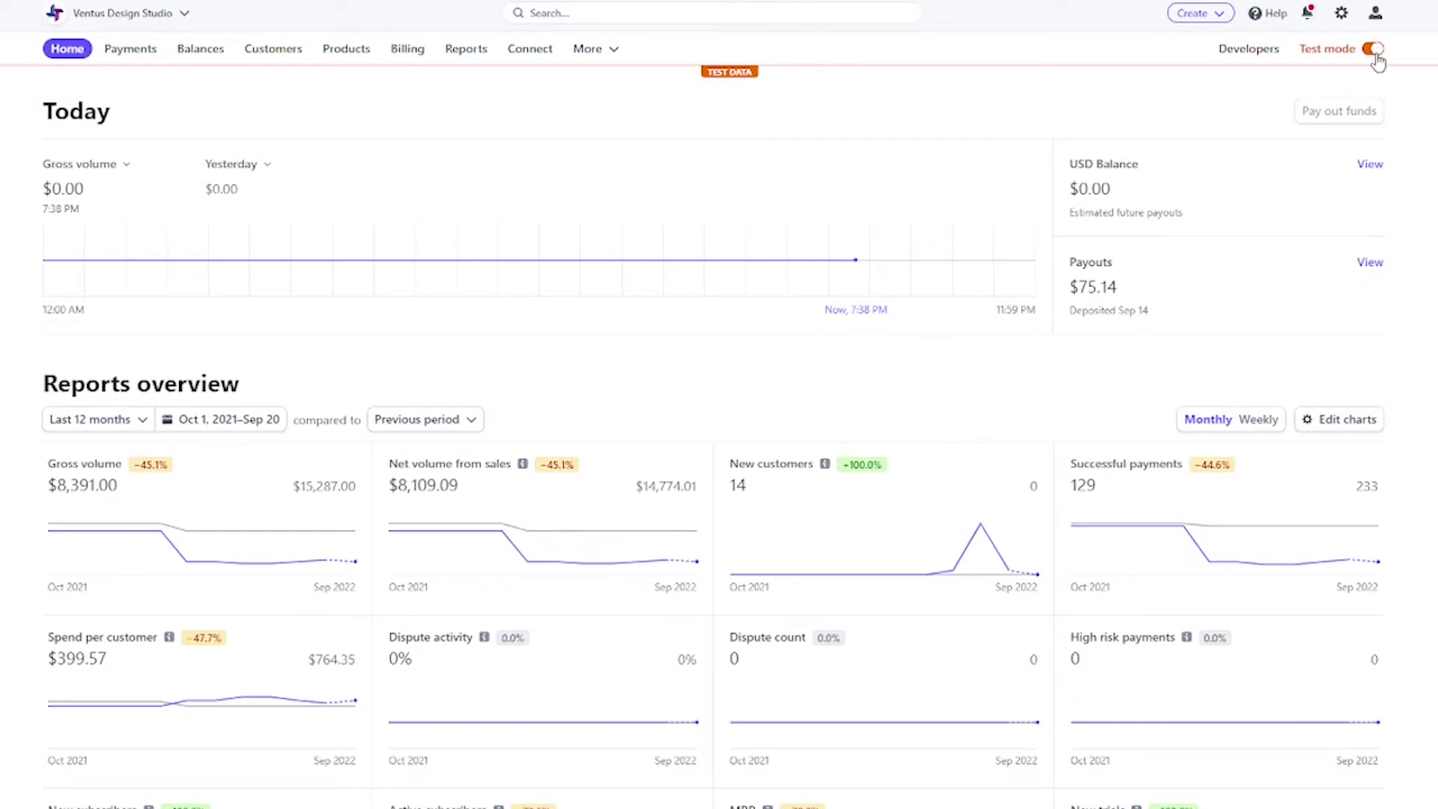
In the Stripe dashboard's test mode, start a new webhook endpoint and paste the copied webhook address as its endpoint URL.
click(1255, 53)
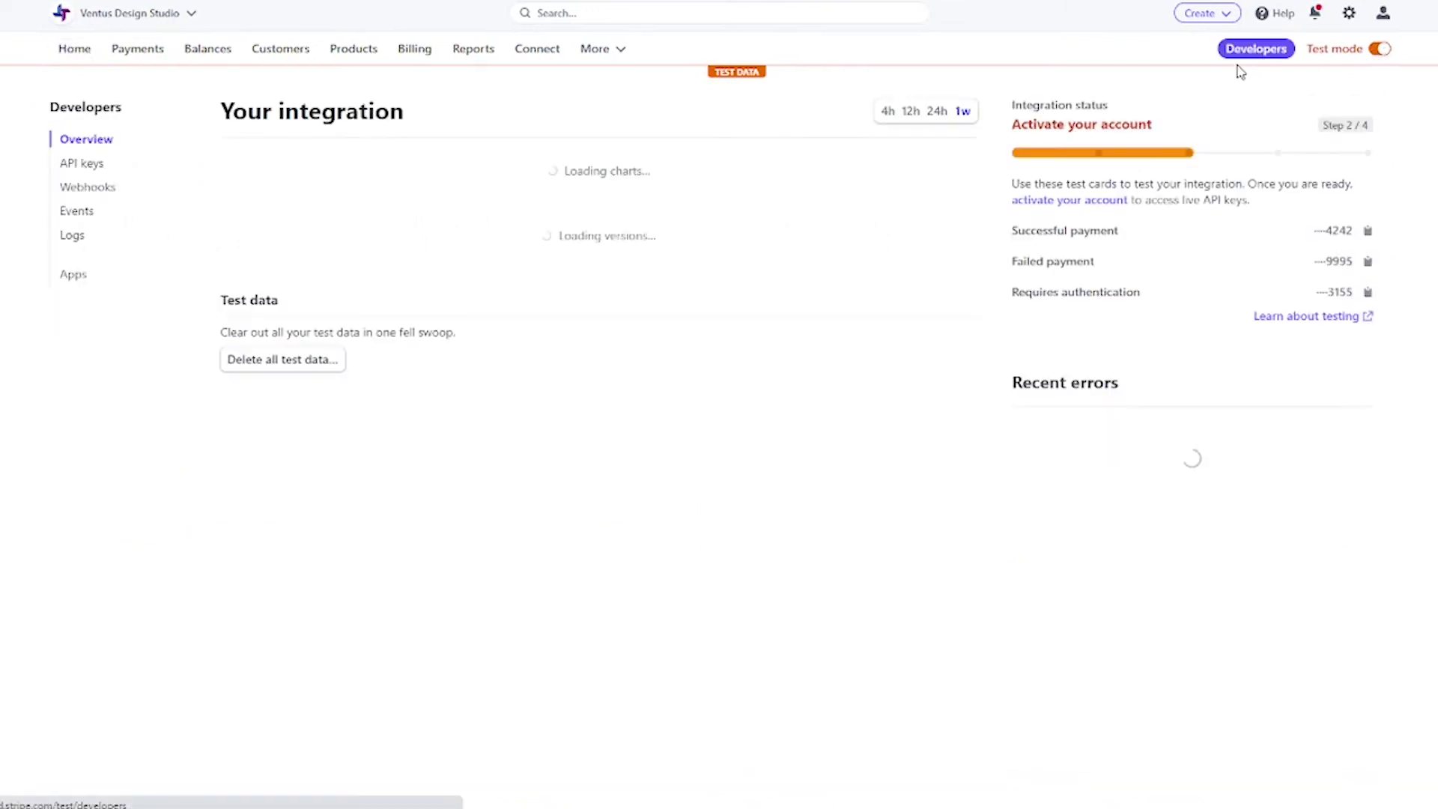
click(157, 189)
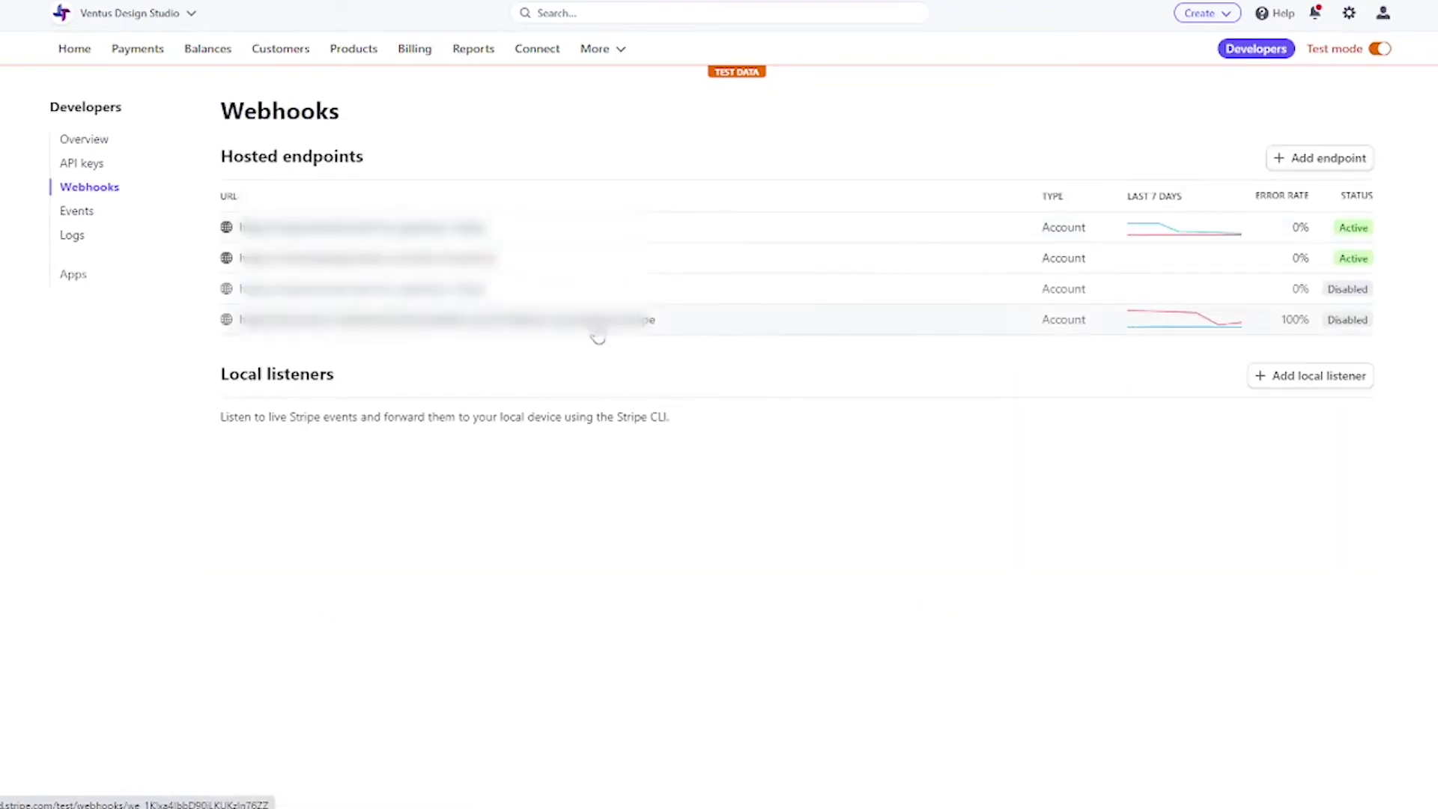
click(1313, 158)
click(143, 240)
key(ctrl+v)
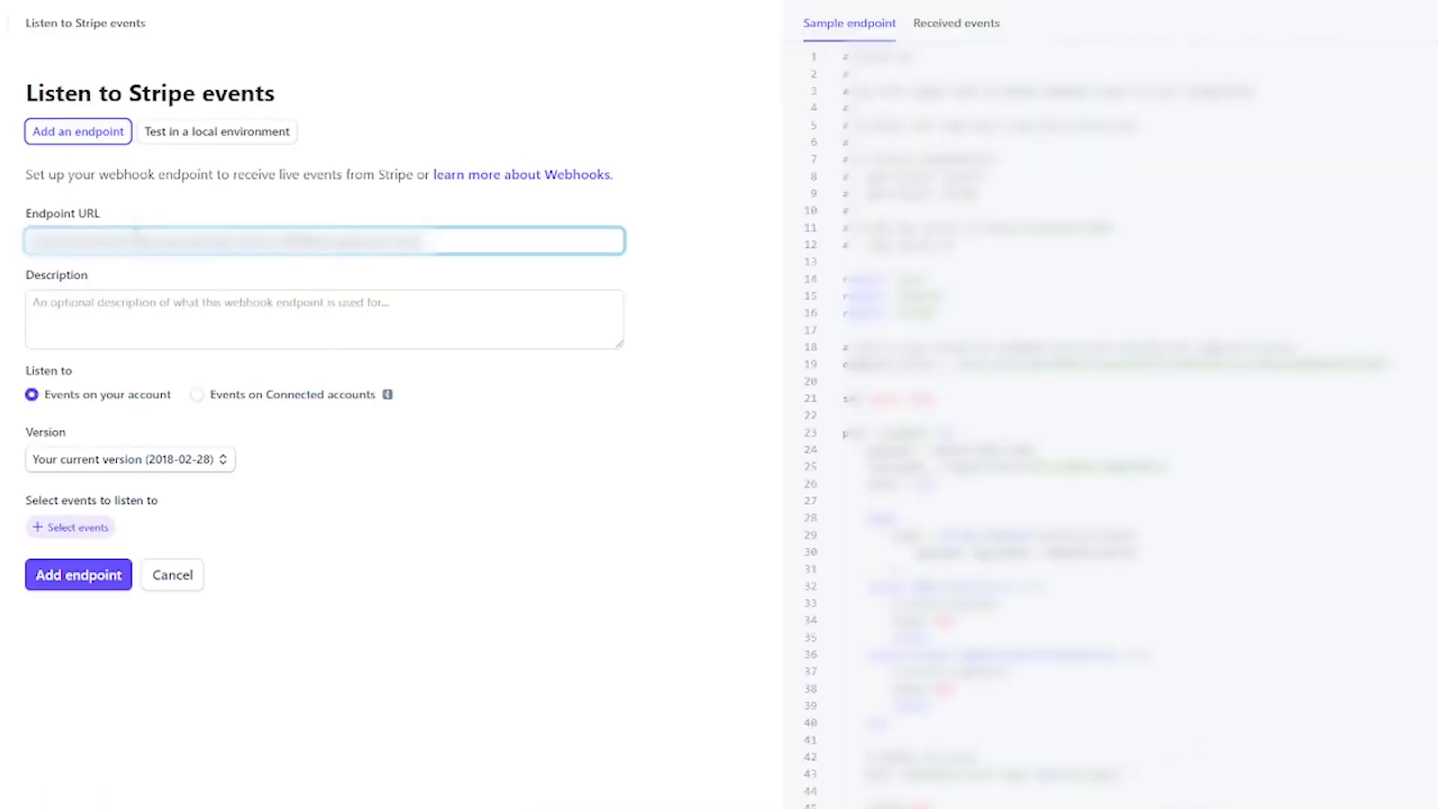
Select all events for the webhook to listen to and add the endpoint.
click(54, 533)
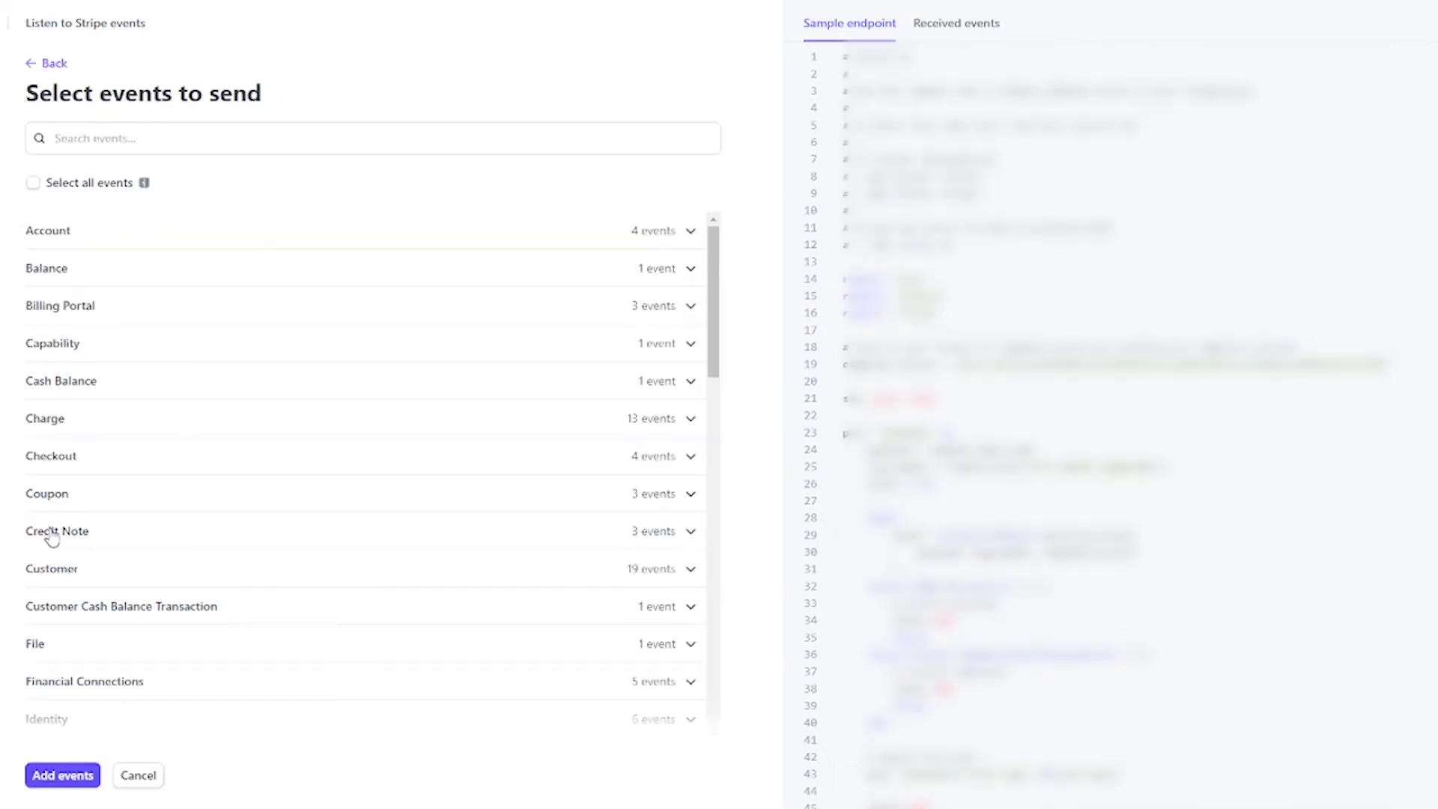
click(34, 184)
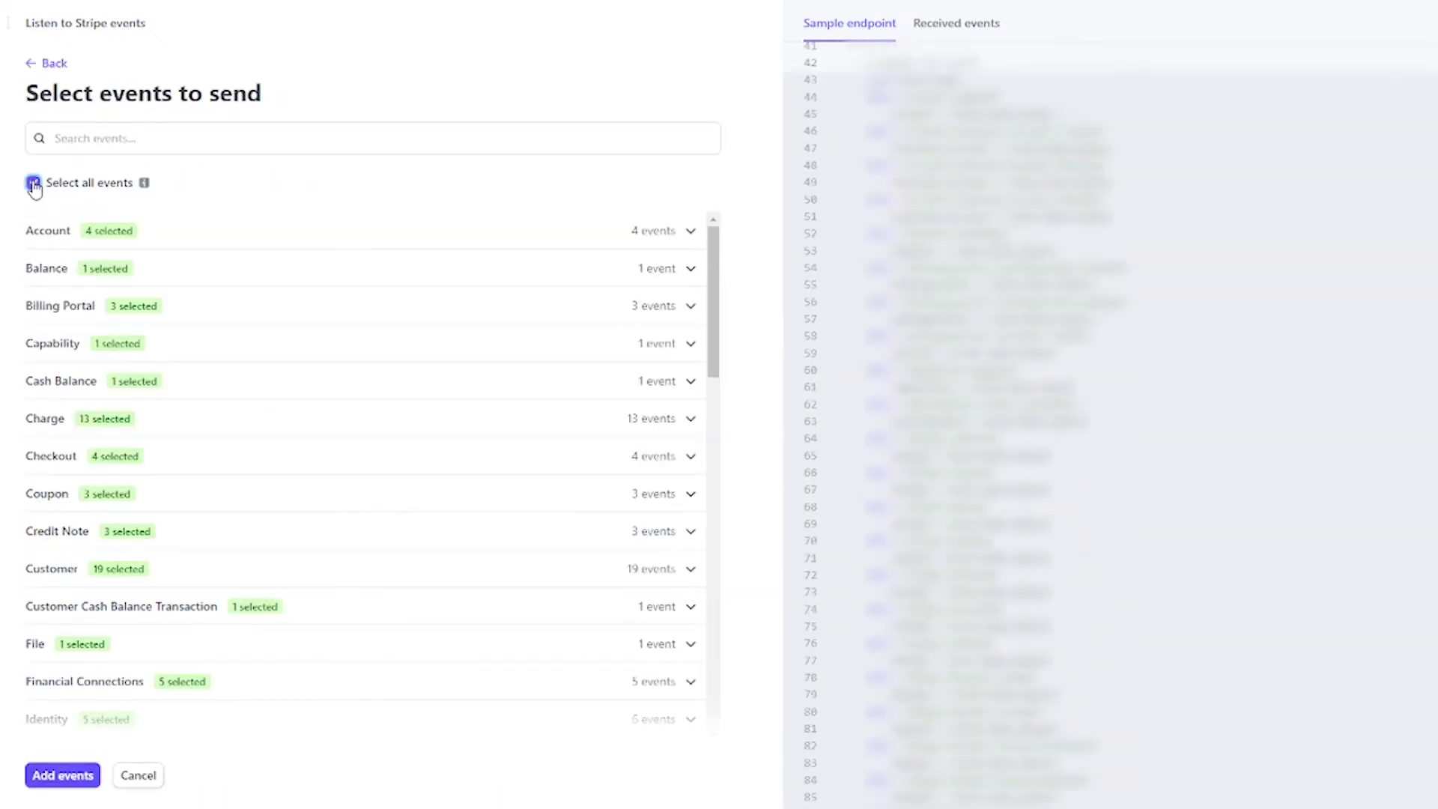
click(63, 776)
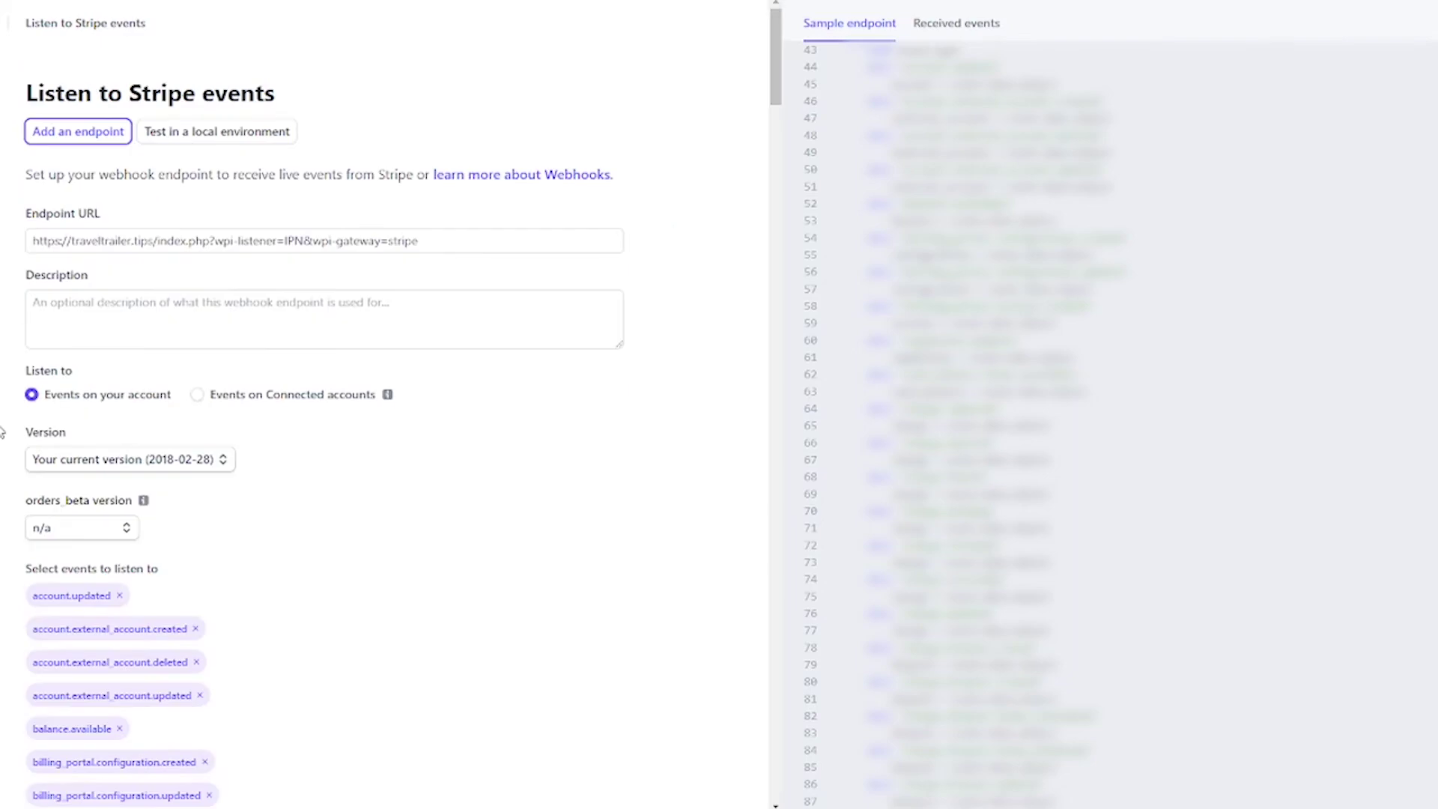
scroll(2, 432, down, 20)
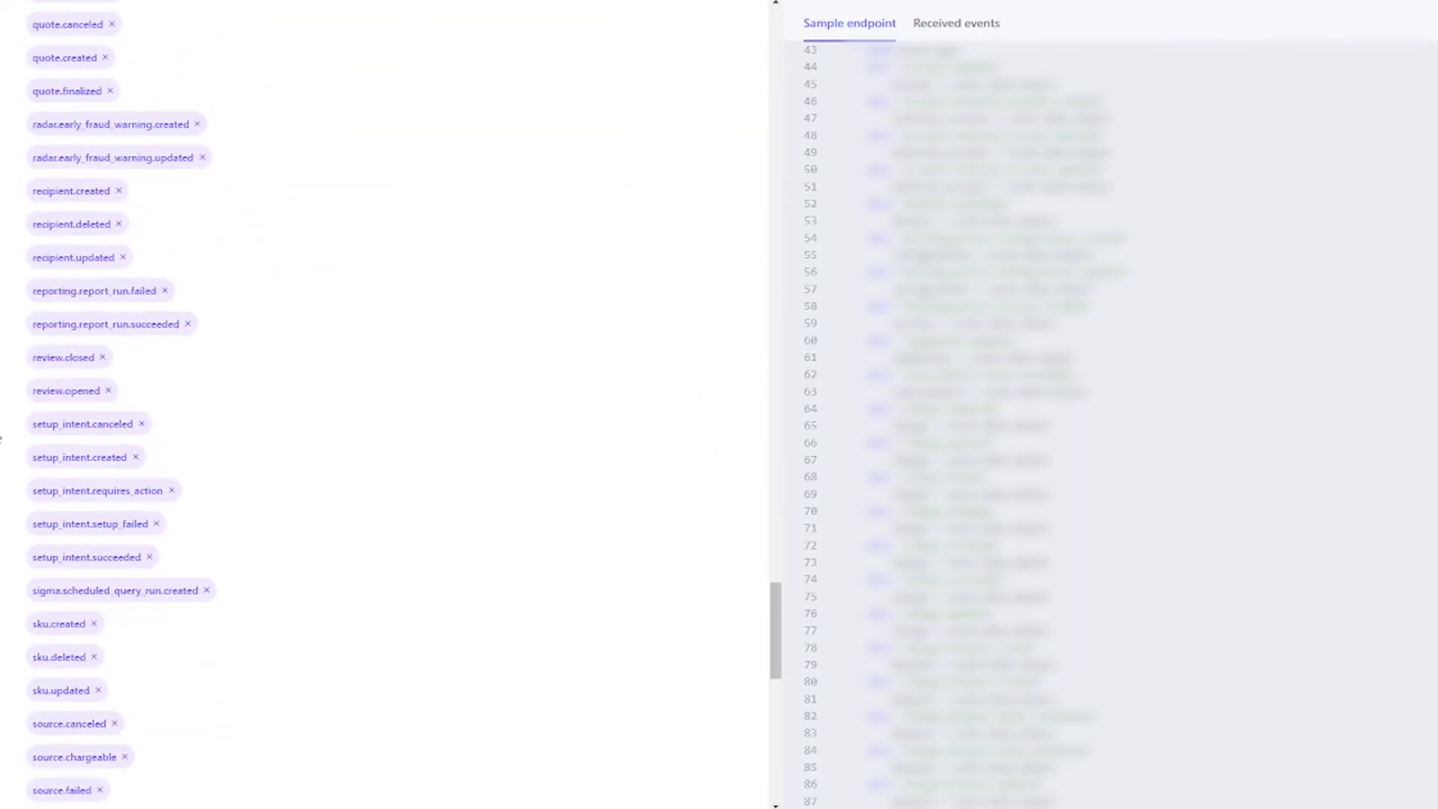
scroll(2, 440, down, 15)
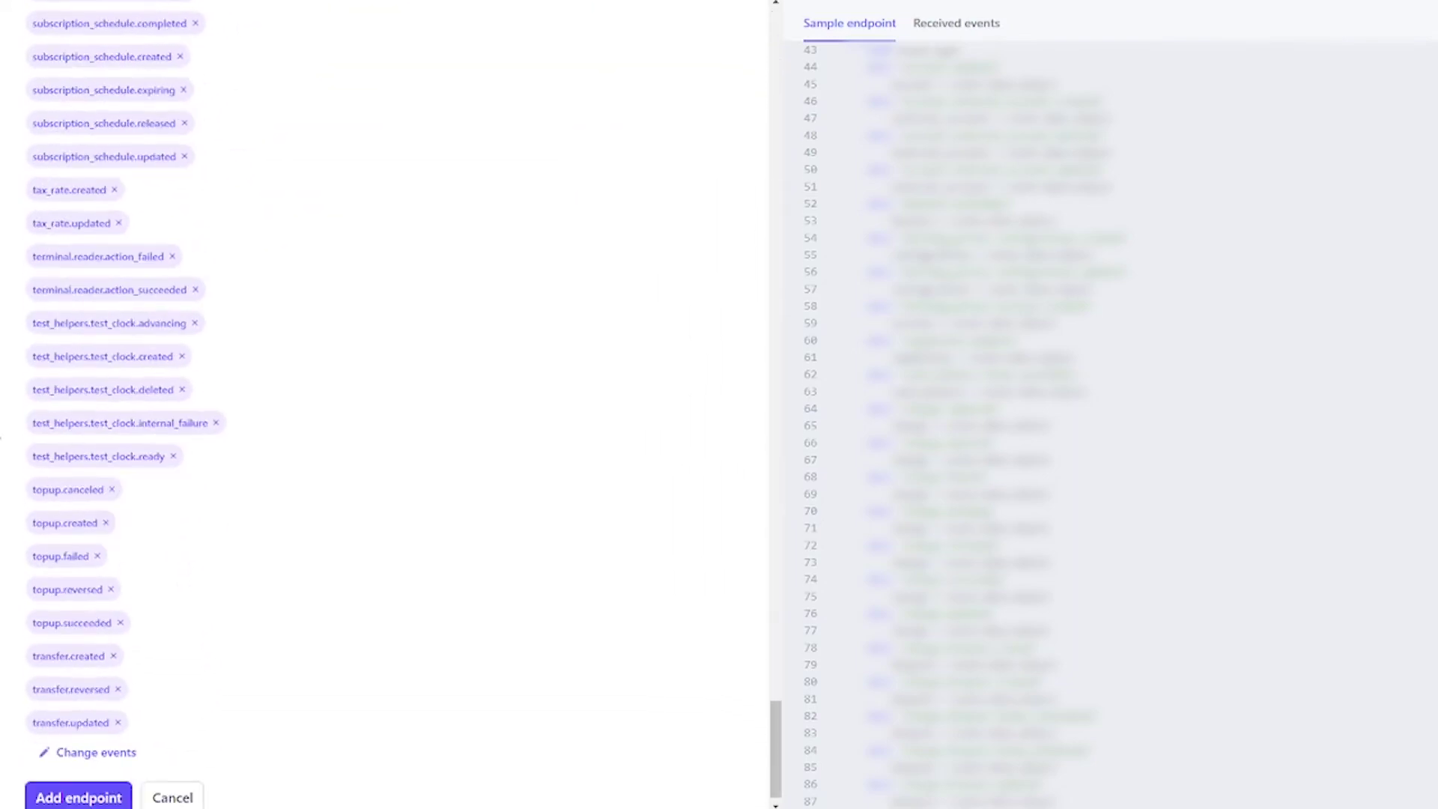
click(85, 788)
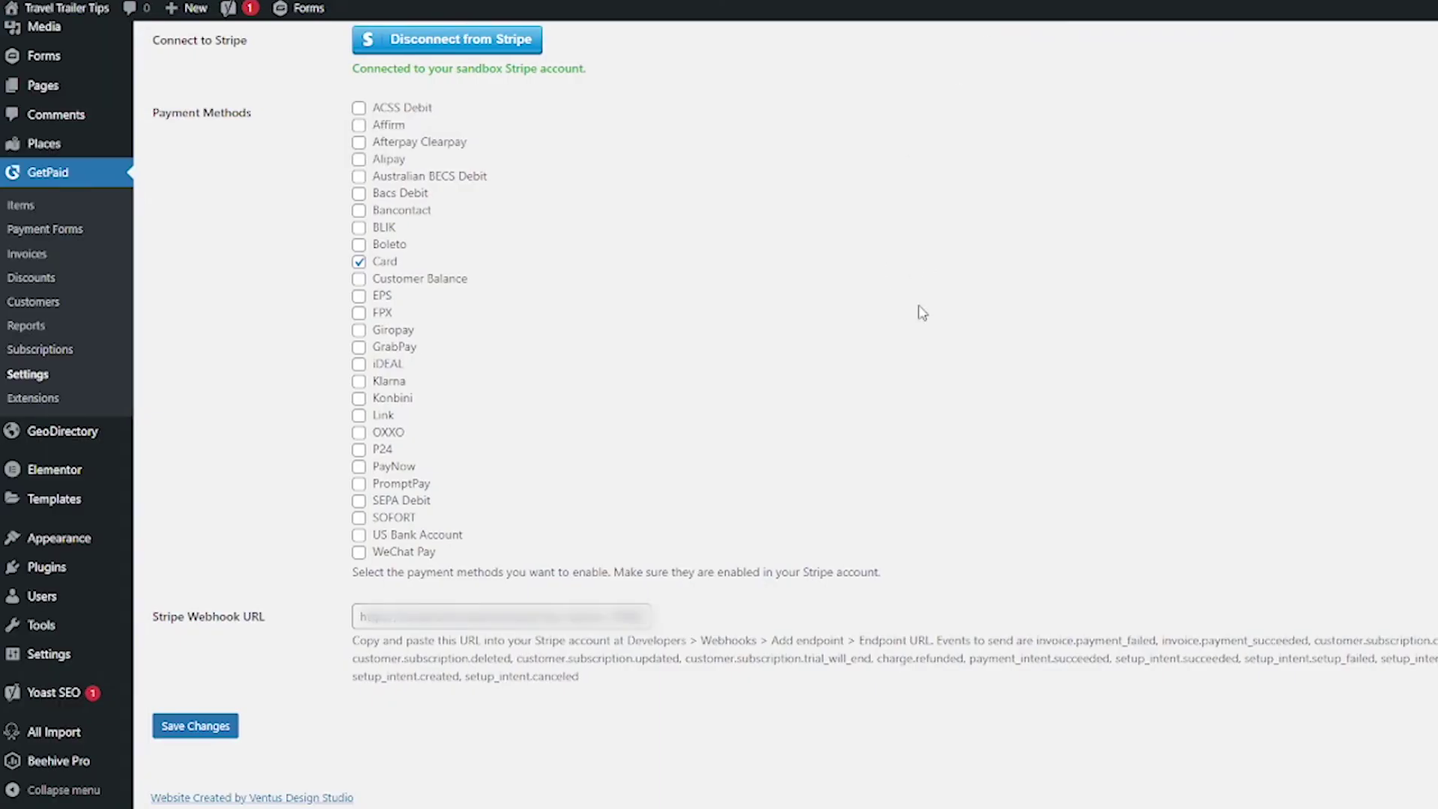
Save the Stripe payment settings in WordPress and view the published page named test.
click(223, 742)
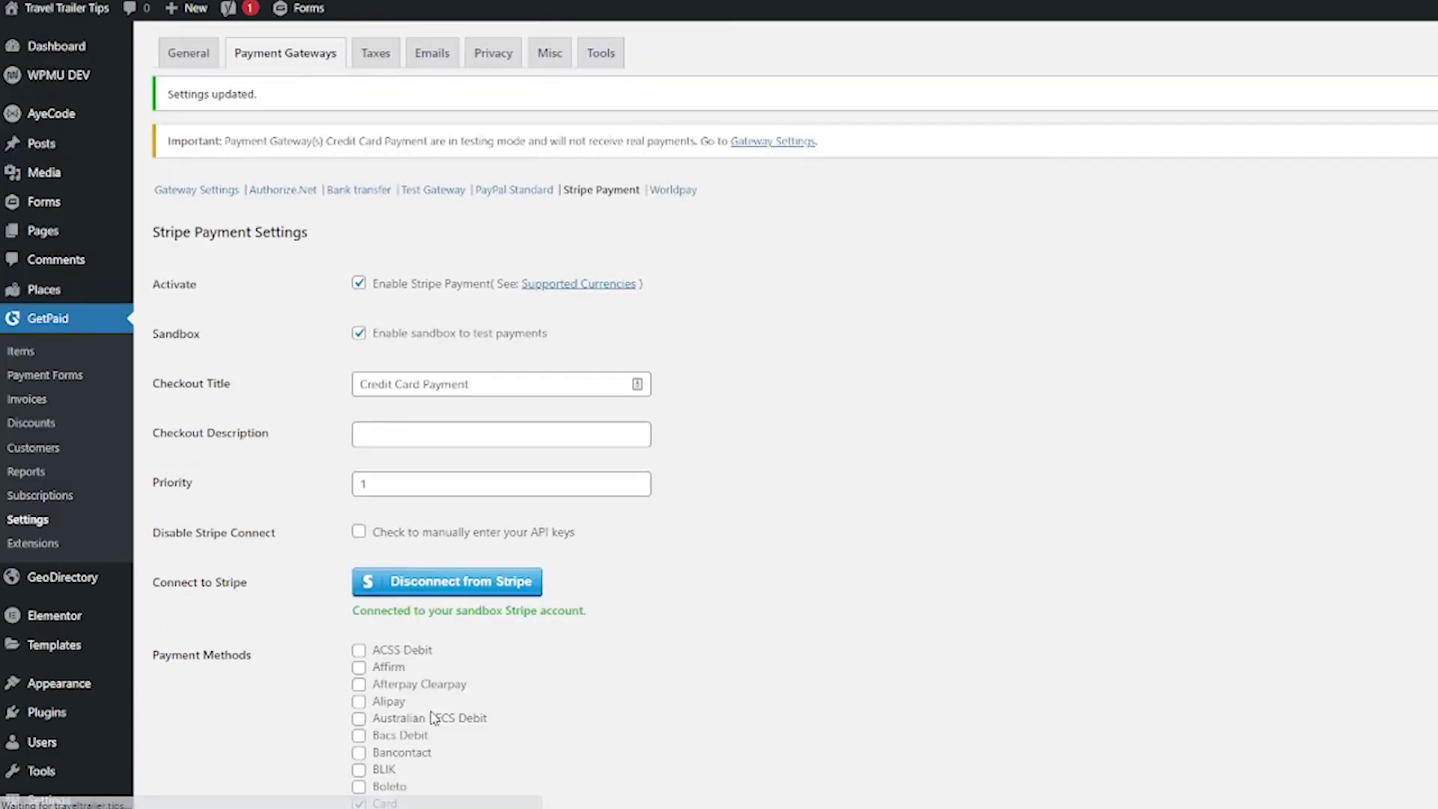
click(74, 228)
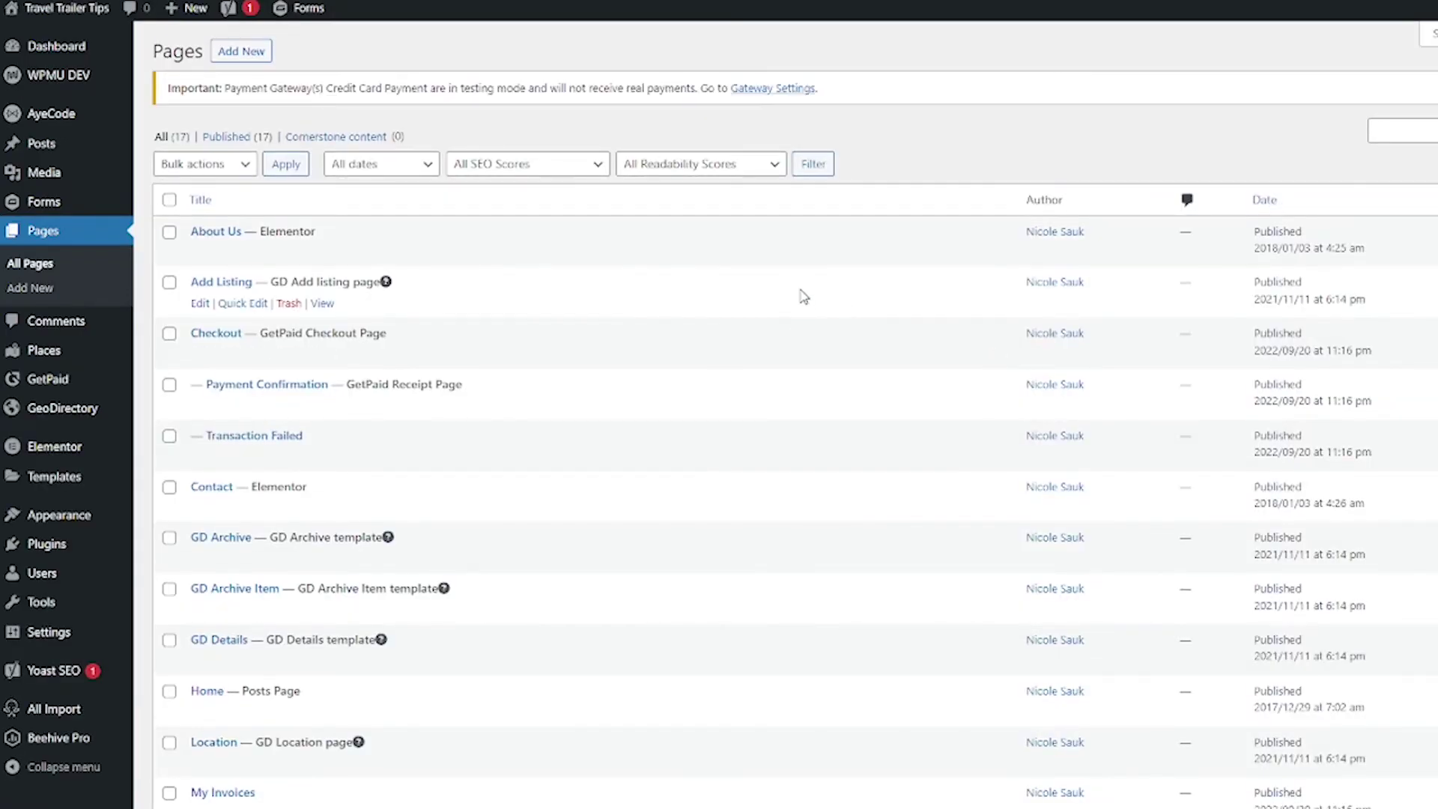
scroll(808, 296, down, 3)
scroll(808, 314, down, 2)
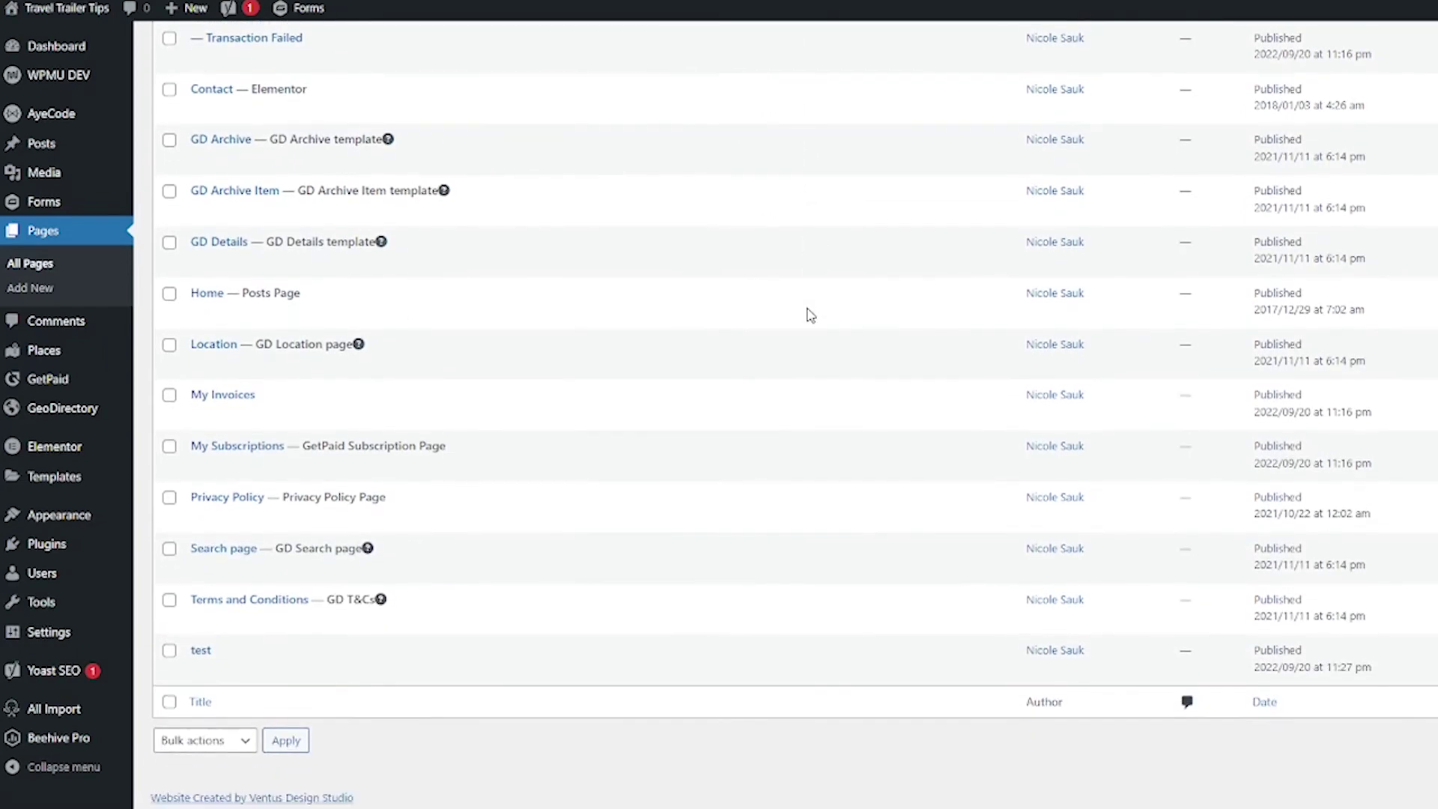
click(323, 671)
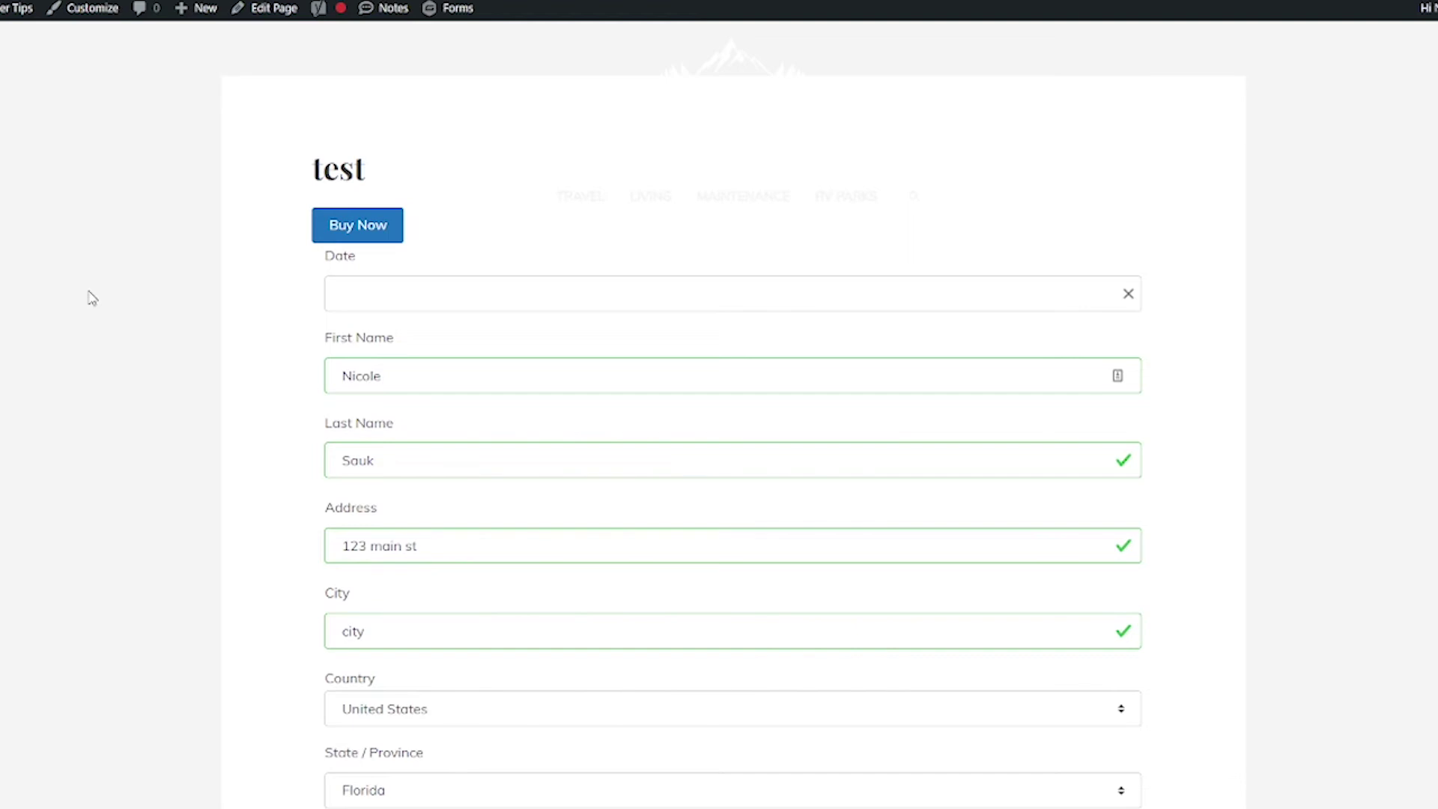
Set the date in the test page's checkout form to September 16, 2022.
click(498, 292)
click(487, 448)
click(183, 402)
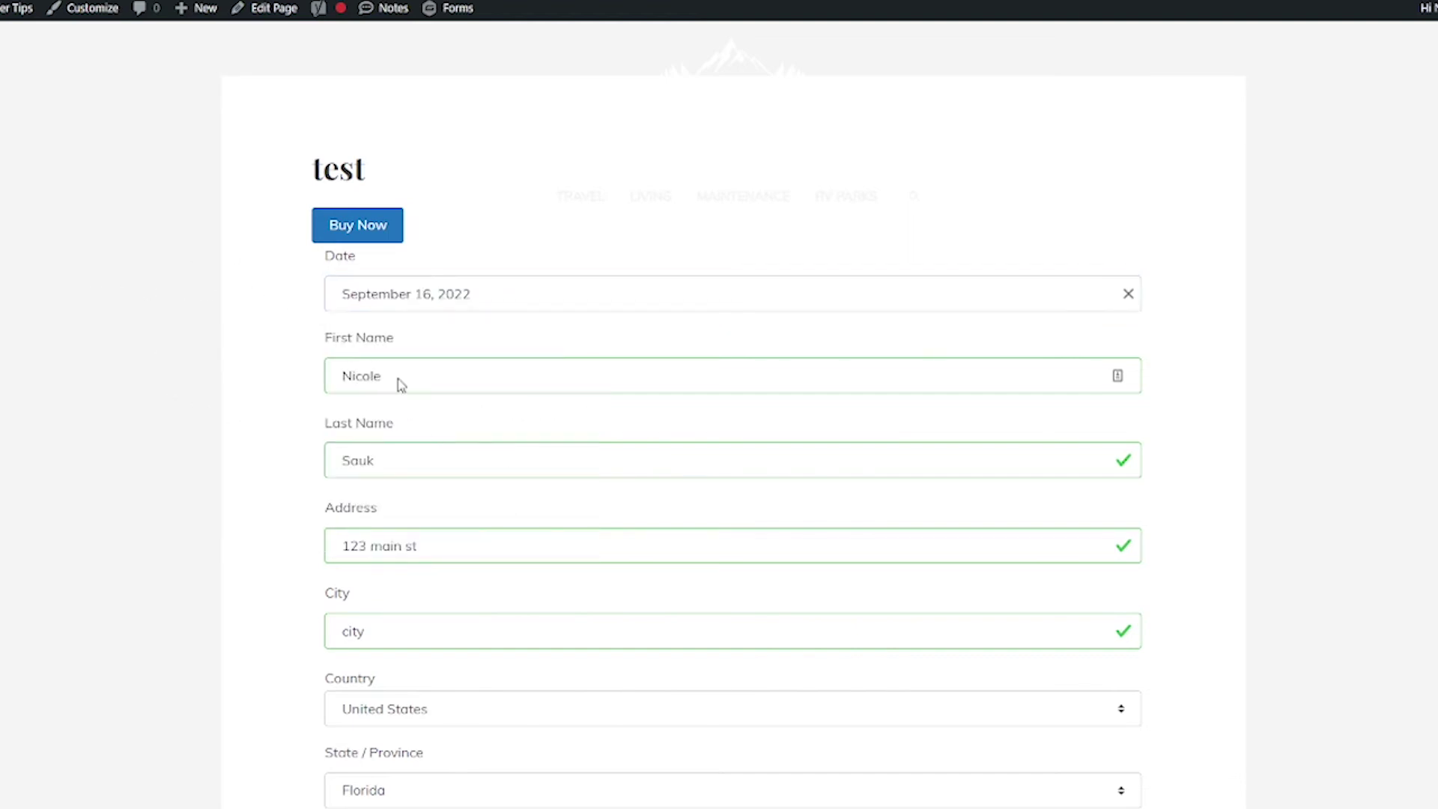
Examine the rest of the checkout form, including the billing fields, coupon code, order summary and available payment methods.
scroll(250, 305, down, 5)
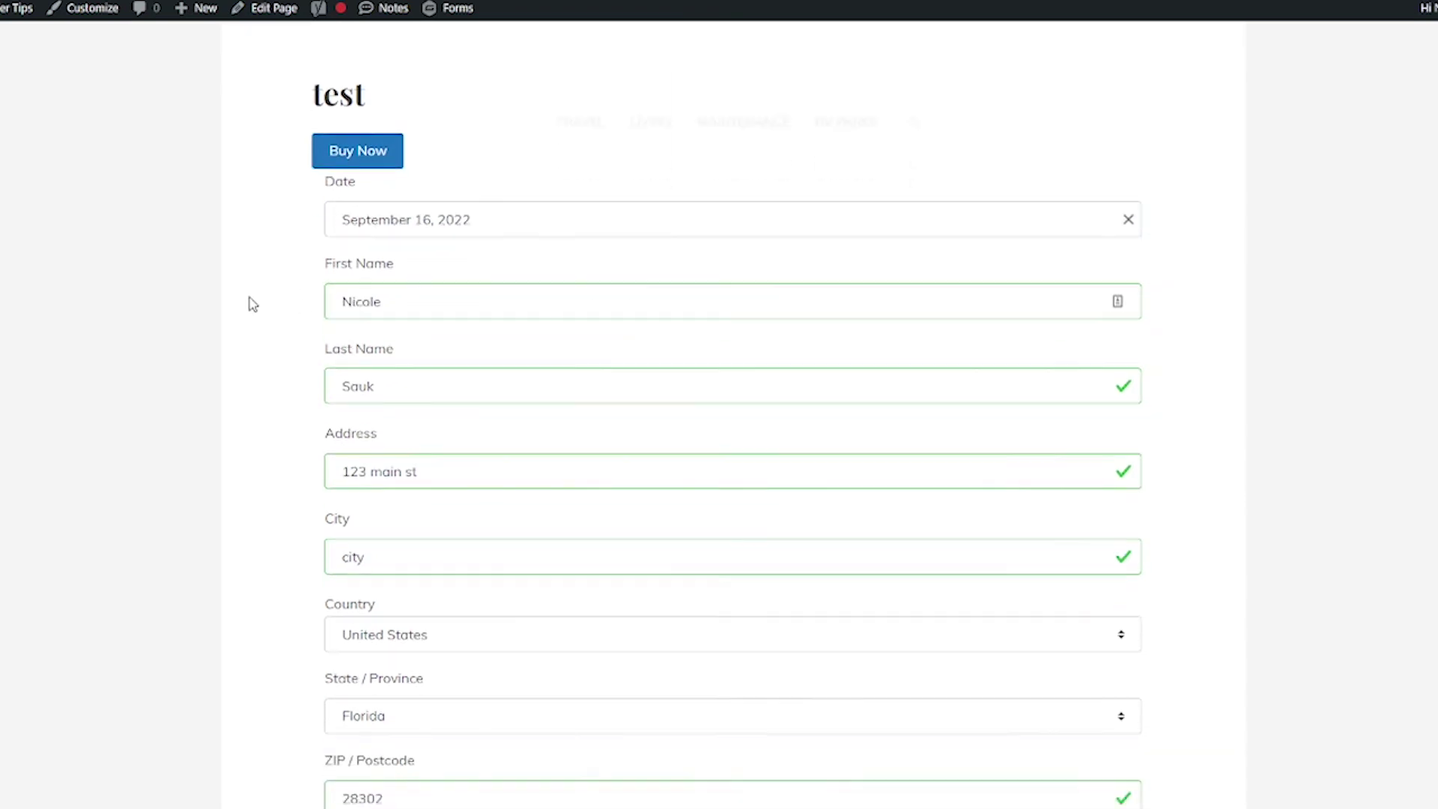
scroll(251, 303, down, 6)
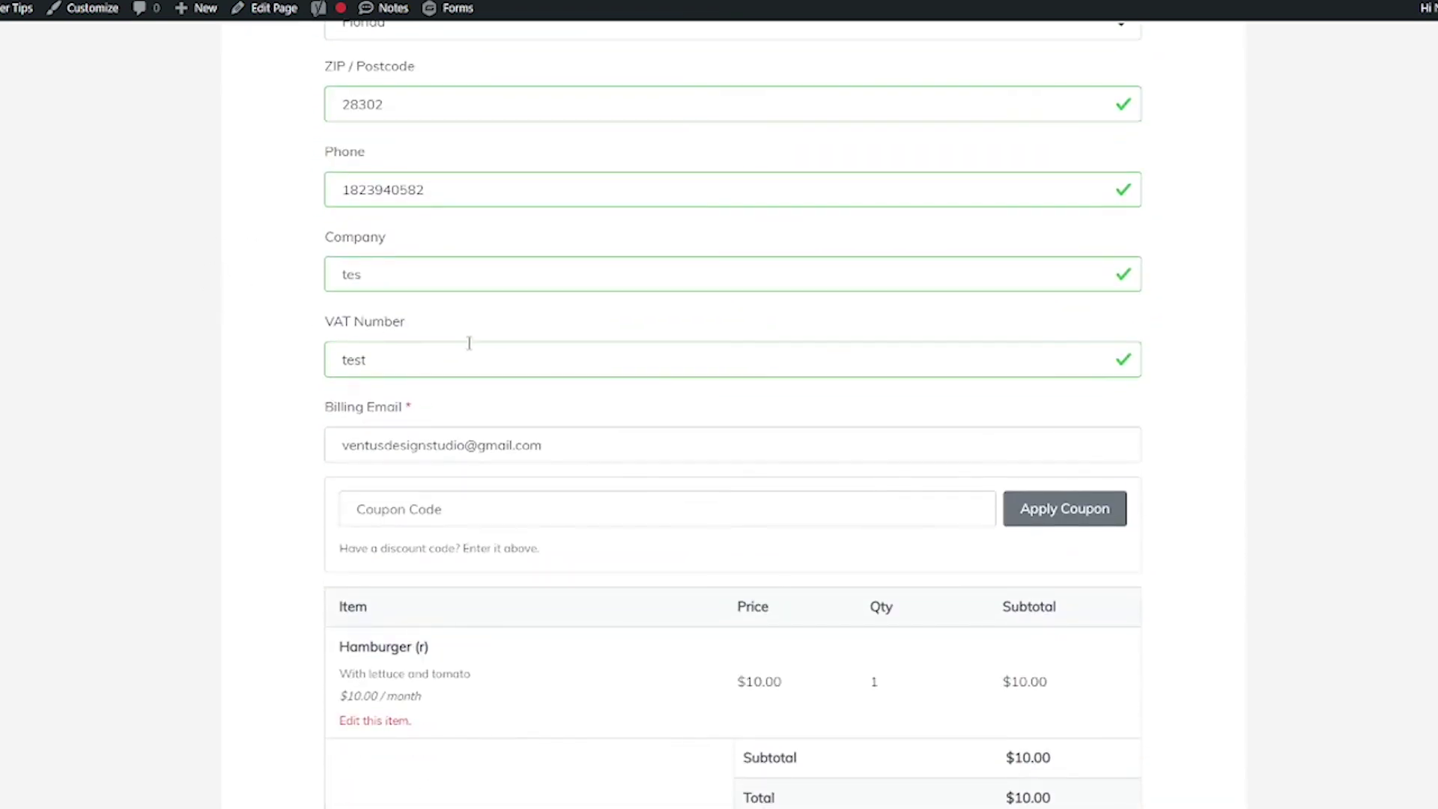
scroll(124, 246, down, 1)
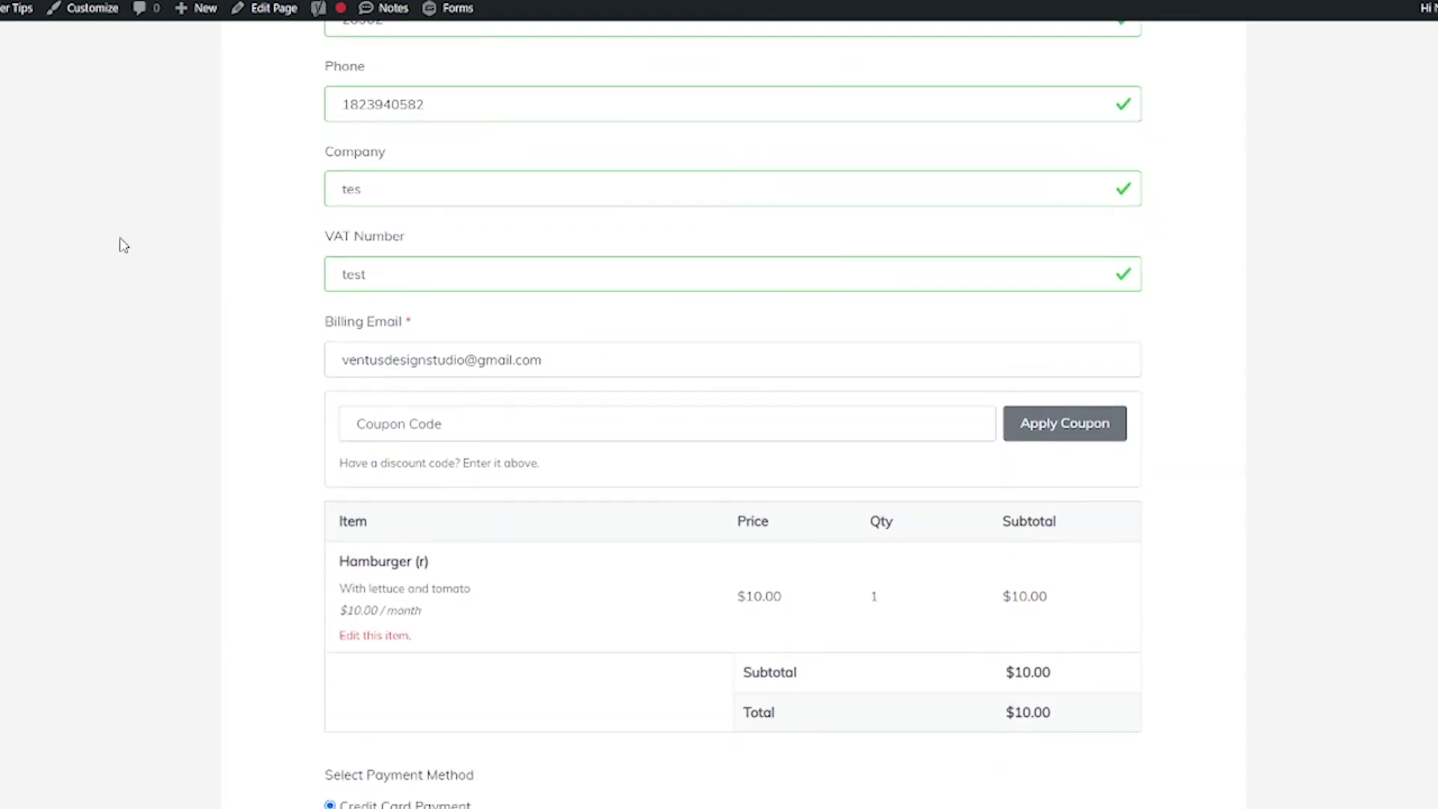
scroll(123, 246, down, 1)
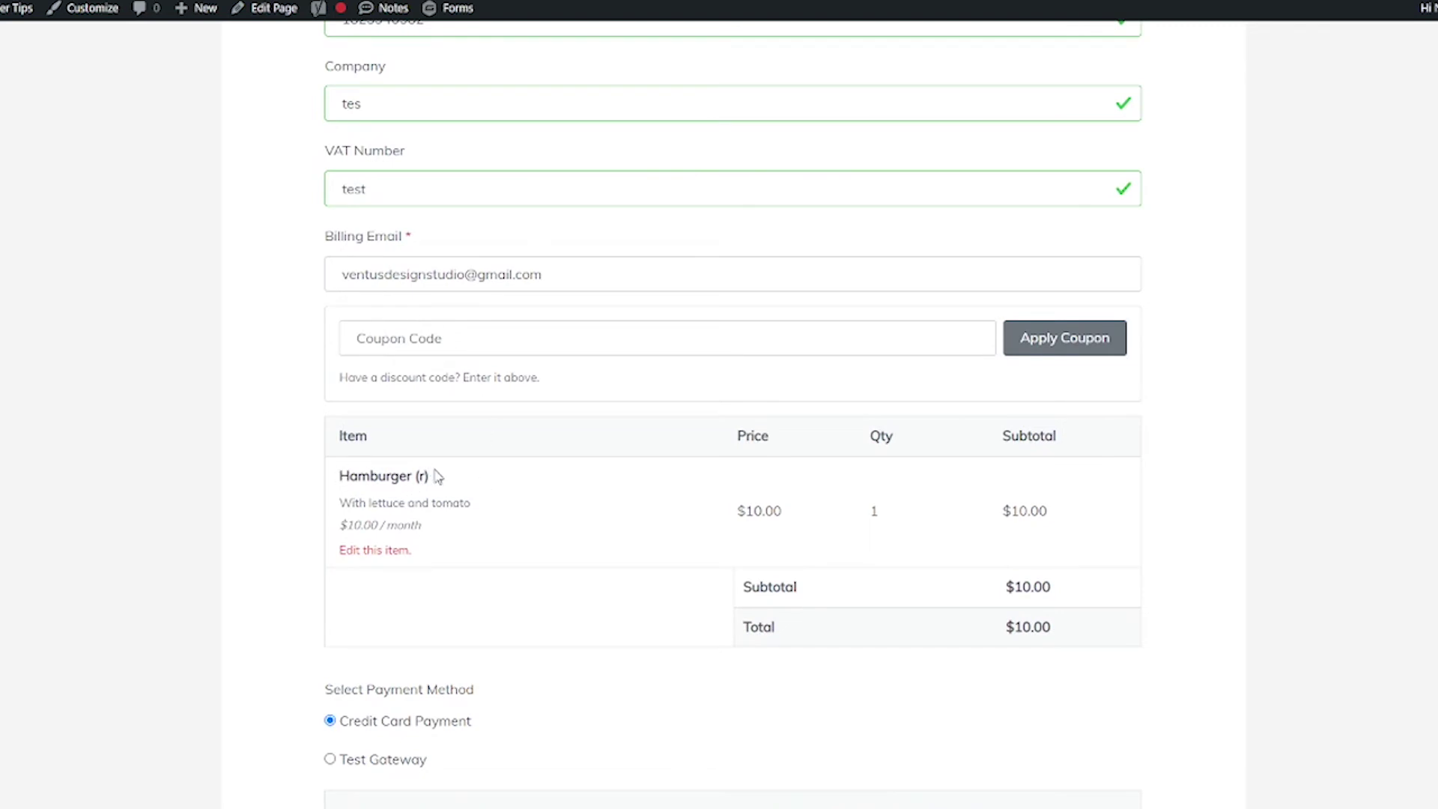
scroll(438, 476, down, 1)
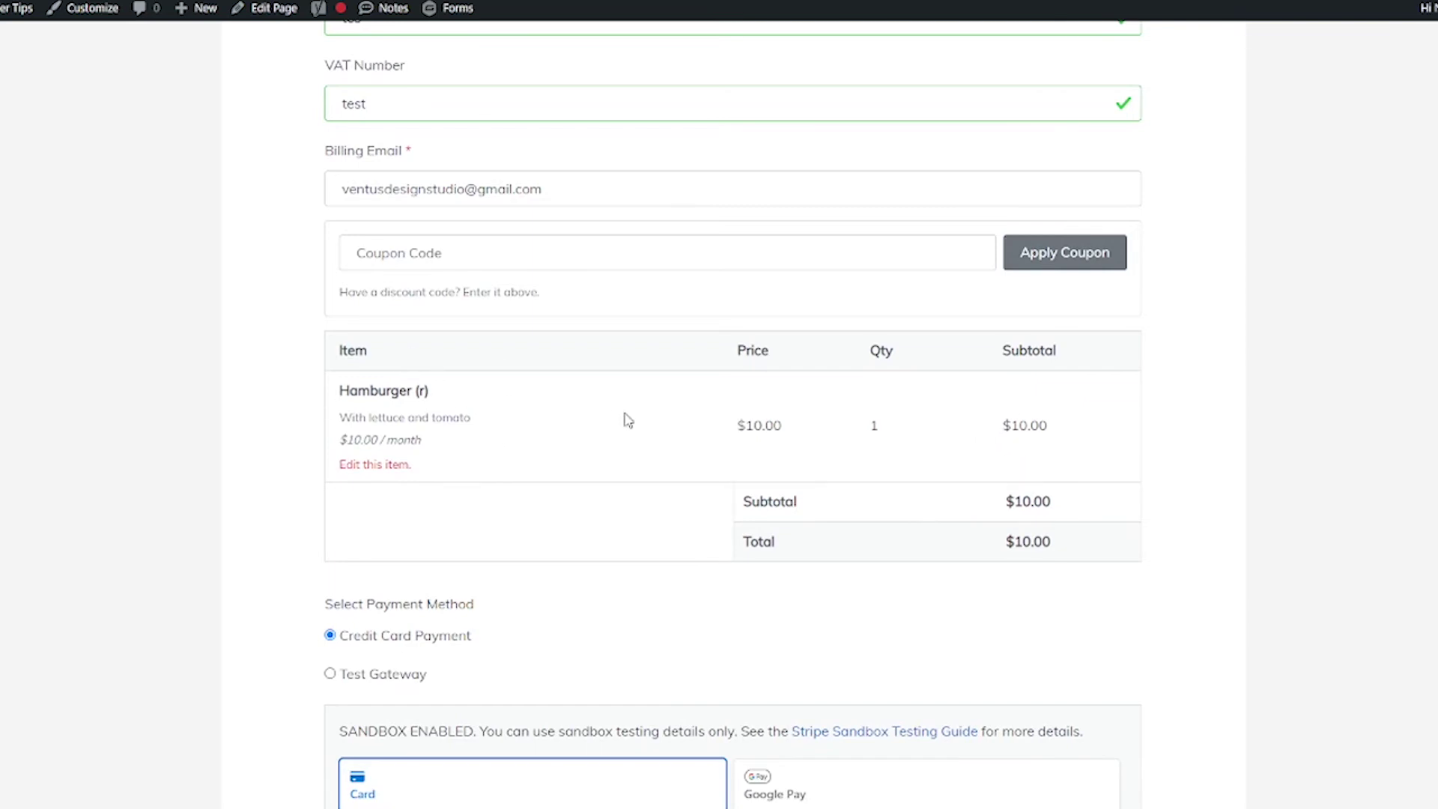
scroll(453, 394, down, 1)
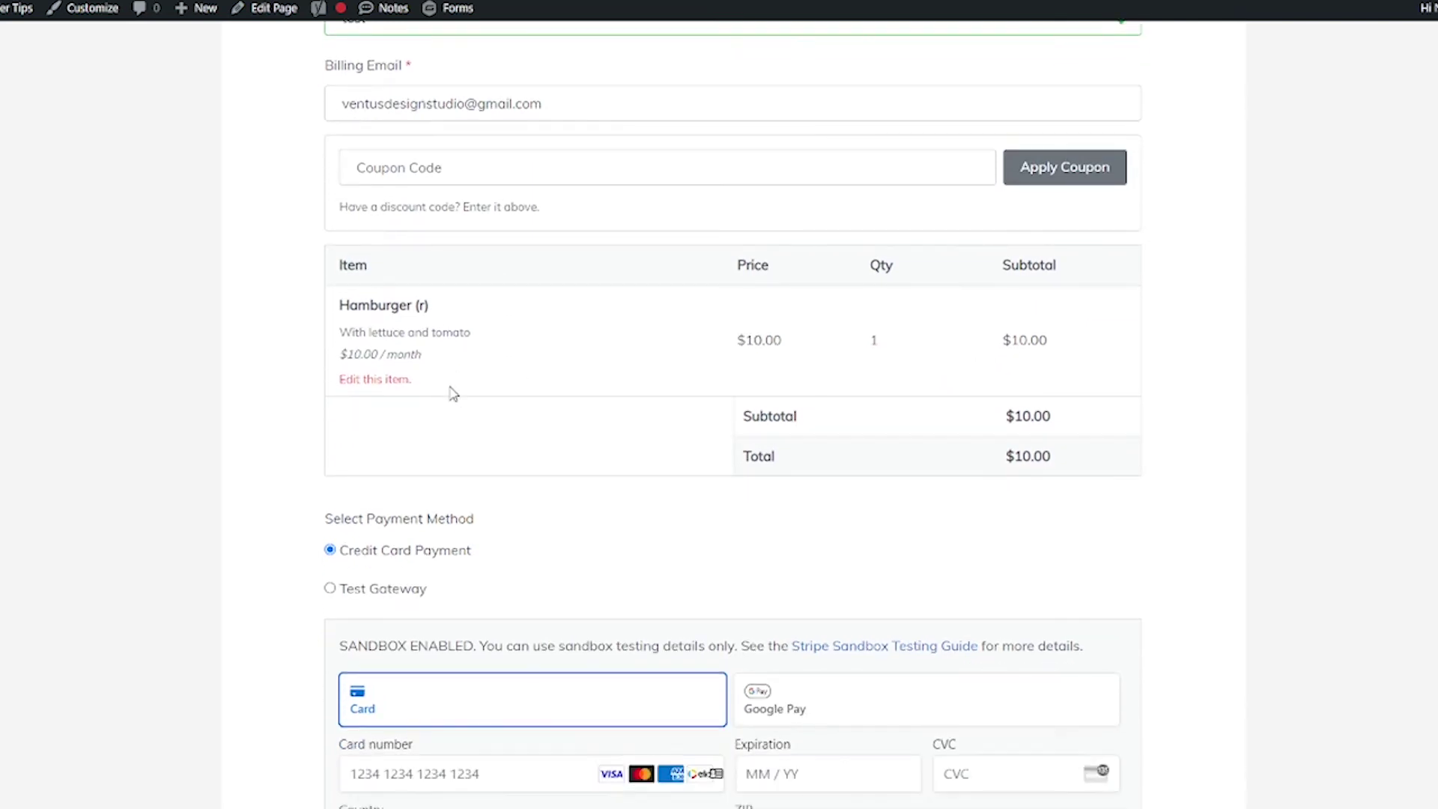
scroll(453, 394, down, 1)
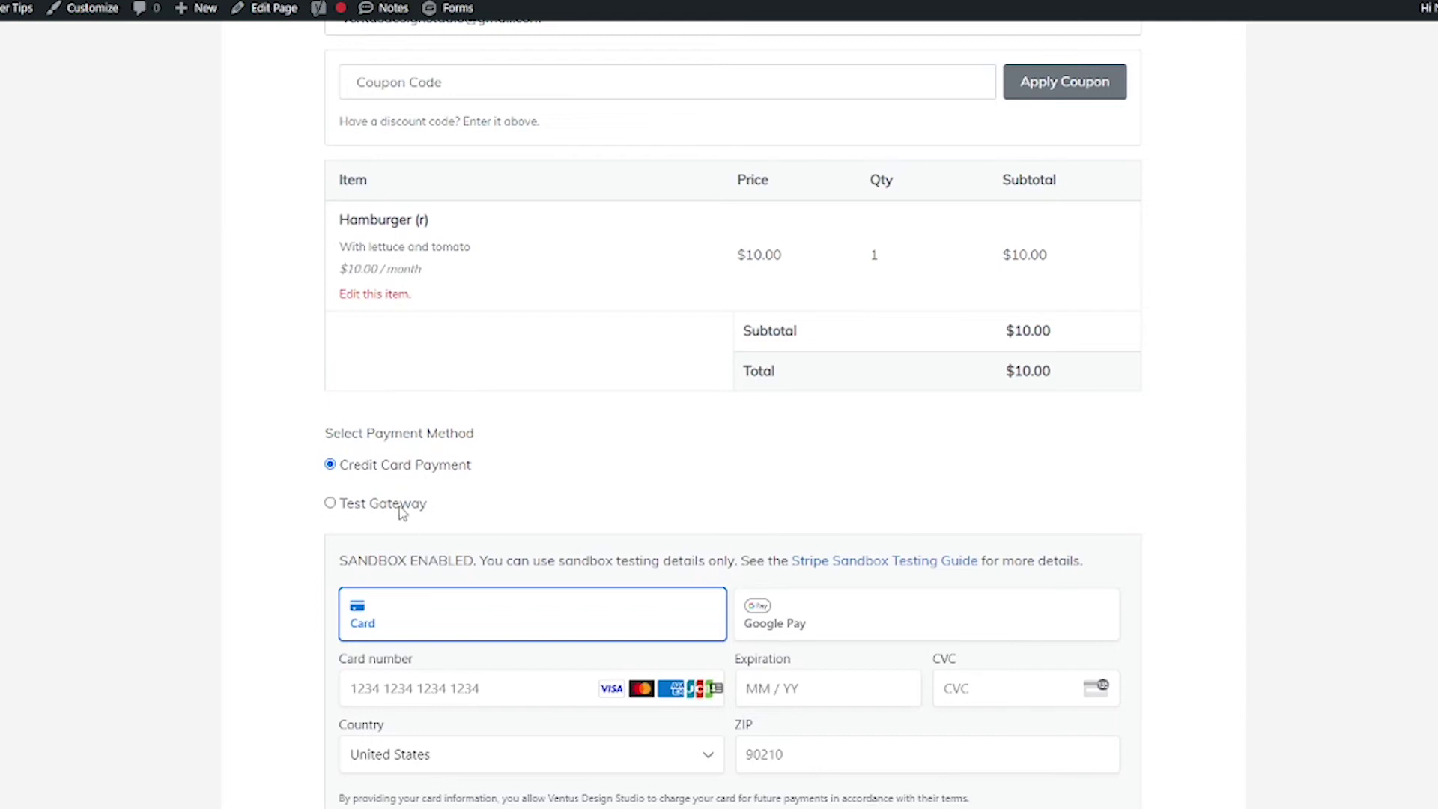
scroll(422, 538, down, 1)
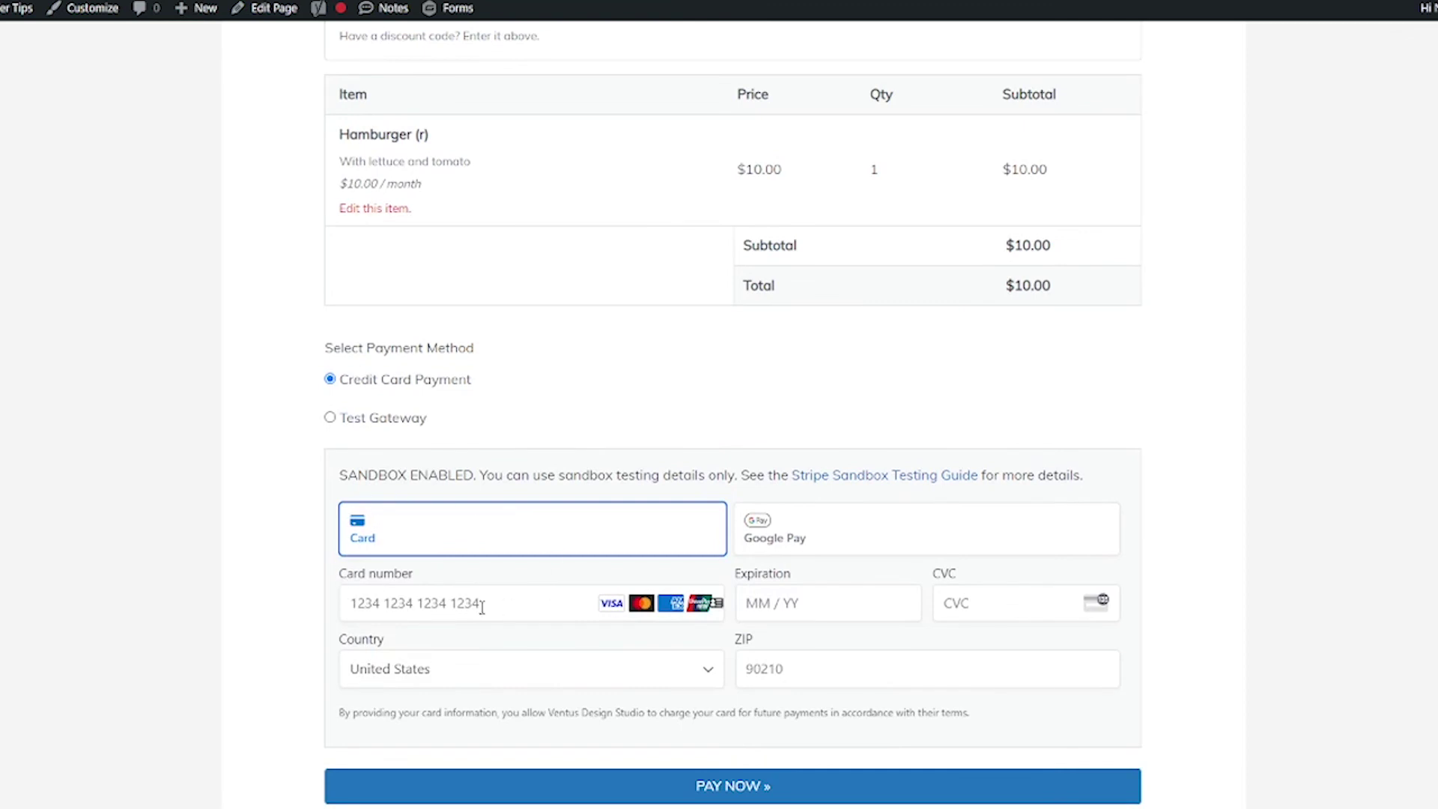
Enter the test card's number, expiration date and CVC in the credit card payment fields.
click(401, 594)
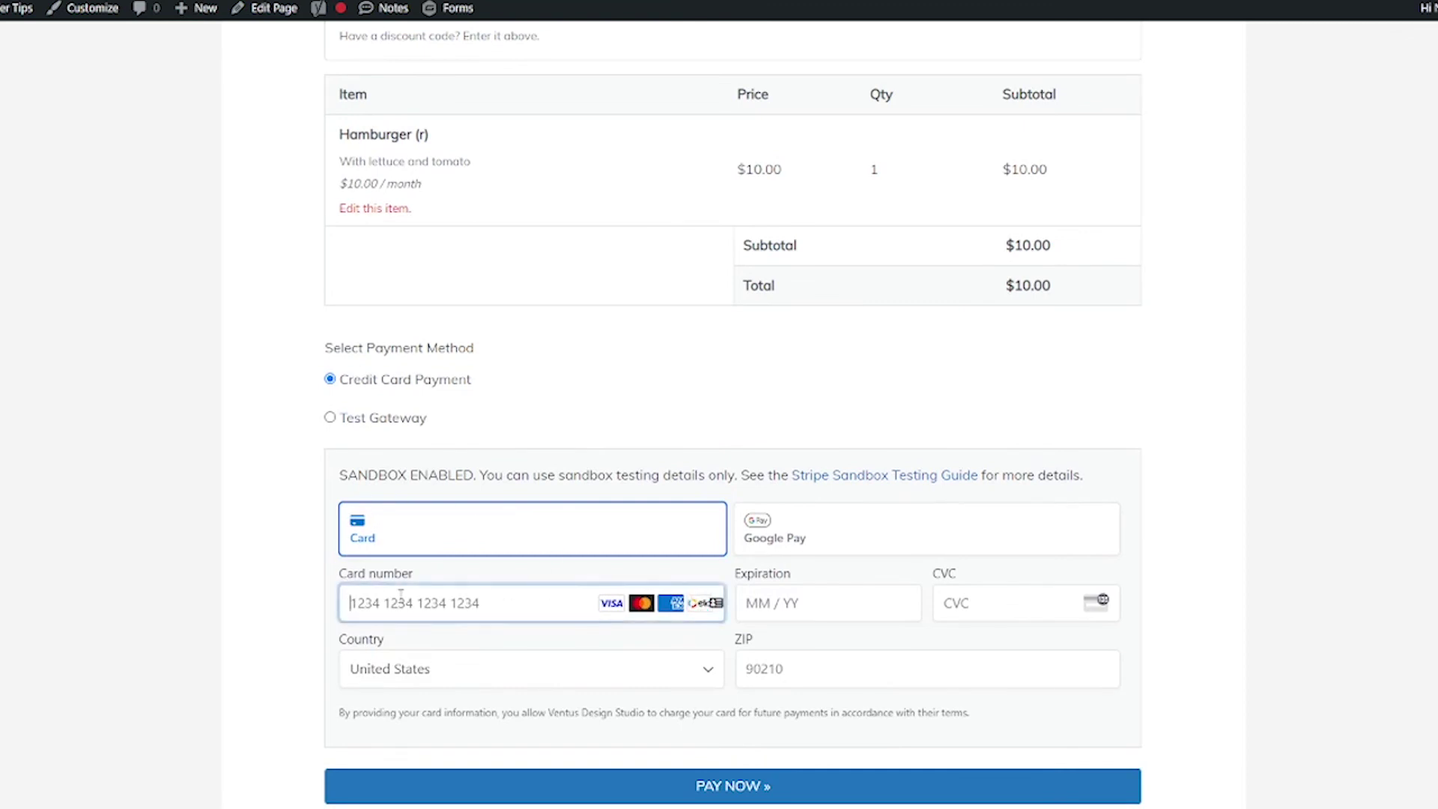
text(4)
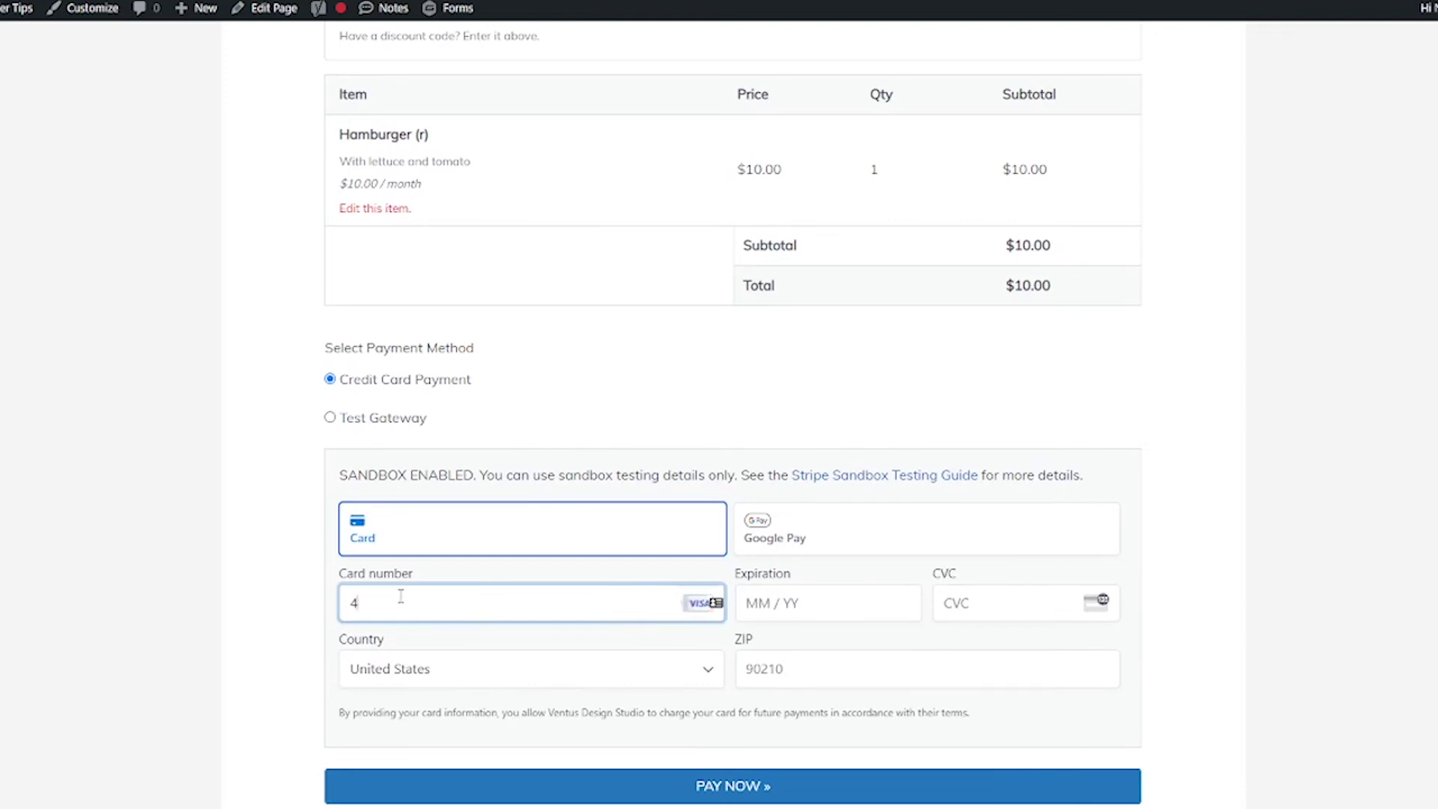
text(242 4242 4242 4242)
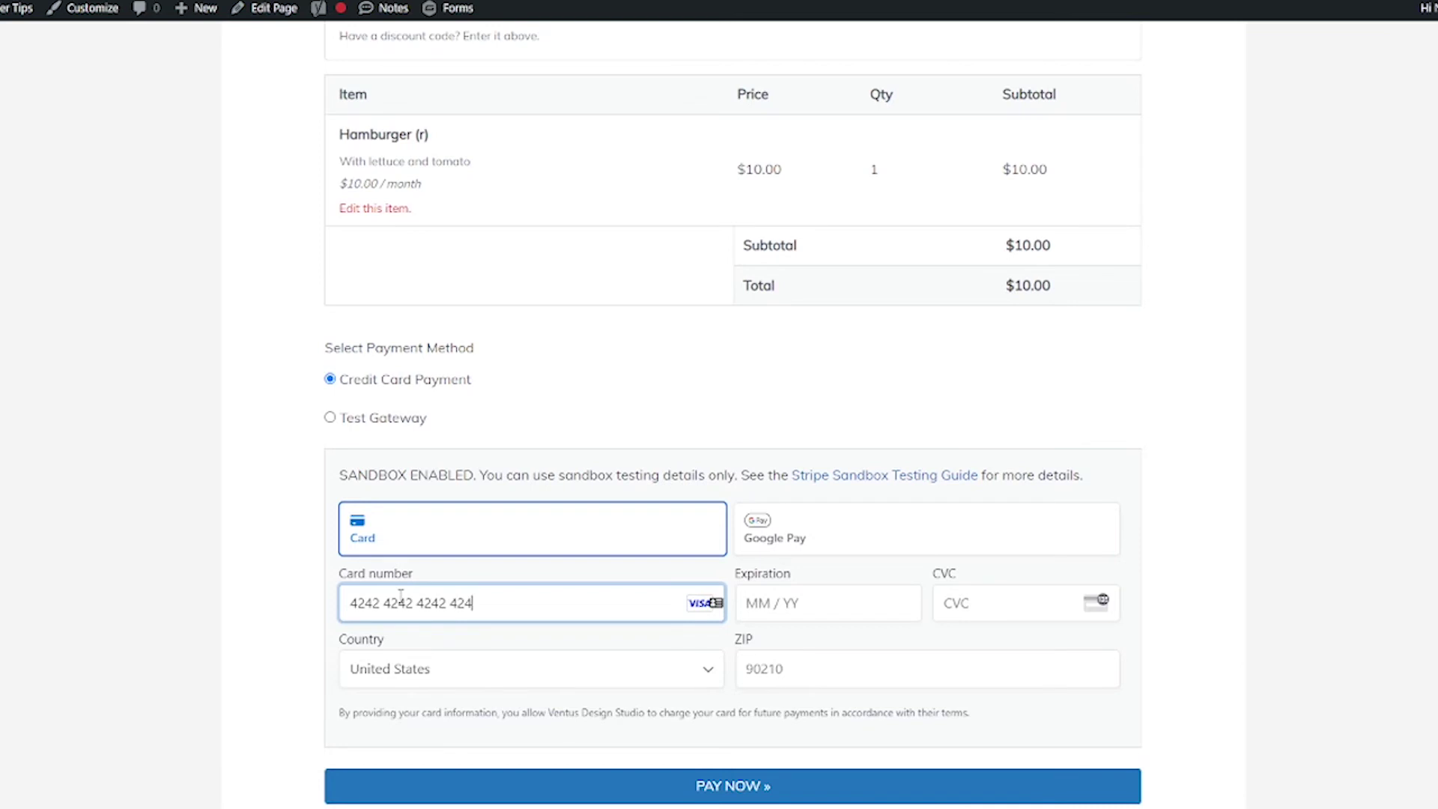
click(747, 599)
text(04 / 2)
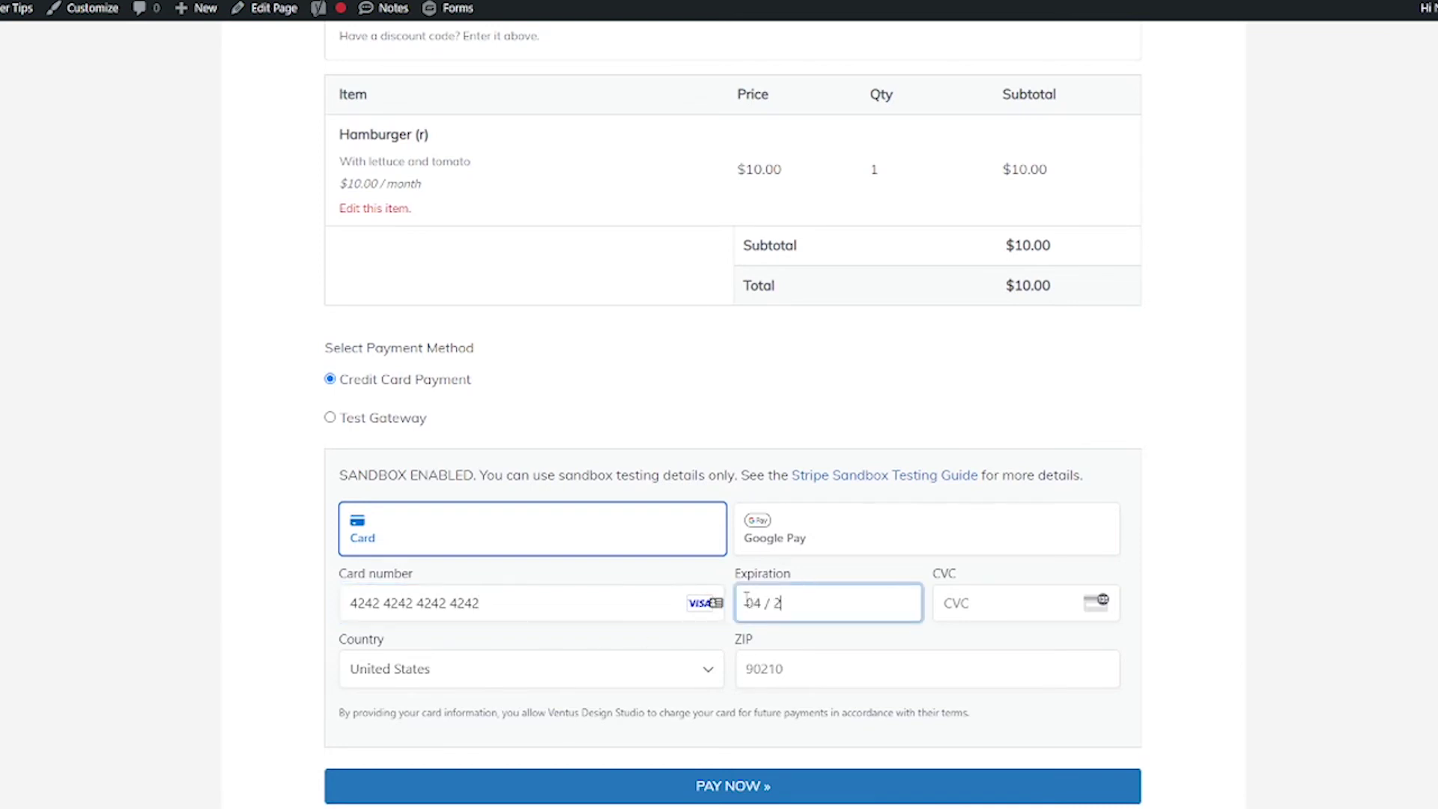
text(4)
click(1031, 606)
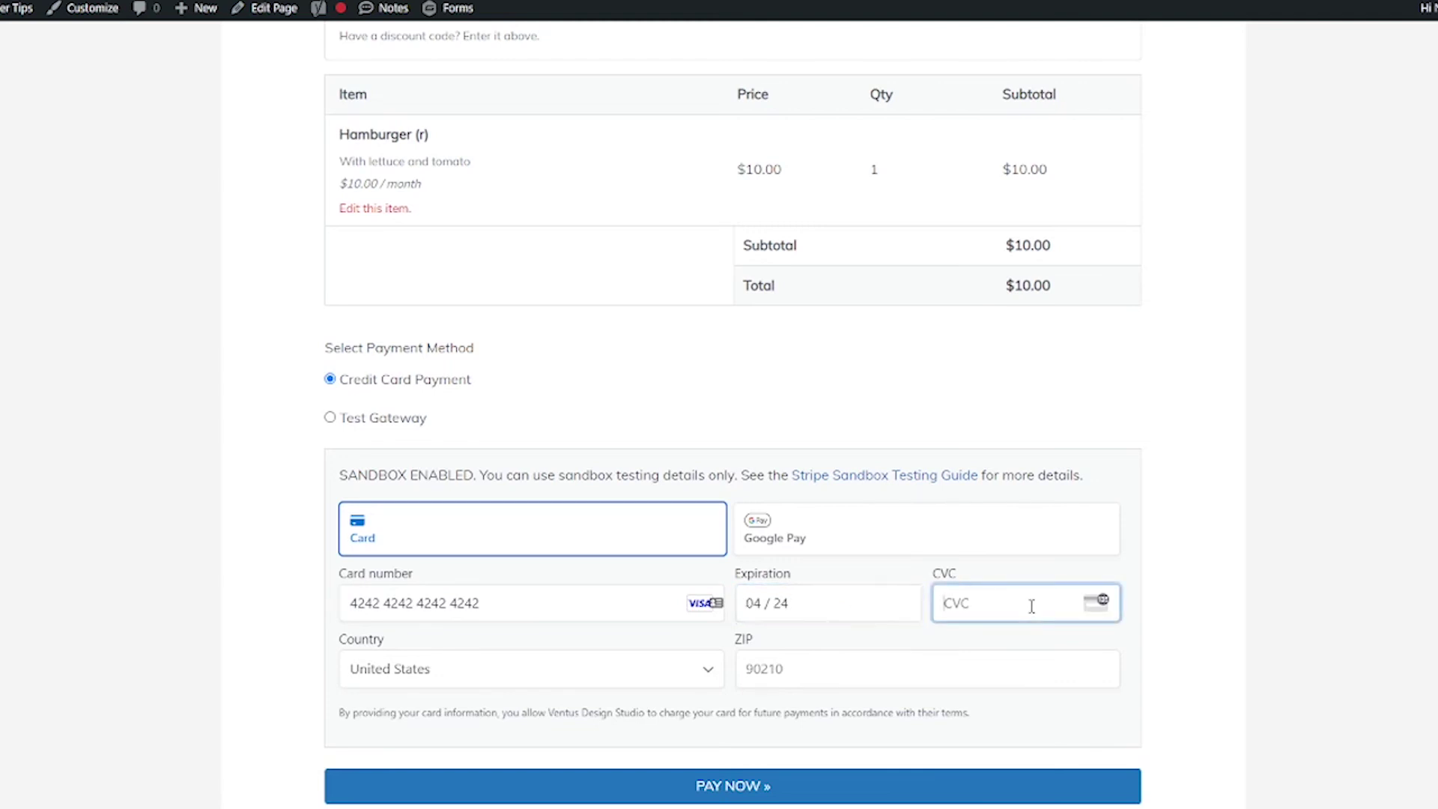
text(244)
Fill in the card's ZIP code and submit the payment, then view the payments list in the Stripe dashboard.
click(1018, 683)
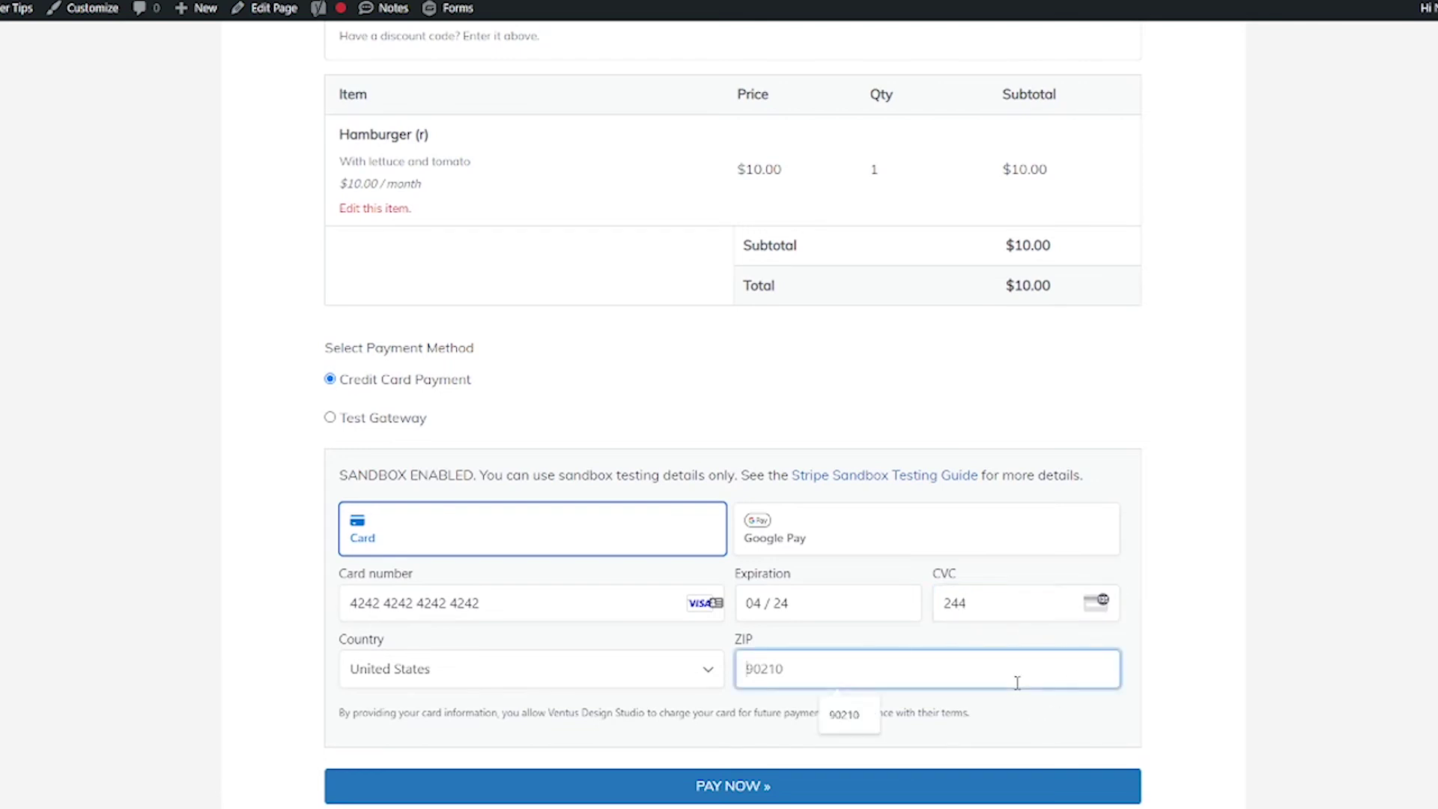
click(845, 718)
click(642, 783)
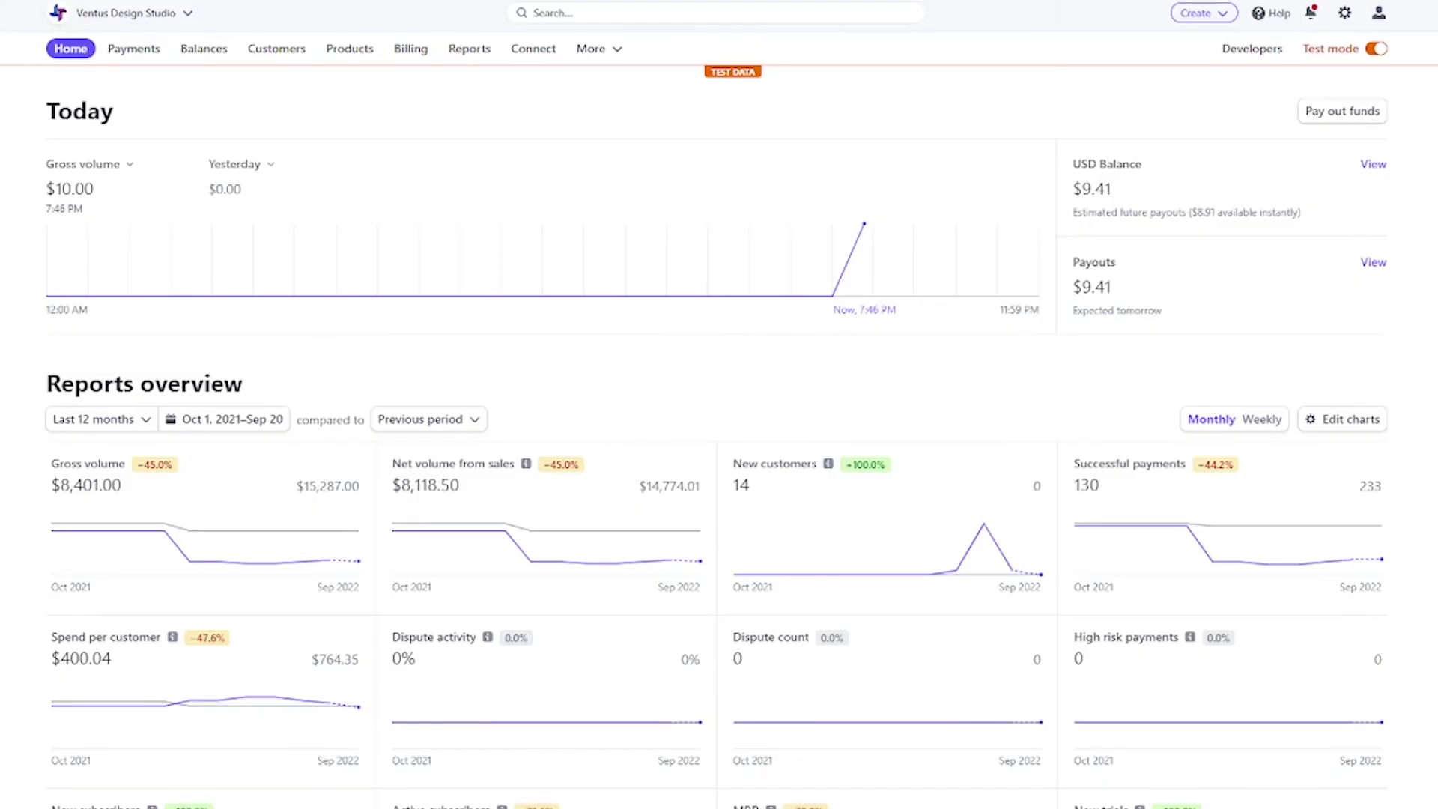
click(133, 48)
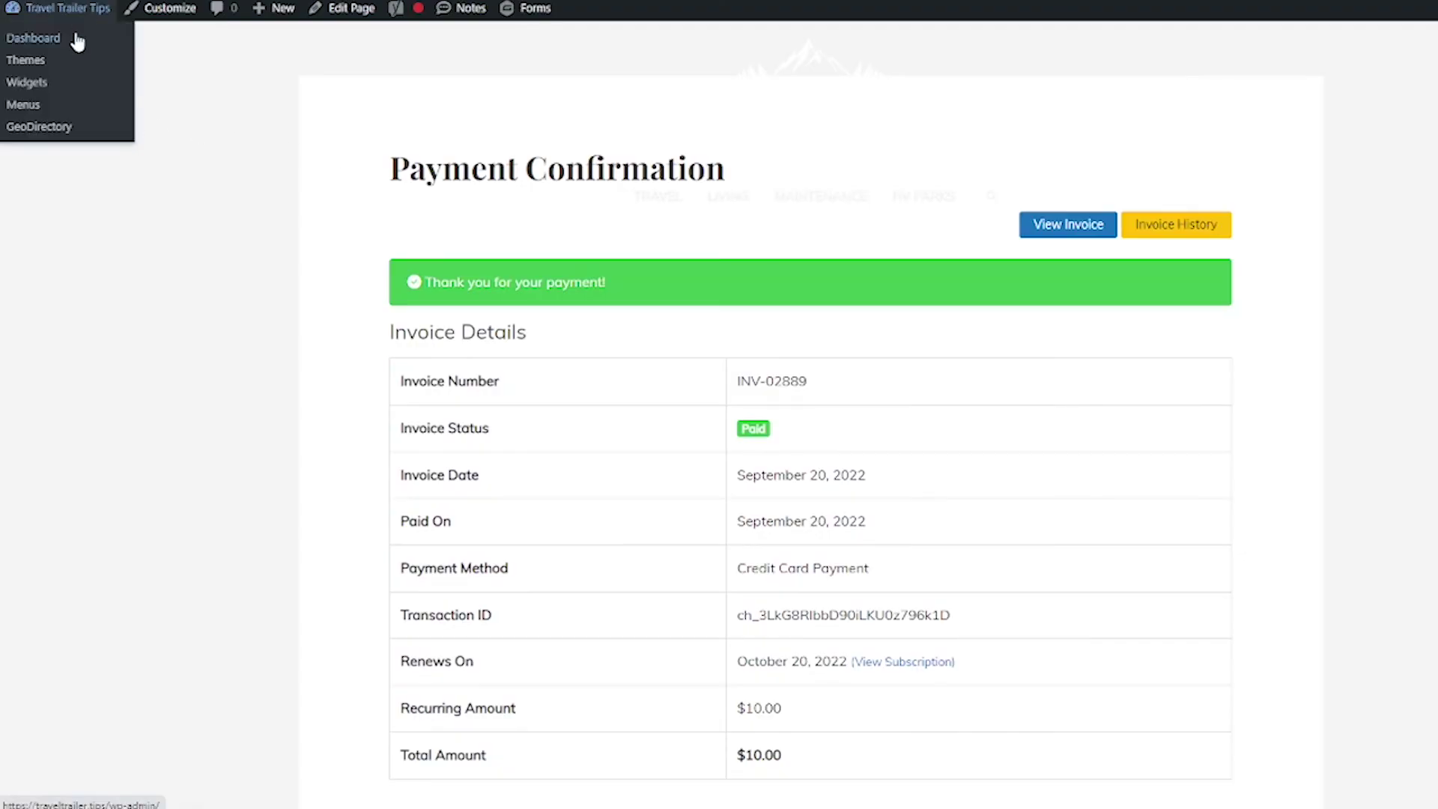
Disable the Test Gateway in GetPaid's payment gateway settings on the WordPress site and save the changes.
click(75, 35)
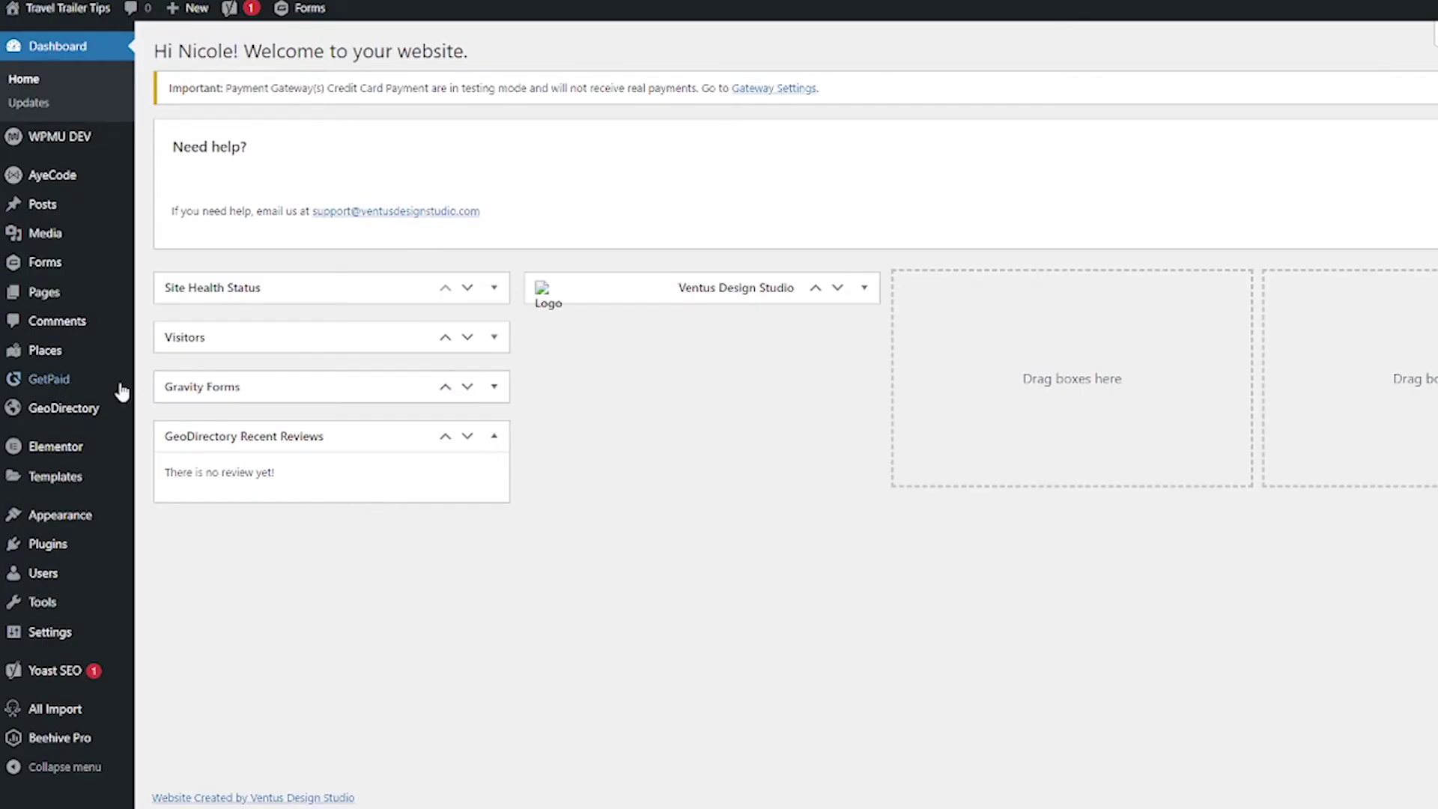
mouse_move(98, 389)
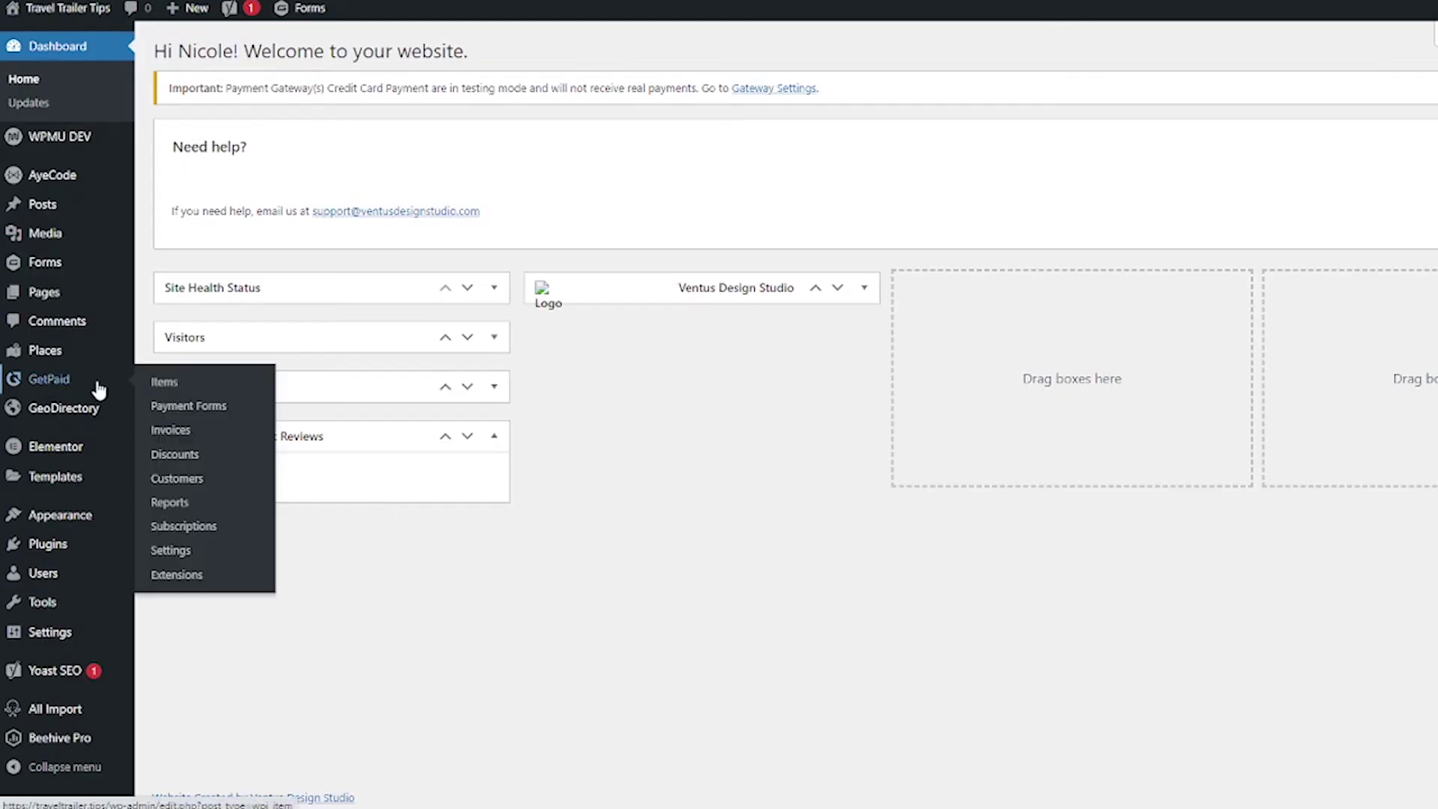
click(209, 551)
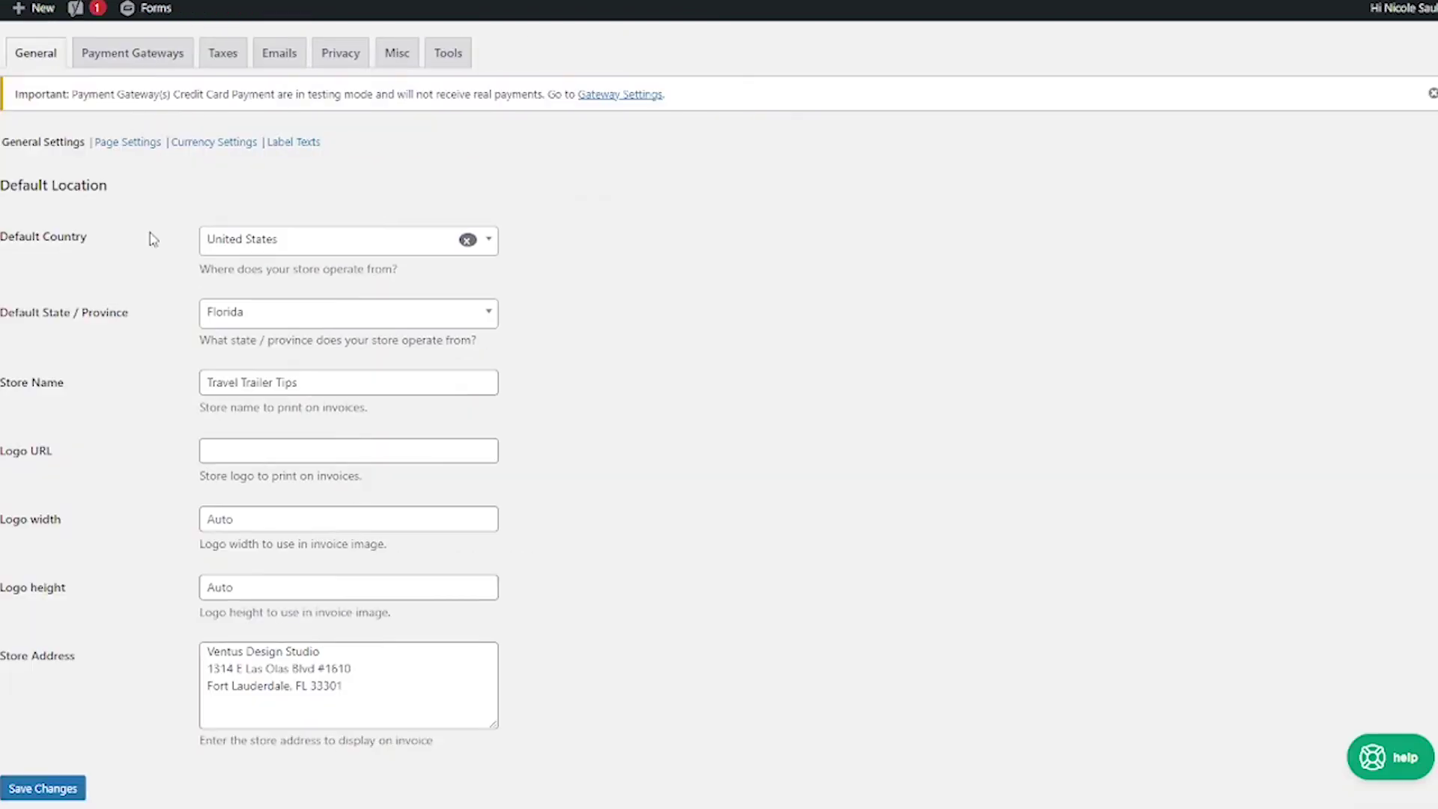
click(139, 65)
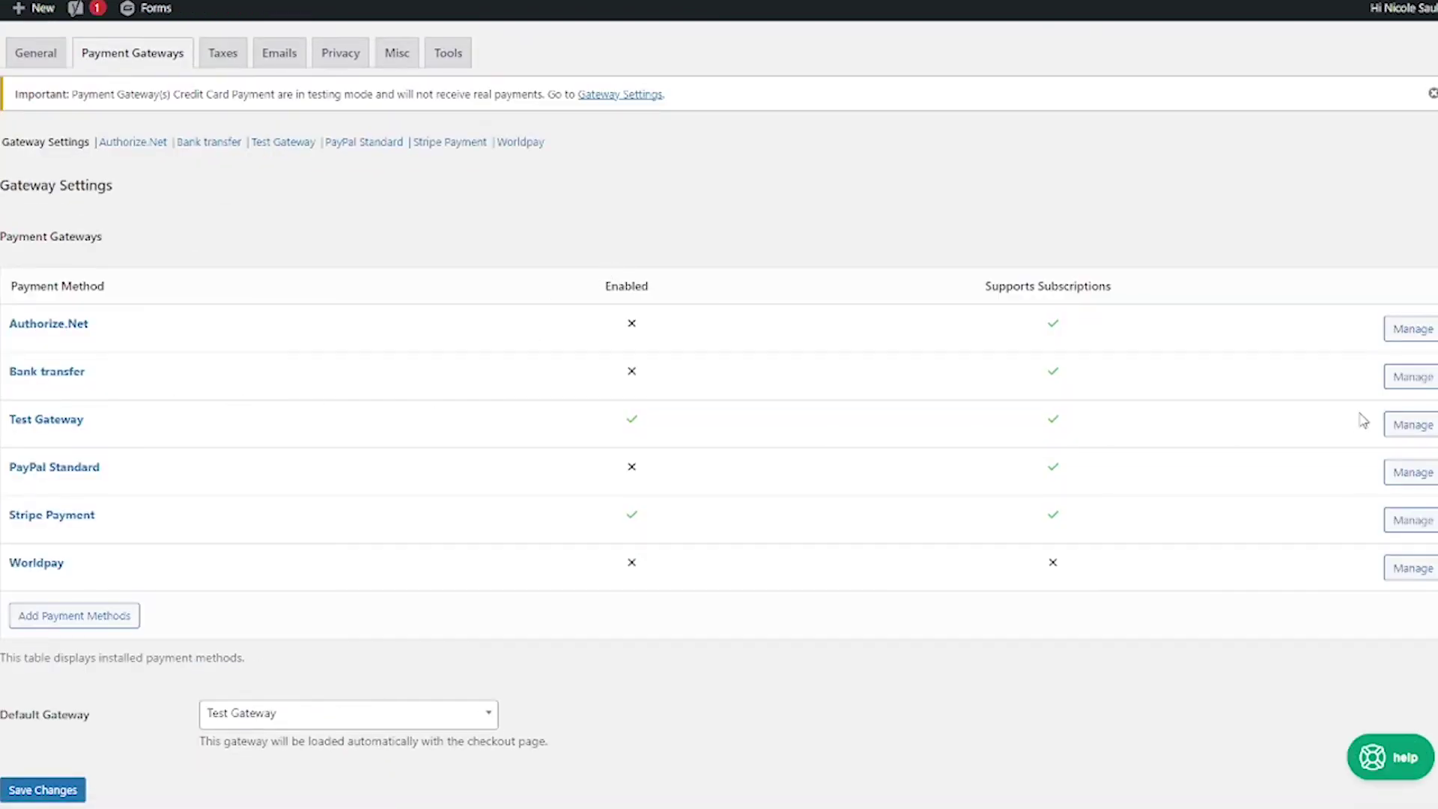
click(1403, 434)
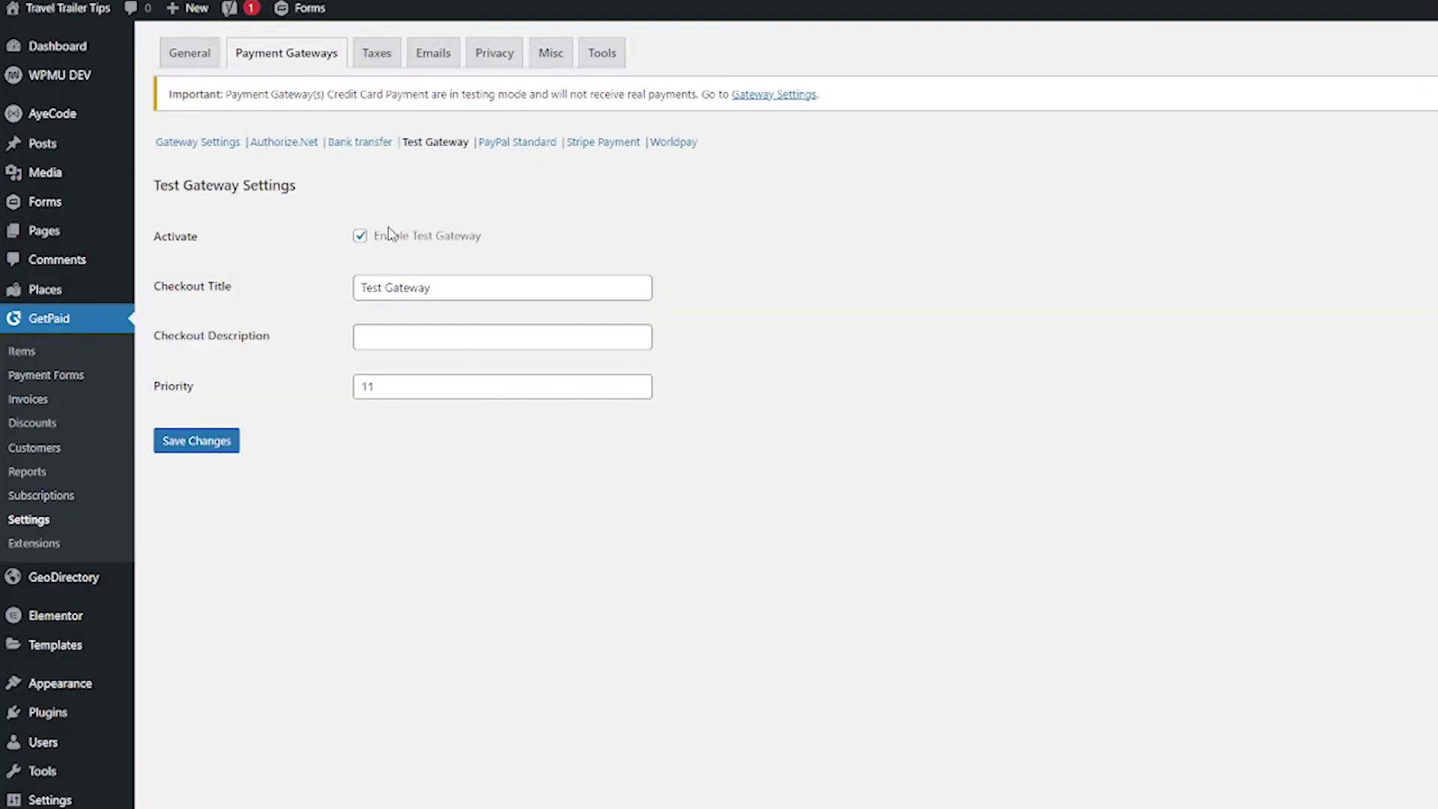
click(386, 235)
click(221, 445)
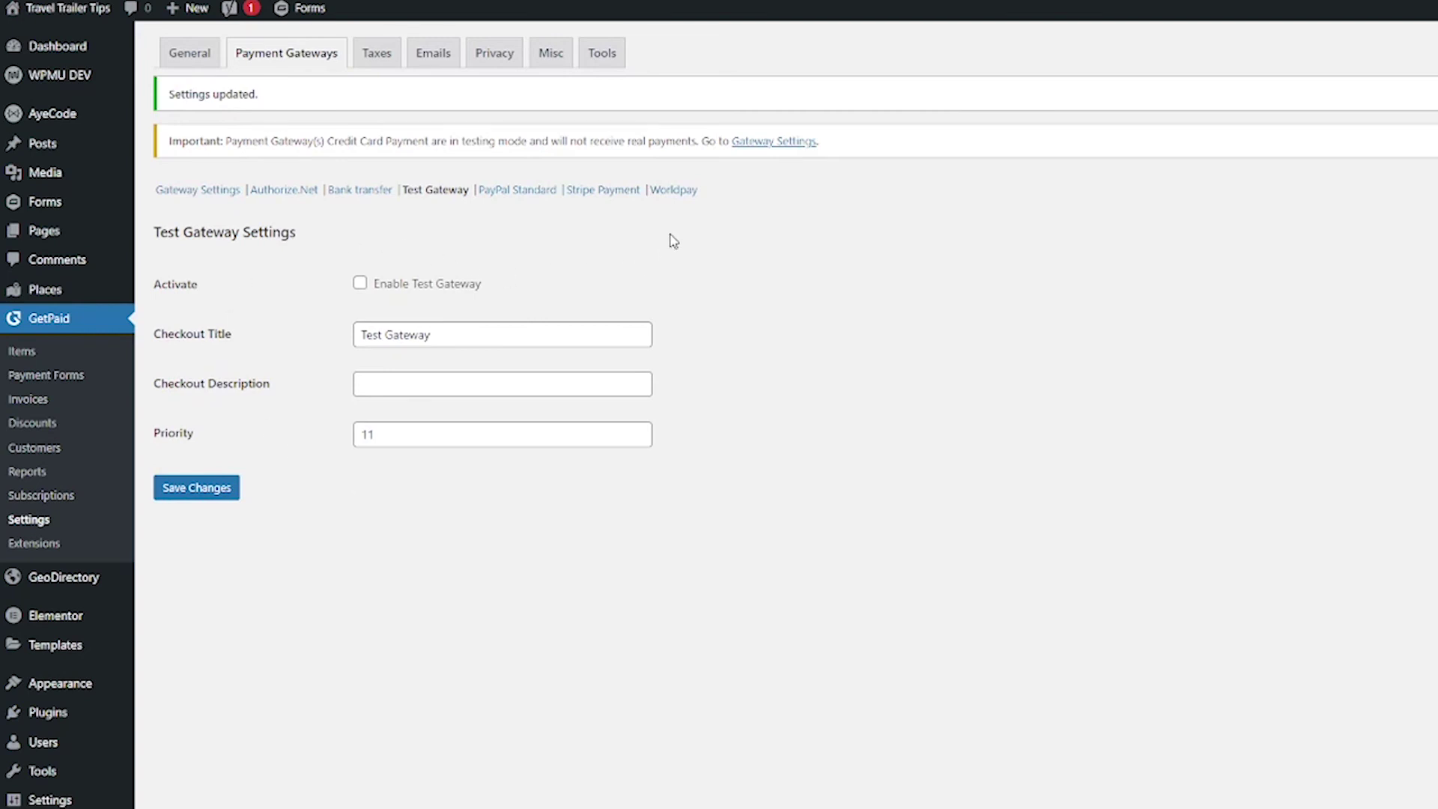
Turn off sandbox mode in the Stripe Payment settings and copy the Stripe webhook URL.
click(608, 192)
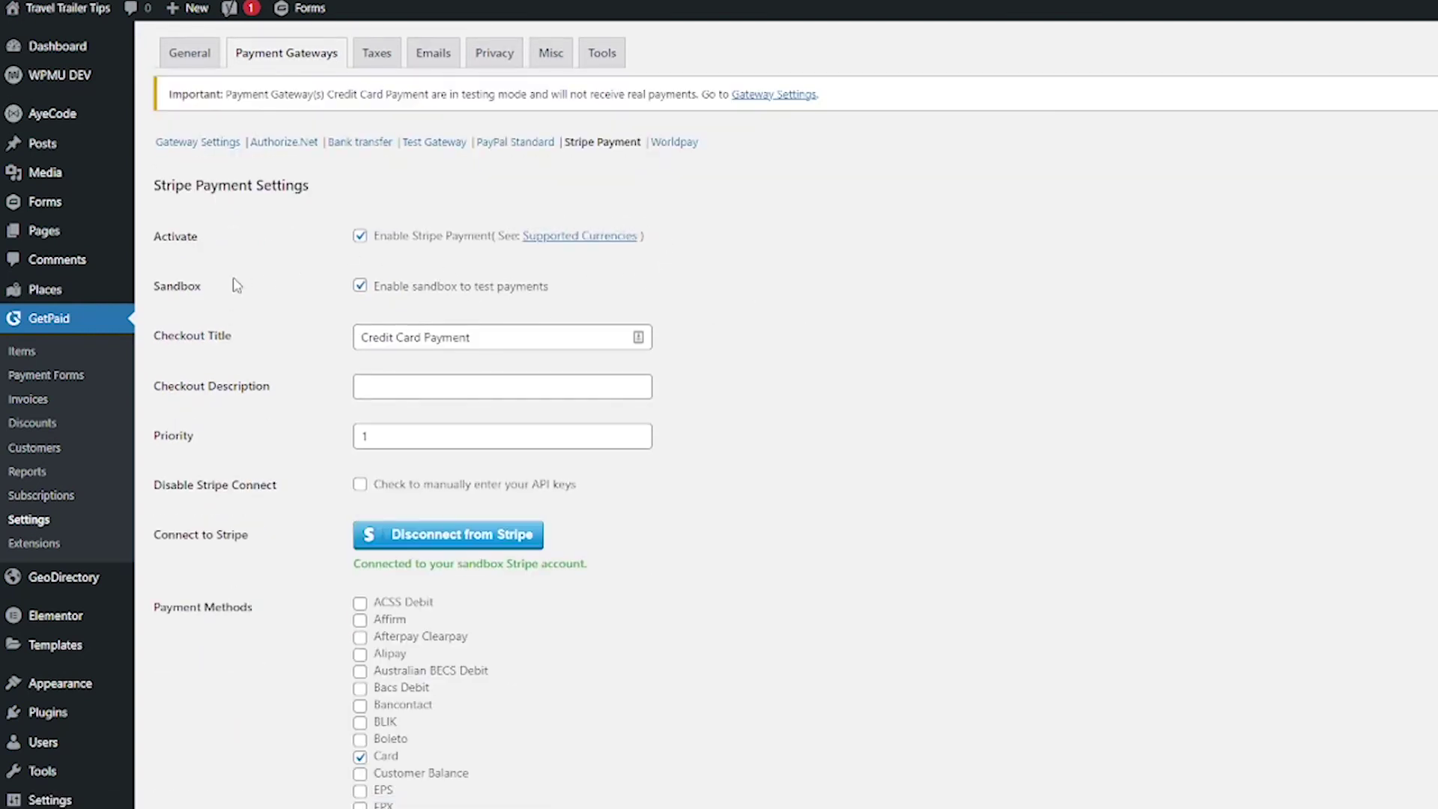
click(394, 295)
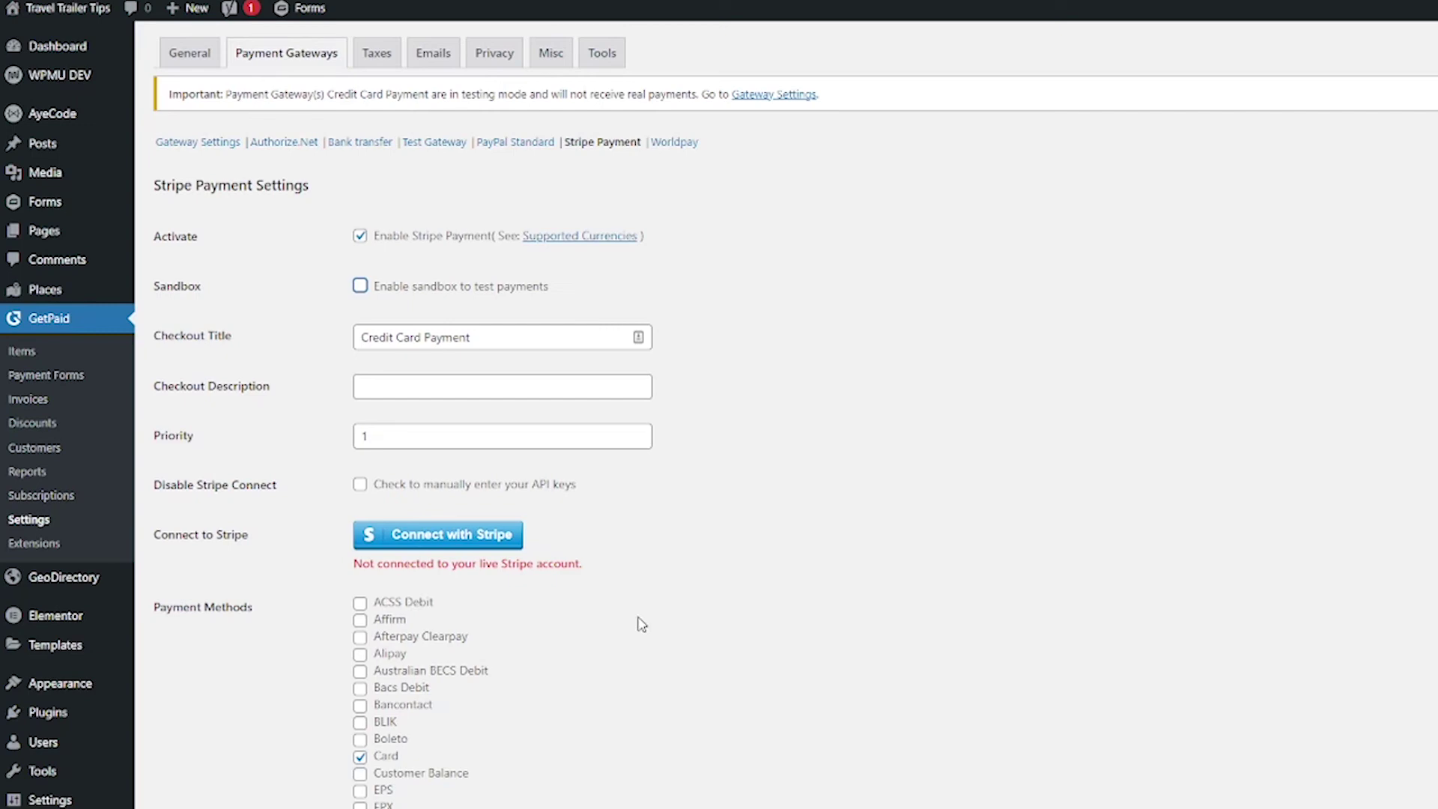
scroll(700, 646, down, 6)
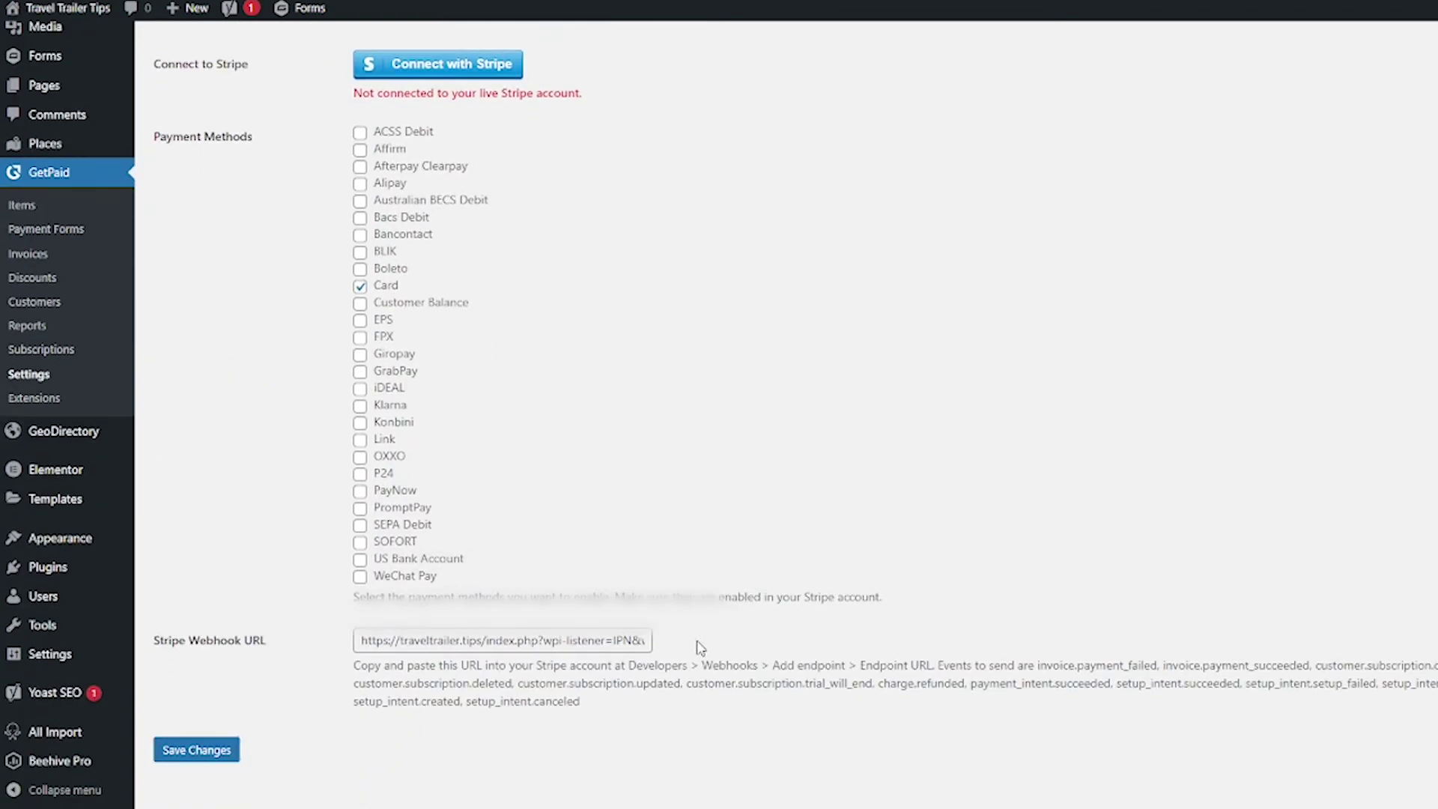
triple_click(494, 615)
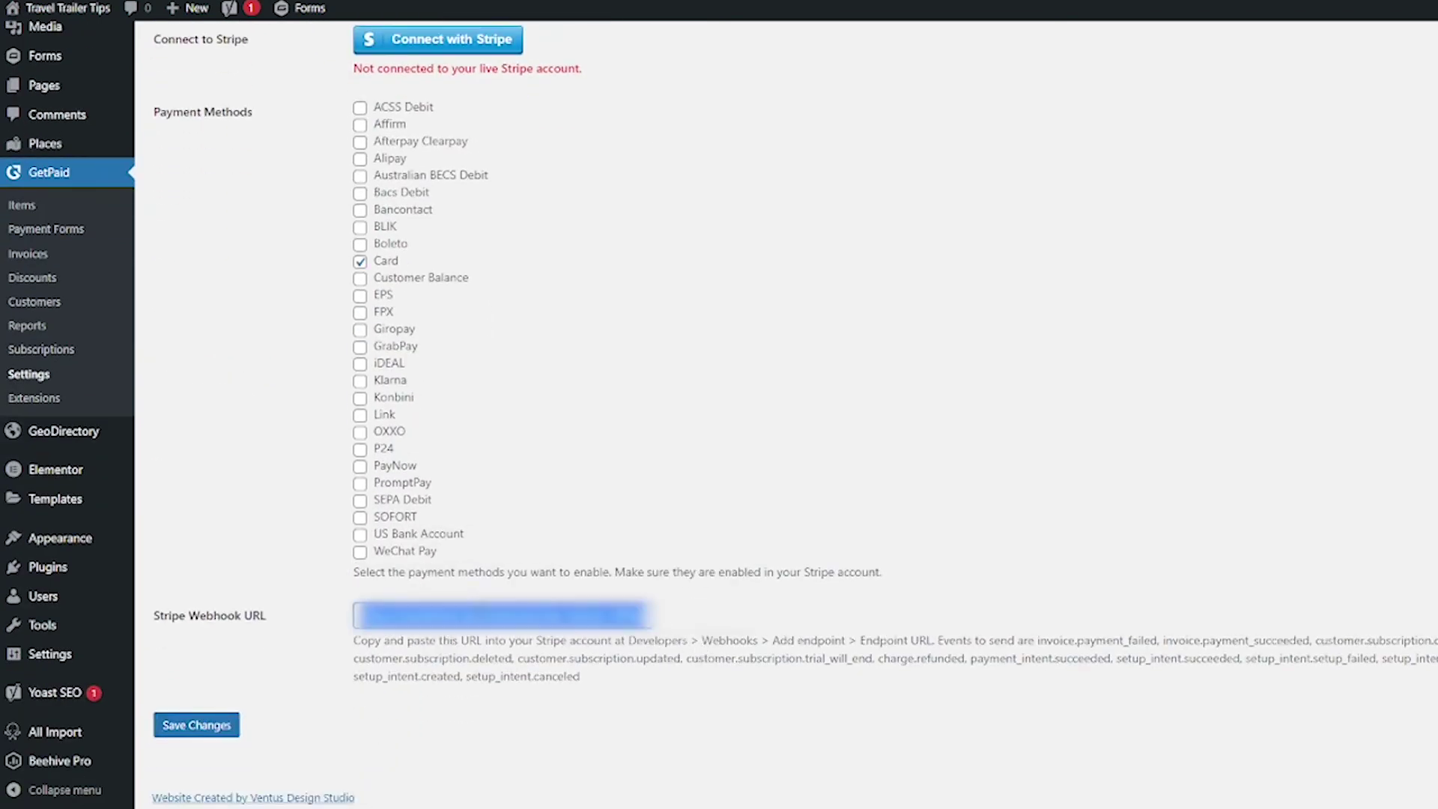
right_click(483, 616)
click(604, 417)
Connect GetPaid to the live Stripe account of Ventus Design Studio.
scroll(796, 449, up, 5)
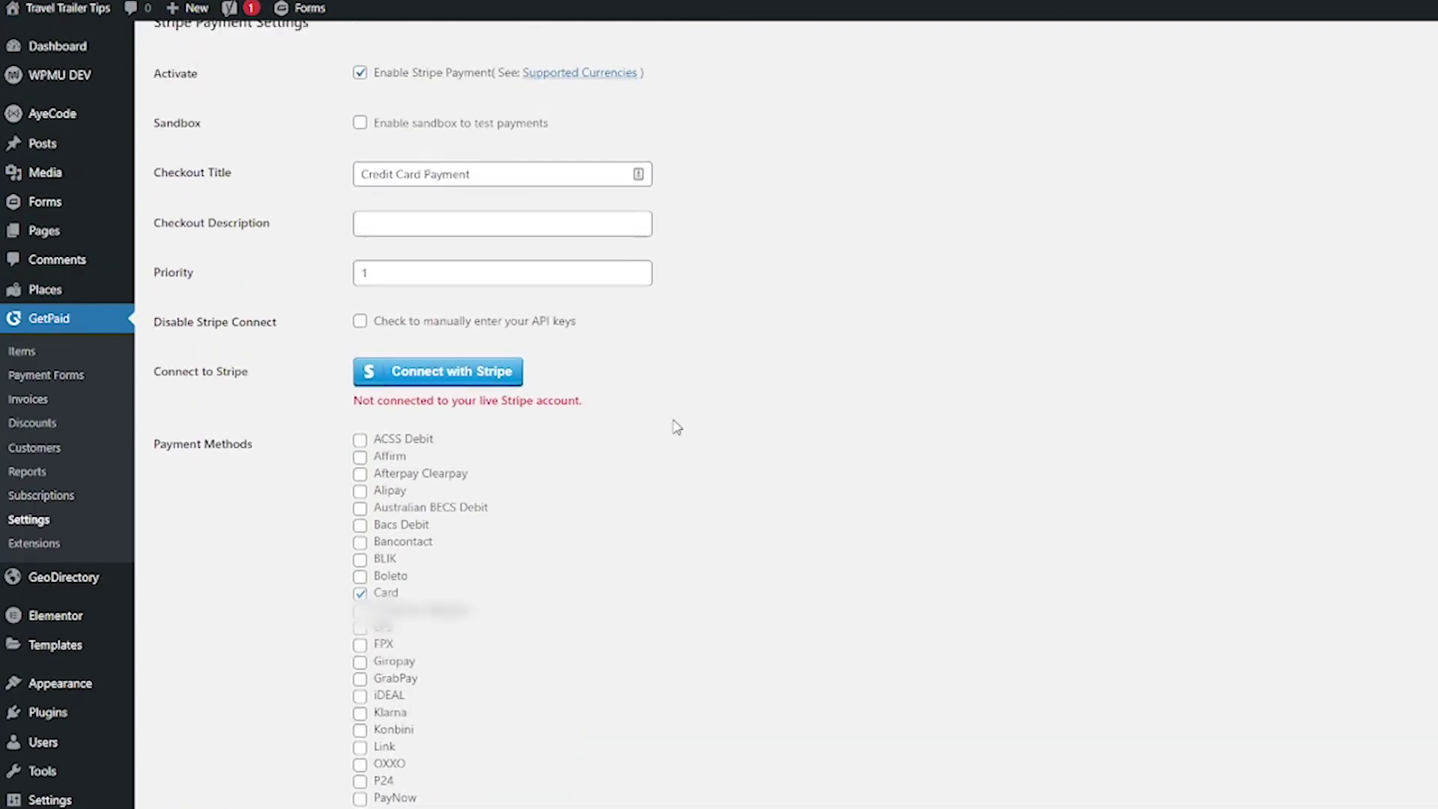
click(450, 382)
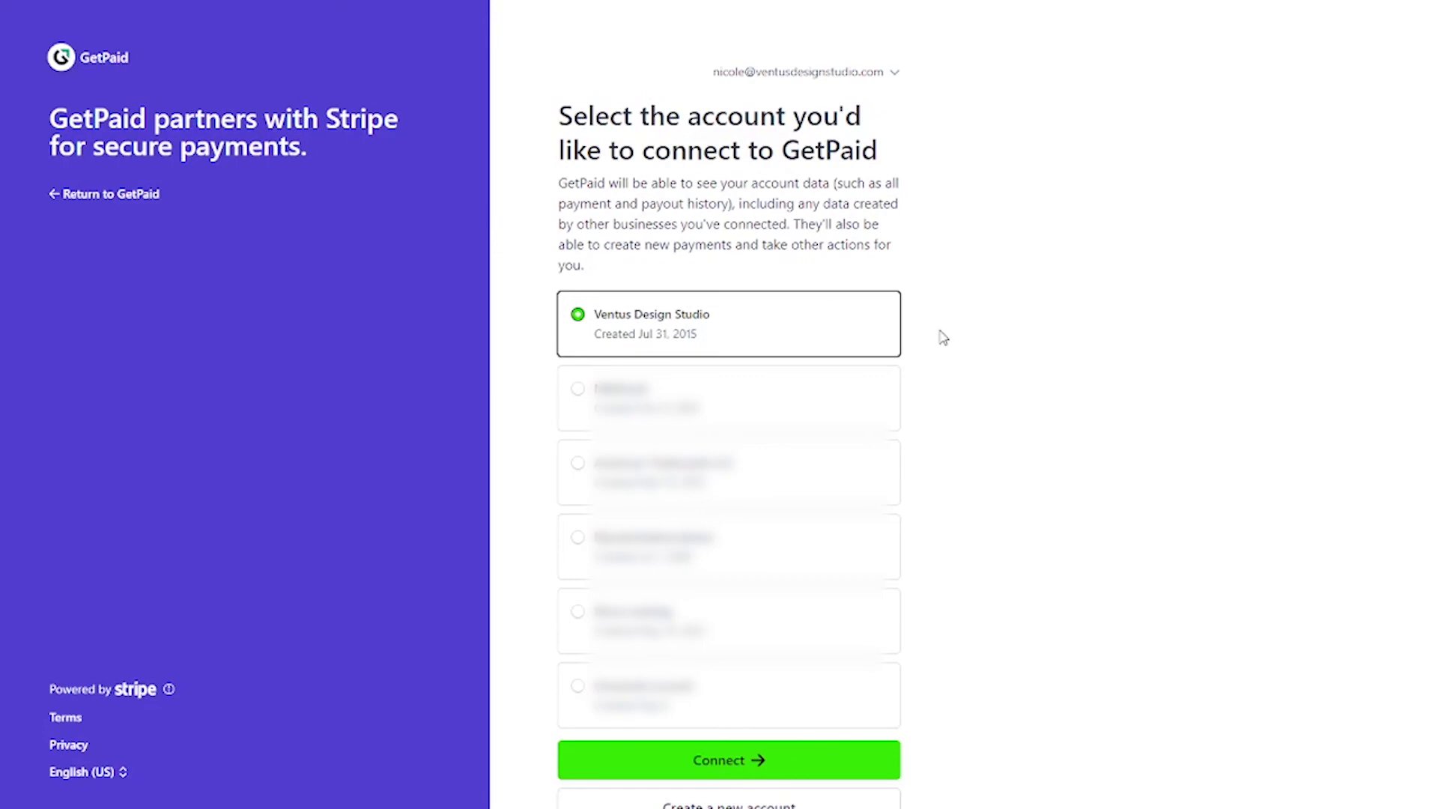
click(843, 760)
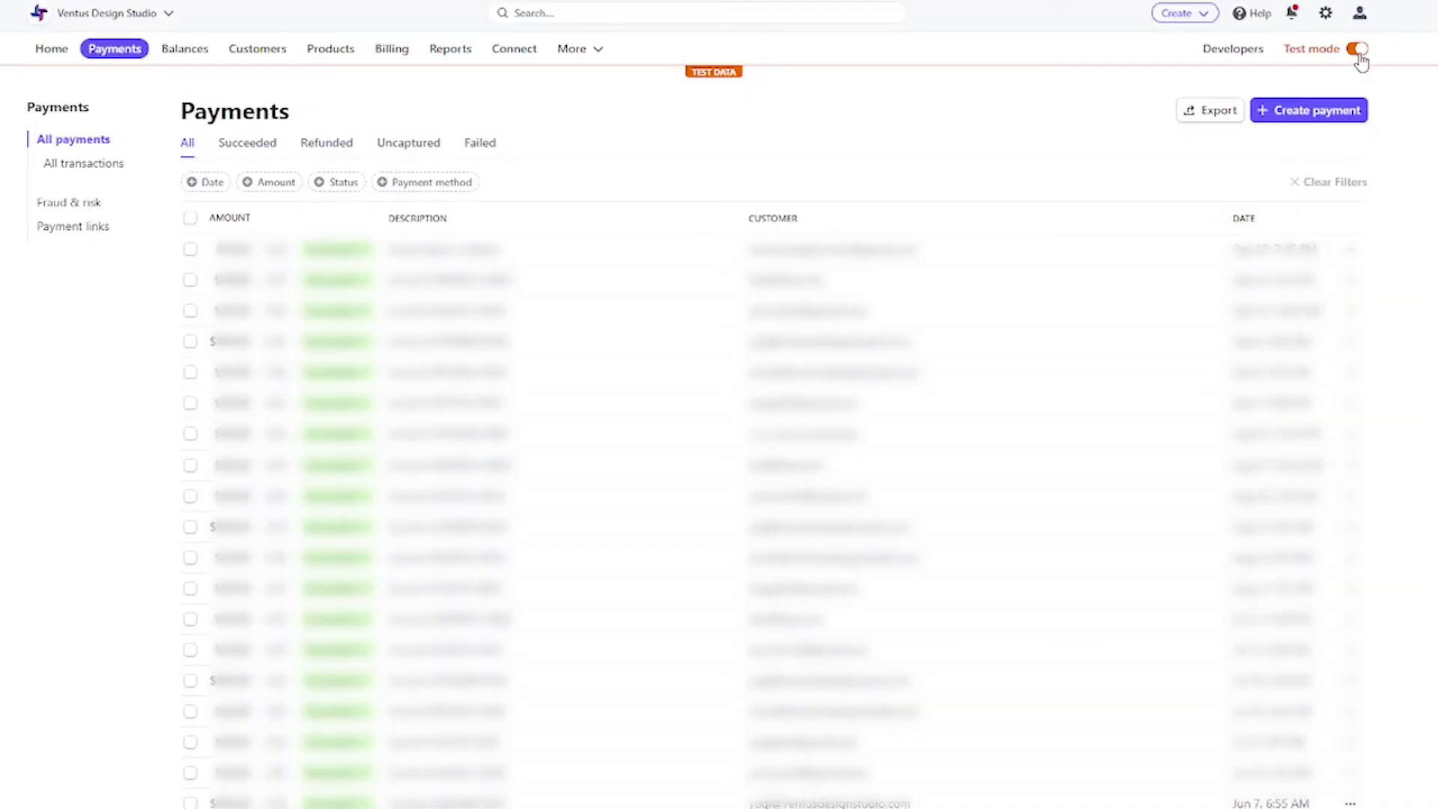
Switch the Stripe dashboard out of test mode and begin a new webhook endpoint using the copied webhook URL.
click(1359, 51)
click(1234, 49)
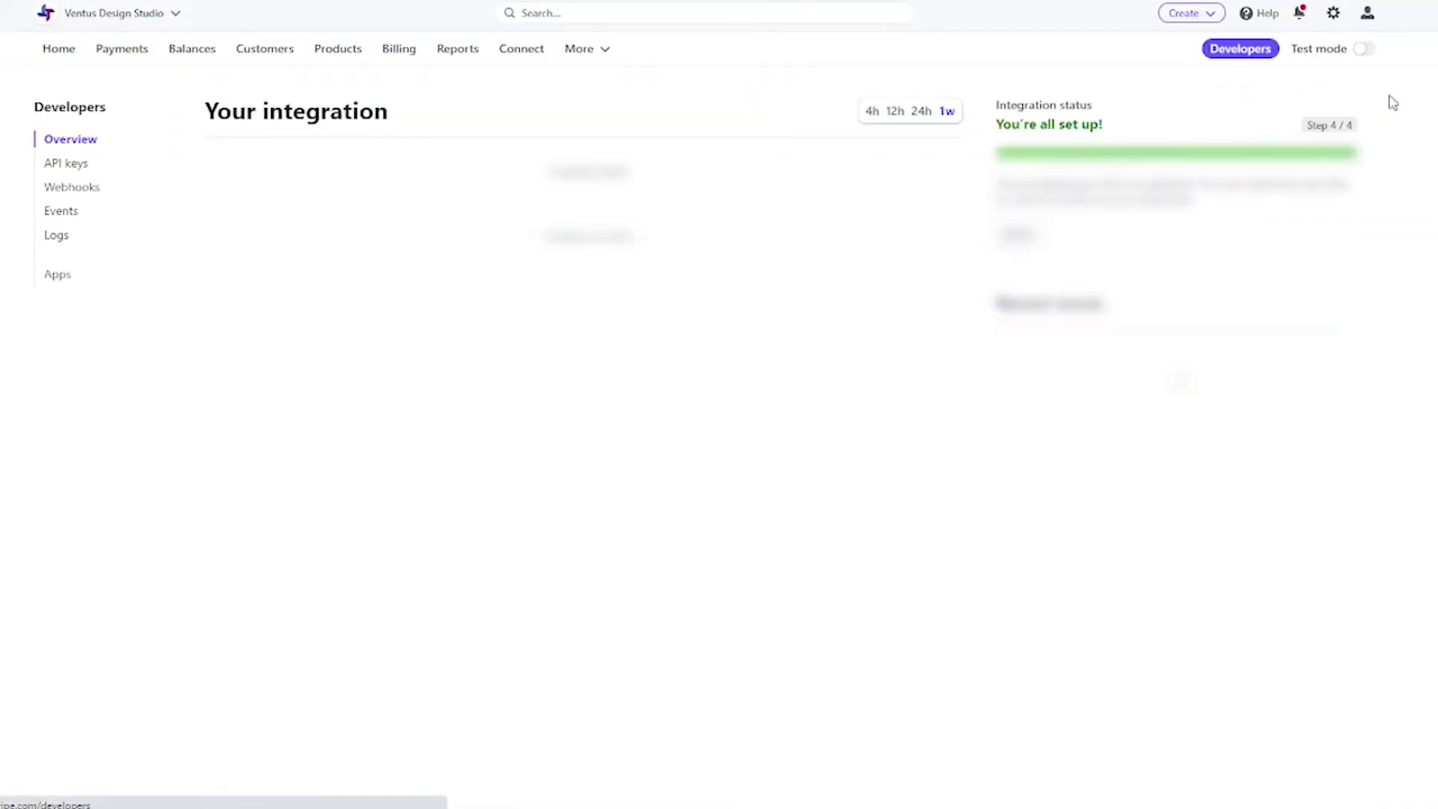
click(66, 187)
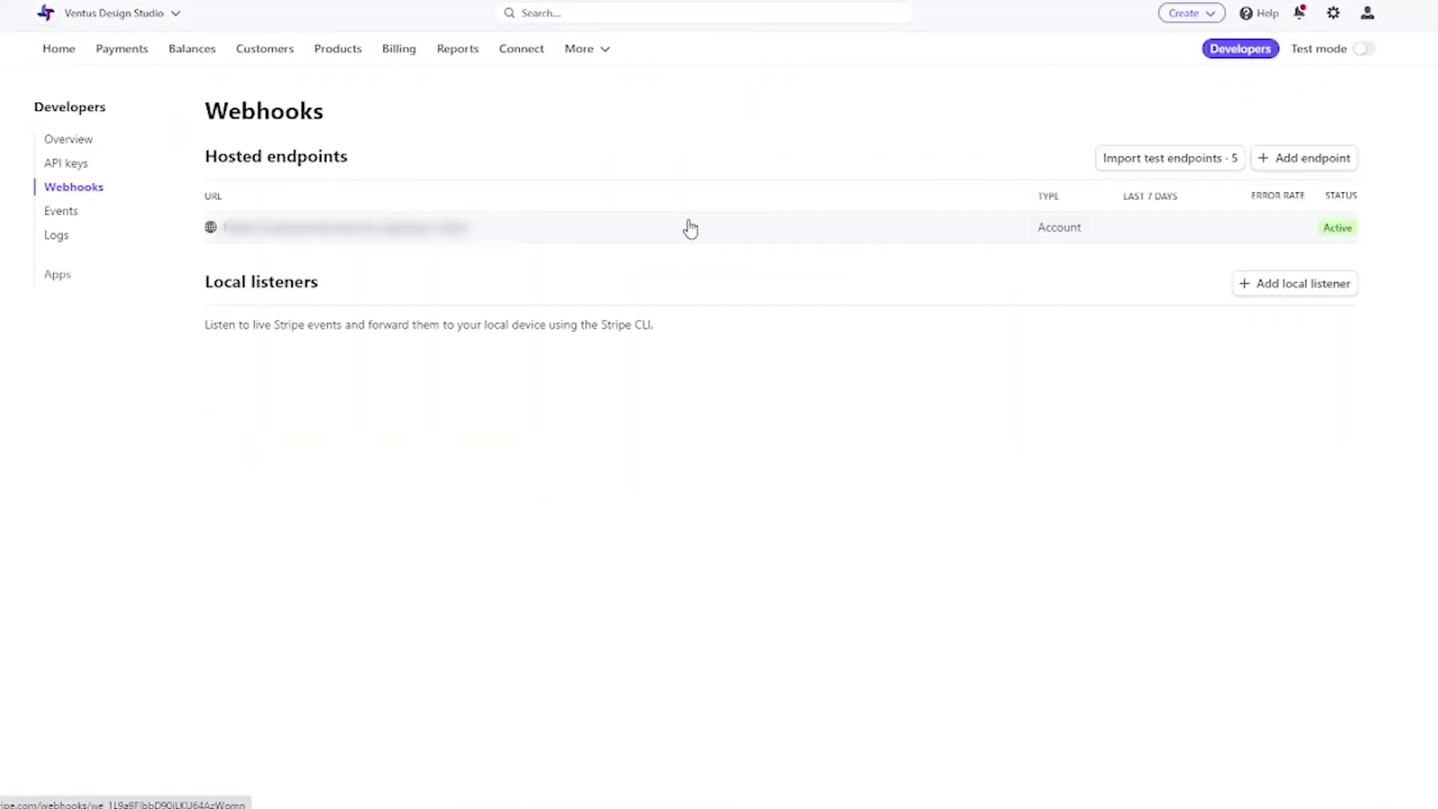
click(1306, 158)
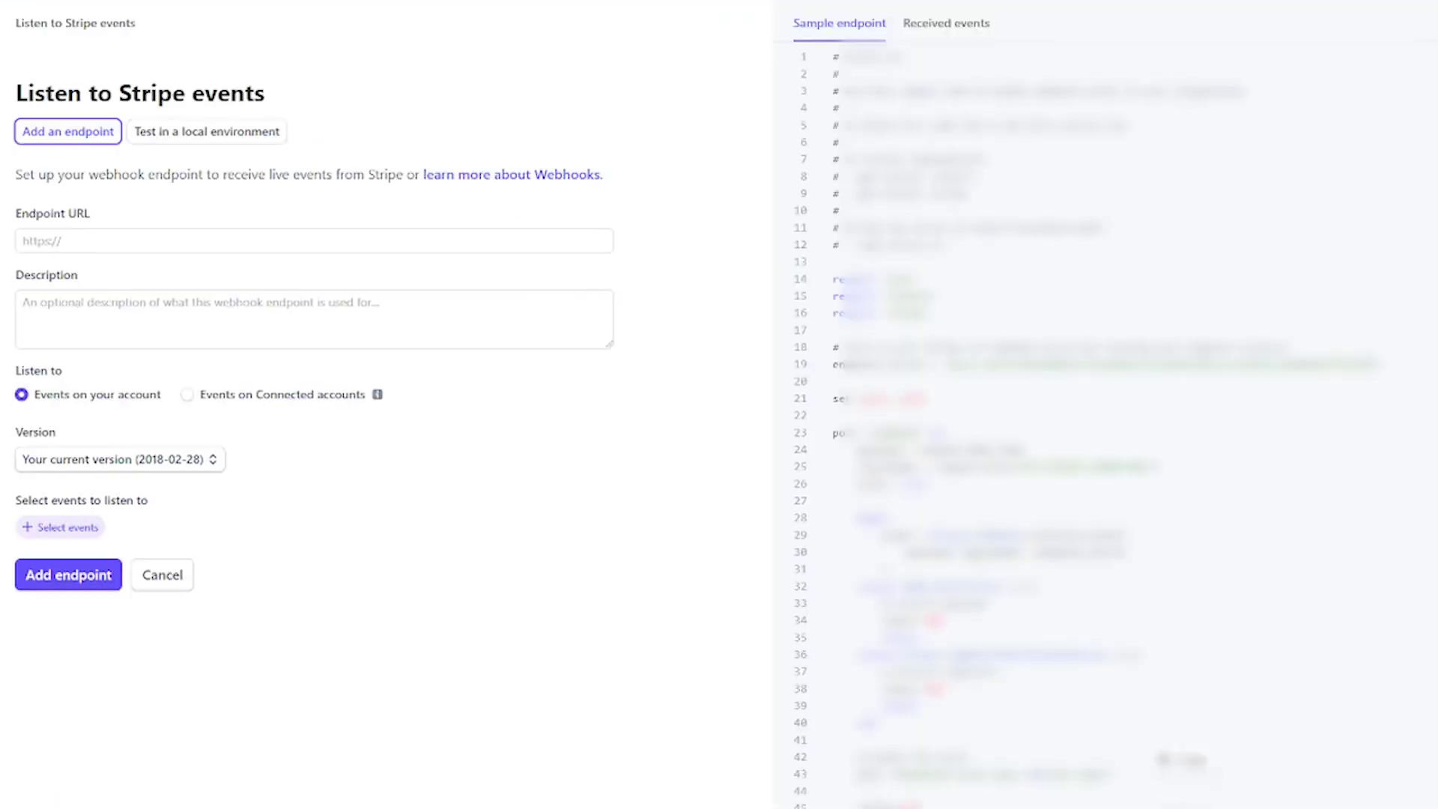
click(94, 232)
key(ctrl+v)
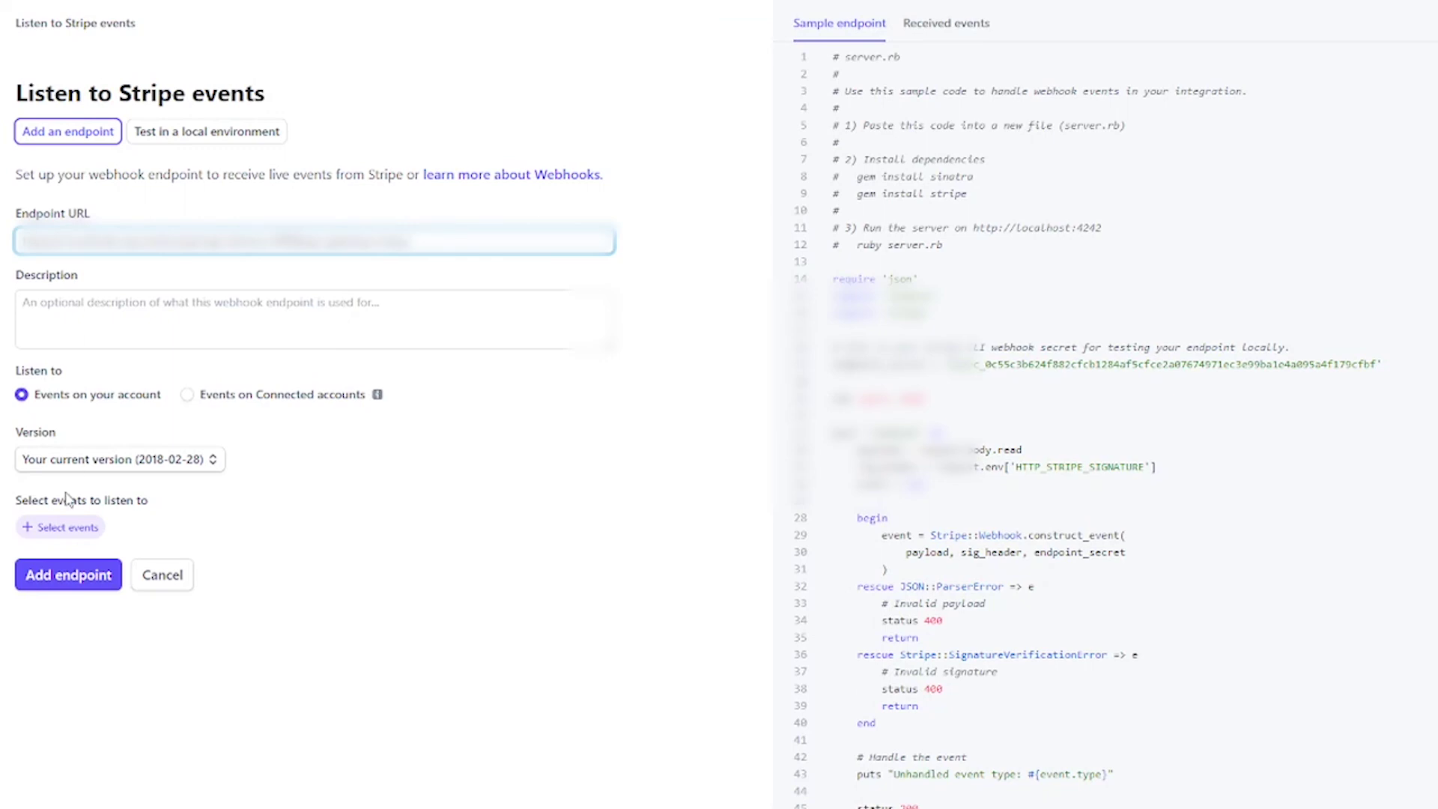
Select all events for the live webhook to listen to and add the endpoint.
click(61, 527)
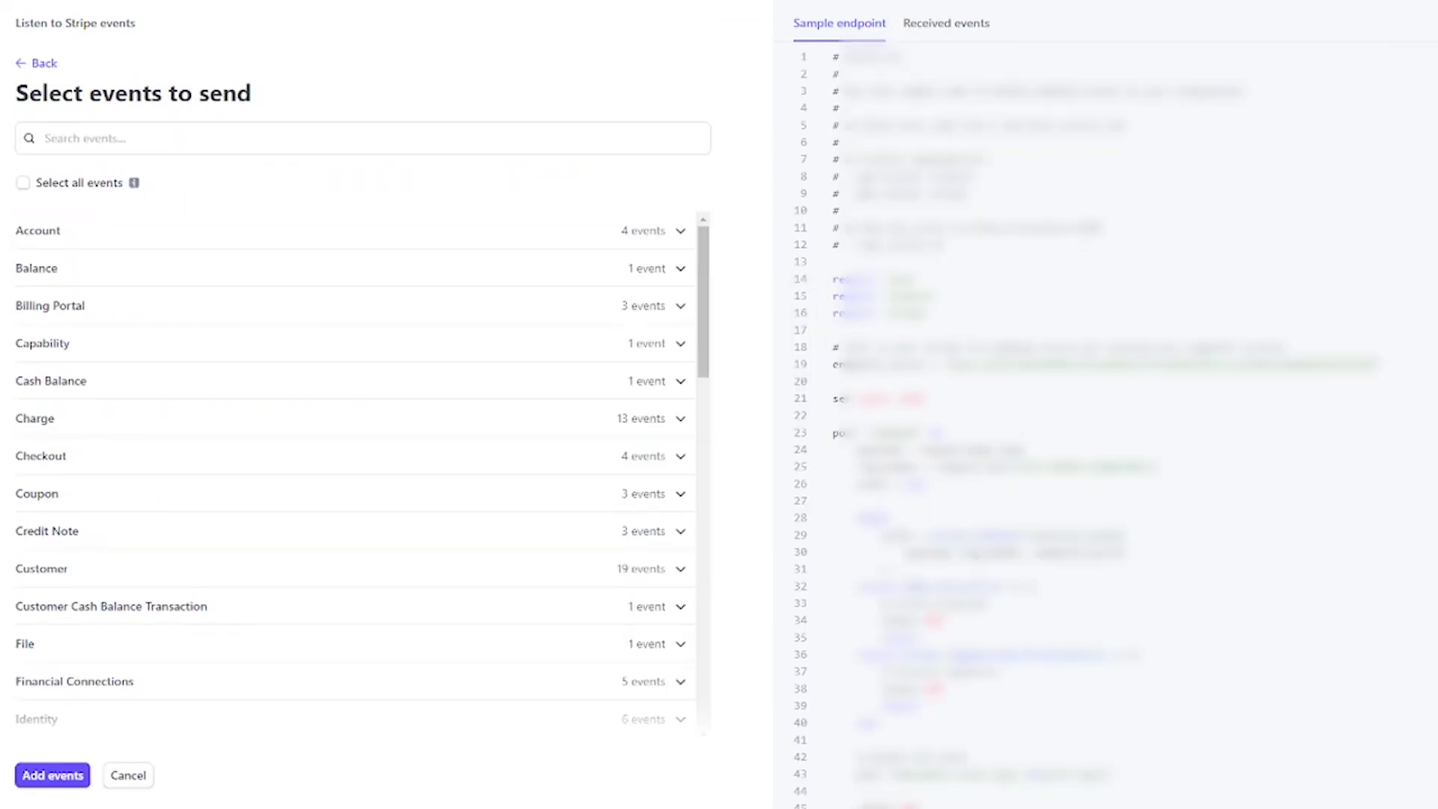
click(22, 187)
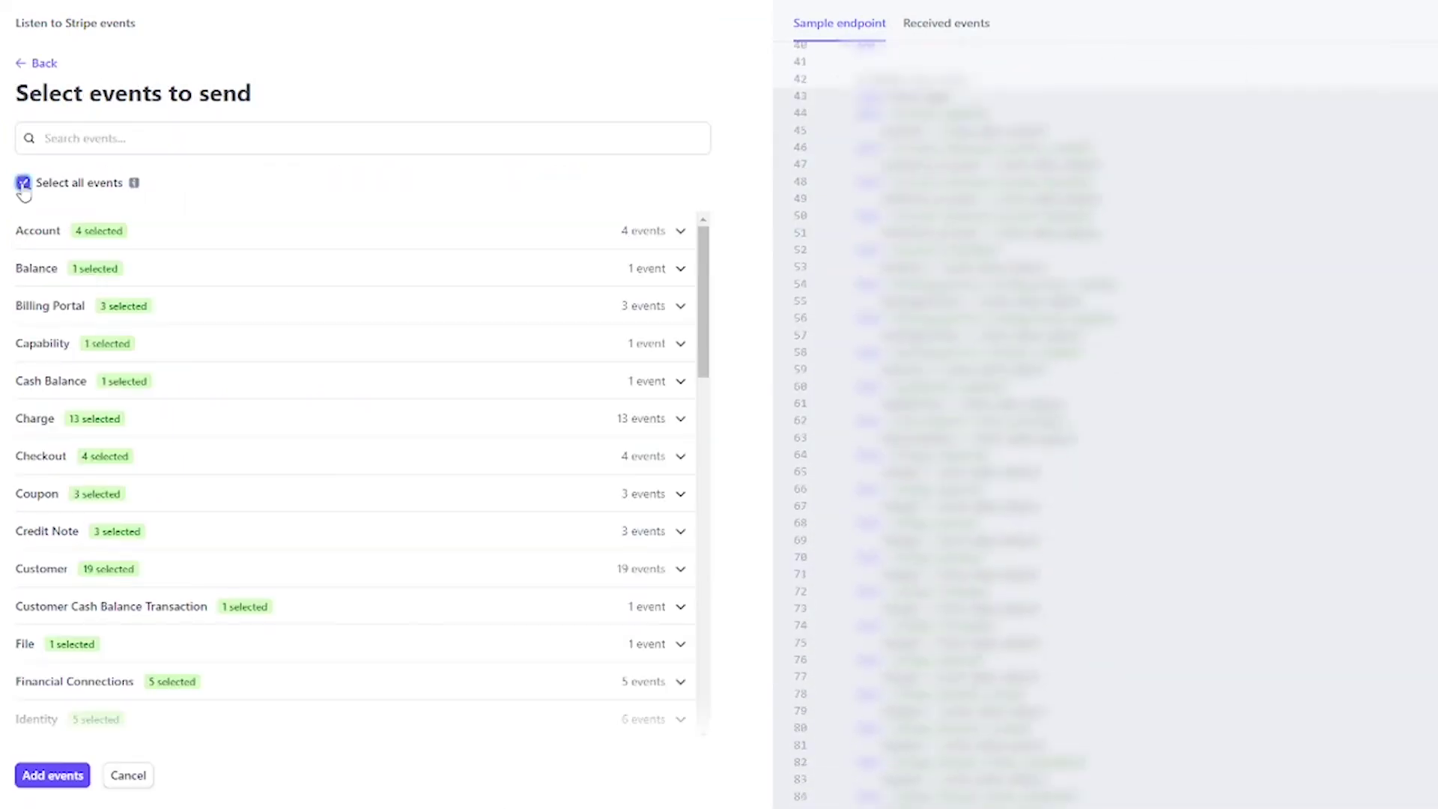
click(37, 779)
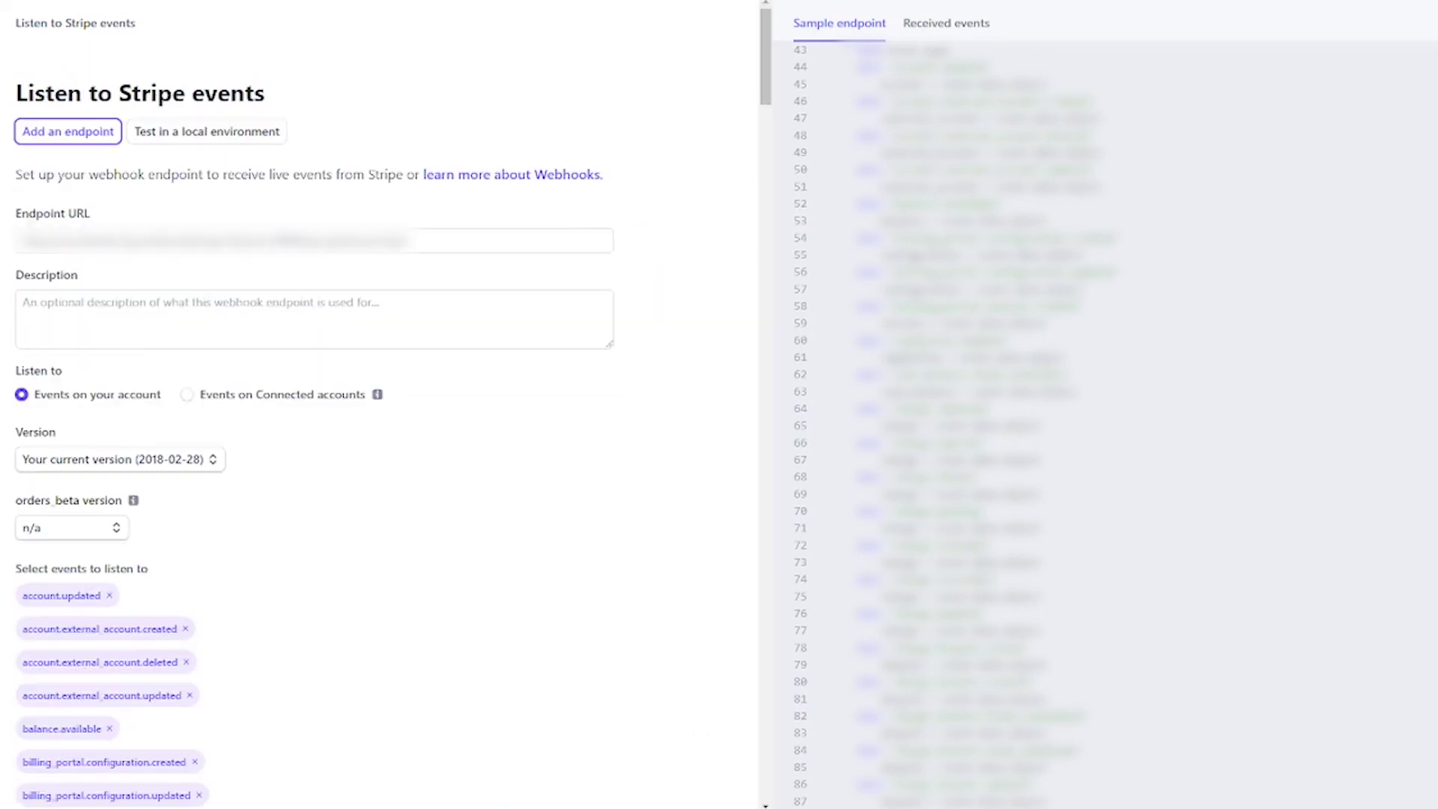
scroll(1, 479, down, 20)
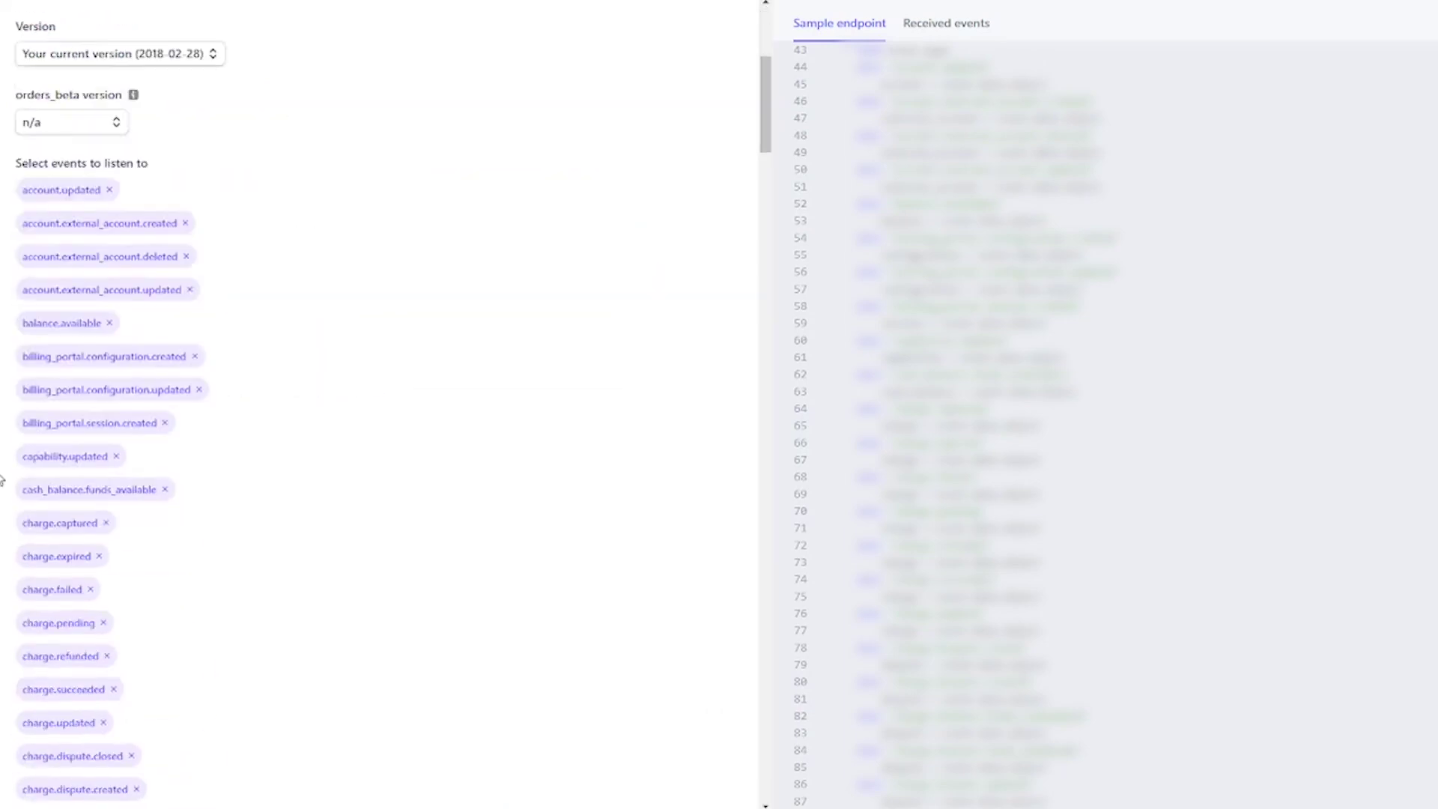
scroll(2, 487, down, 15)
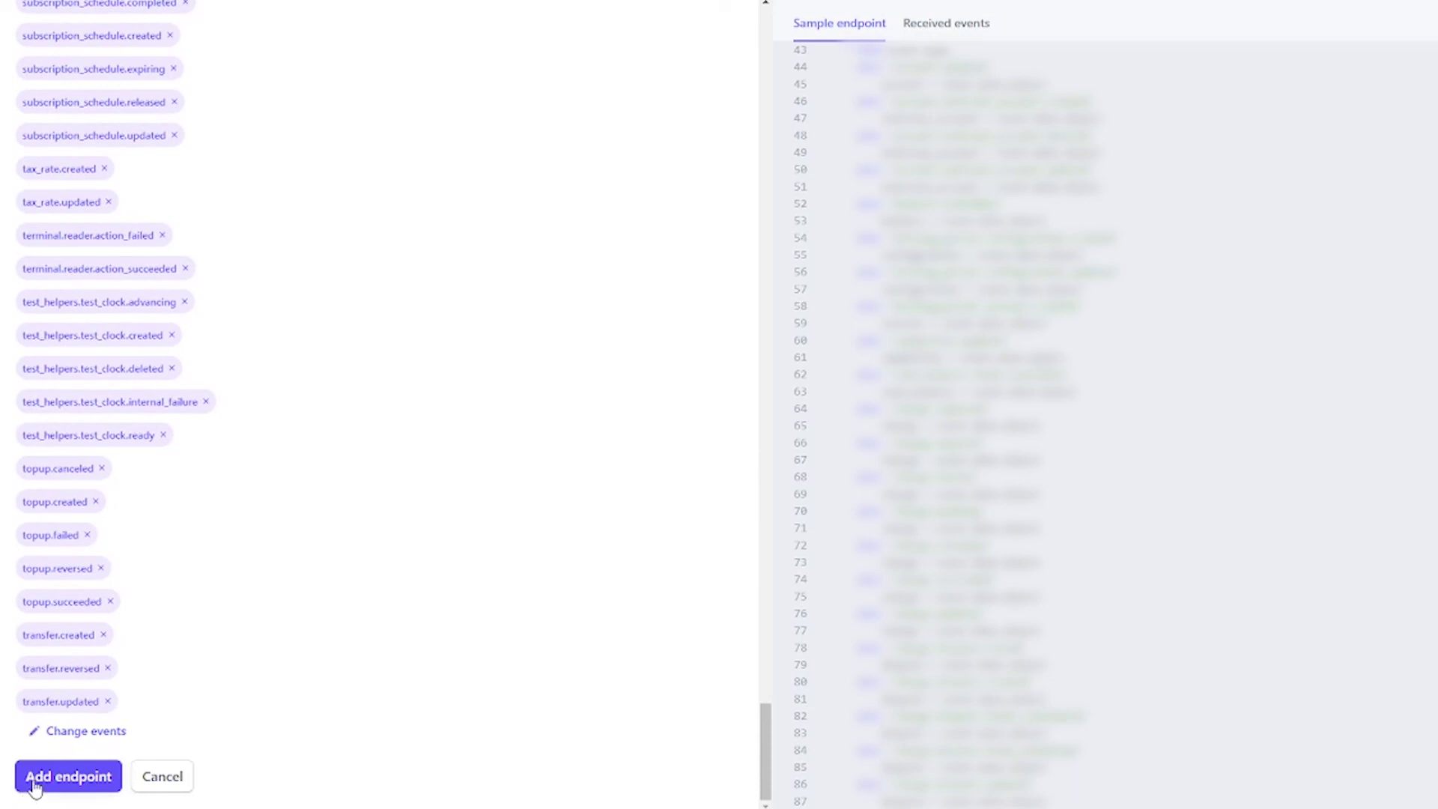
click(33, 782)
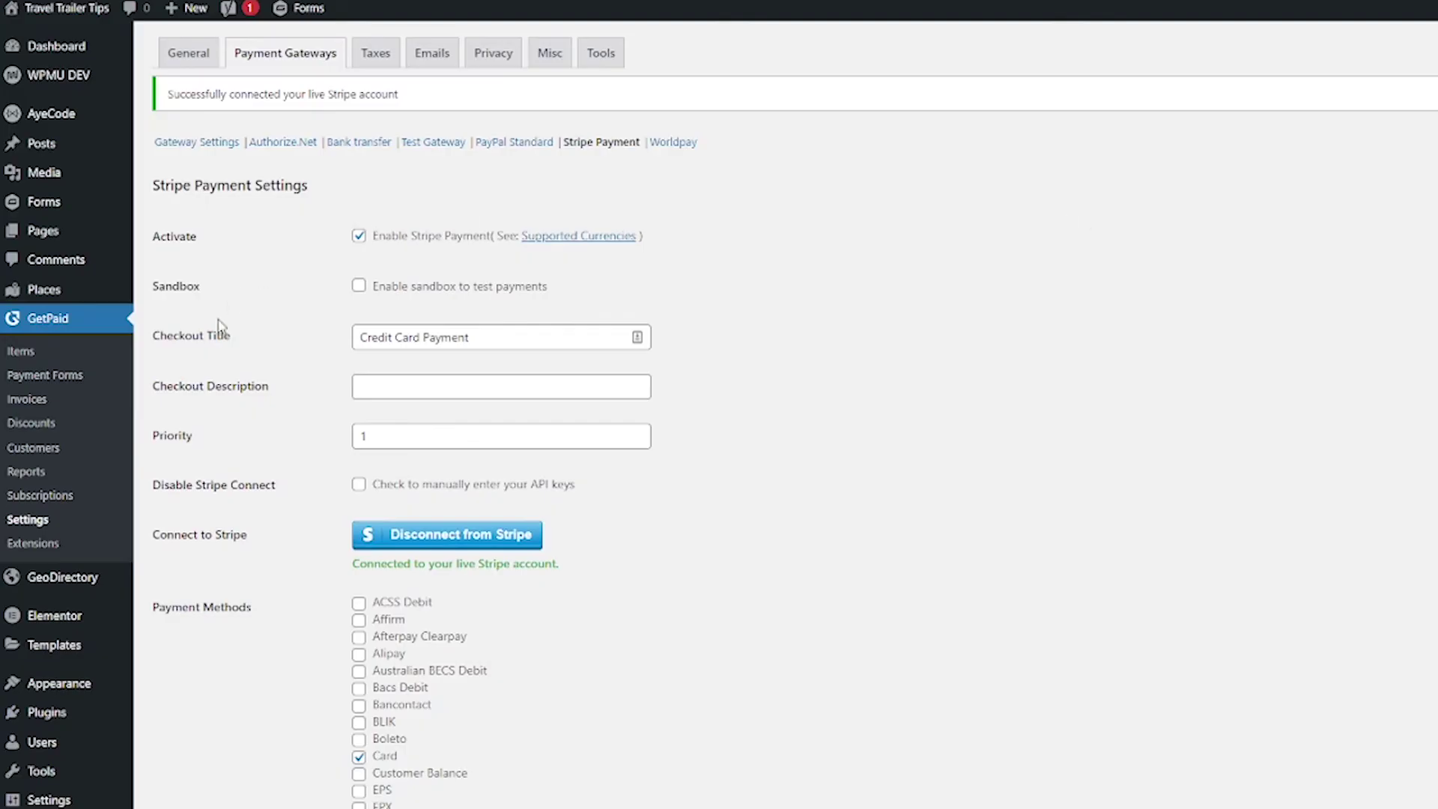
Start a new GetPaid invoice in WordPress and add the Hamburger item to it.
click(75, 401)
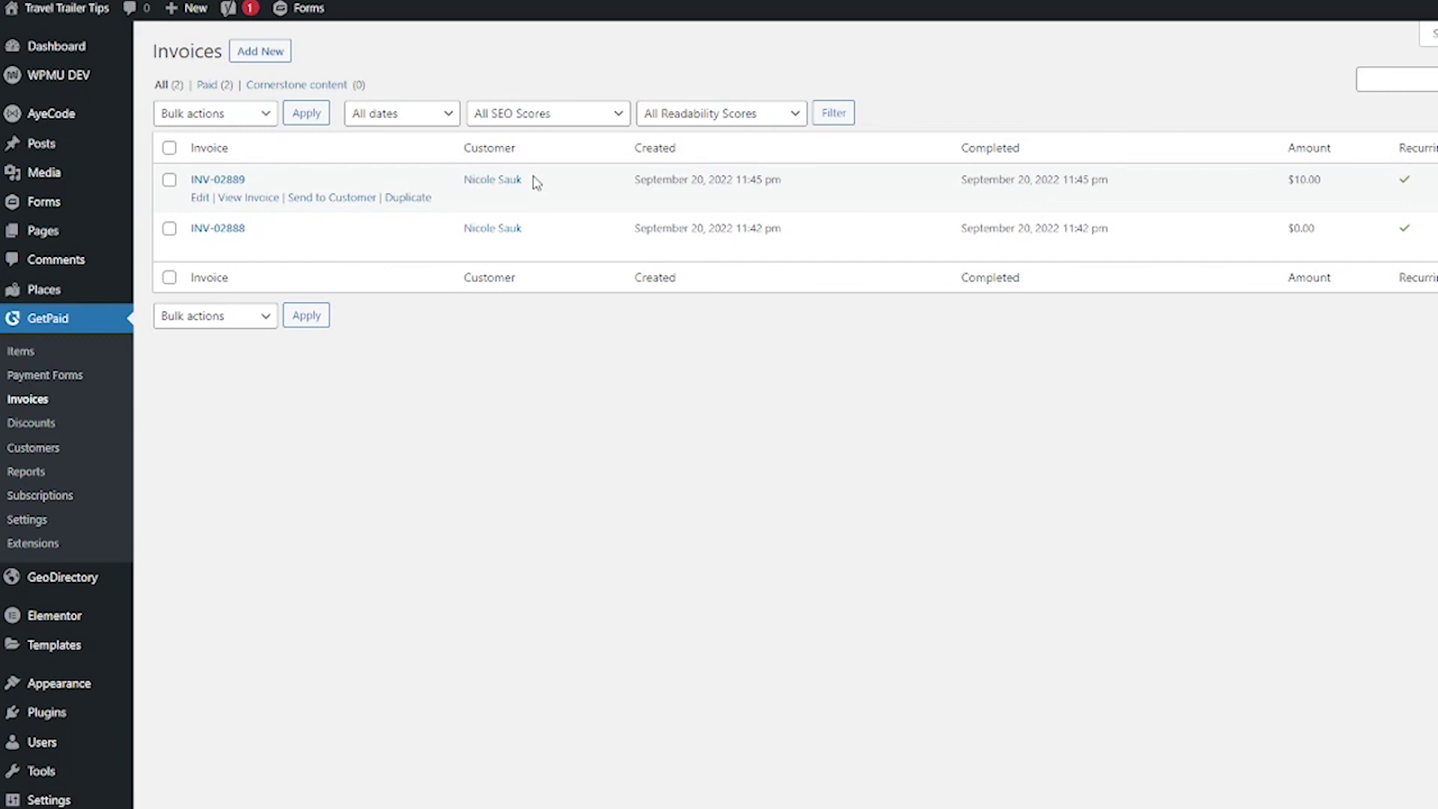
click(270, 46)
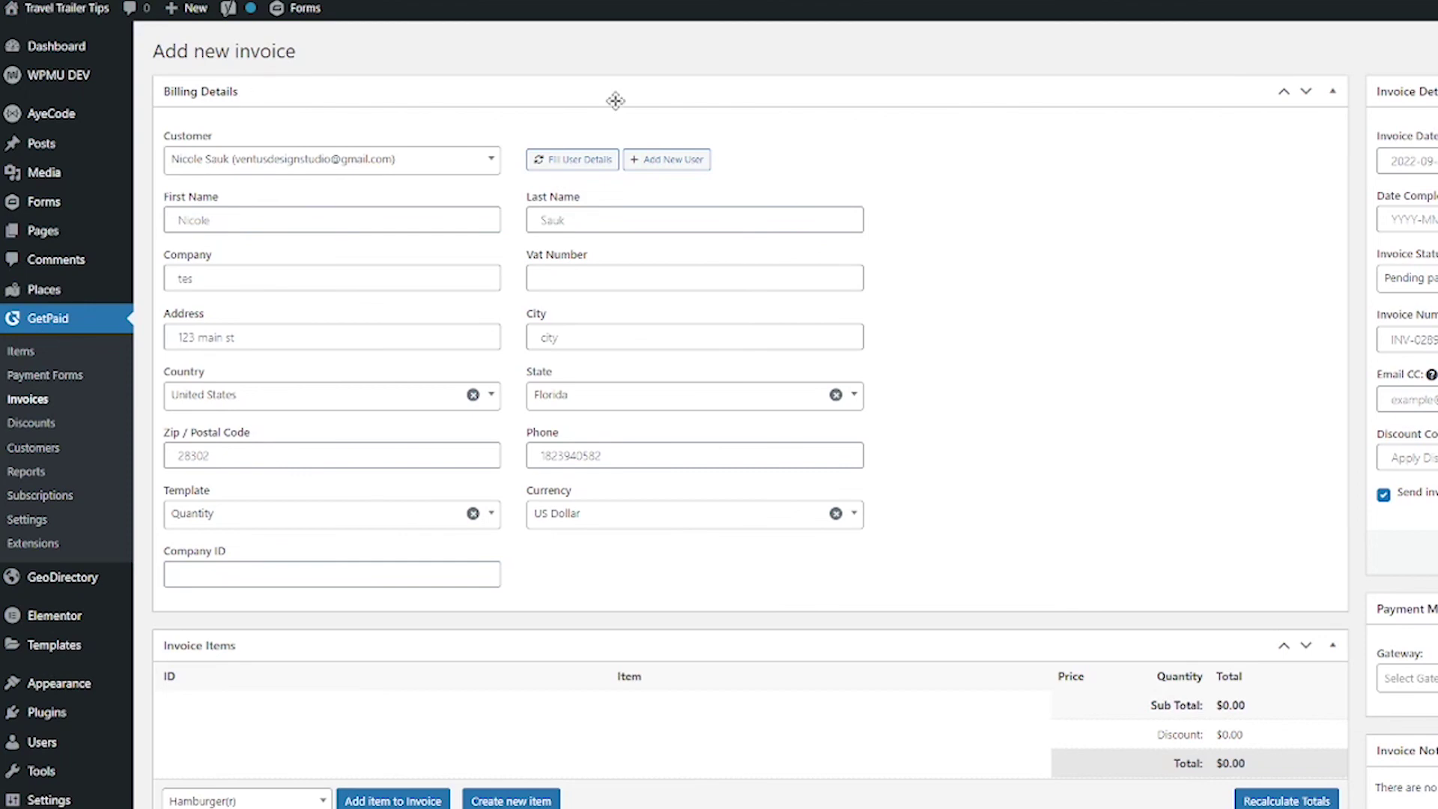
scroll(951, 555, down, 1)
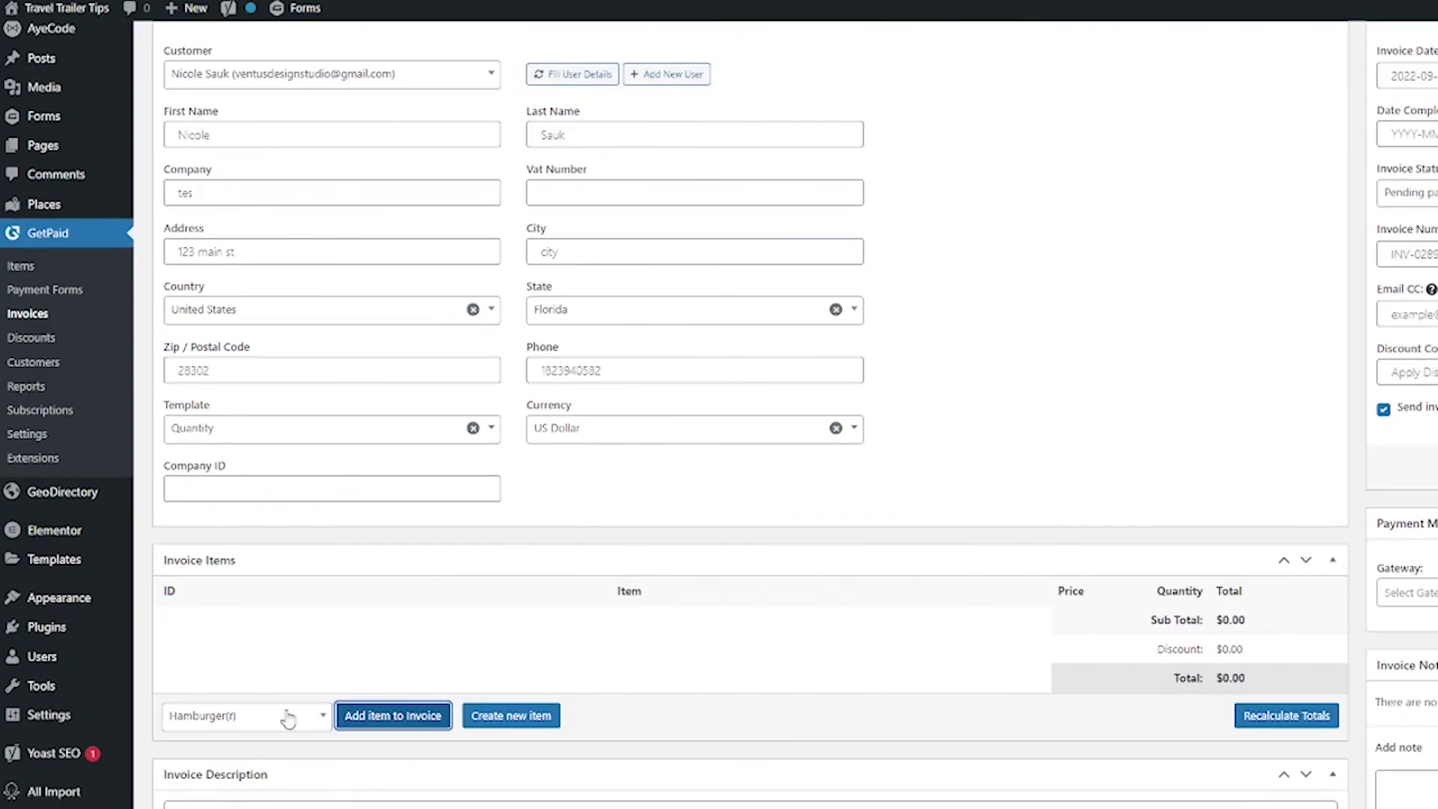
click(356, 718)
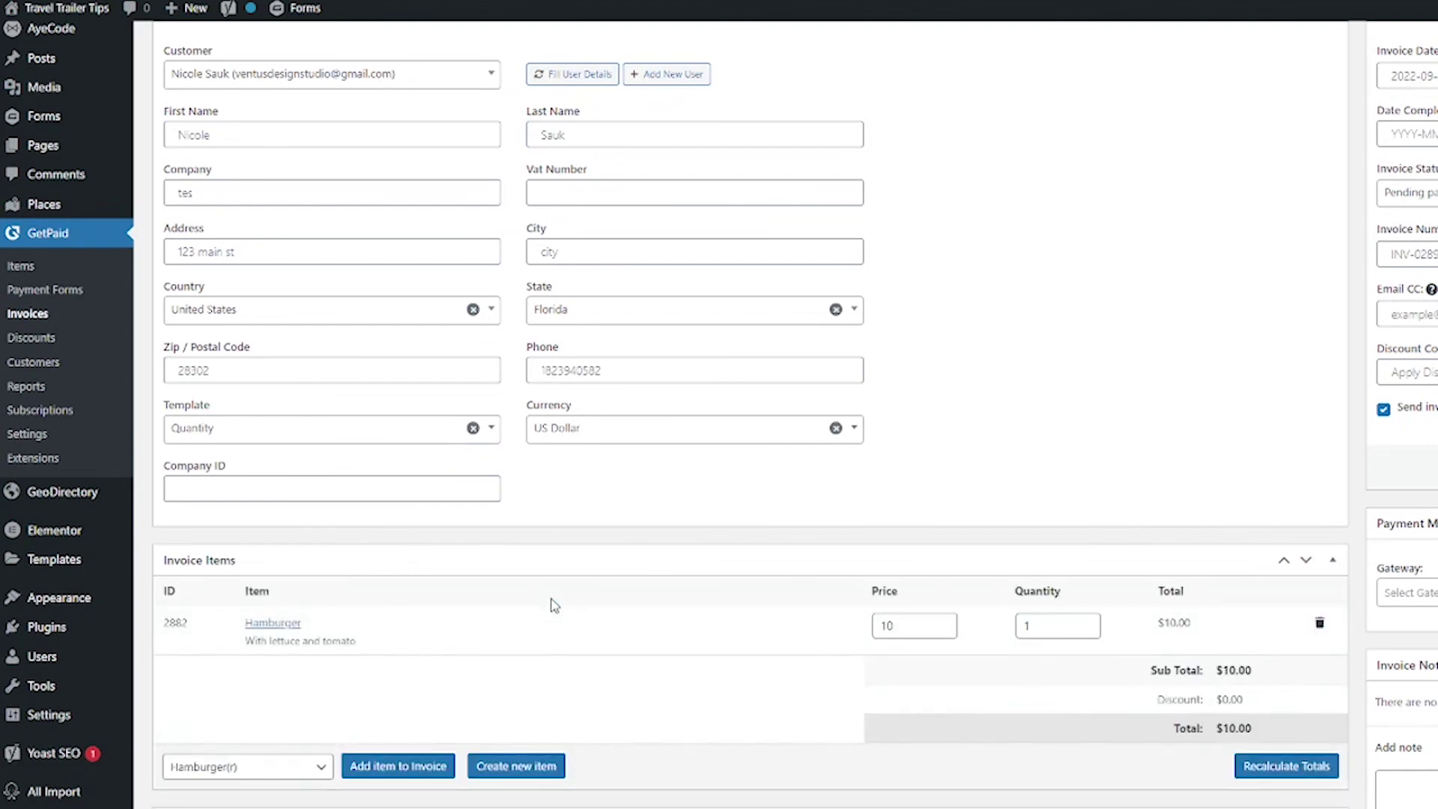
click(517, 766)
scroll(517, 764, down, 3)
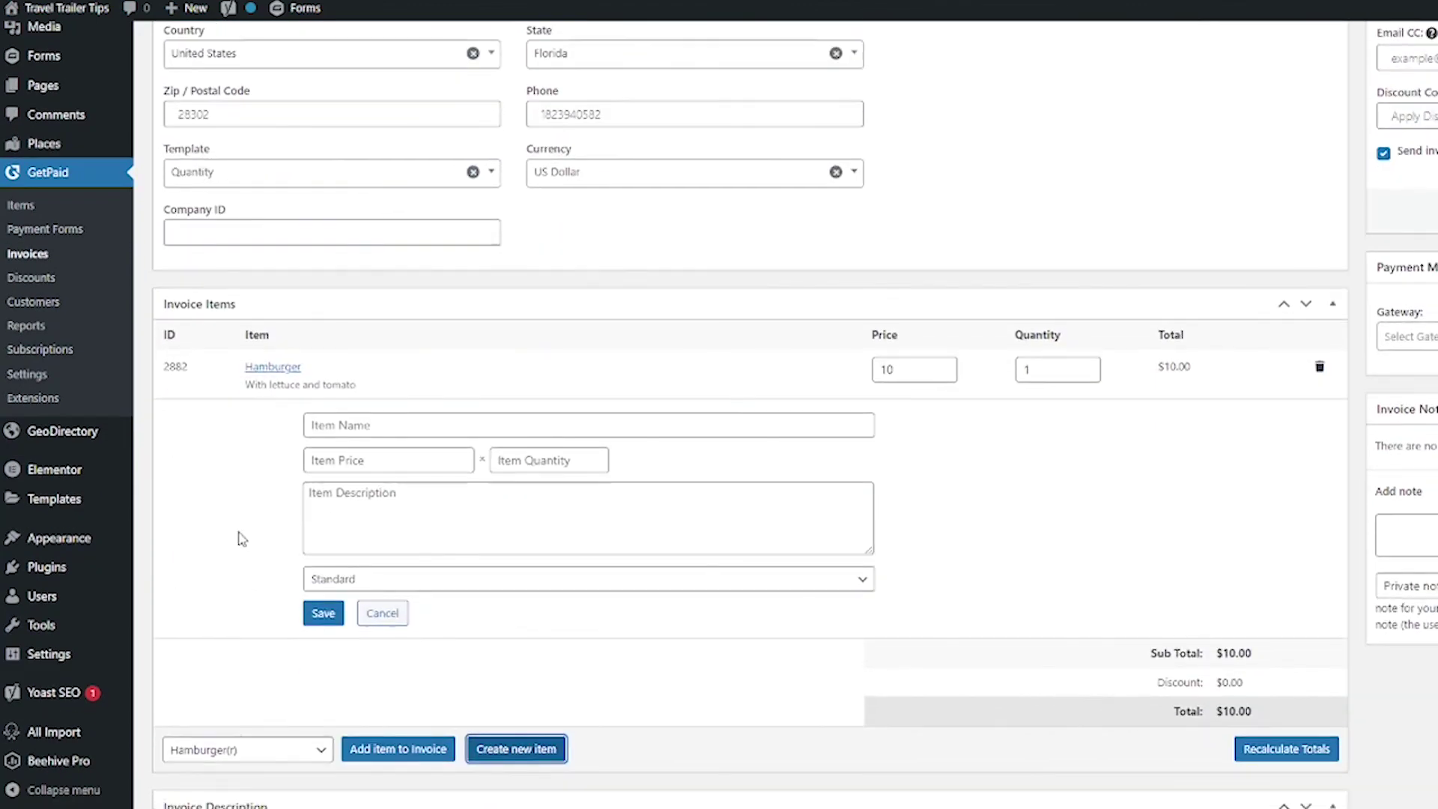
click(383, 615)
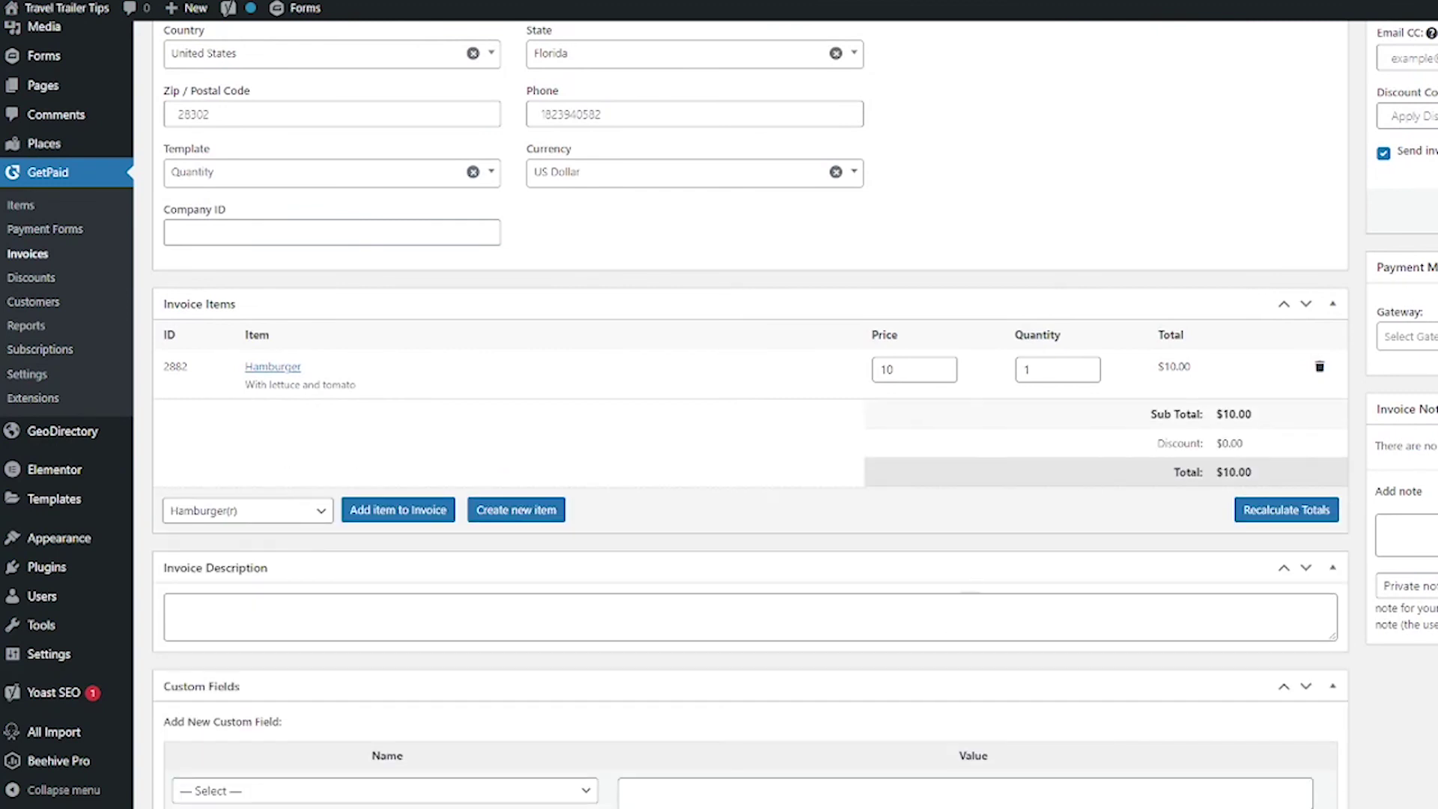
Set the new invoice's payment gateway to Stripe Payment and save the invoice.
click(1412, 337)
click(1409, 397)
scroll(1356, 377, up, 3)
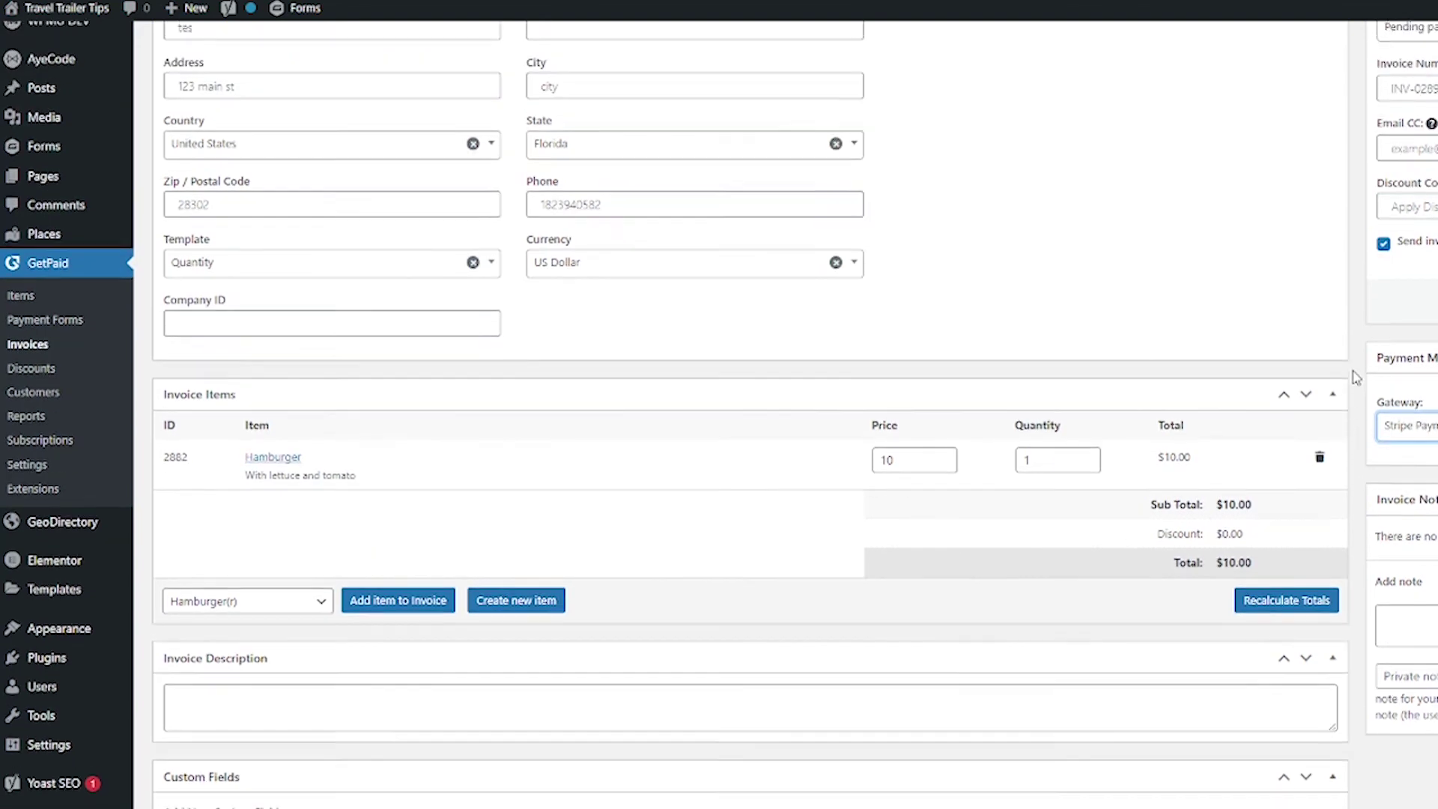
scroll(1346, 306, up, 3)
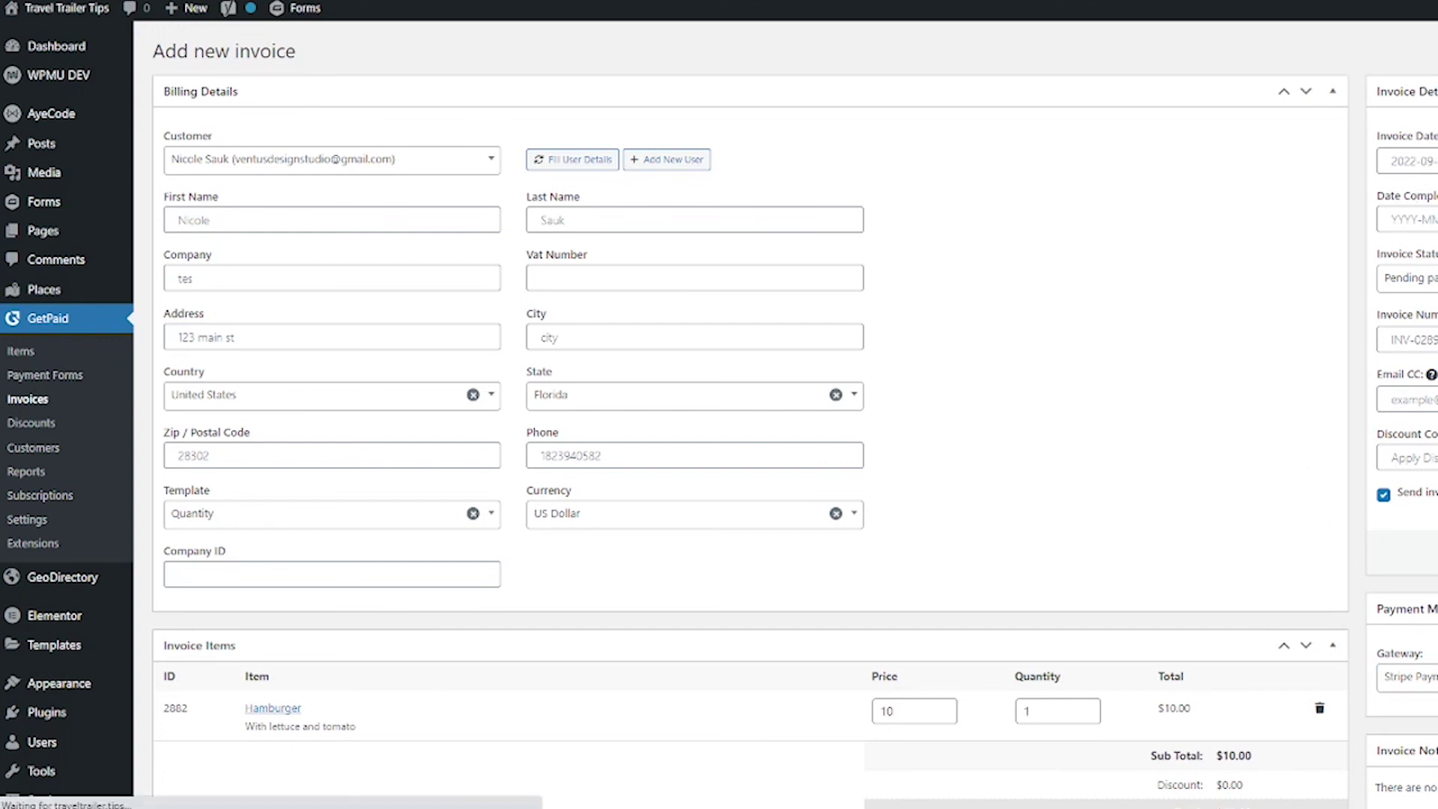
Open the saved Hamburger invoice through its invoice URL to view it as the customer would.
scroll(811, 341, down, 5)
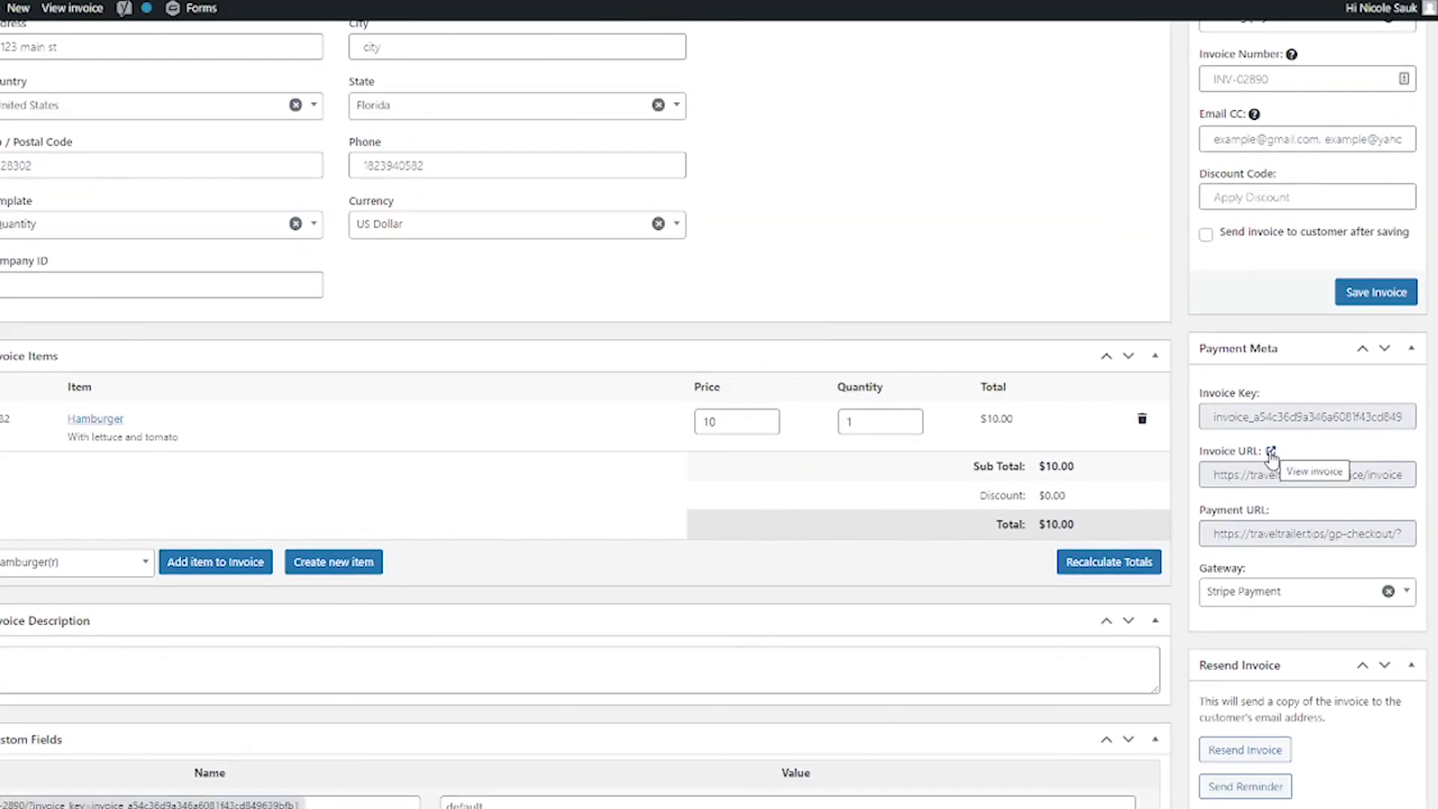
click(1272, 453)
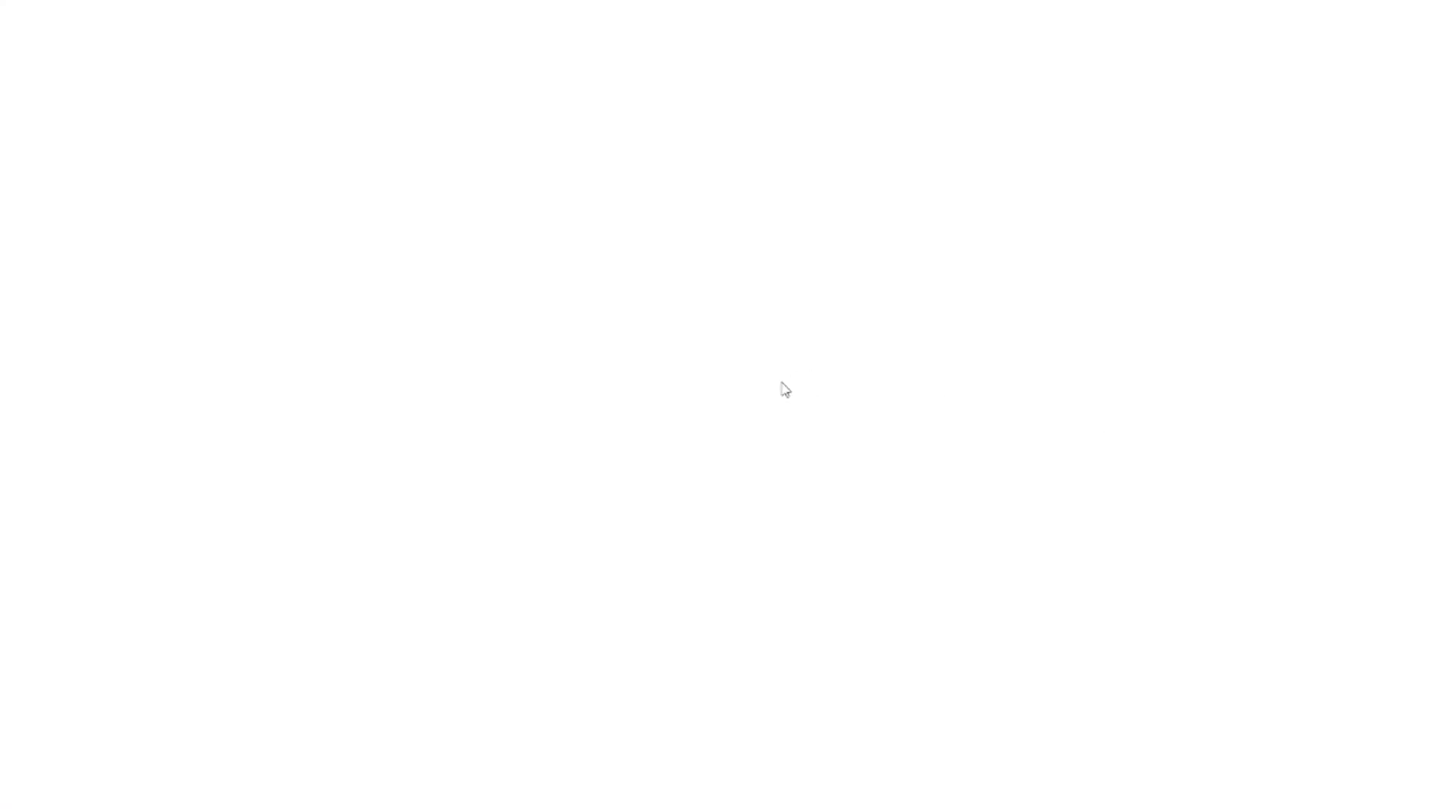